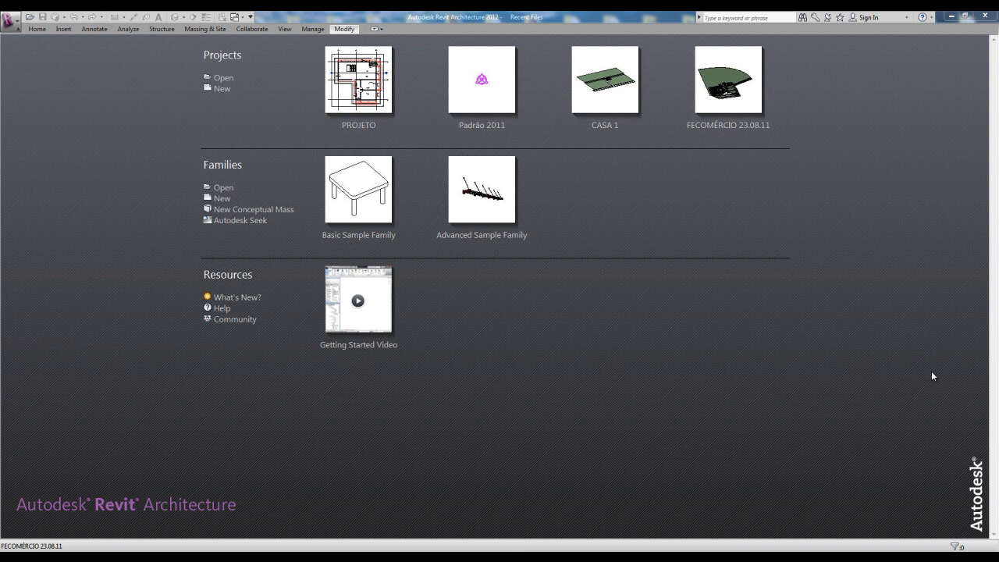
Create a new architectural project.
left_click(221, 92)
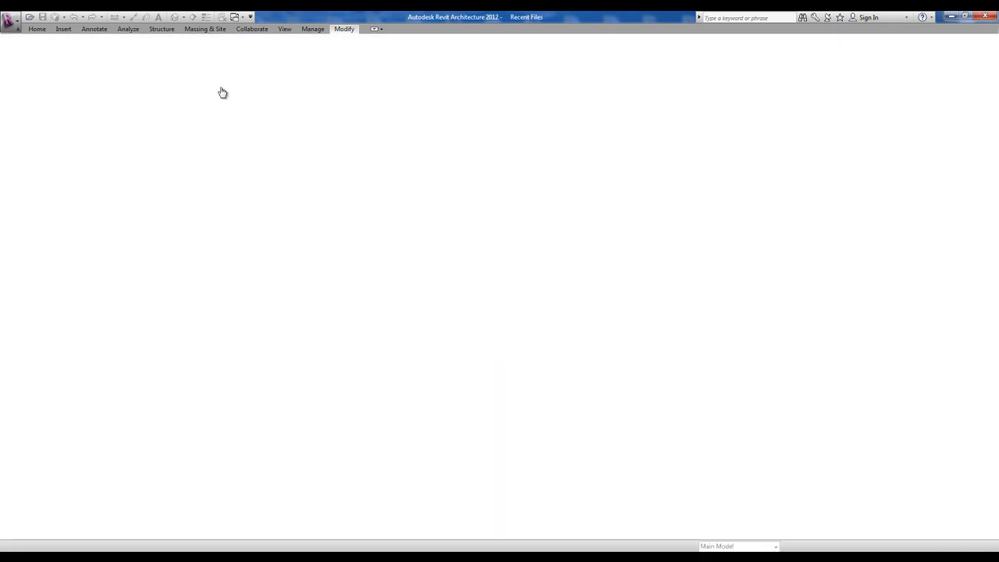
middle_click_drag(644, 311, 596, 301)
scroll(622, 312, "down", 1)
middle_click_drag(537, 324, 540, 323)
middle_click_drag(550, 288, 552, 289)
Set the project's length units to centimeters.
key("u")
key("n")
left_click(500, 204)
left_click(511, 222)
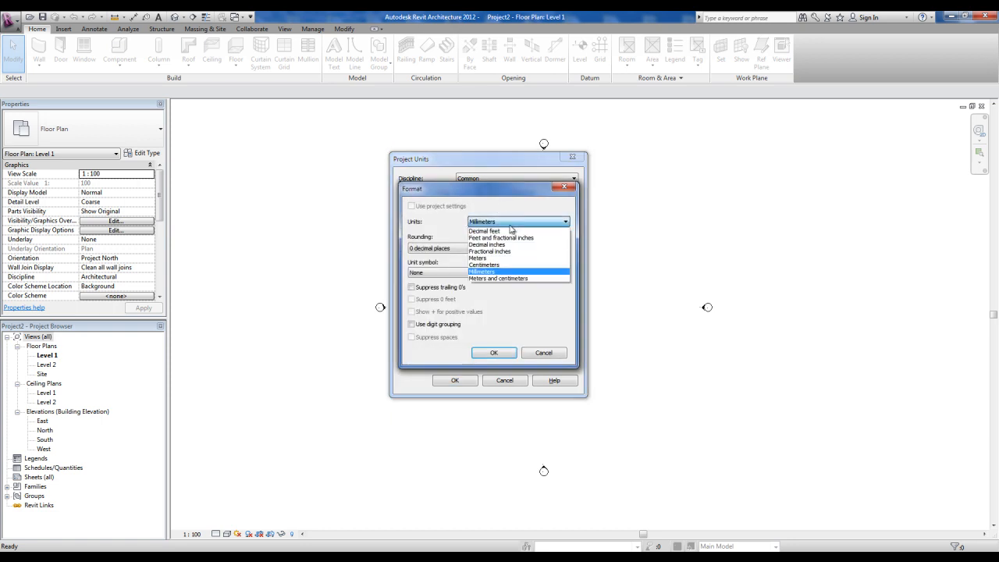
left_click(494, 264)
left_click(494, 353)
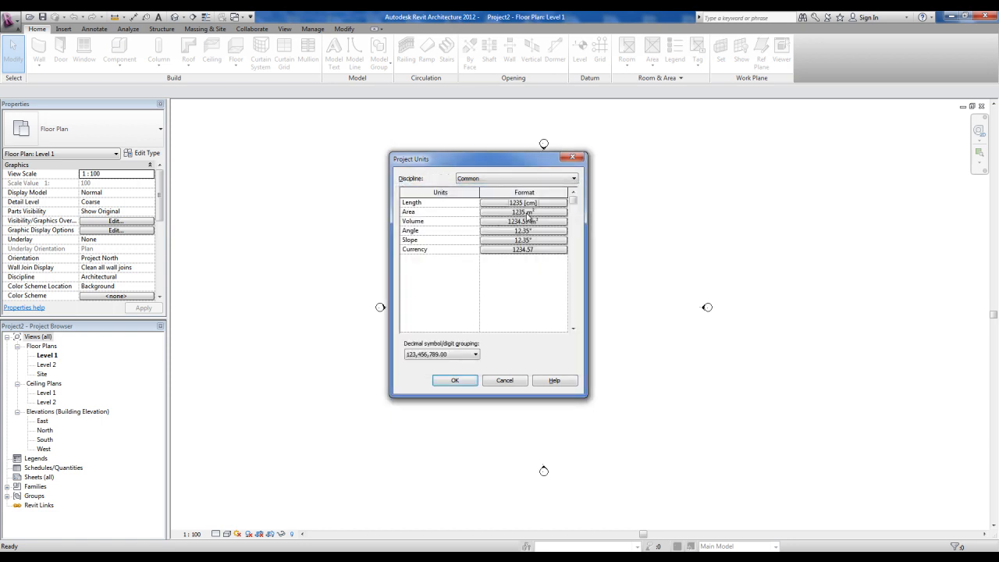
Format the project's area units as square meters rounded to 2 decimal places.
left_click(525, 213)
left_click(529, 221)
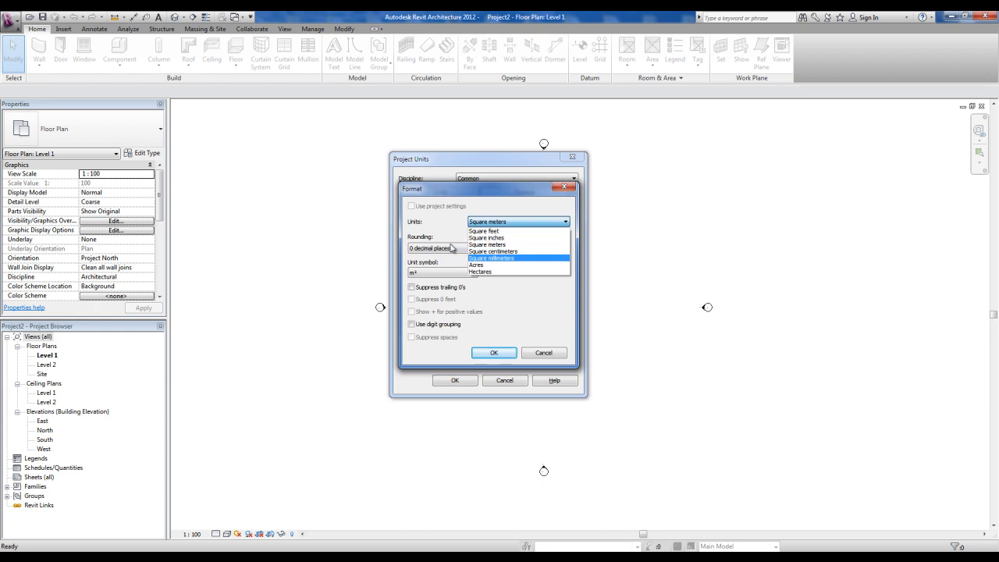
left_click(451, 246)
left_click(448, 248)
left_click(438, 290)
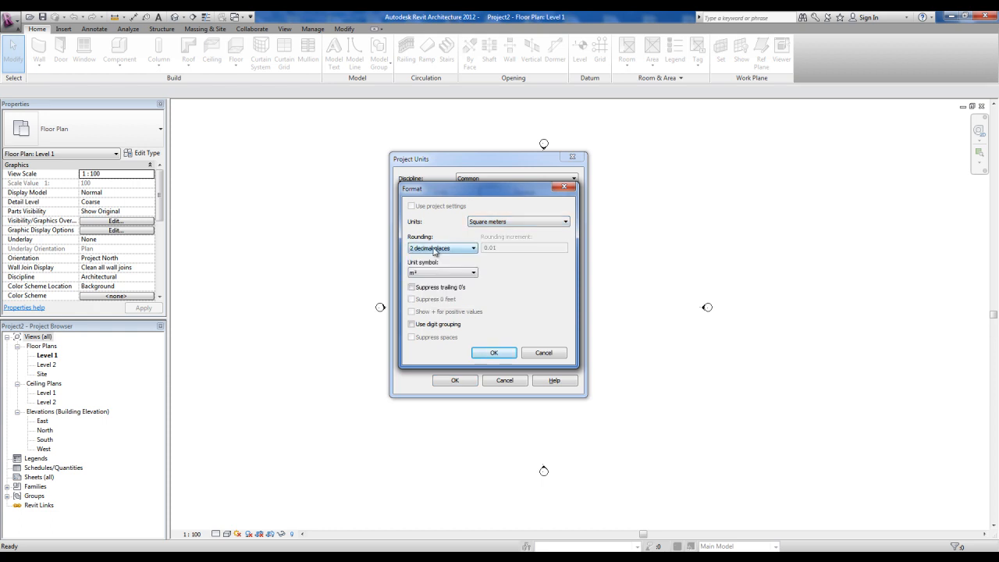
left_click(504, 353)
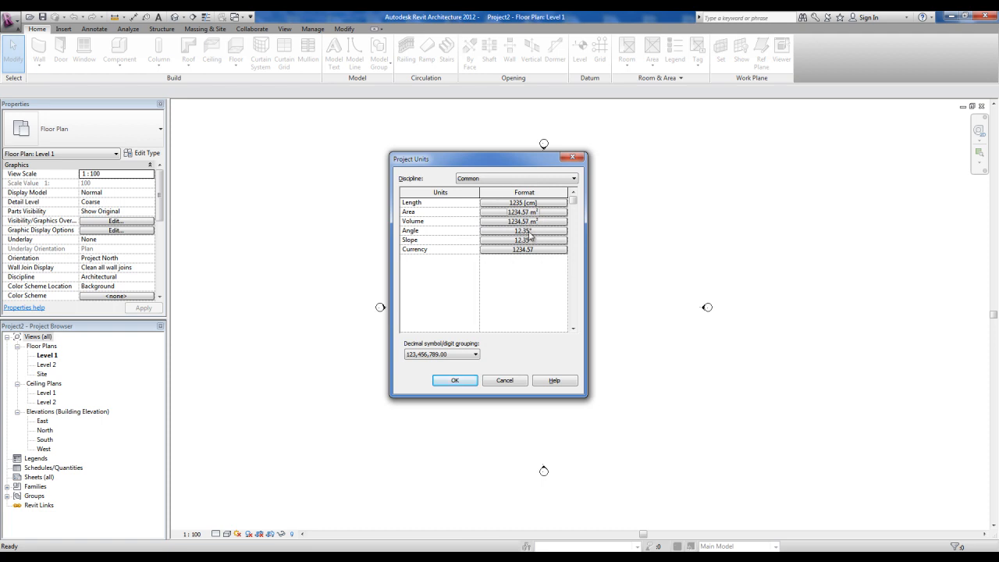
Set the project's slope units to percentage.
key("ctrl")
key("ctrl")
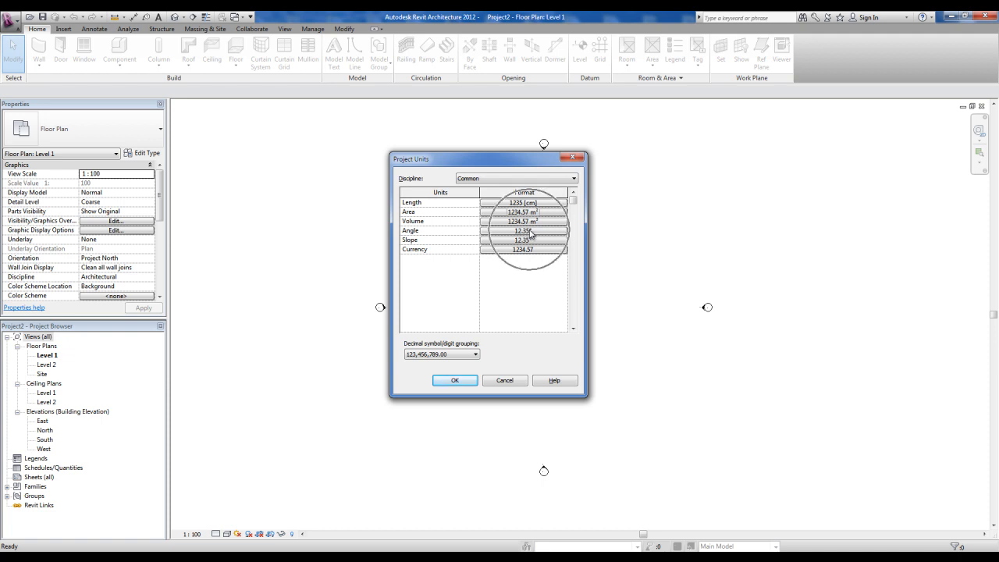
left_click(528, 241)
left_click(536, 223)
left_click(483, 278)
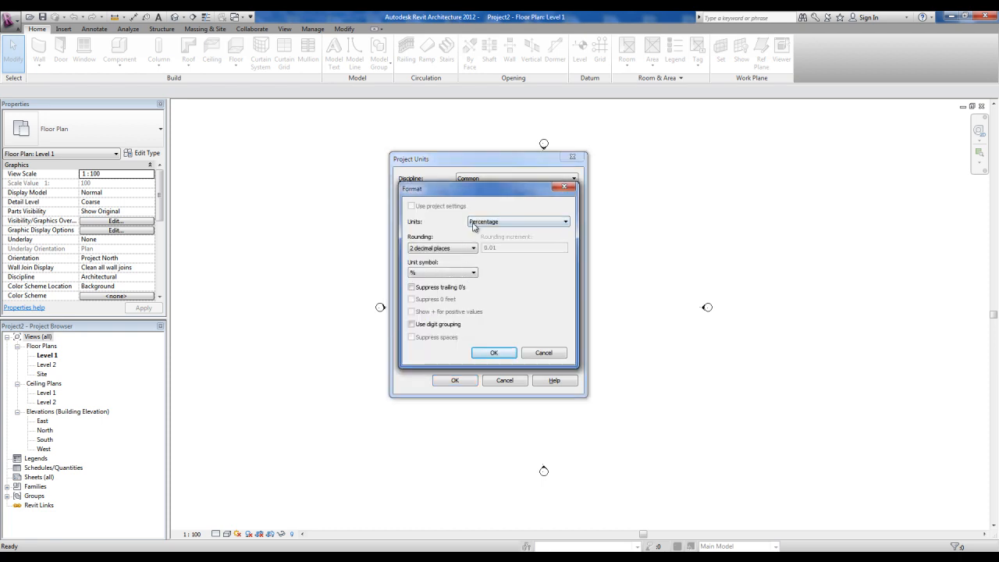
left_click(494, 353)
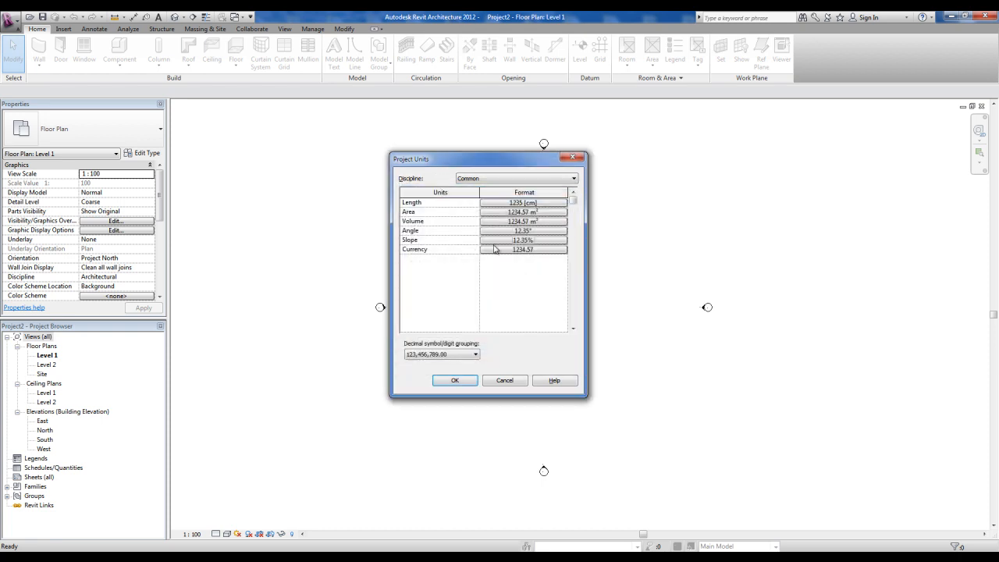
Set the decimal symbol and digit grouping to 123.456.789,00 and apply the project units.
left_click(441, 355)
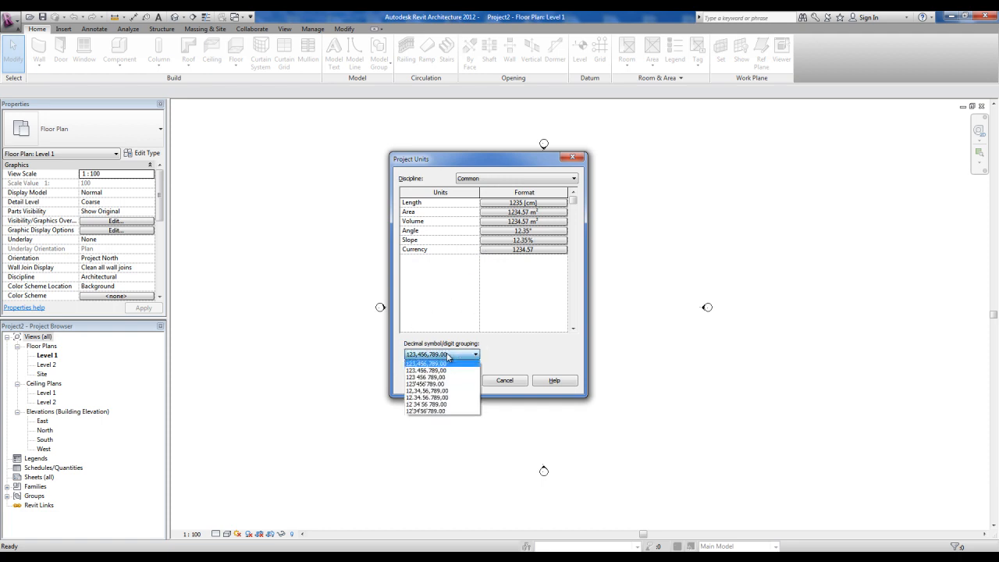
left_click(439, 365)
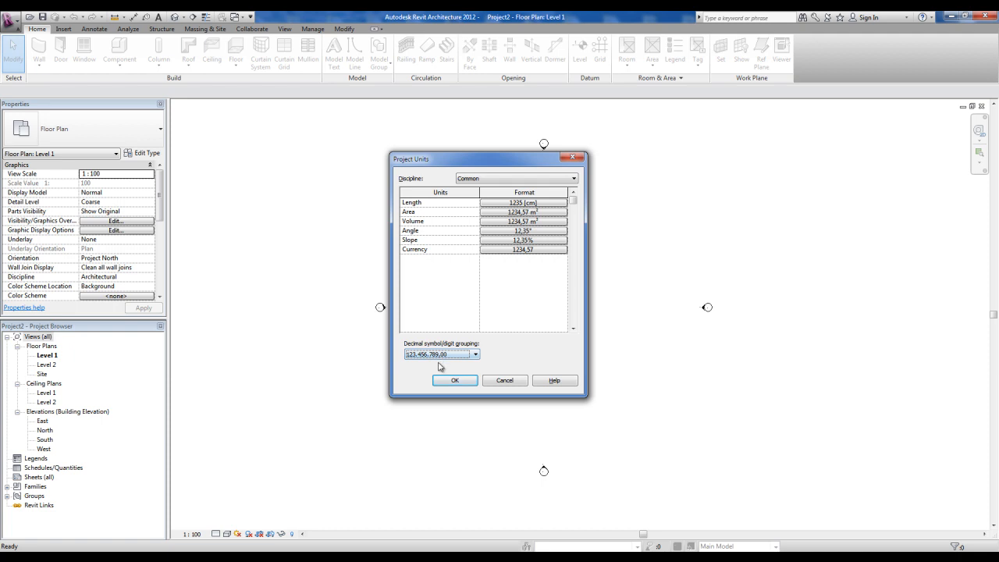
left_click(456, 380)
left_click(461, 381)
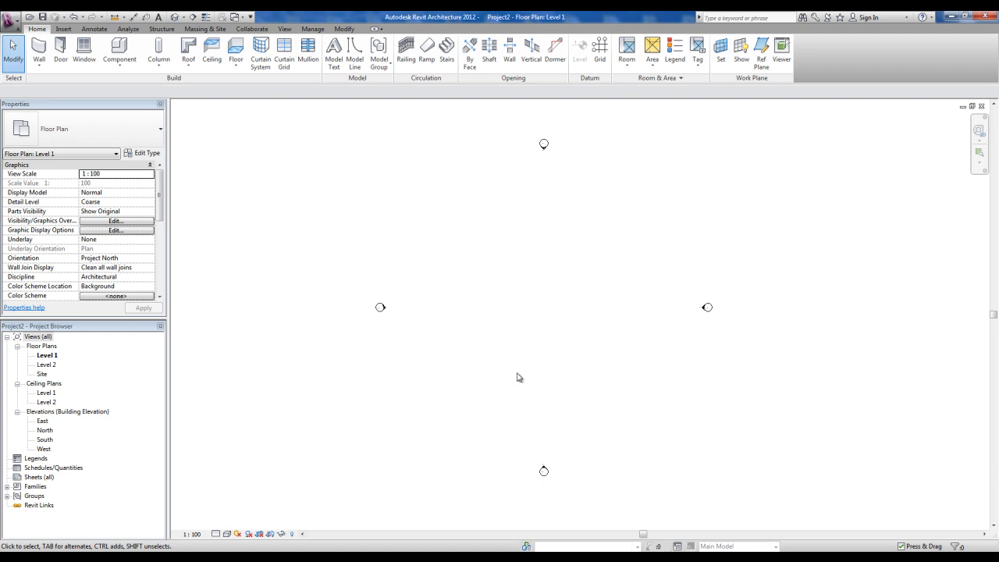
Open the South building elevation view.
middle_click_drag(529, 393, 511, 391)
middle_click_drag(548, 328, 544, 329)
left_click(44, 440)
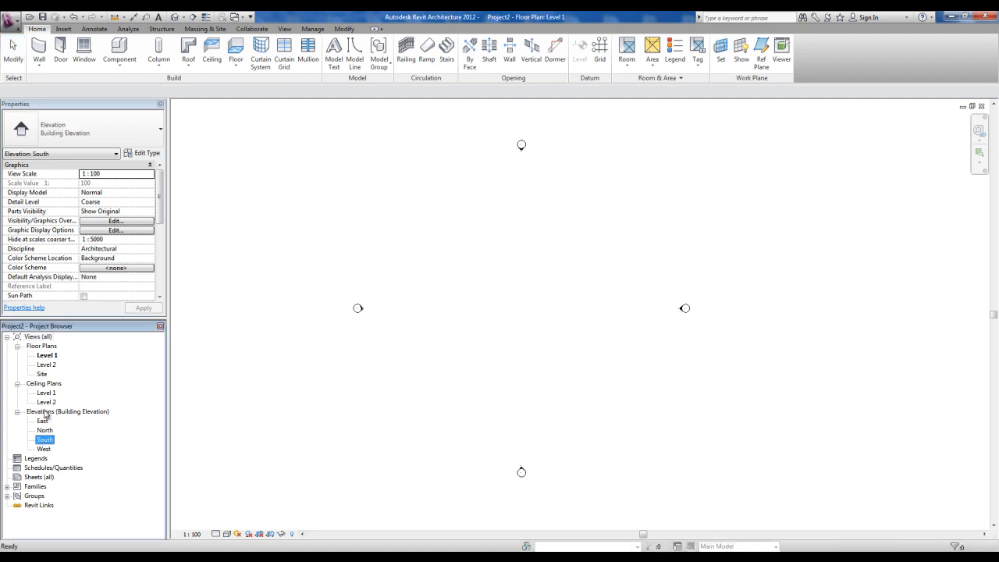
double_click(45, 440)
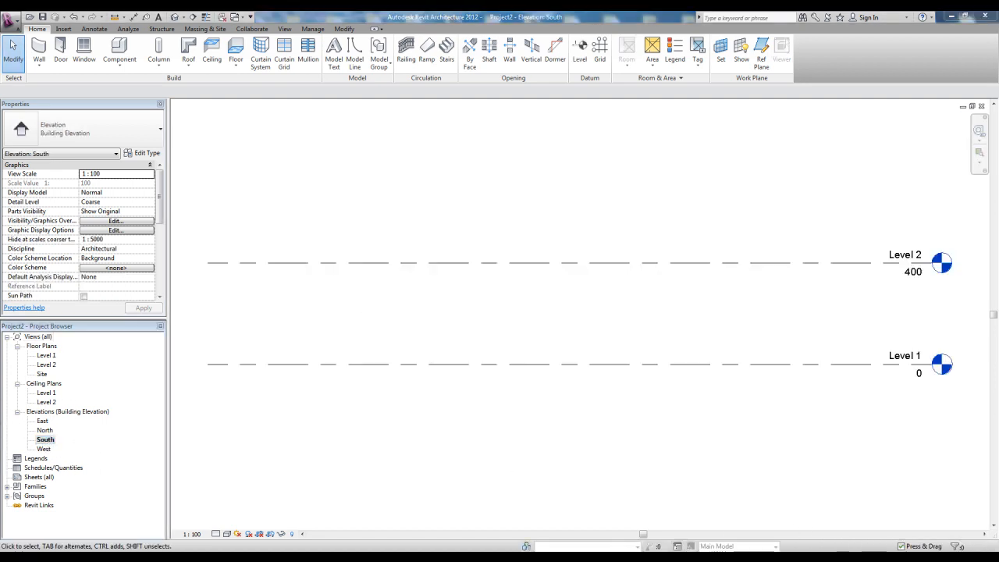
middle_click_drag(668, 279, 665, 292)
scroll(658, 291, "down", 1)
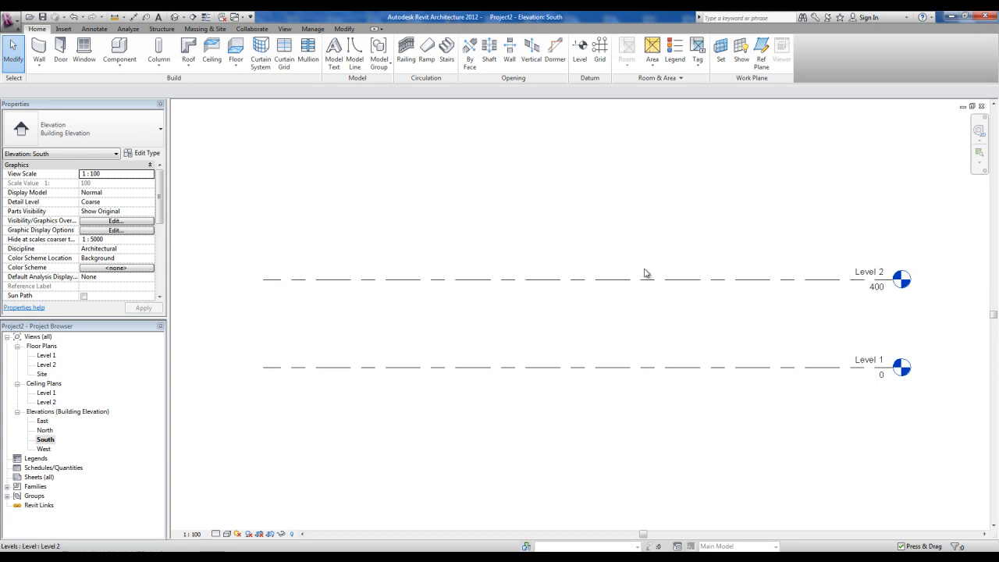
Draw a new level at elevation 800 above Level 2, aligned with both ends of the existing levels.
left_click(580, 48)
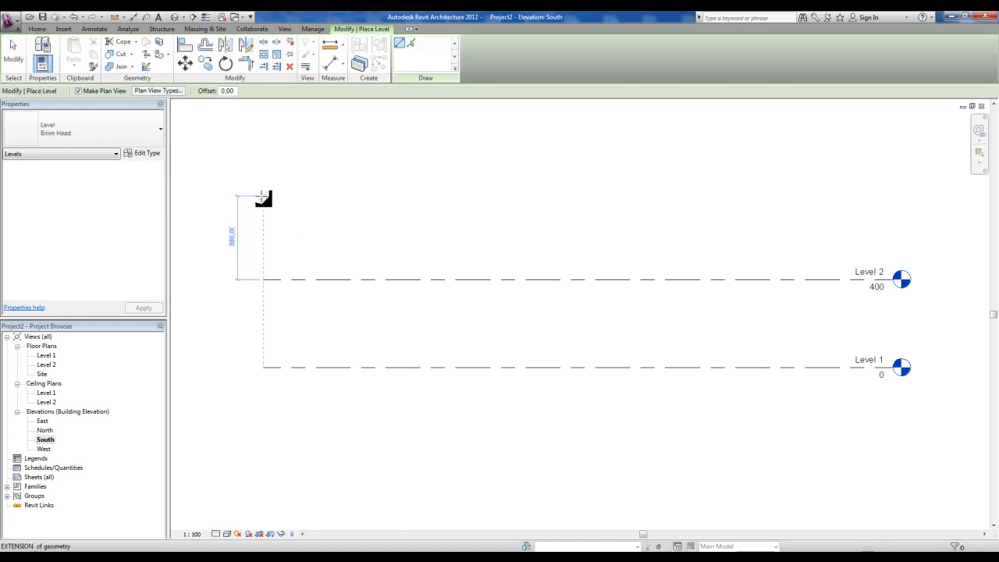
left_click(263, 191)
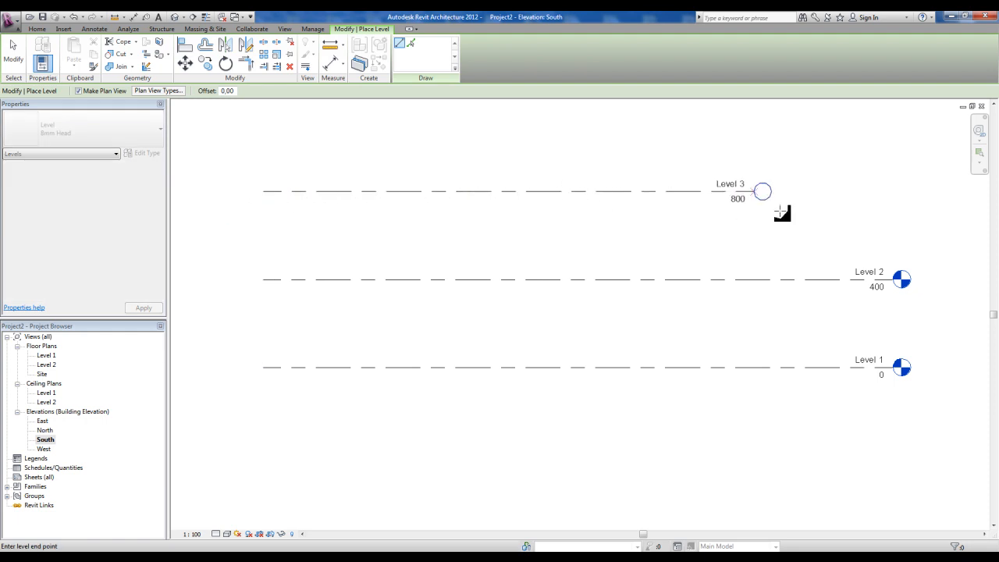
left_click(898, 196)
key("Escape")
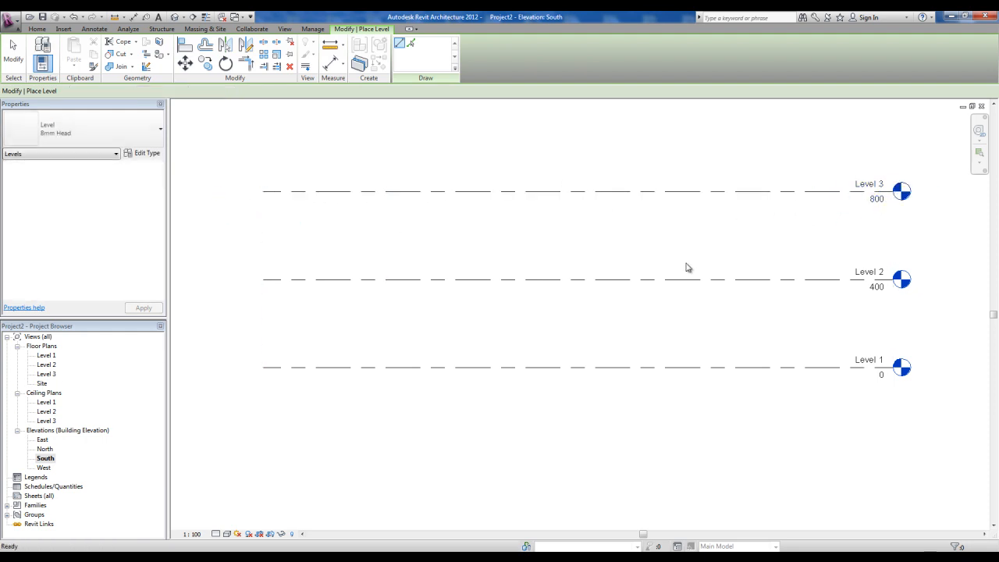
Copy Level 3 upward with multiple copies enabled, placing five levels 400 cm apart up to elevation 2800.
scroll(641, 248, "down", 2)
middle_click_drag(637, 251, 600, 301)
scroll(501, 273, "up", 1)
left_click_drag(518, 289, 448, 216)
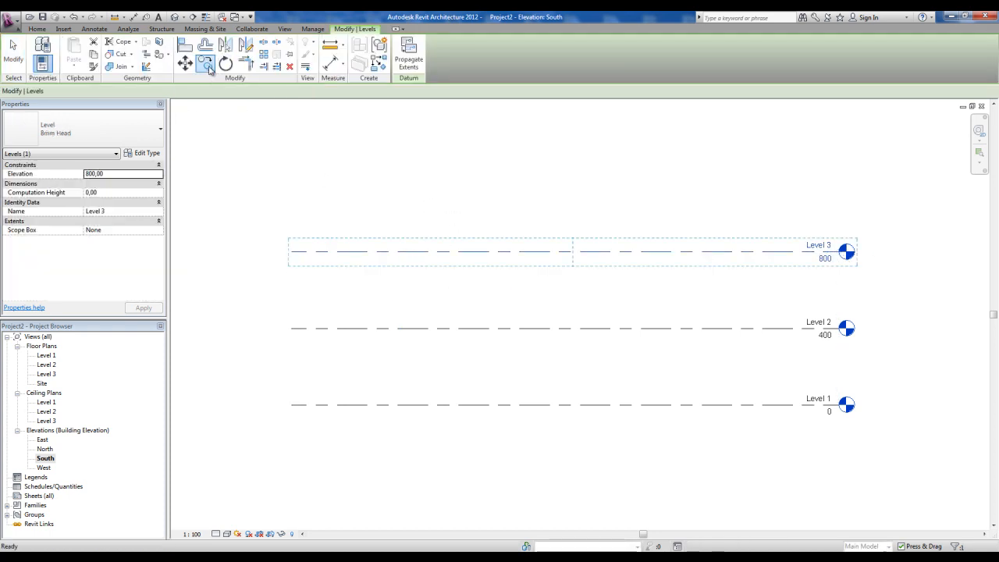
left_click(207, 66)
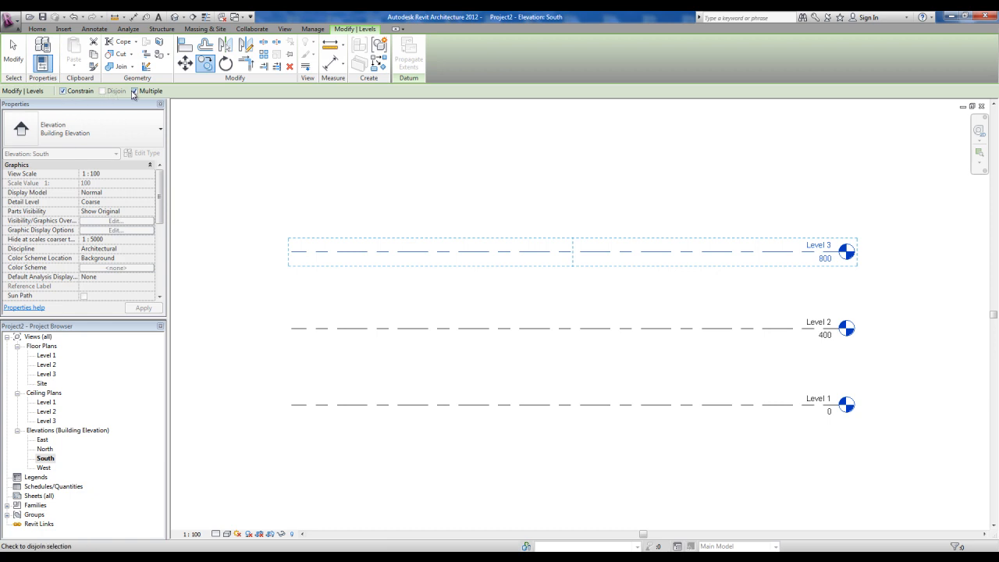
scroll(374, 375, "down", 2)
left_click(334, 378)
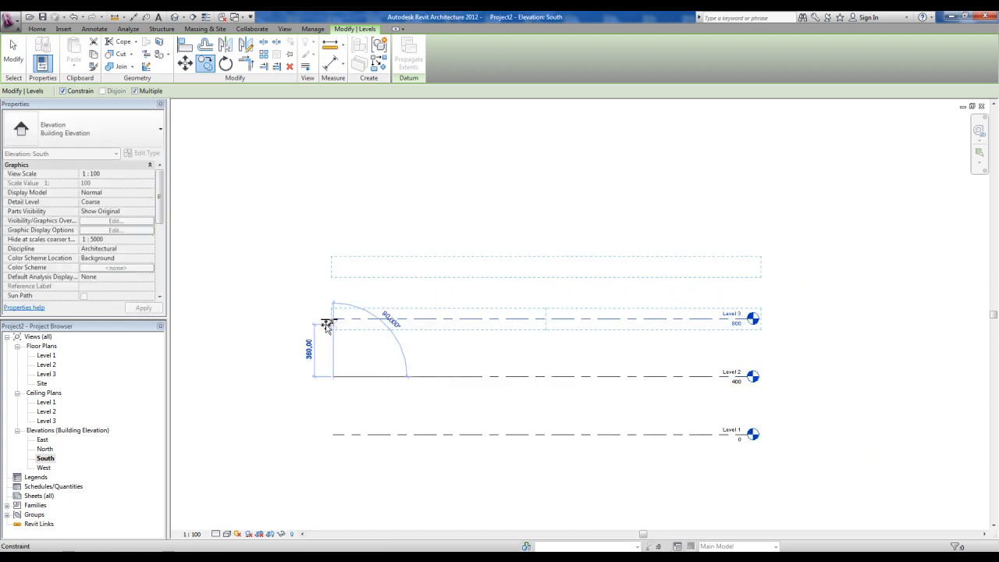
left_click(334, 318)
left_click(334, 261)
scroll(334, 261, "down", 1)
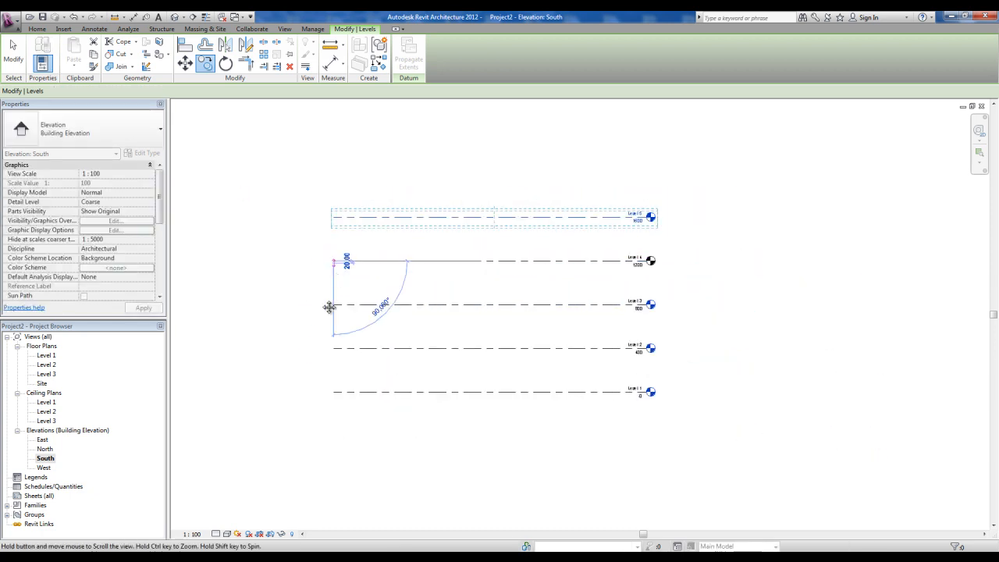
middle_click_drag(339, 278, 313, 377)
left_click(306, 314)
left_click(306, 269)
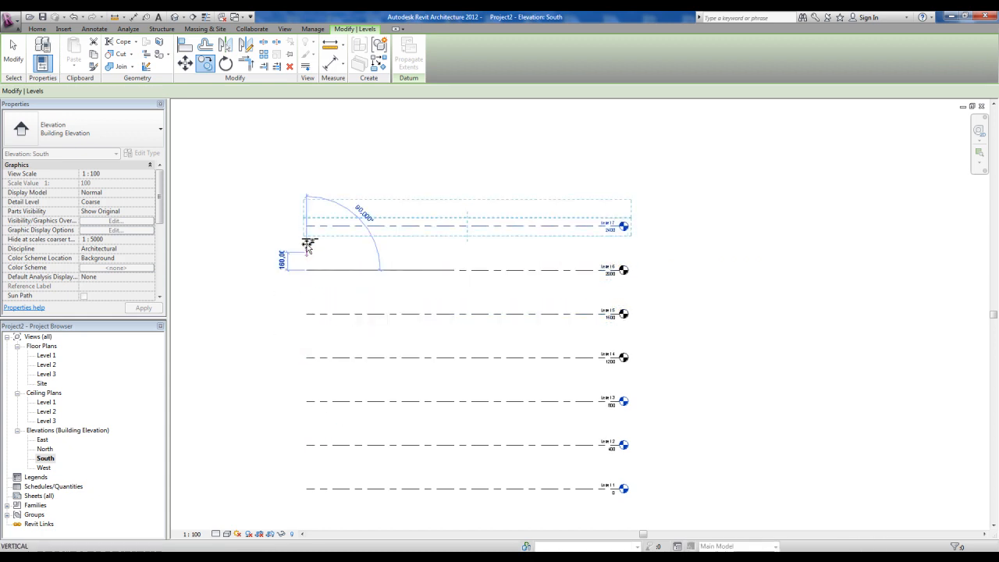
left_click(312, 225)
Place seven more copies of the level at 400 cm intervals up to elevation 5600 and finish copying.
middle_click_drag(312, 203, 317, 280)
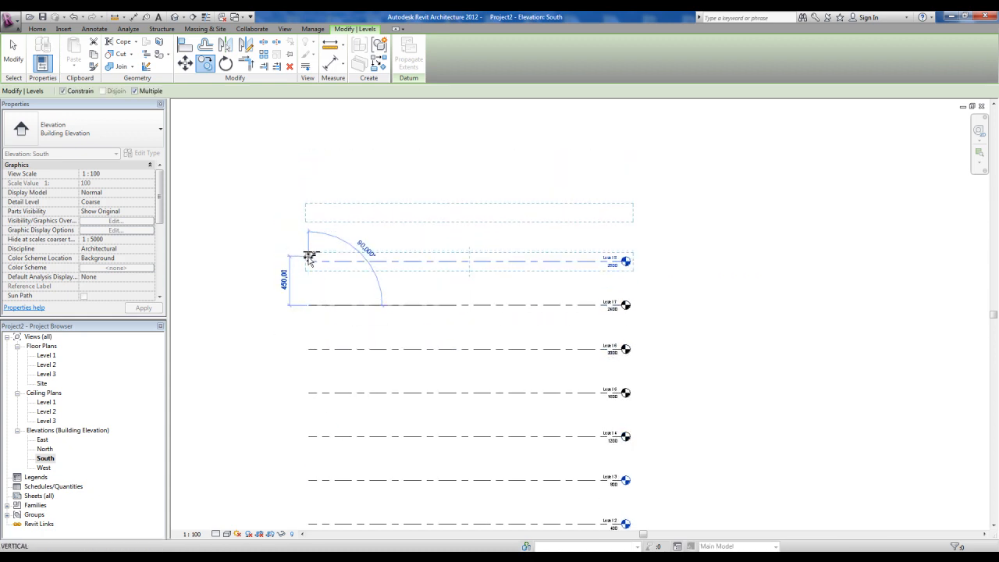
left_click(313, 258)
left_click(311, 219)
middle_click_drag(313, 218, 319, 305)
left_click(313, 250)
left_click(315, 206)
middle_click_drag(314, 200, 309, 338)
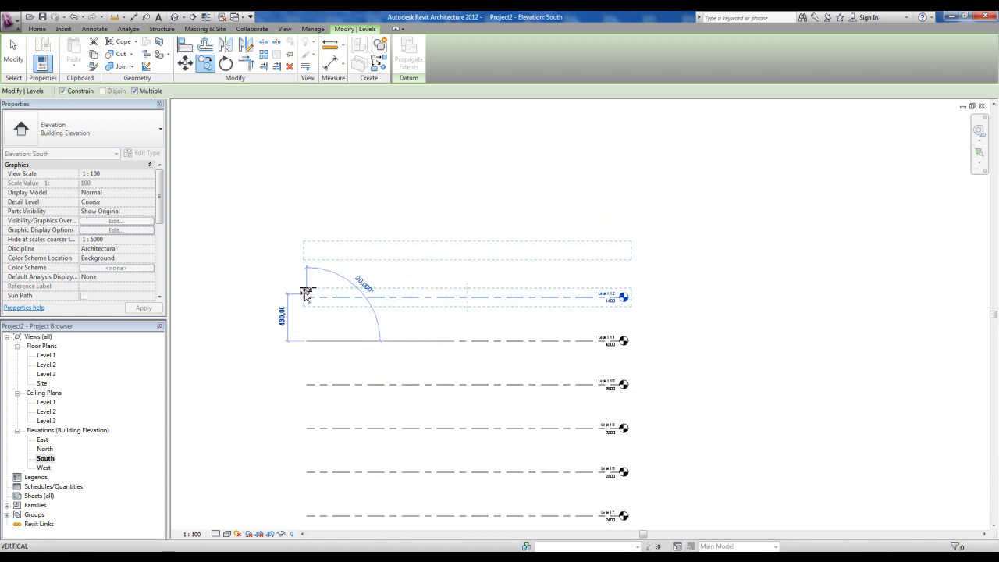
left_click(309, 295)
left_click(308, 253)
left_click(312, 208)
middle_click_drag(312, 208, 326, 314)
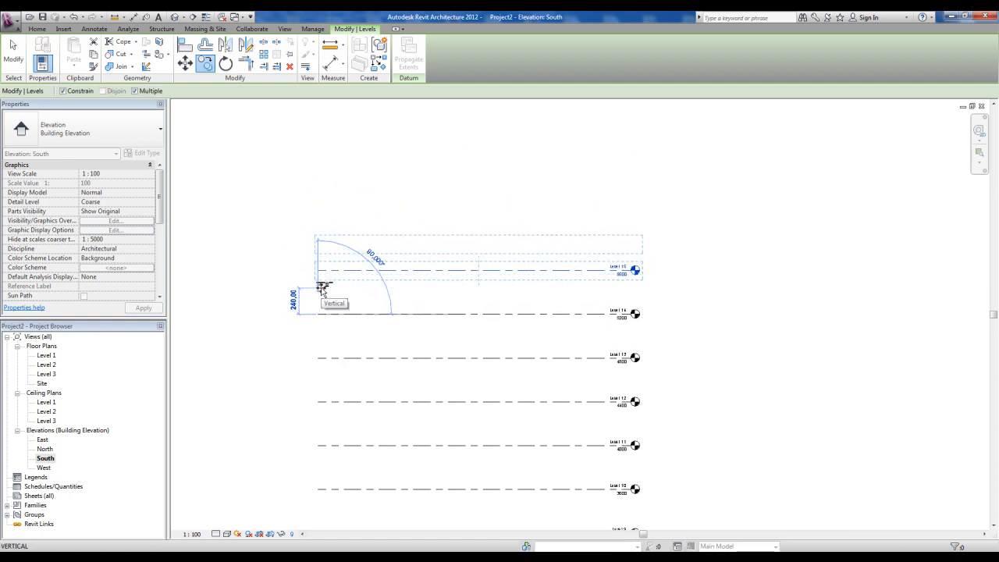
key("Escape")
Compare the level heads of the drawn and copied levels with the floor plans listed in the project browser.
scroll(641, 275, "up", 3)
scroll(631, 240, "down", 2)
scroll(631, 240, "down", 3)
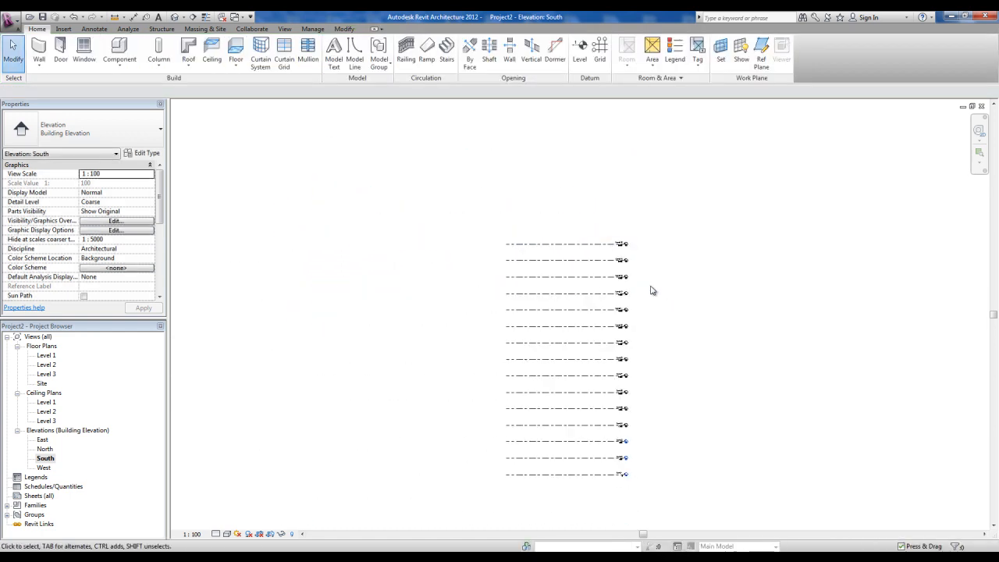
scroll(609, 484, "up", 3)
scroll(654, 400, "up", 2)
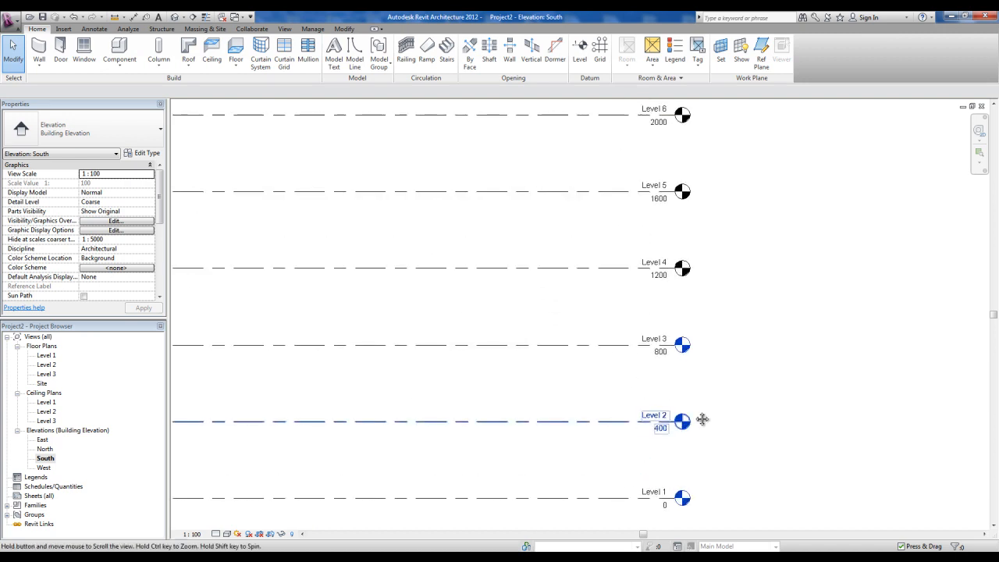
middle_click_drag(657, 417, 707, 403)
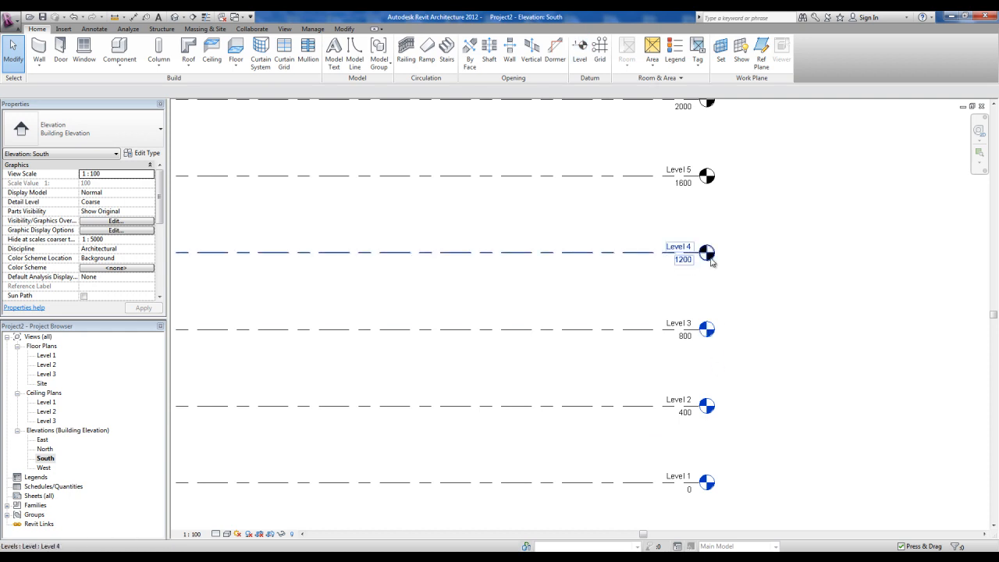
scroll(706, 339, "down", 1)
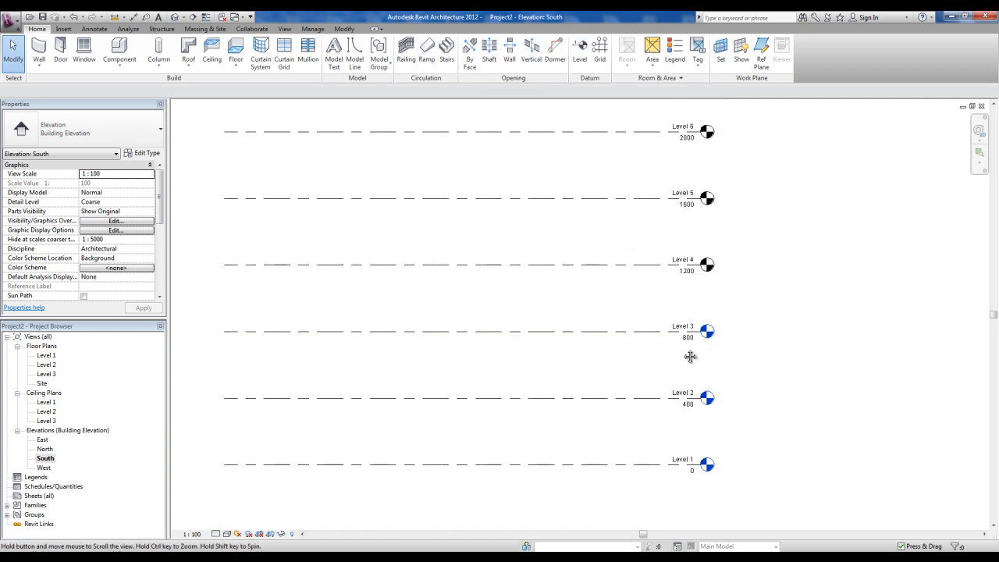
middle_click_drag(698, 350, 741, 337)
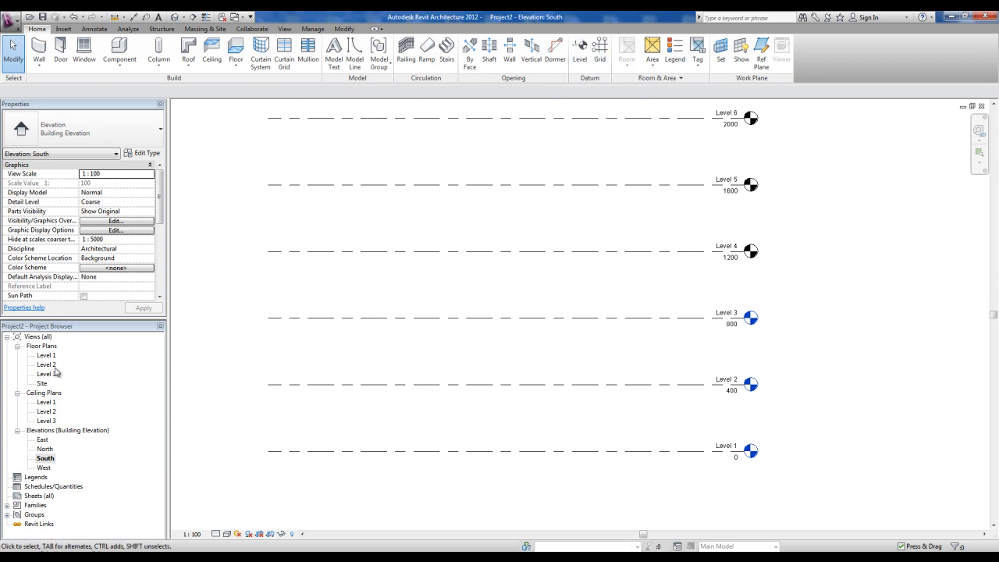
scroll(592, 368, "down", 1)
middle_click_drag(592, 369, 544, 477)
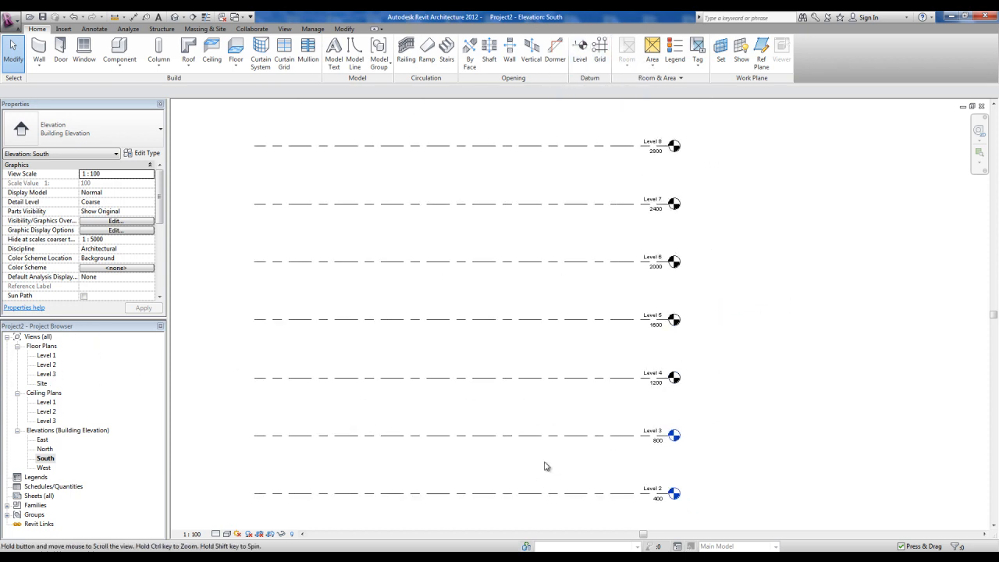
scroll(624, 367, "down", 1)
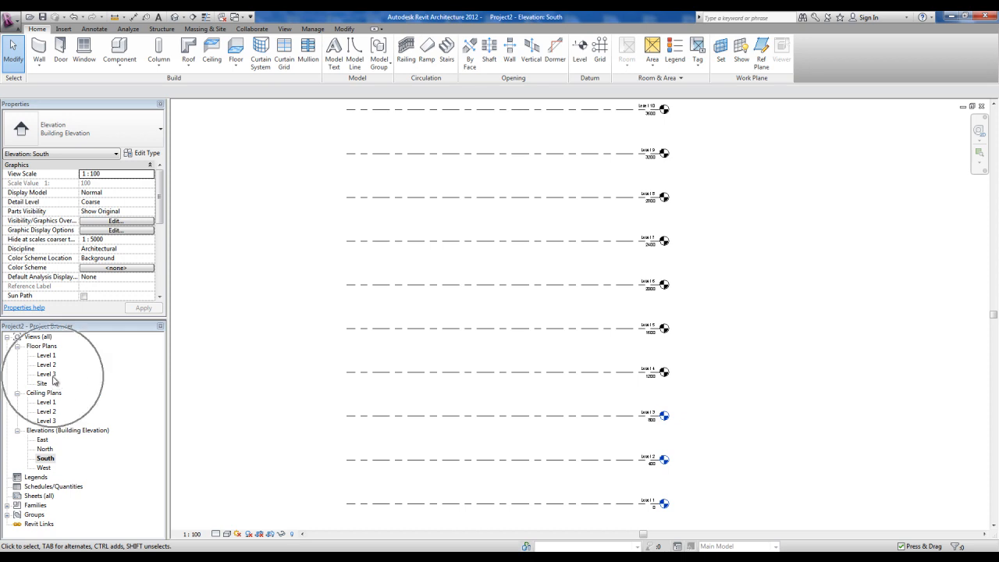
scroll(450, 476, "down", 3)
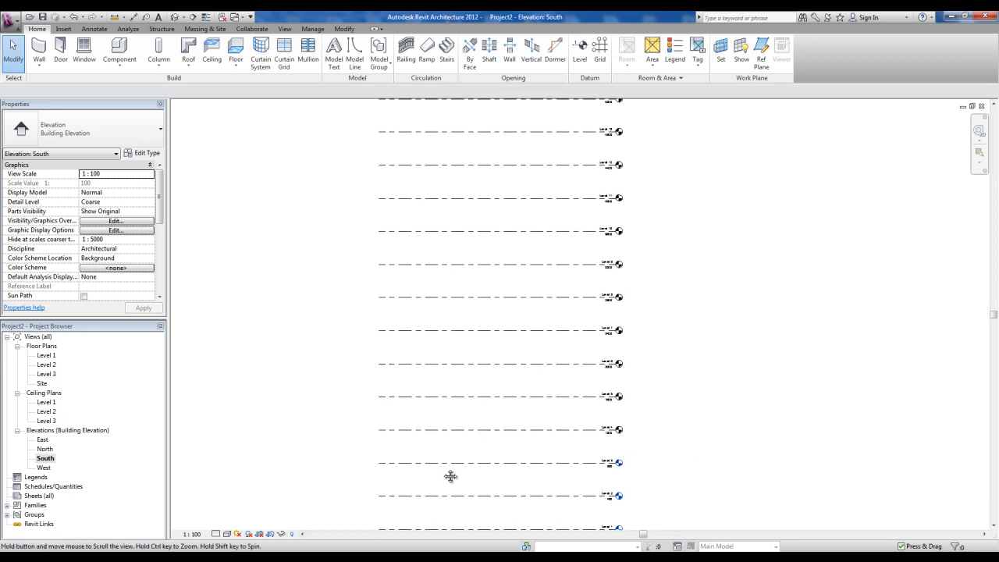
middle_click_drag(518, 239, 517, 228)
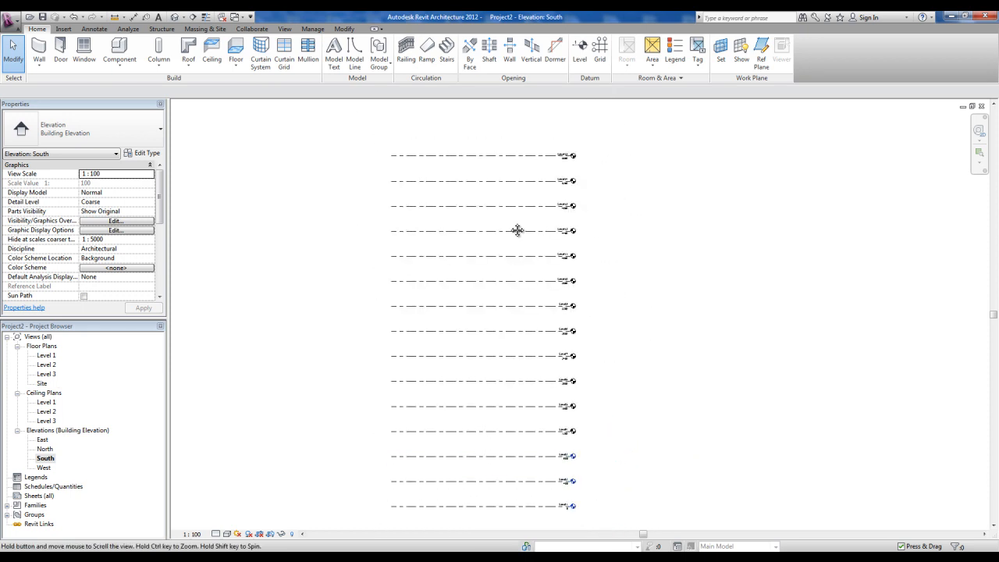
Create floor plan views for Level 4 through Level 15 at a scale of 1:100.
left_click(285, 29)
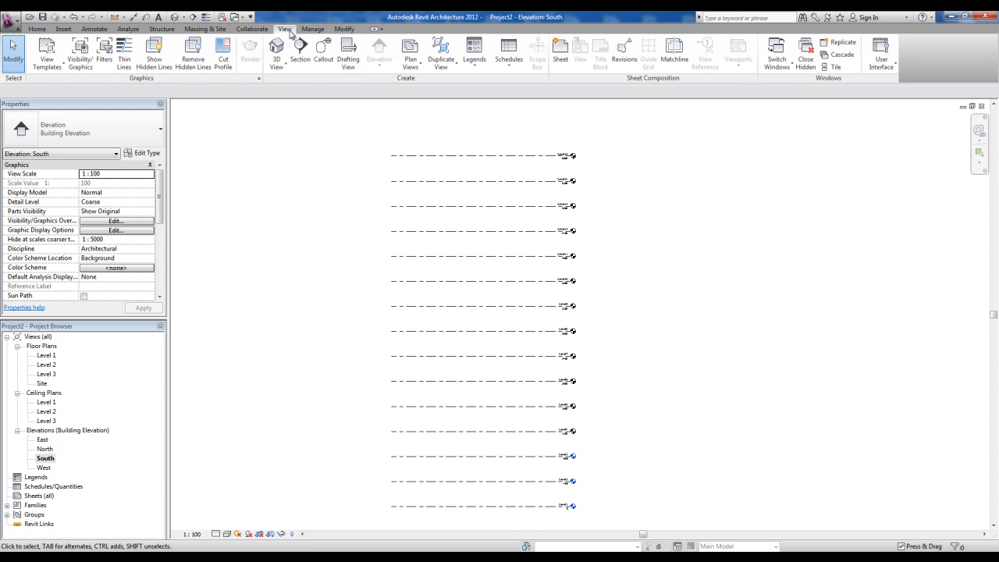
left_click(412, 67)
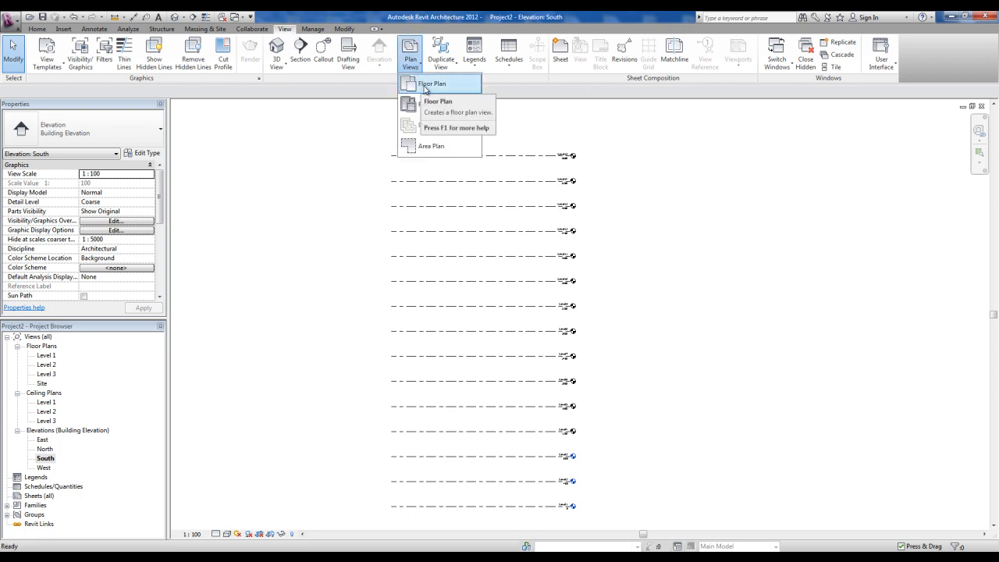
left_click(425, 87)
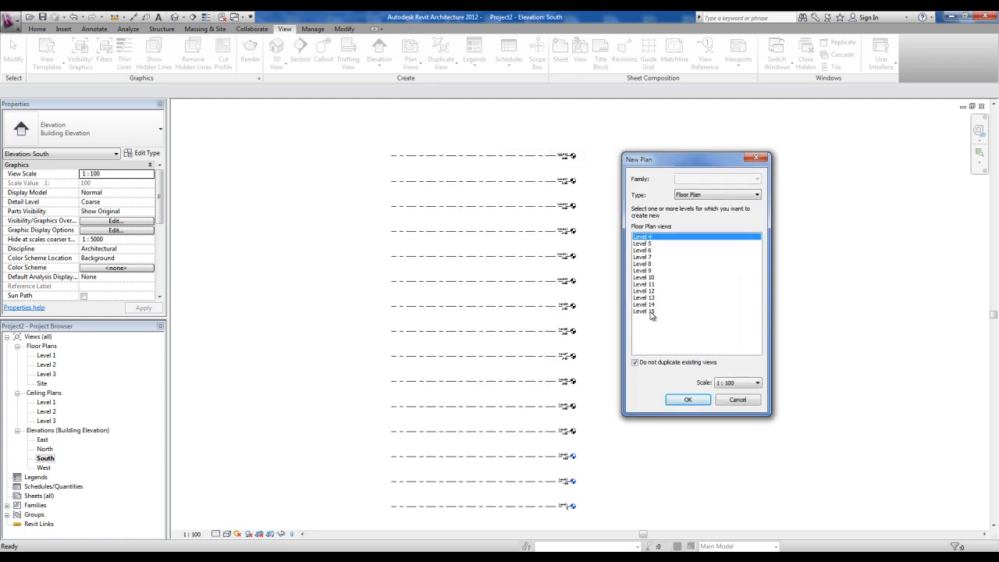
left_click(651, 312, "shift")
left_click(688, 399)
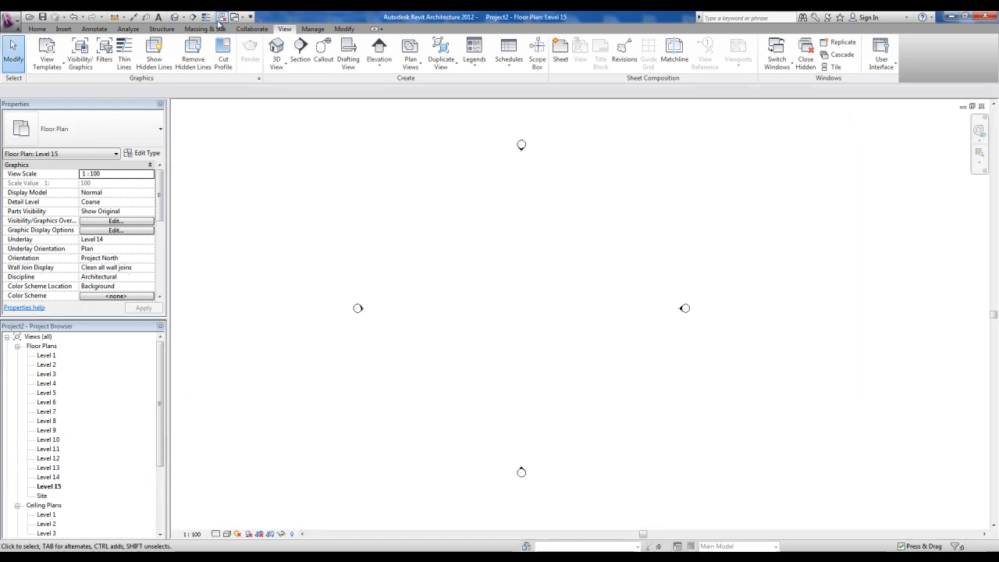
Review the floor plans listed in the project browser, then reopen the South elevation to check the level heads.
left_click(48, 478)
scroll(39, 414, "down", 1)
scroll(36, 398, "up", 1)
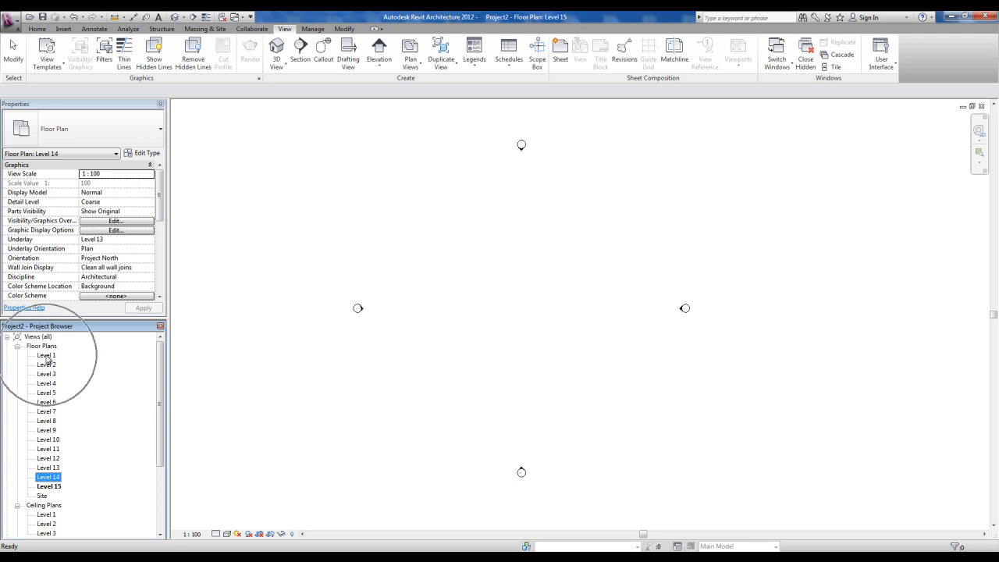
scroll(53, 490, "down", 3)
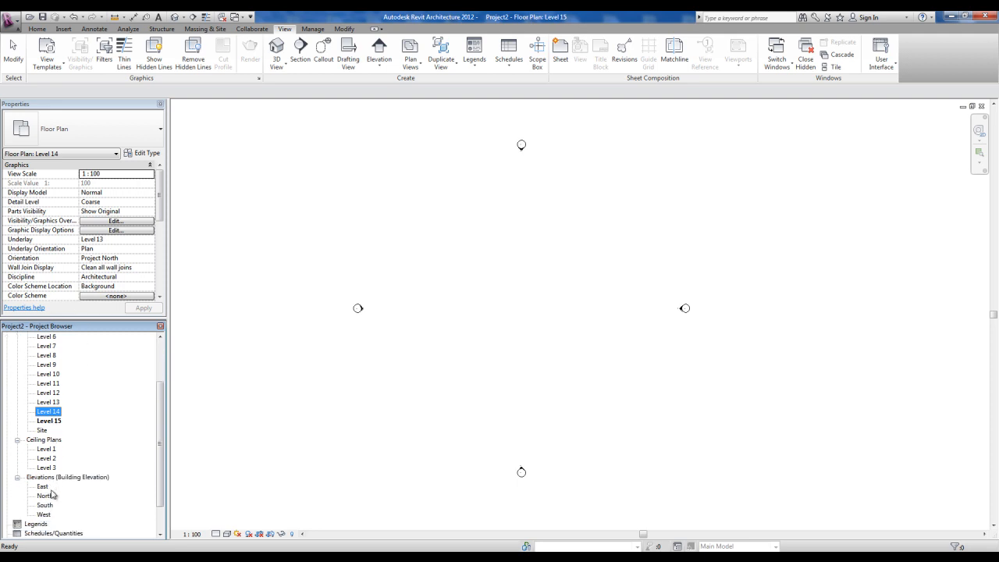
double_click(46, 506)
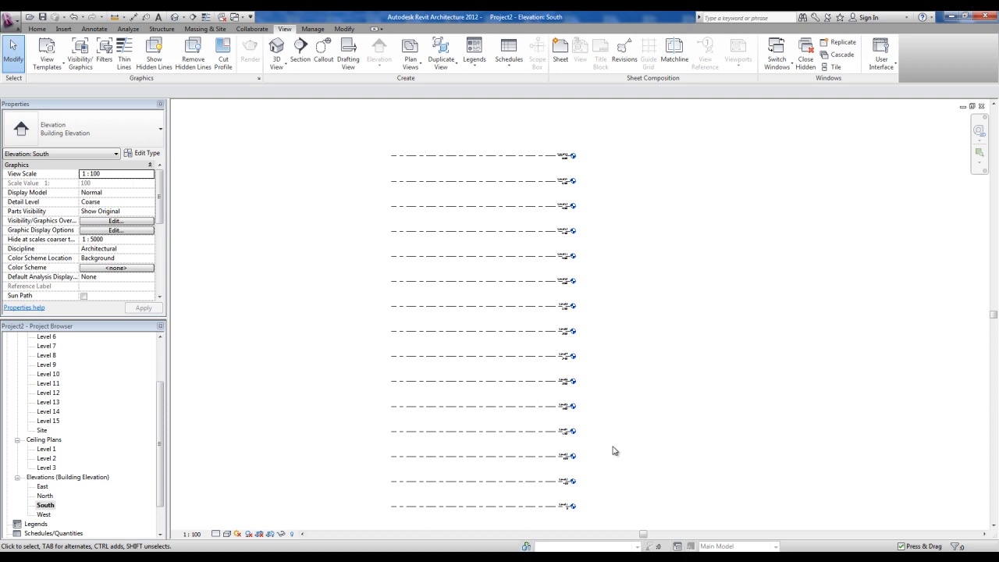
scroll(559, 478, "up", 2)
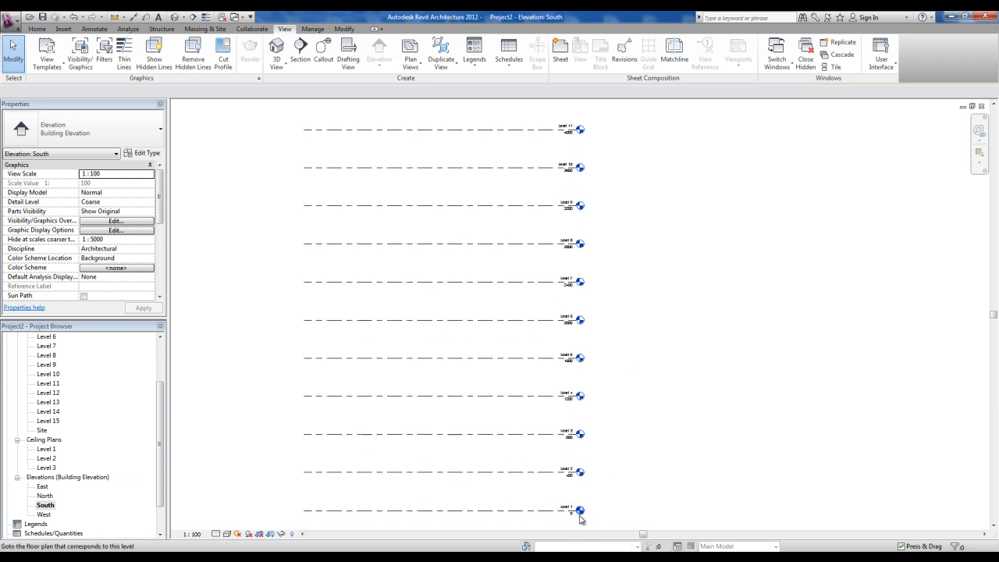
scroll(585, 500, "down", 2)
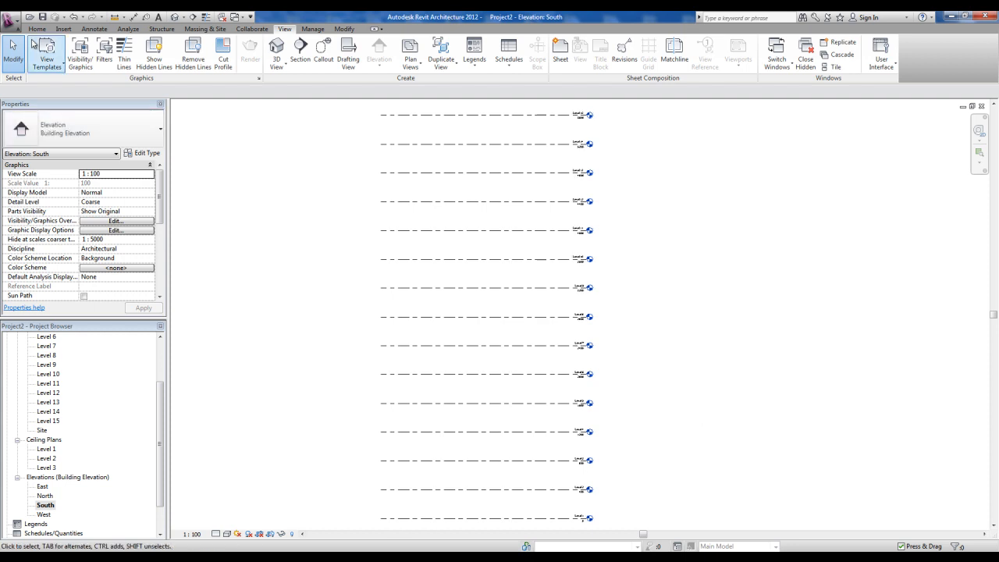
Save the project as ESTUDO DE MASSAS in the ARQUIVOS EM REVIT folder inside VÍDEO AULA REVIT 2012.
left_click(43, 17)
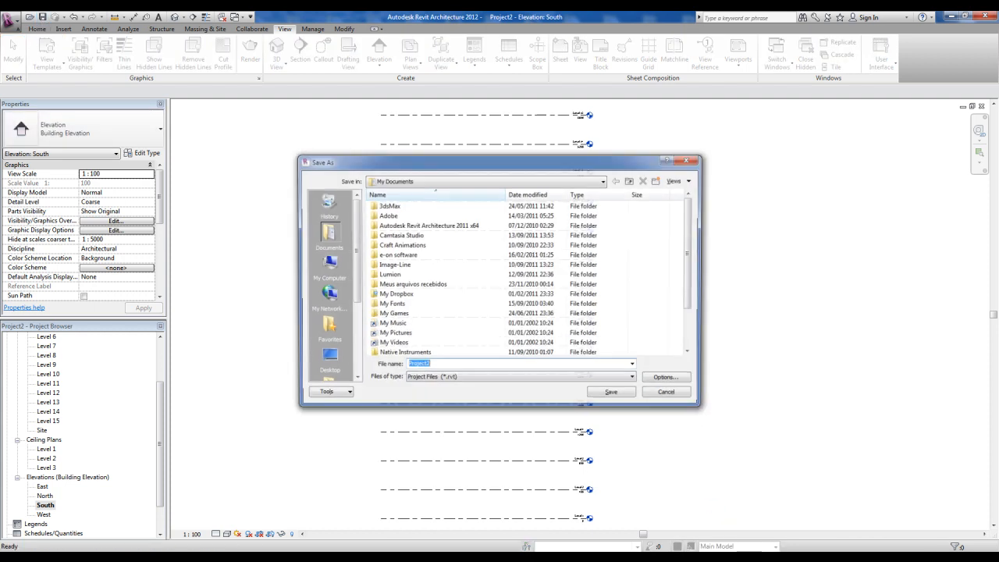
left_click(948, 518)
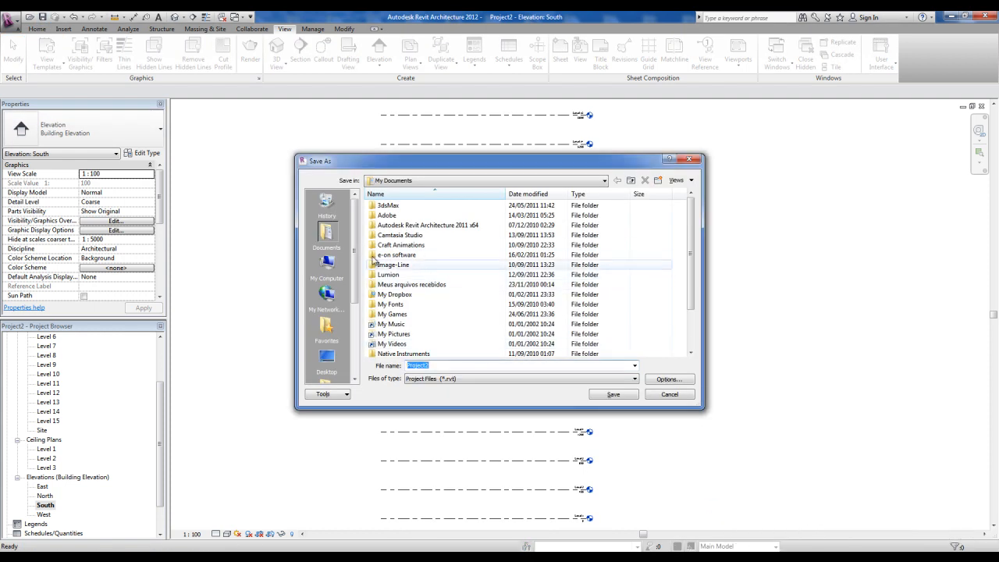
left_click(327, 359)
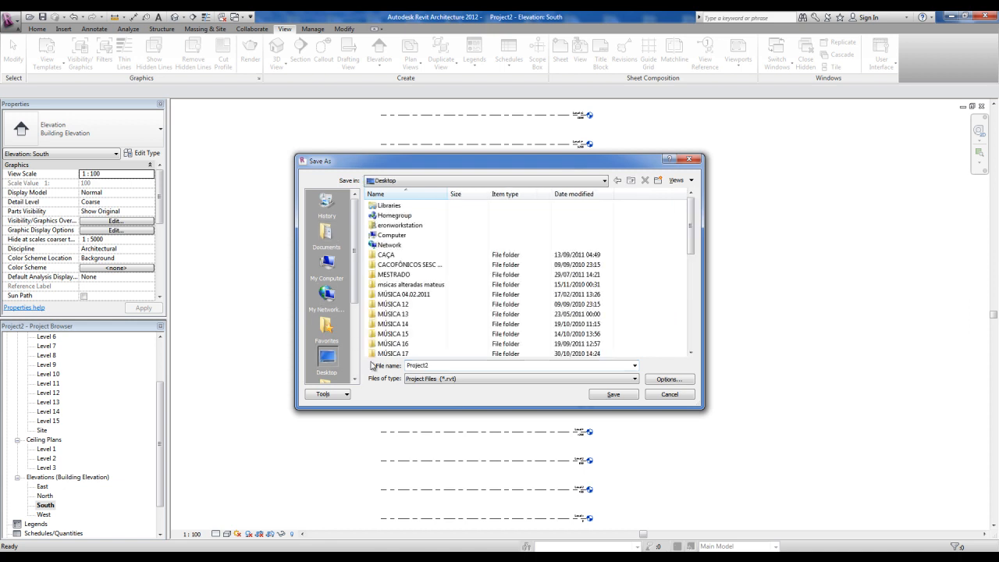
scroll(445, 290, "down", 10)
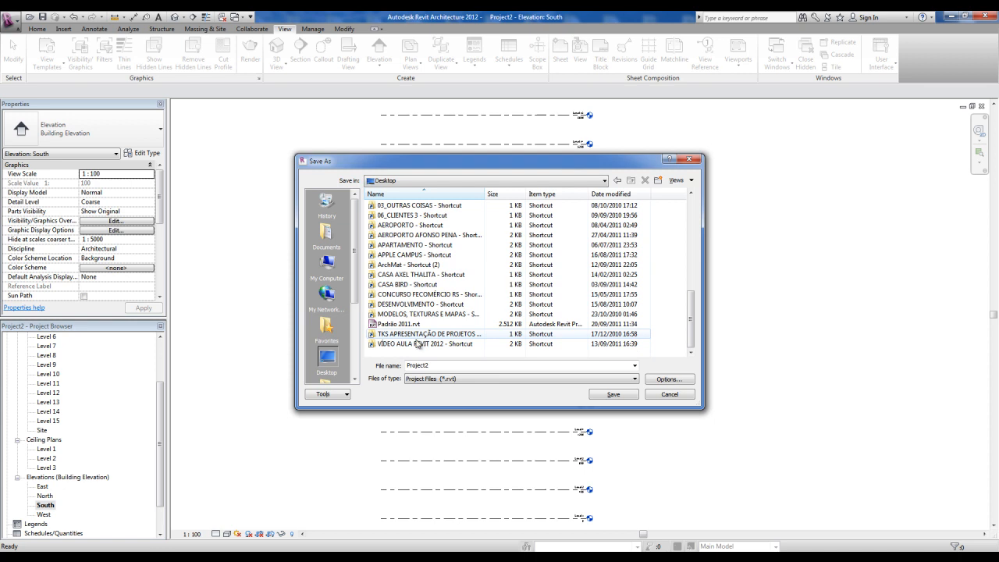
double_click(415, 345)
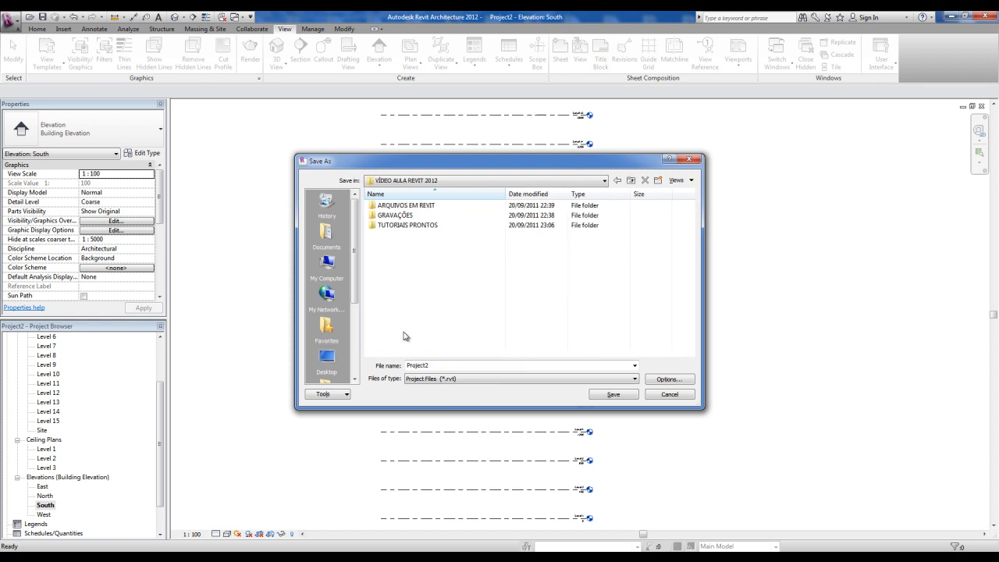
double_click(411, 205)
double_click(451, 365)
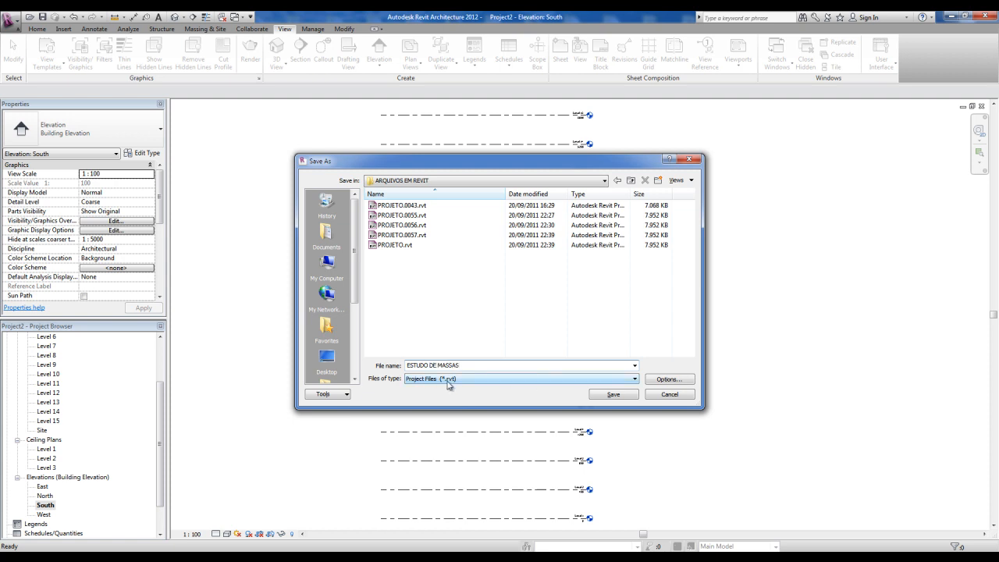
left_click(626, 399)
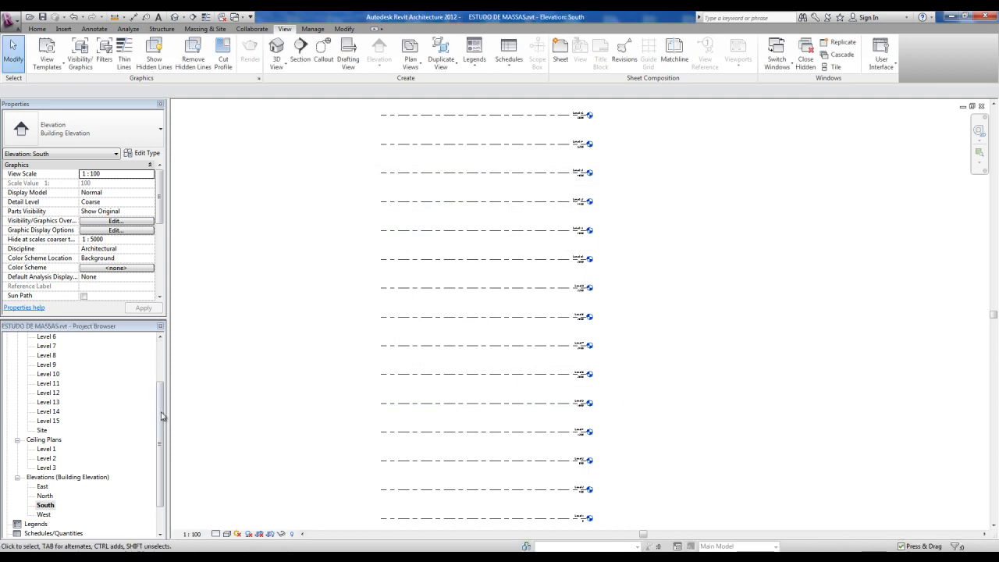
Open the Level 1 floor plan and start an in-place mass named Mass 1.
left_click_drag(166, 408, 175, 276)
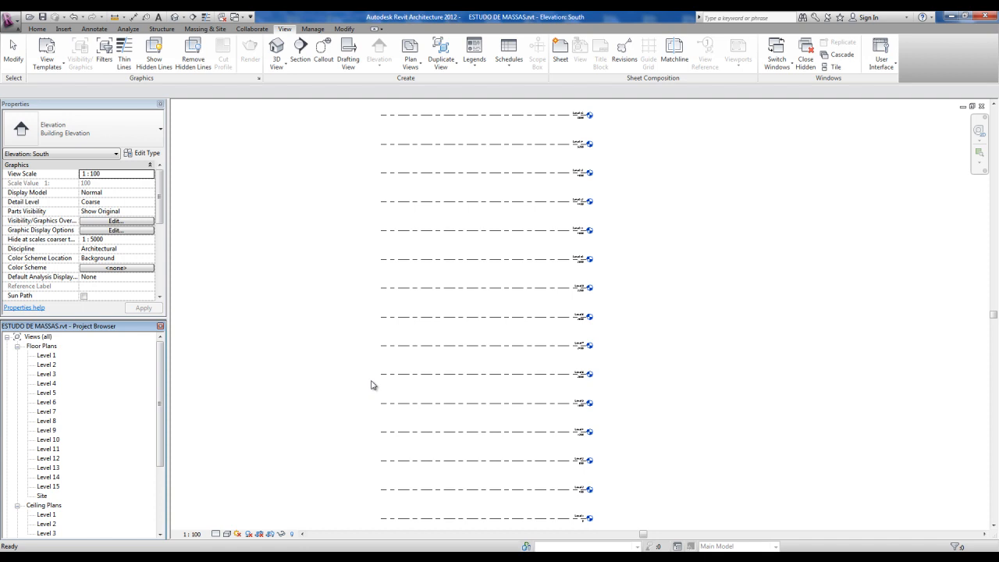
double_click(48, 356)
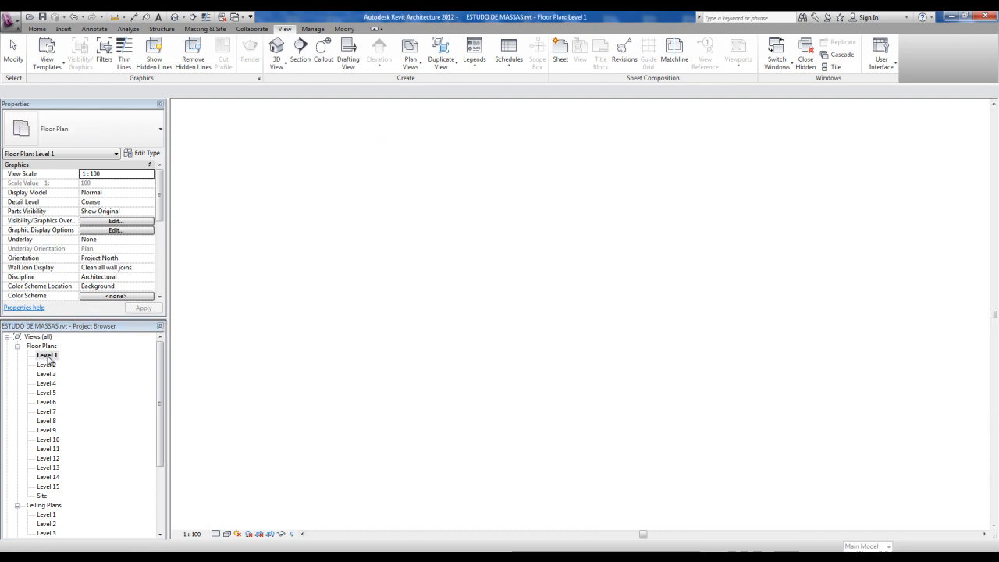
middle_click_drag(549, 323, 534, 338)
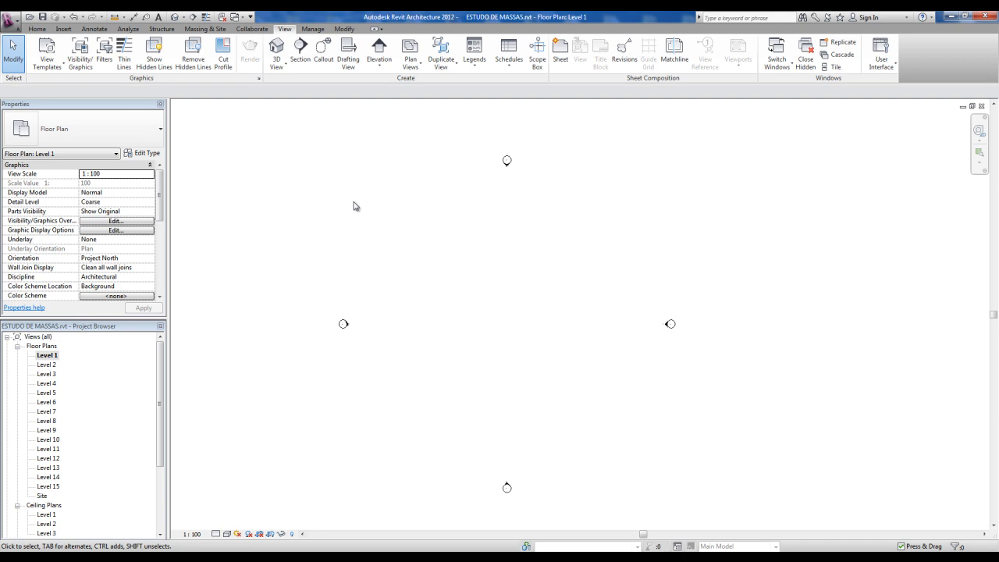
left_click(207, 28)
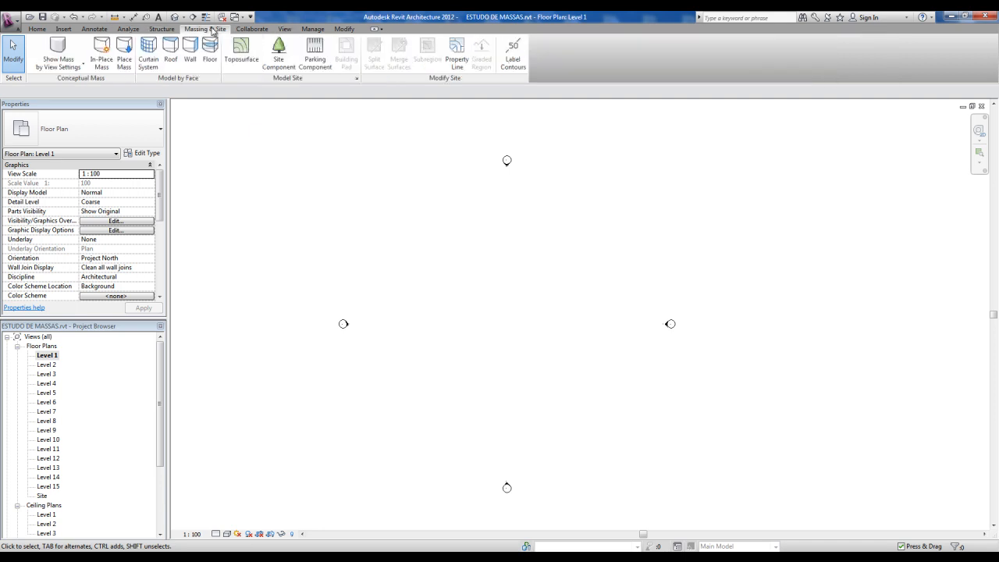
left_click(103, 65)
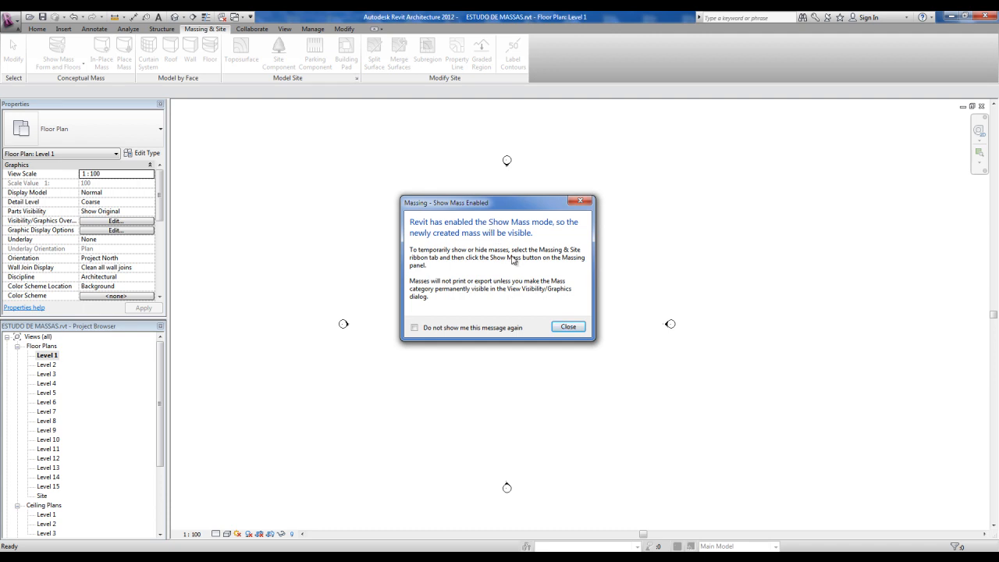
left_click(582, 203)
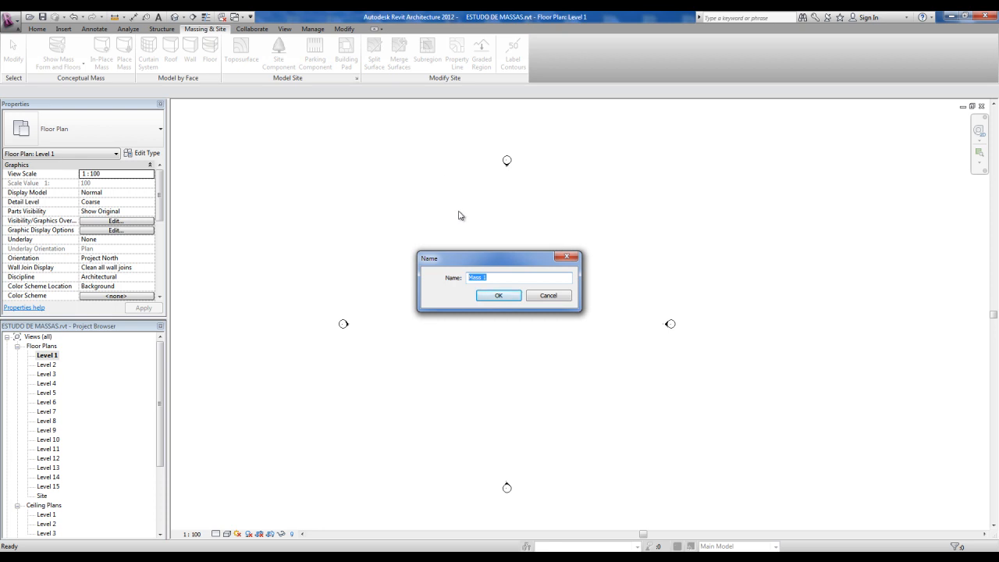
left_click(498, 295)
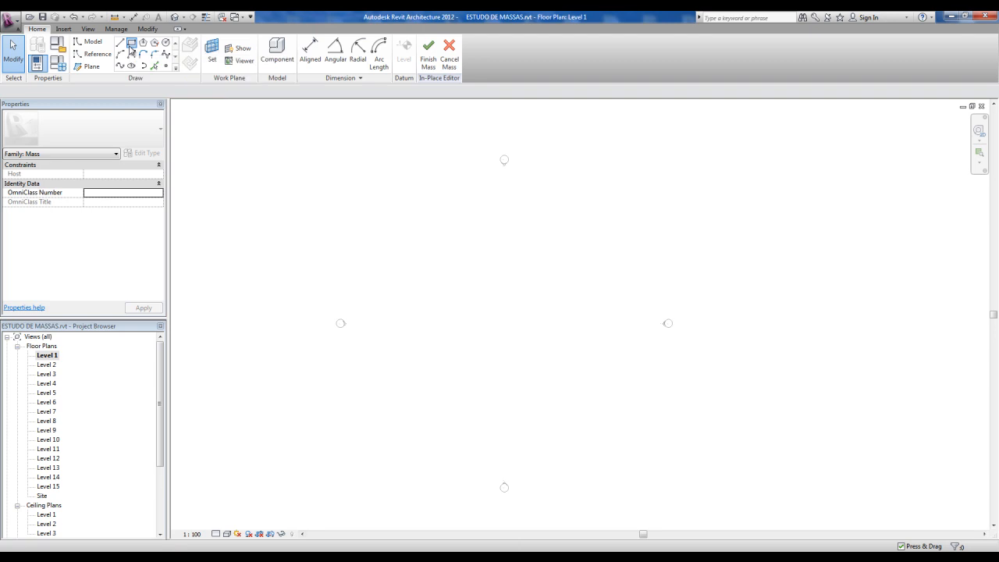
Draw a large upright rectangle between the elevation markers and a smaller rectangle inside its upper part.
left_click(400, 211)
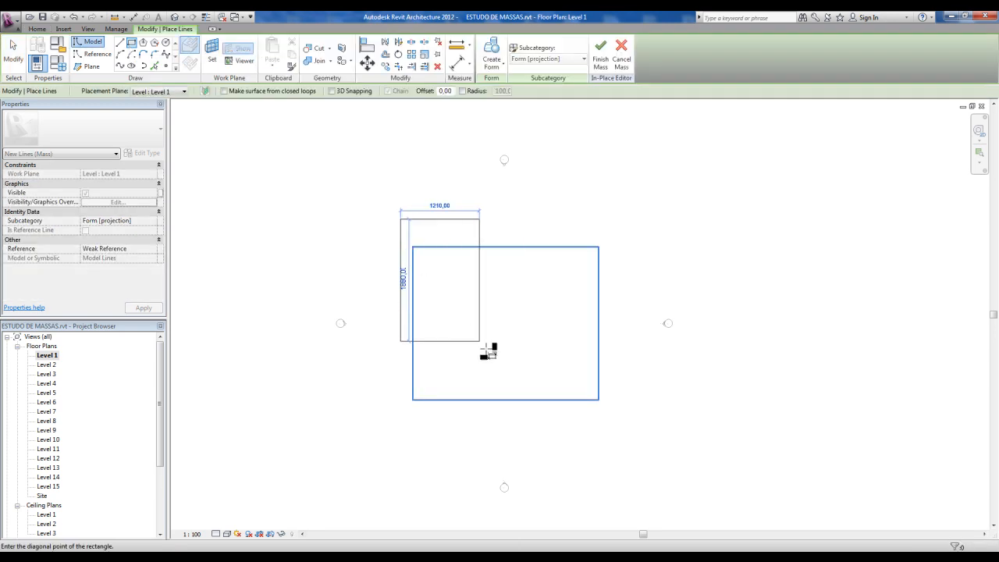
left_click(523, 428)
scroll(468, 216, "up", 3)
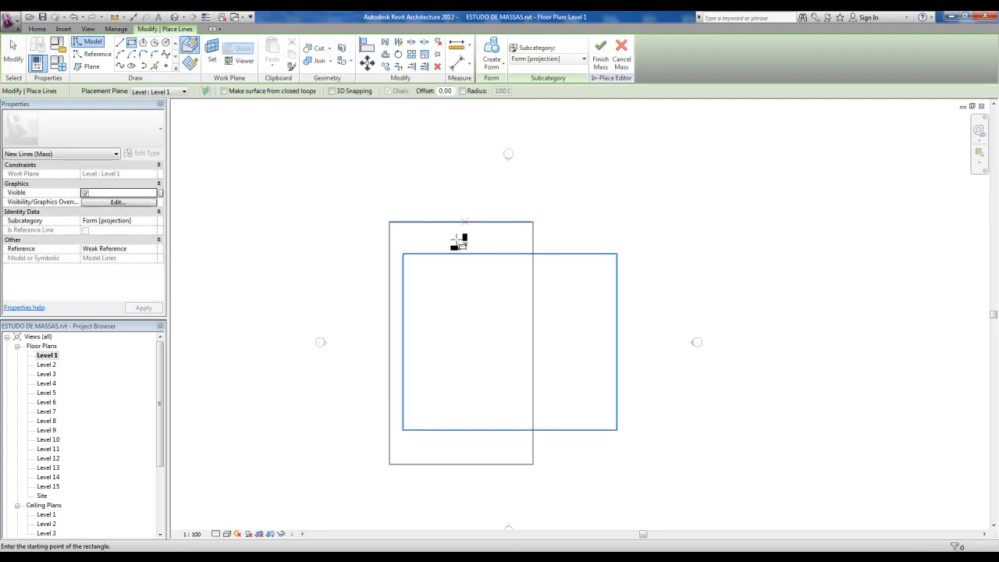
left_click(422, 235)
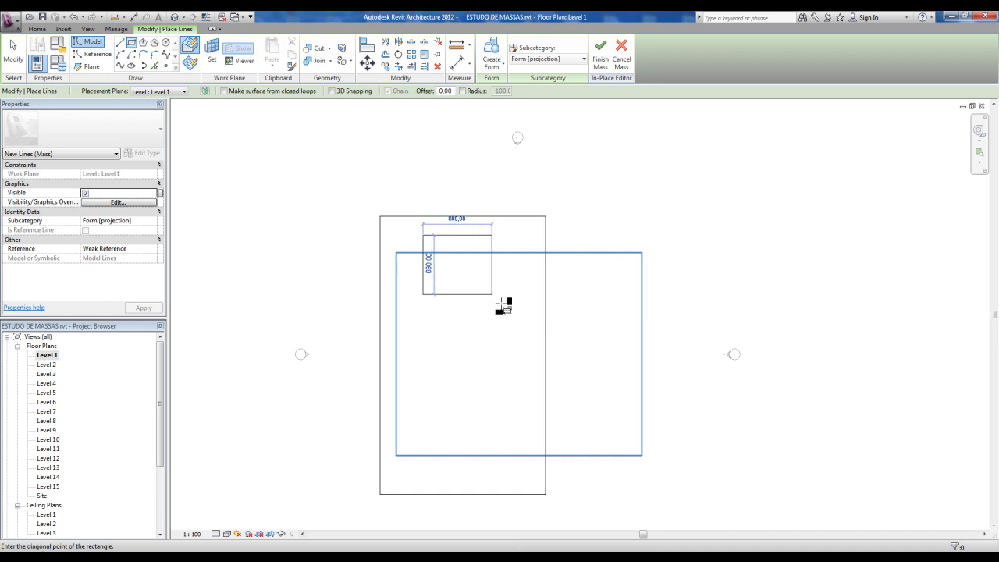
left_click(512, 316)
Draw a rectangle right of the large one and a wide one about 2630 by 610 cm overlapping its lower right corner.
left_click(576, 320)
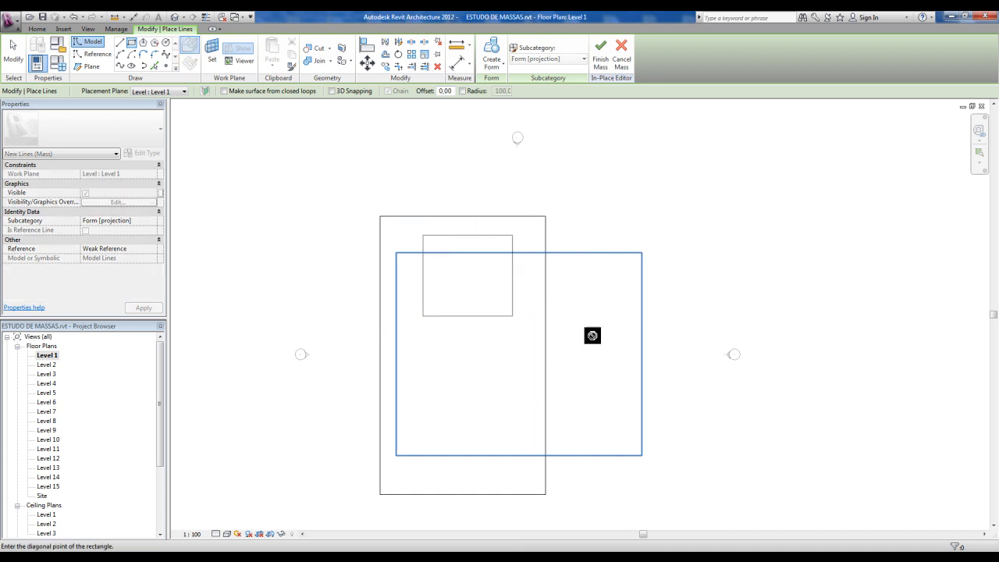
left_click(667, 402)
left_click(459, 435)
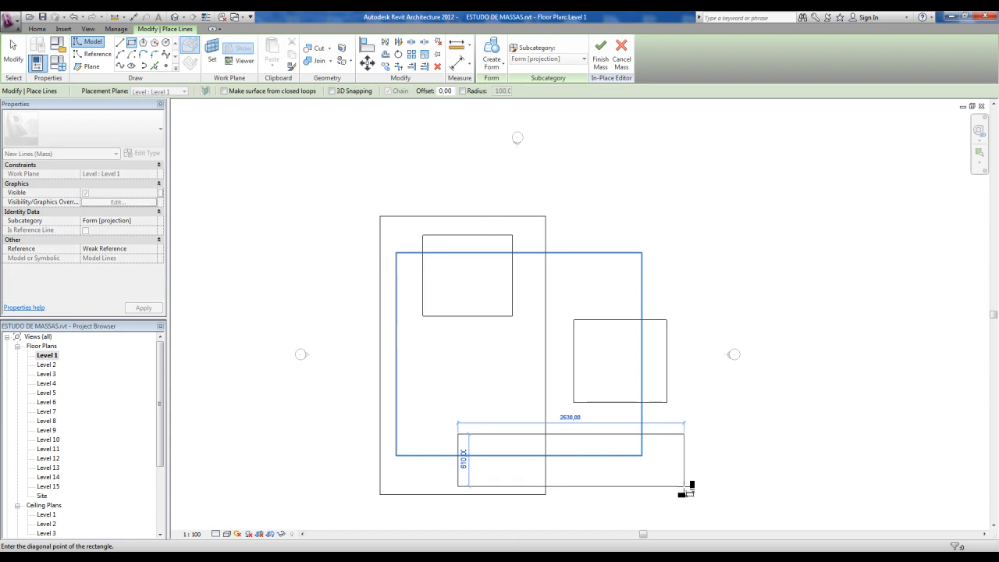
left_click(684, 486)
key("Escape")
scroll(729, 230, "down", 1)
middle_click_drag(734, 260, 627, 255)
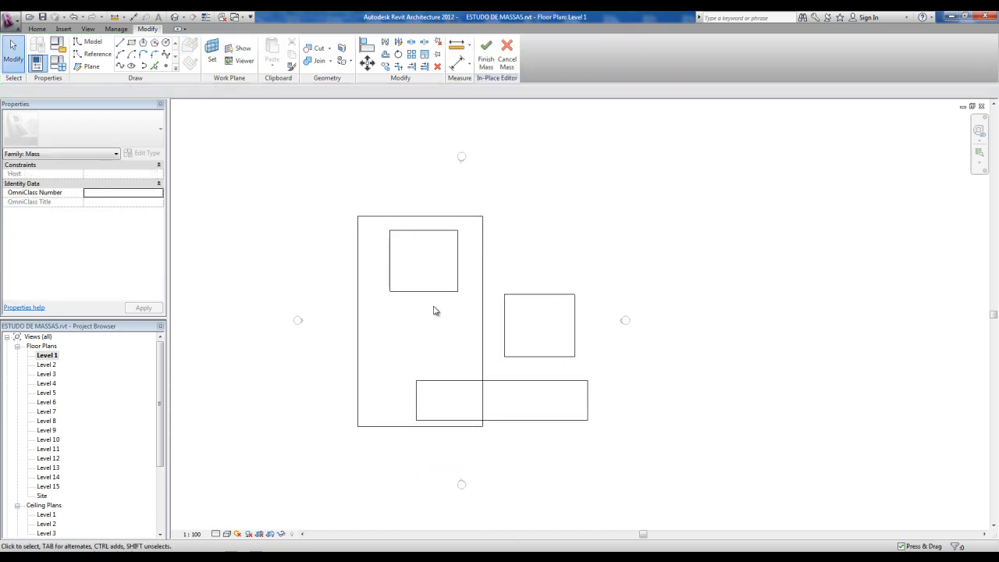
Open the 3D view and orient it to show all four rectangles from above at an angle.
left_click(178, 29)
scroll(529, 301, "down", 3)
middle_click_drag(518, 297, 522, 275, "shift")
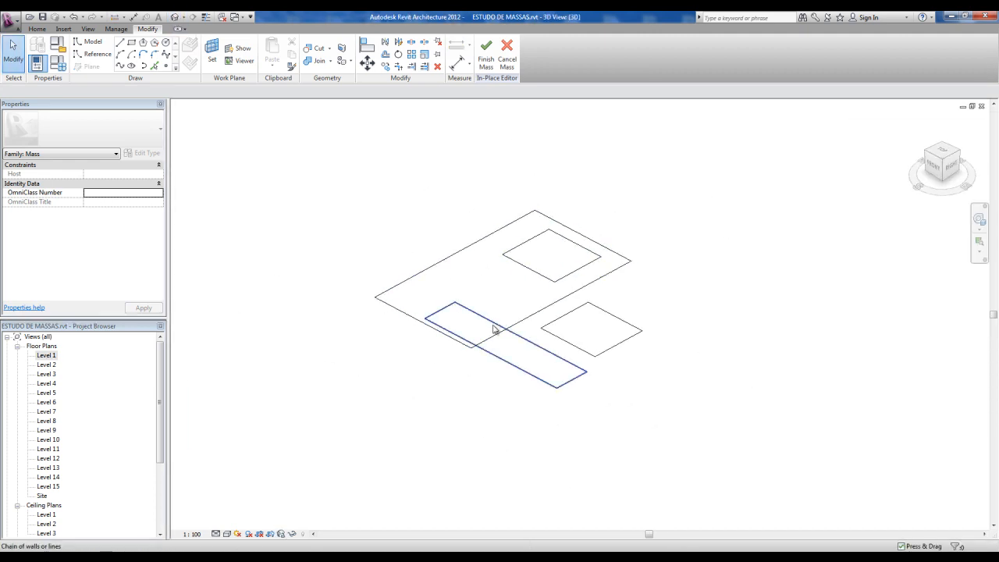
middle_click_drag(655, 367, 629, 345, "shift")
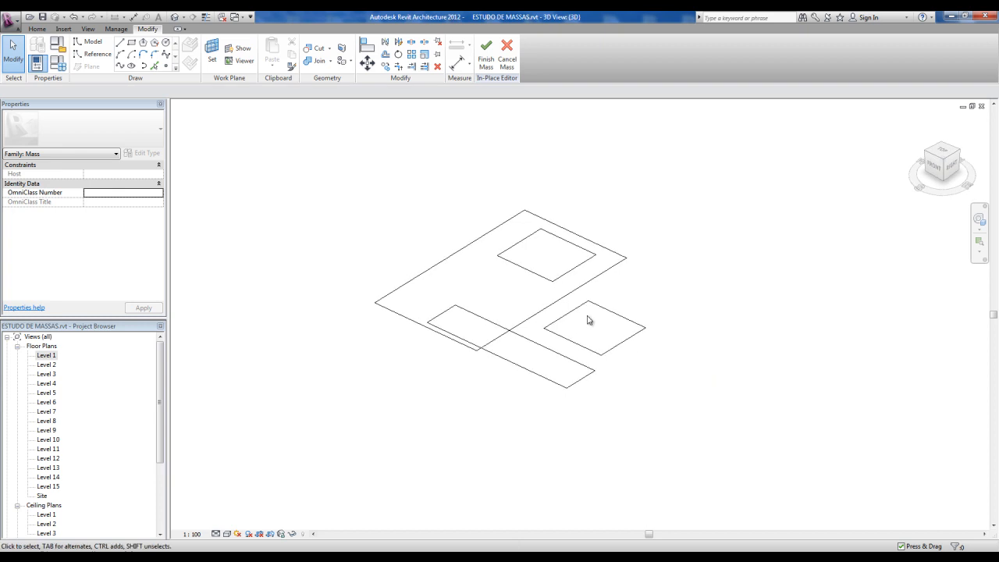
mouse_move(569, 285)
middle_mouse_down()
mouse_move(571, 297)
mouse_move(563, 291)
middle_mouse_up()
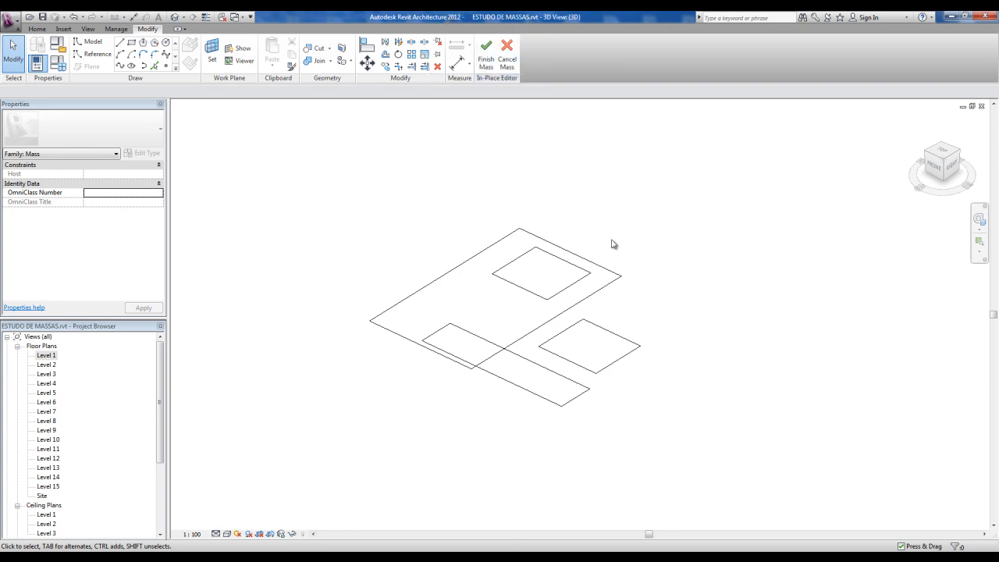
Copy the small rectangle inside the large one from Level 1 and paste it aligned to Level 8.
middle_click_drag(593, 267, 585, 277)
key("Tab")
left_click(564, 294)
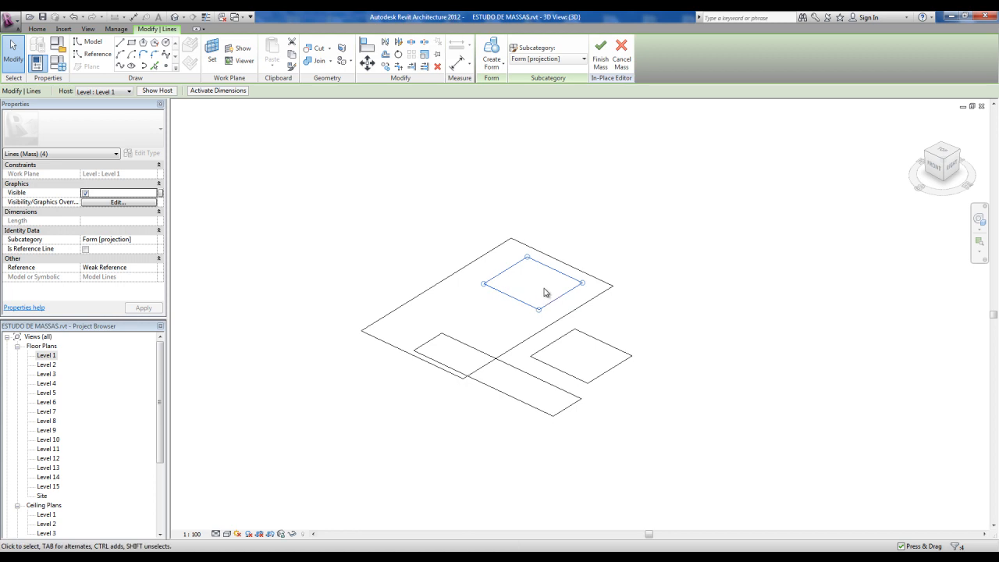
key("ctrl+c")
key("Escape")
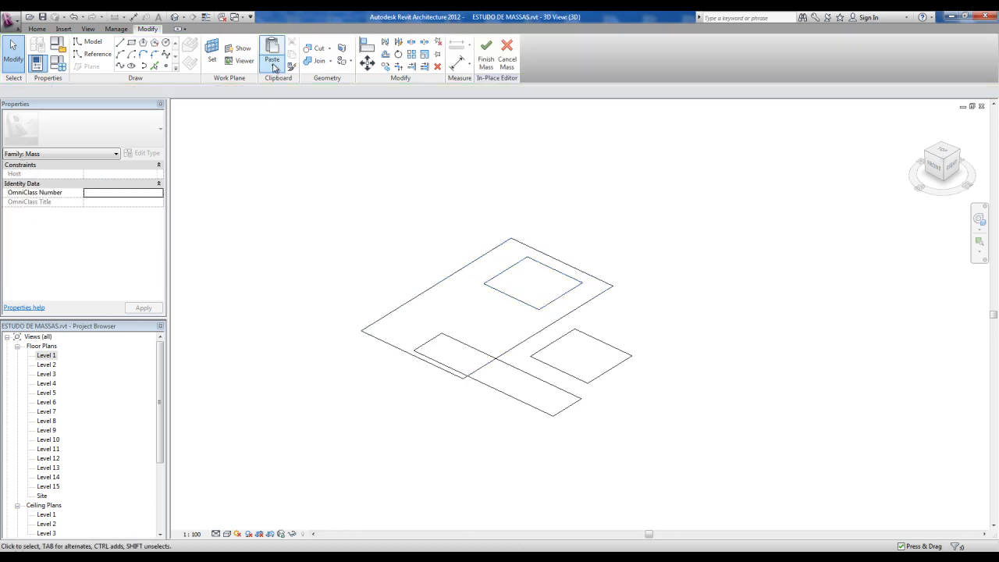
left_click(274, 65)
left_click(279, 107)
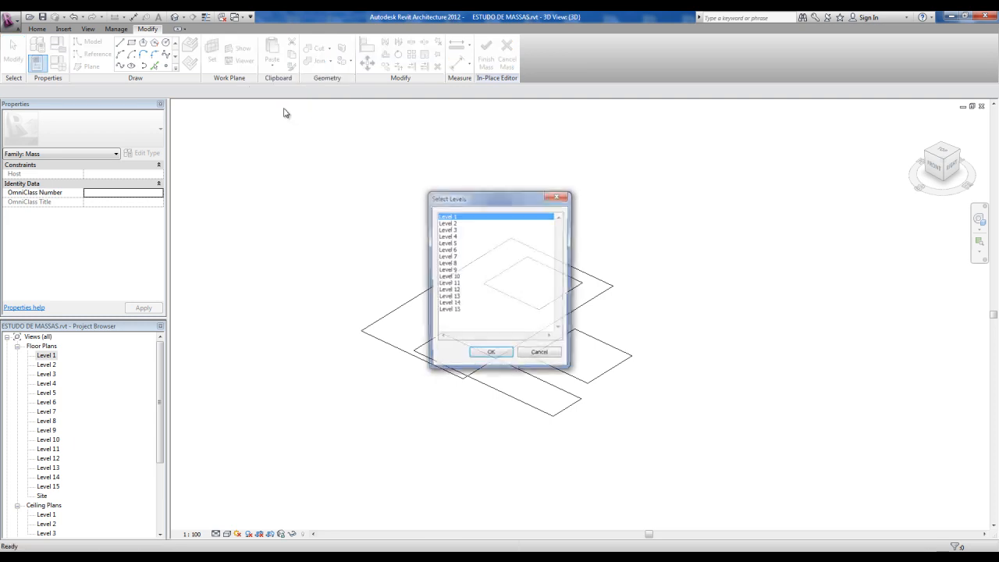
left_click(453, 264)
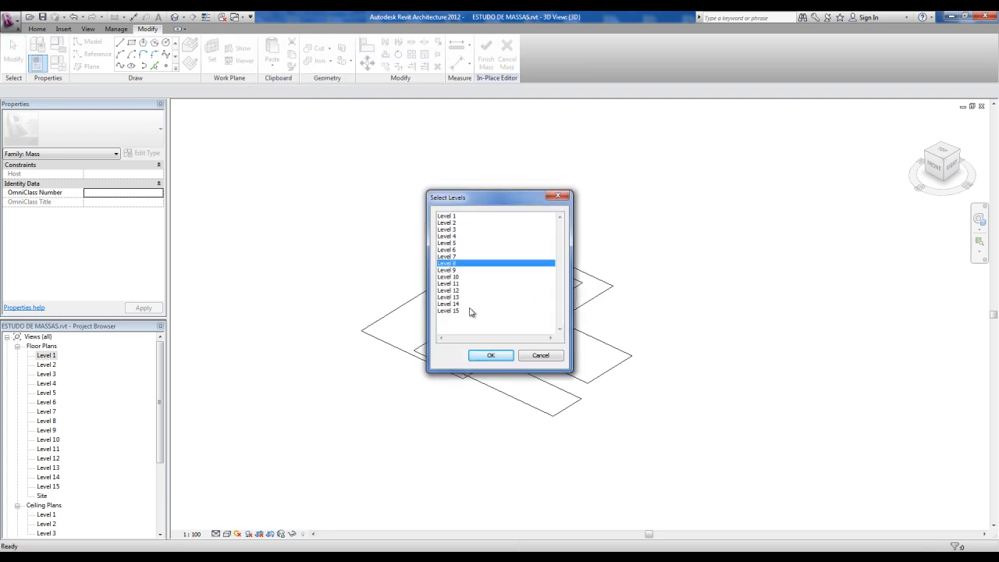
left_click(492, 356)
scroll(601, 328, "down", 2)
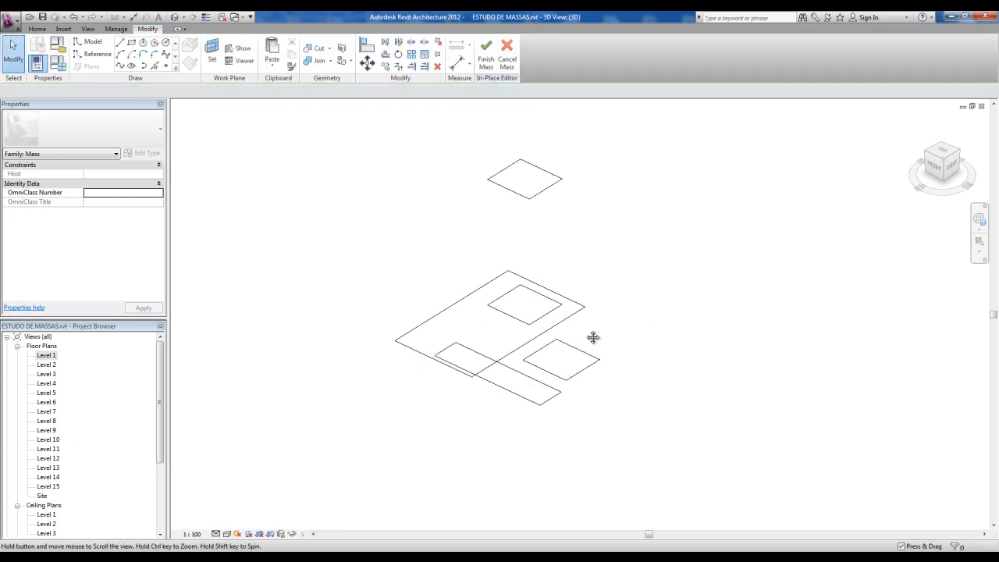
Create a solid form between the small inner rectangle on Level 1 and its copy on Level 8.
key("Tab")
left_click(550, 312)
key("Tab")
left_click(550, 192, "ctrl")
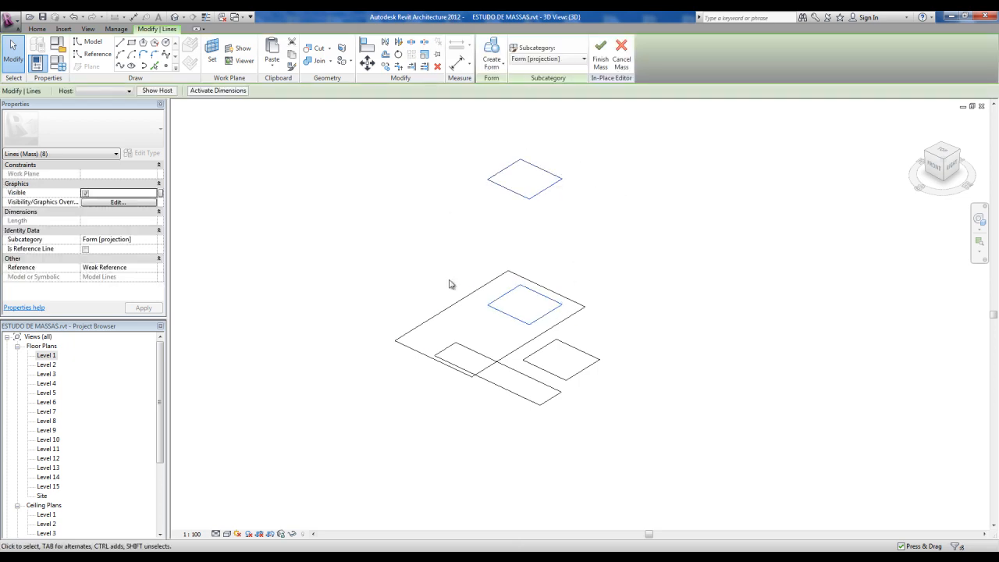
left_click(492, 48)
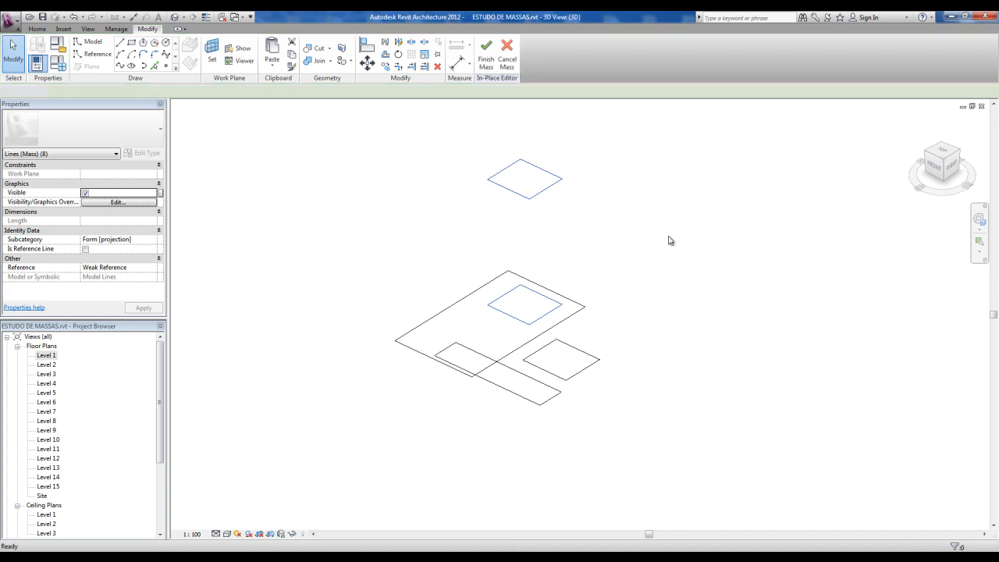
Copy the separate rectangle beside the large one and paste it aligned to Level 12.
key("Tab")
left_click(595, 361)
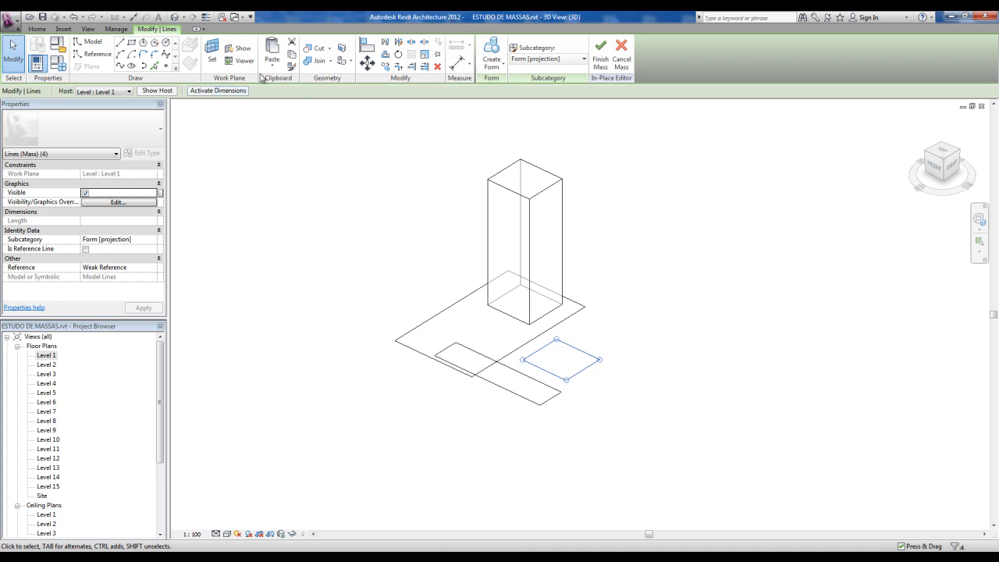
left_click(272, 62)
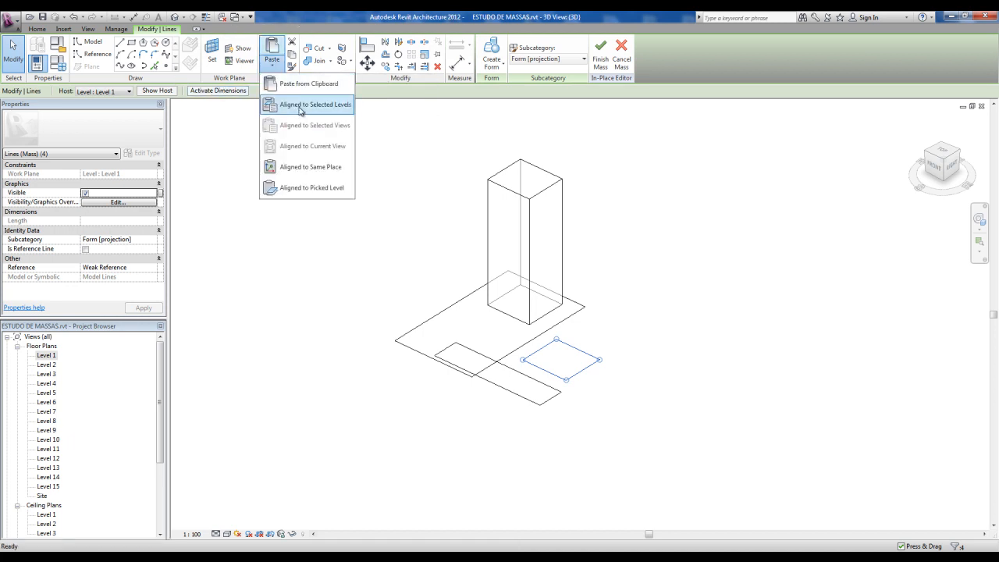
left_click(301, 109)
left_click(453, 292)
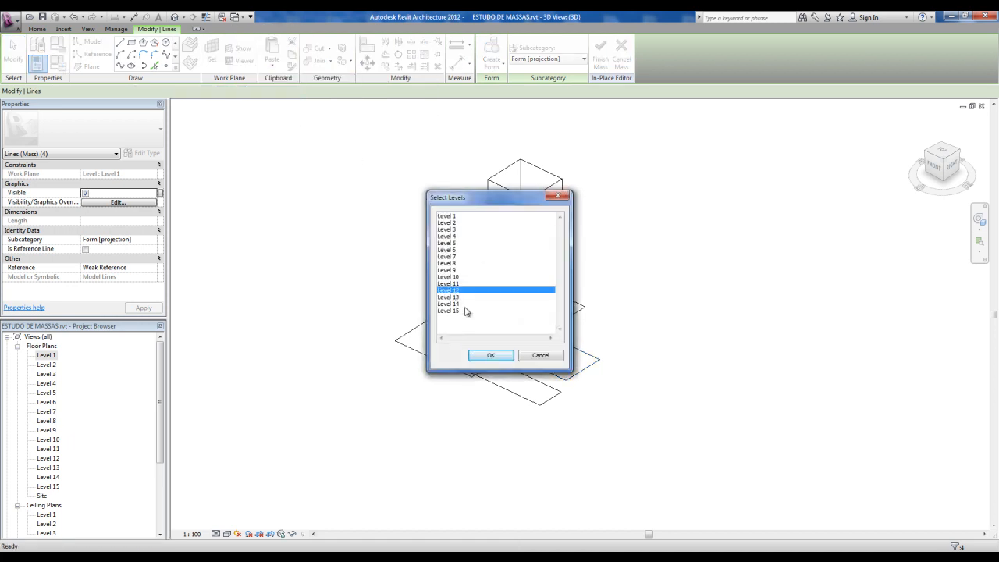
left_click(490, 356)
Create a solid form between the separate rectangle on Level 1 and its copy on Level 12.
middle_click_drag(616, 335, 678, 357, "shift")
key("Tab")
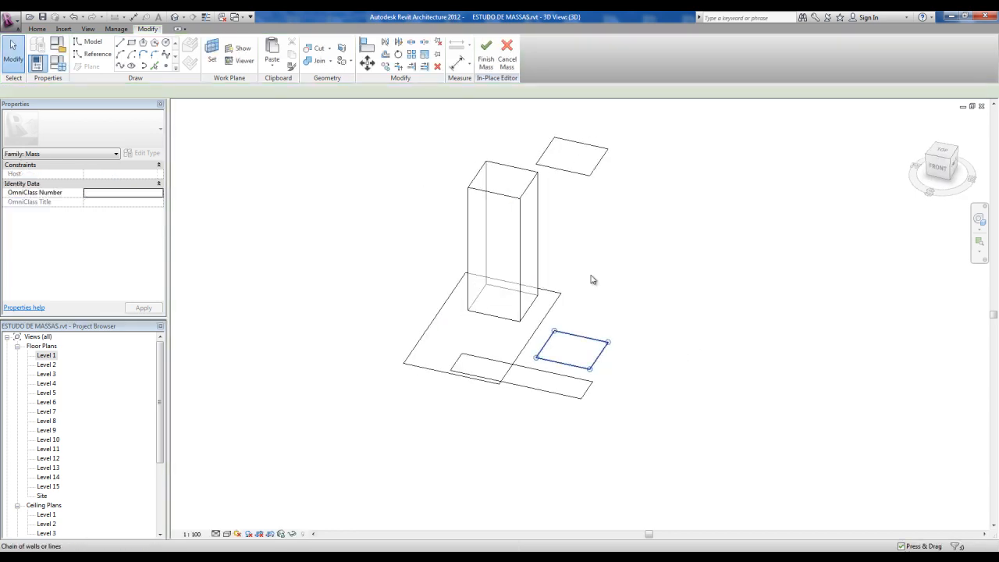
left_click(598, 356)
left_click(602, 172, "ctrl")
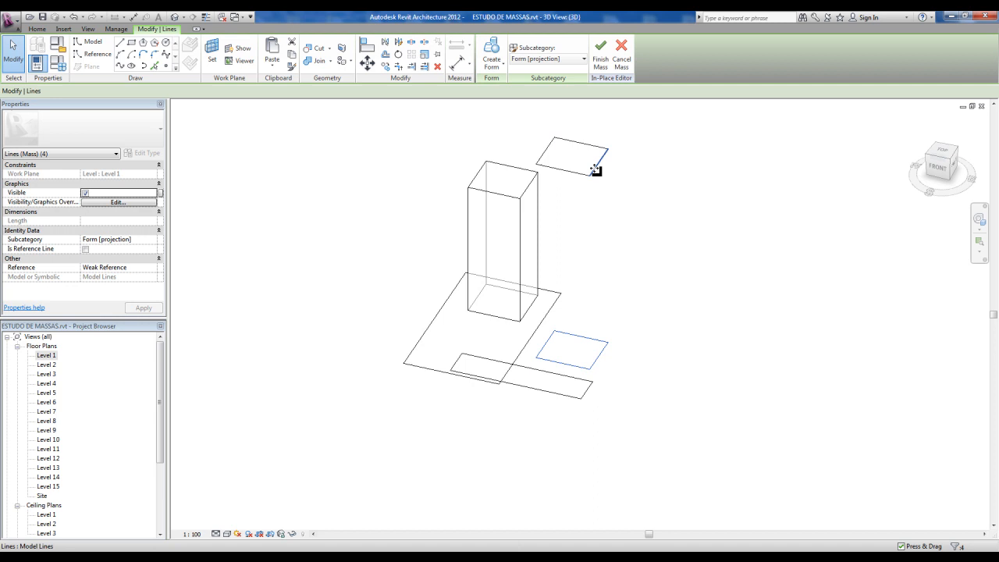
left_click(493, 50)
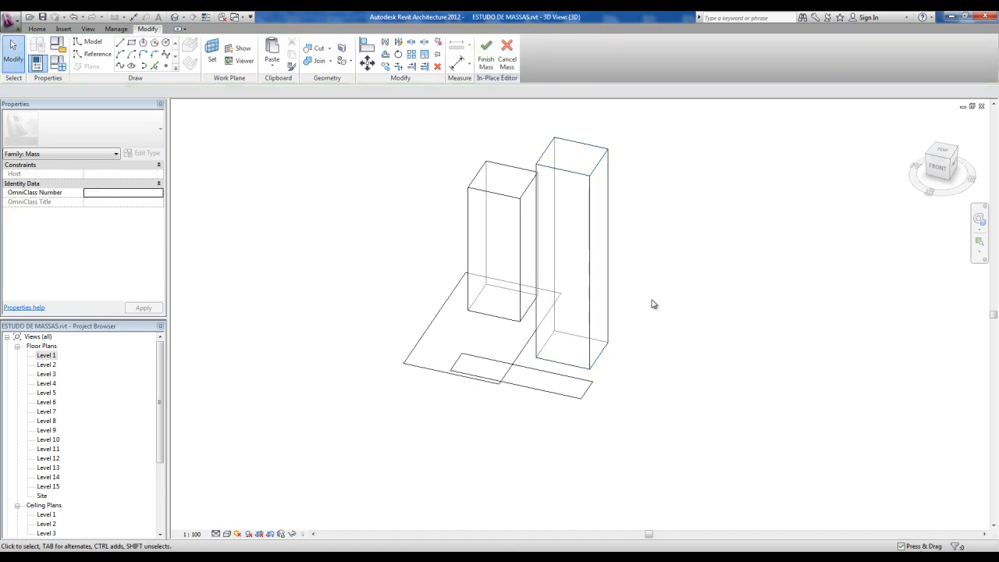
Copy the long narrow rectangle overlapping the large one's corner and paste it aligned to Level 15.
key("Tab")
left_click(588, 399)
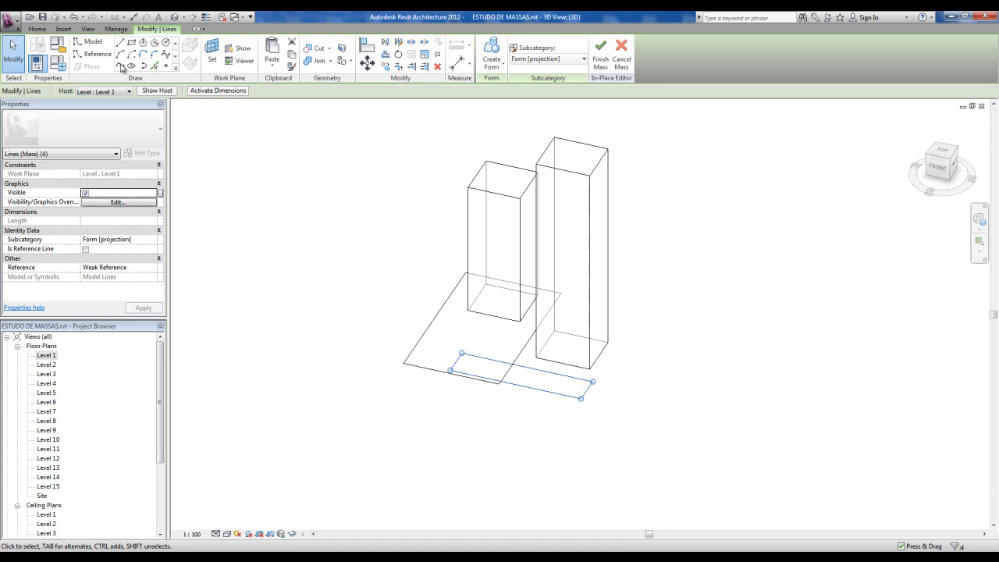
left_click(273, 66)
left_click(310, 119)
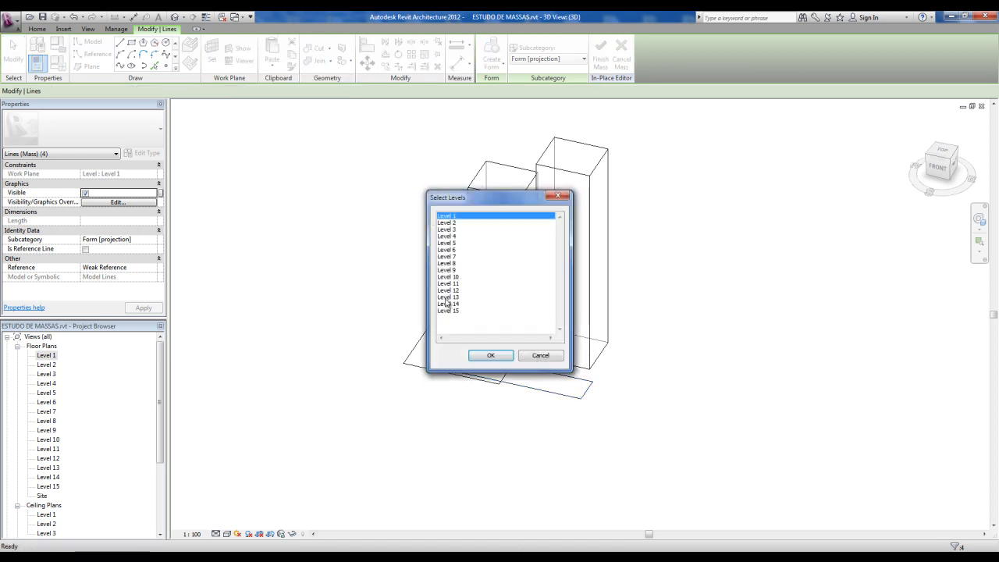
left_click(449, 311)
left_click(491, 356)
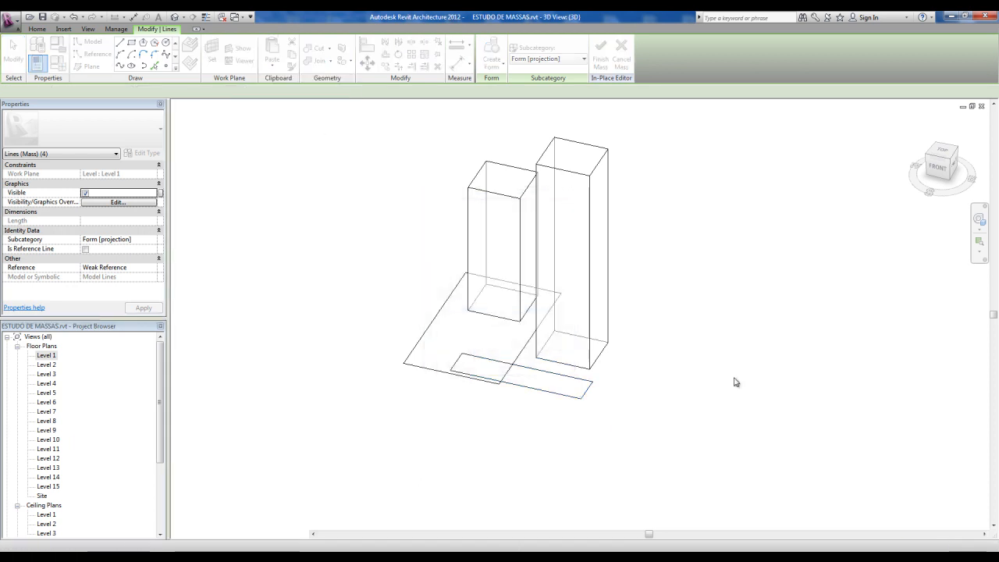
Create a solid form between the long narrow rectangle on Level 1 and its copy on Level 15.
middle_click_drag(676, 383, 603, 389, "shift")
scroll(601, 387, "down", 1)
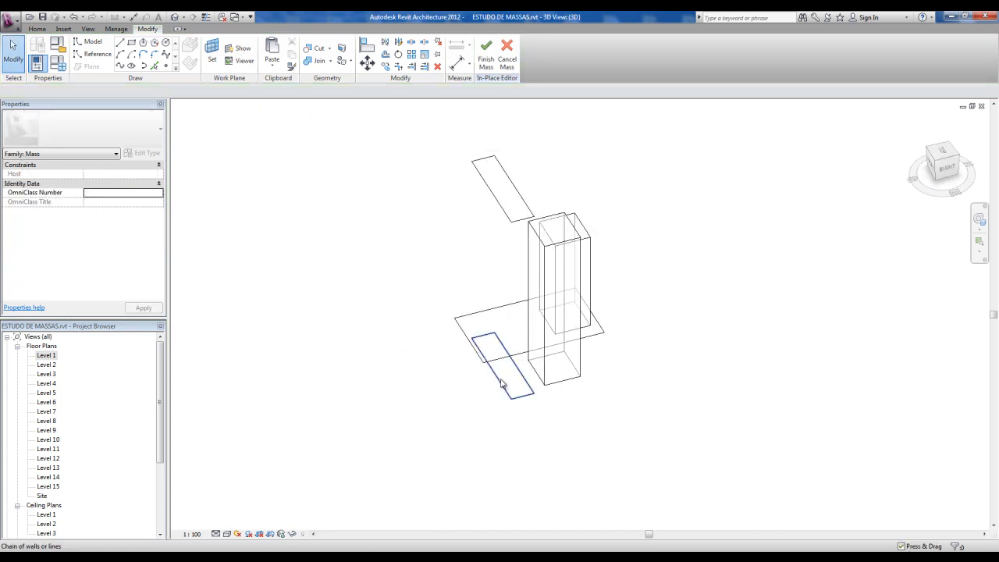
left_click(503, 387)
left_click(493, 188, "ctrl")
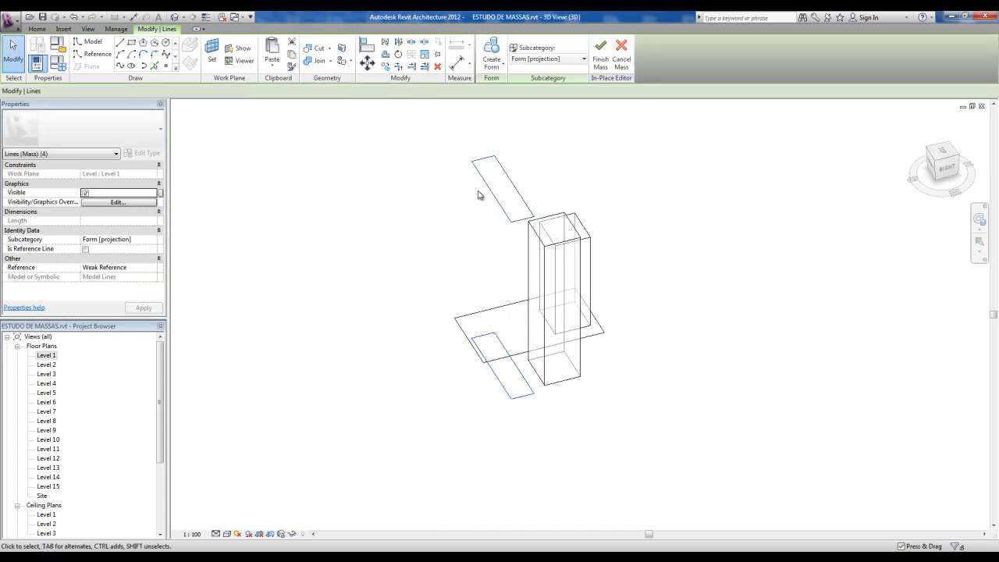
left_click(492, 50)
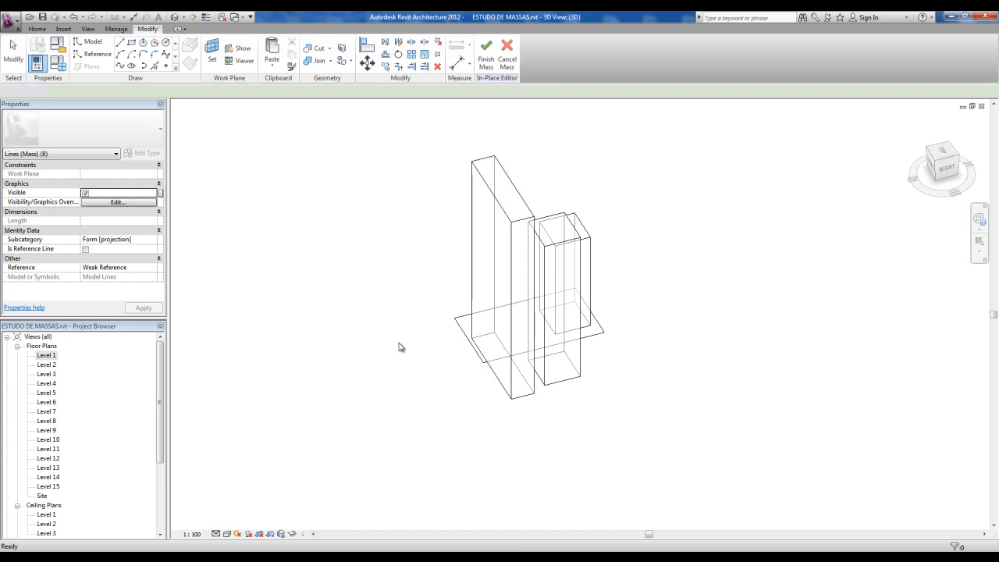
Paste a copy of the large base rectangle aligned to Level 5 and create a solid form between the two outlines.
middle_click_drag(398, 355, 519, 399, "shift")
left_click(525, 397)
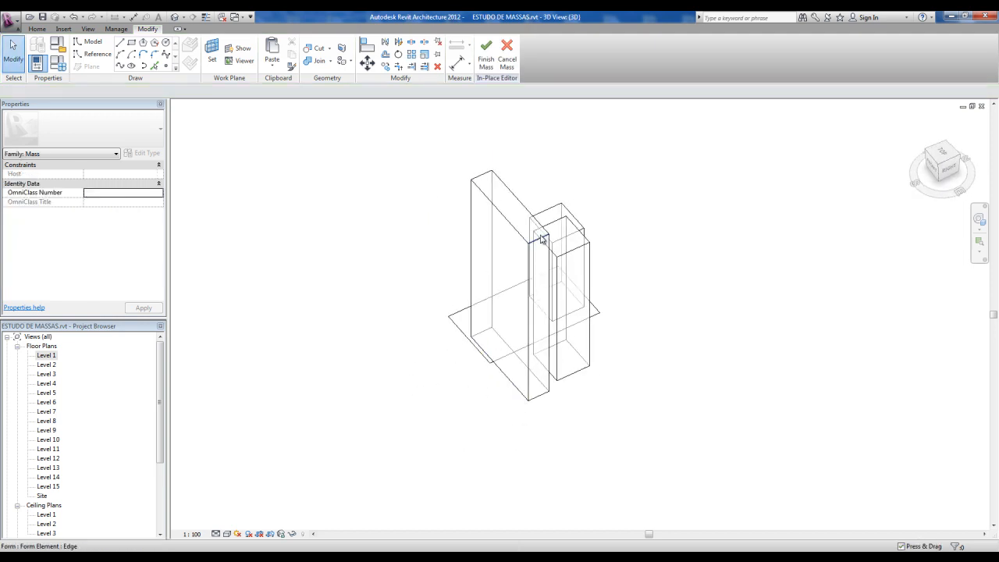
middle_click_drag(578, 341, 594, 348, "shift")
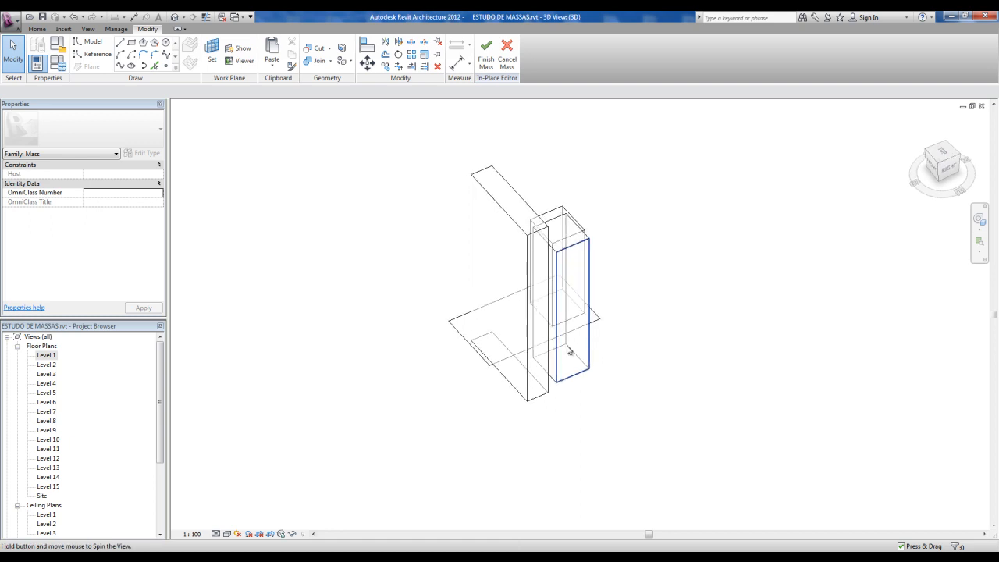
scroll(559, 378, "up", 1)
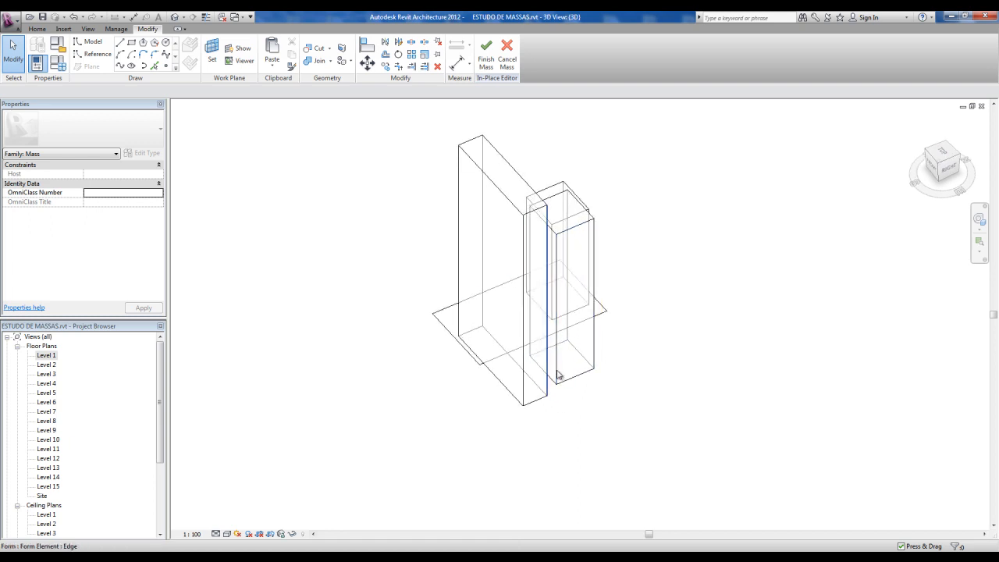
middle_click_drag(551, 408, 418, 415, "shift")
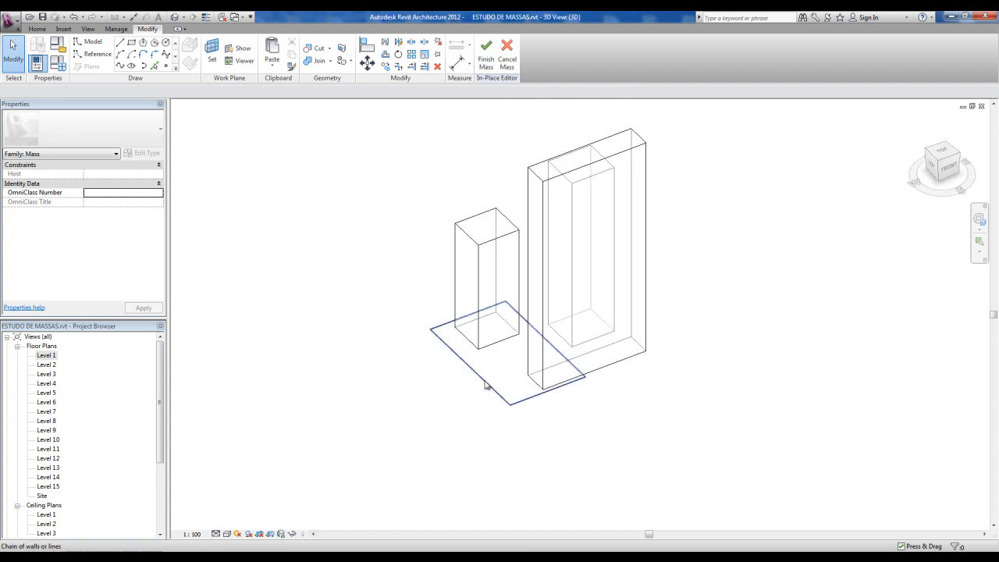
left_click(484, 383)
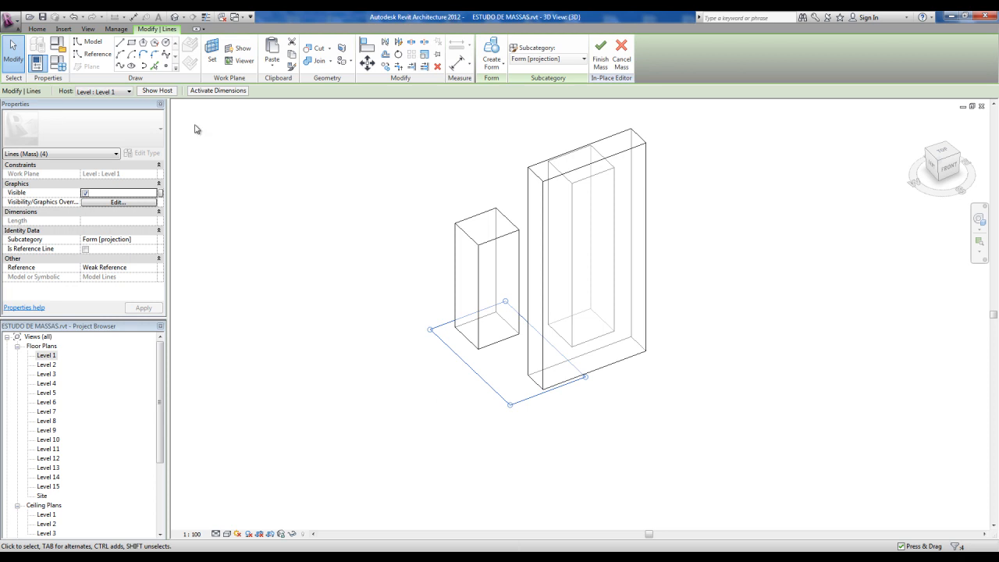
left_click(272, 64)
left_click(292, 106)
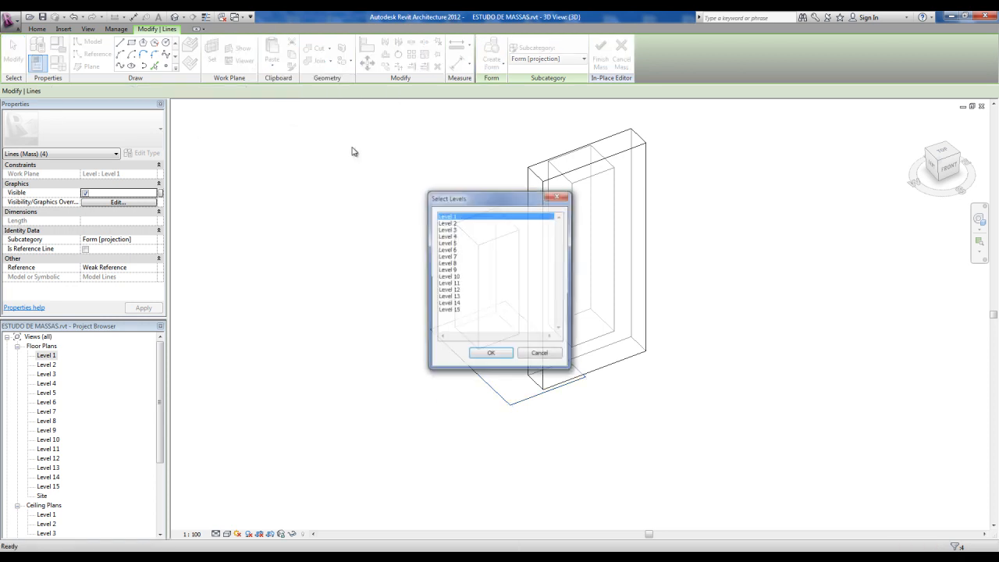
left_click(453, 243)
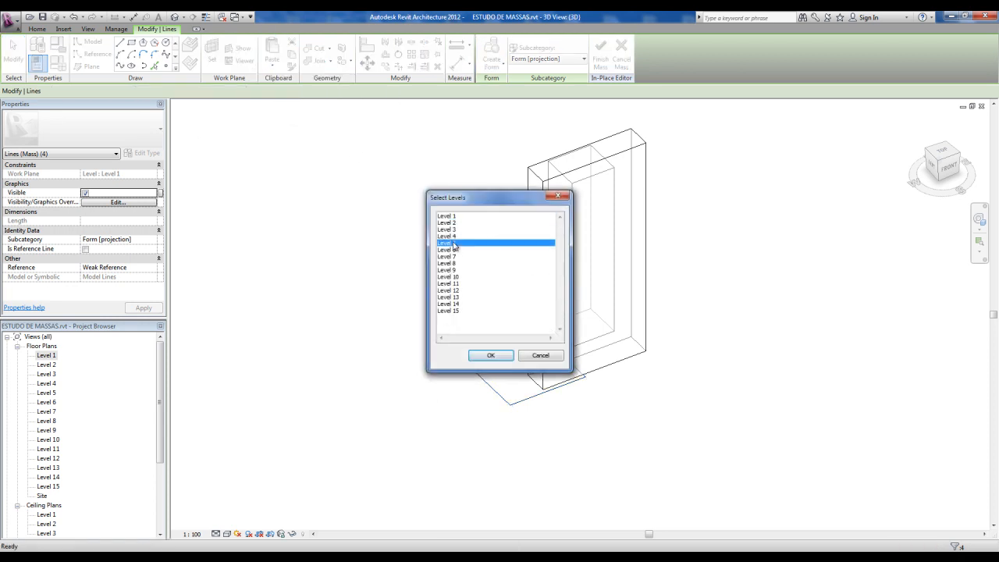
left_click(487, 356)
left_click(433, 336, "ctrl")
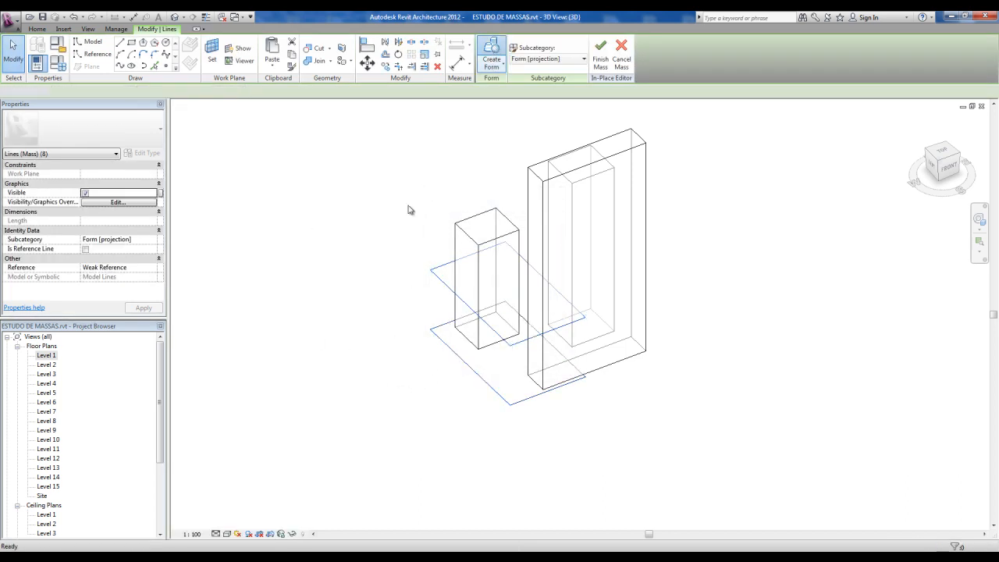
left_click(492, 52)
Set the 3D view's visual style to Shaded and view the four volumes from the back.
middle_click_drag(677, 404, 220, 500, "shift")
left_click(228, 534)
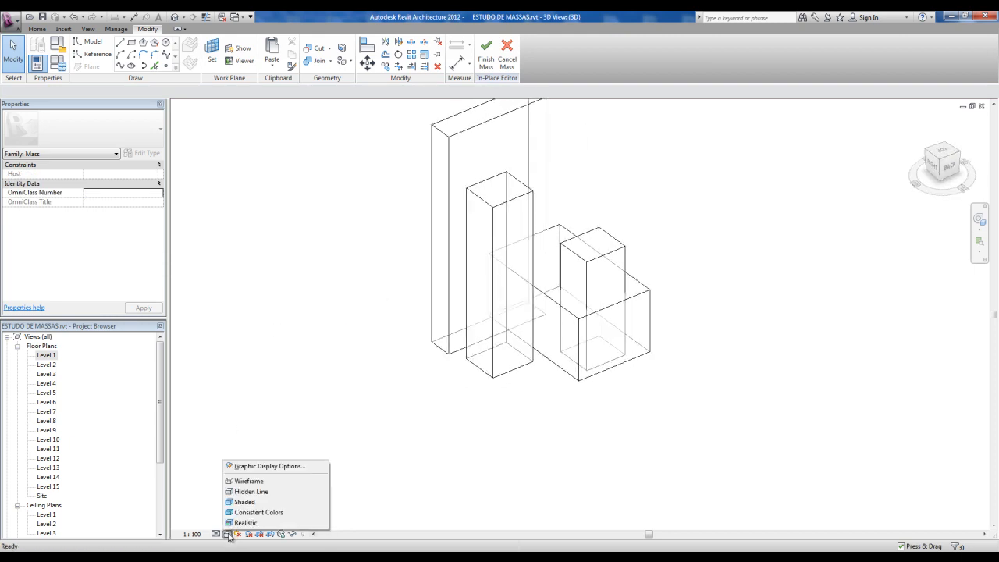
left_click(243, 502)
middle_click_drag(567, 467, 531, 415, "shift")
middle_click_drag(502, 380, 642, 420, "shift")
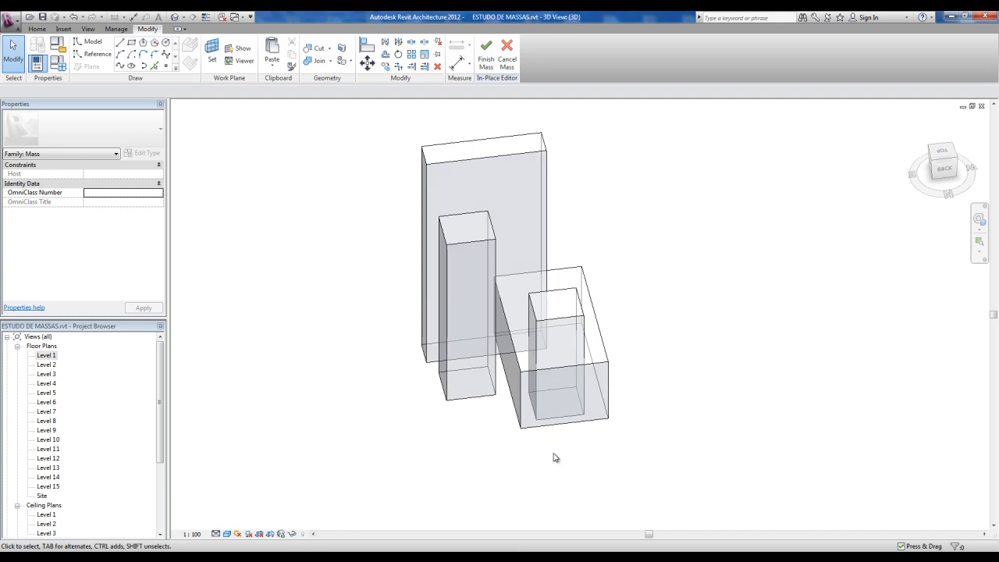
middle_click_drag(574, 447, 571, 461, "shift")
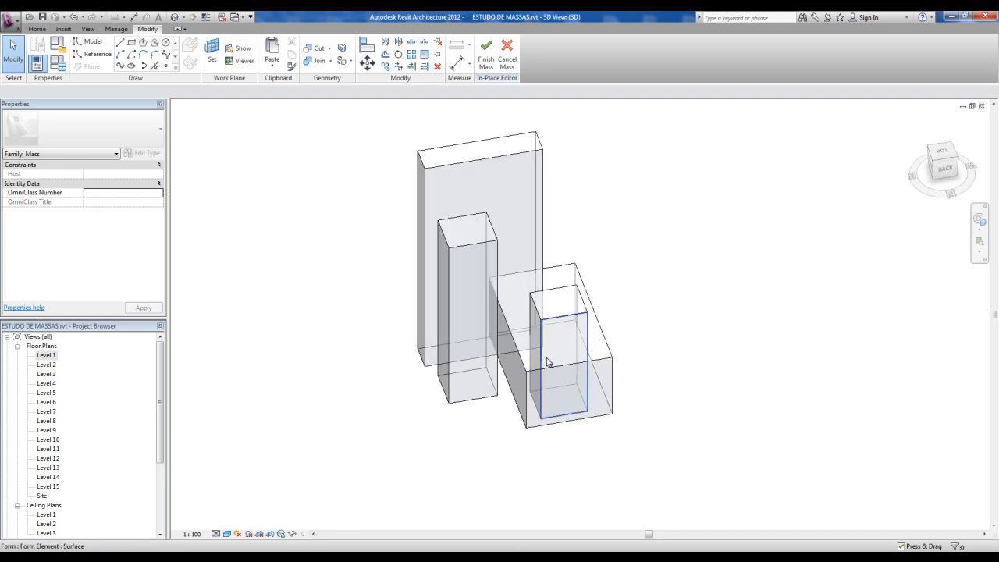
Join the geometry of the short tower with the large base block it stands in.
mouse_move(354, 243)
middle_mouse_down("shift")
mouse_move(359, 237)
mouse_move(359, 245)
middle_mouse_up("shift")
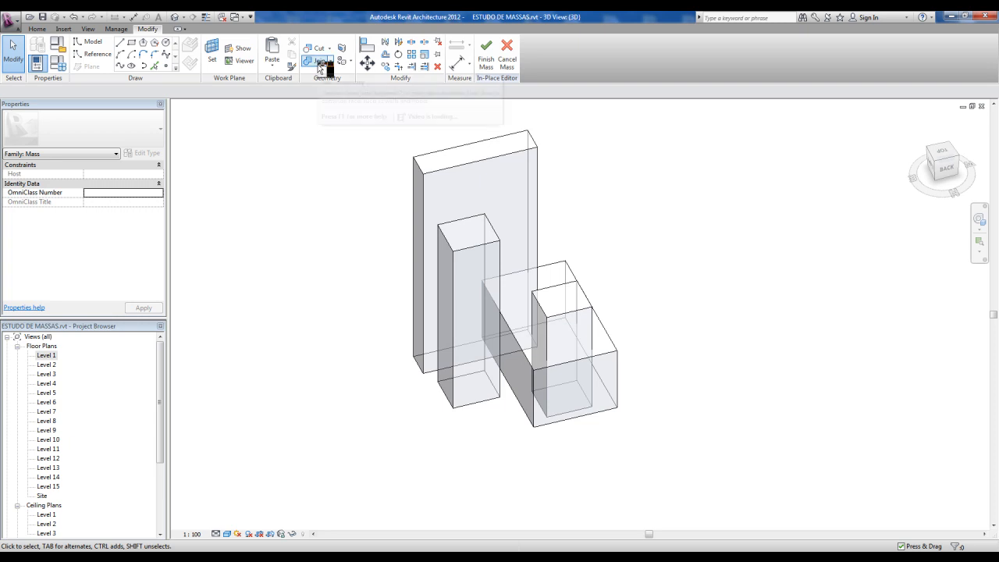
left_click(319, 66)
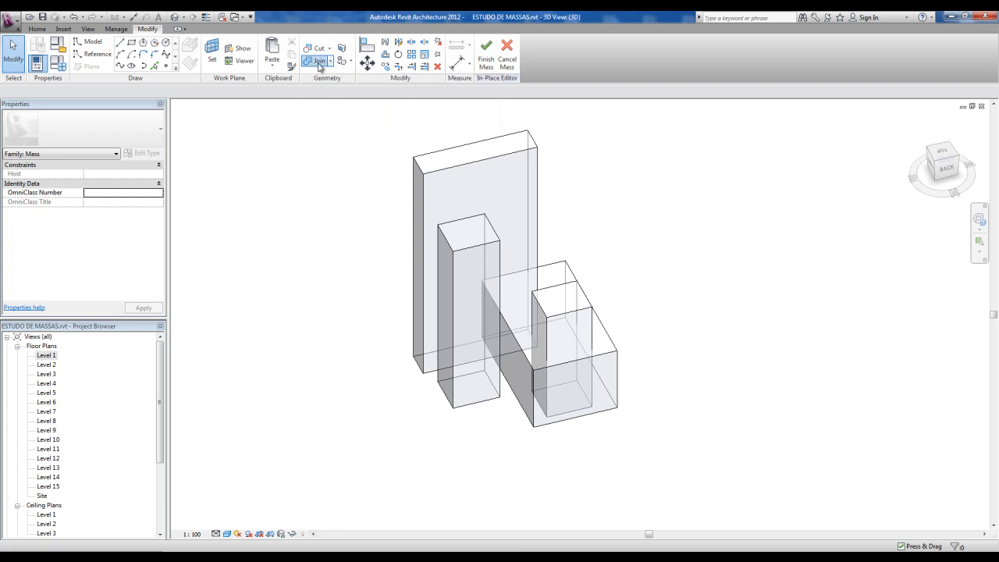
left_click(576, 312)
left_click(610, 336)
Join the tall slab tower with the large base block and end the Join command.
middle_click_drag(709, 330, 509, 351, "shift")
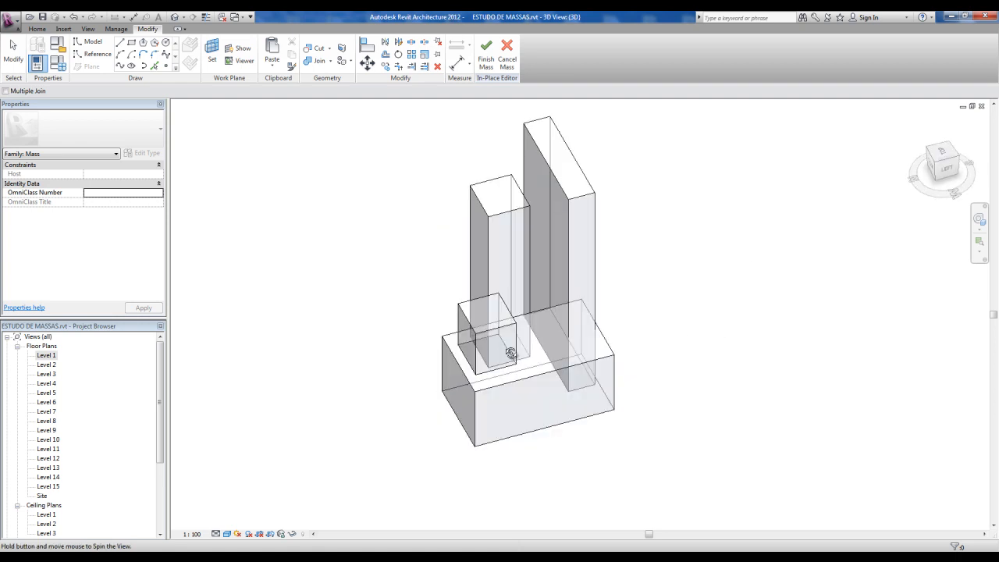
left_click(592, 274)
left_click(612, 347)
middle_click_drag(674, 403, 725, 401, "shift")
key("Escape")
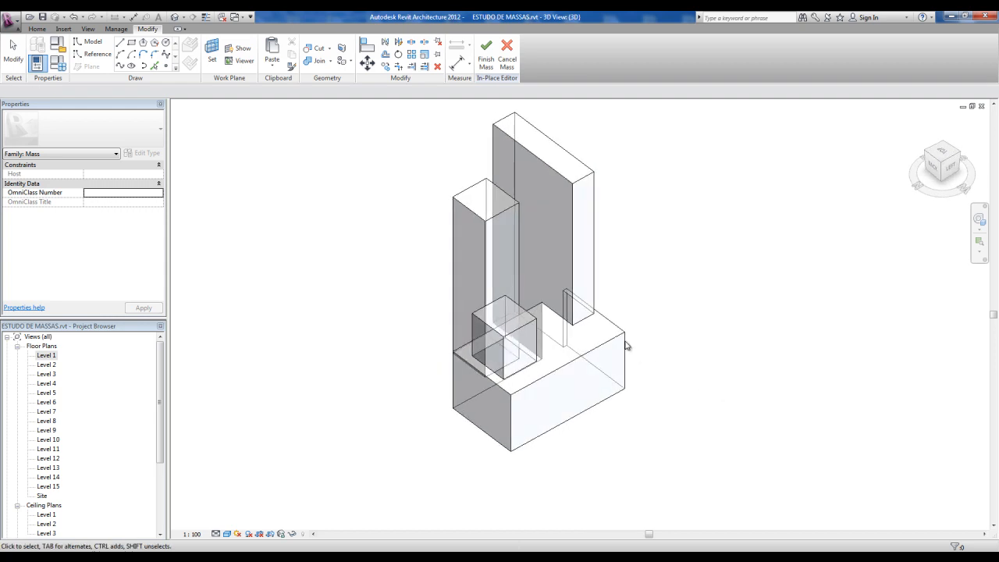
left_click(607, 357)
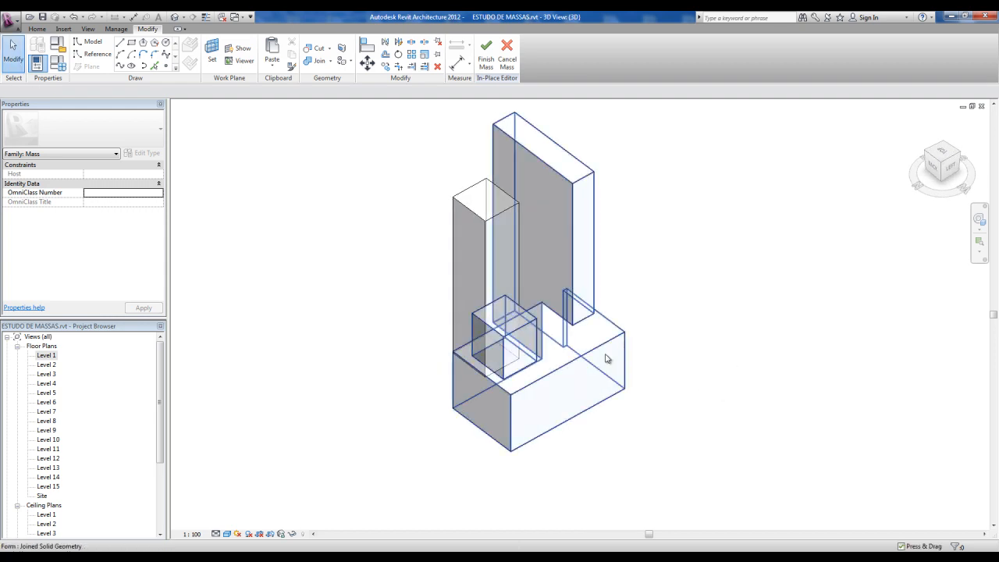
left_click(645, 321)
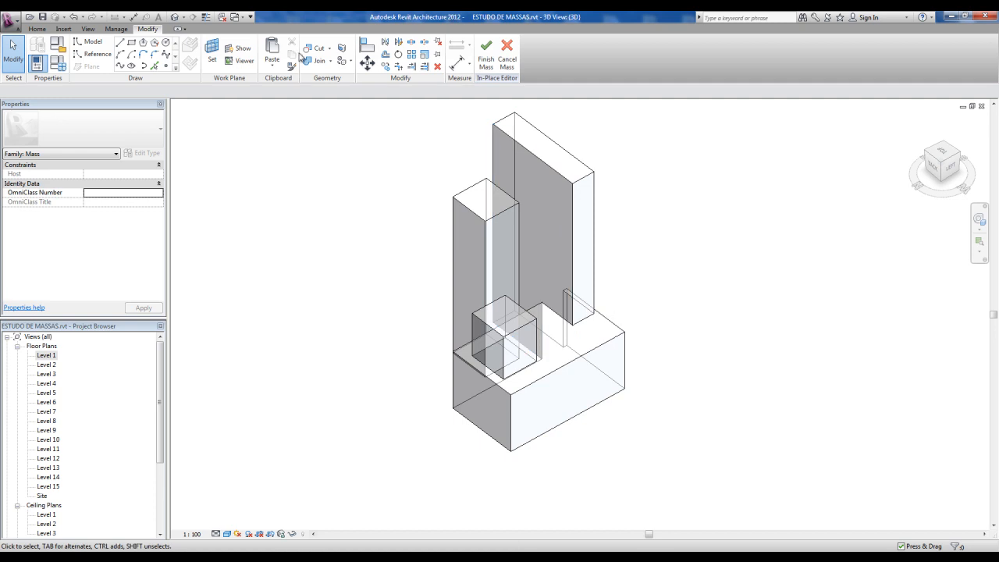
left_click(330, 61)
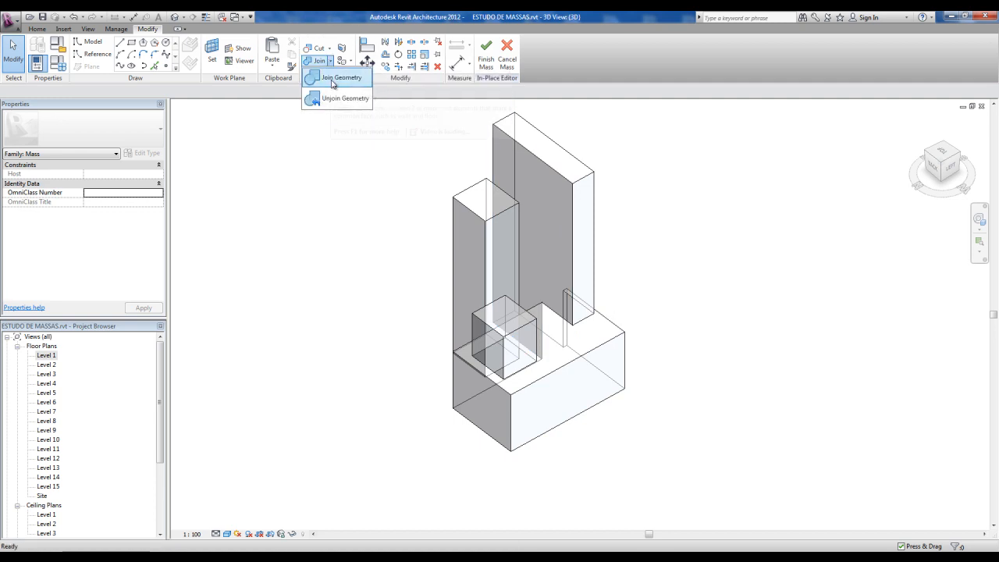
left_click(330, 99)
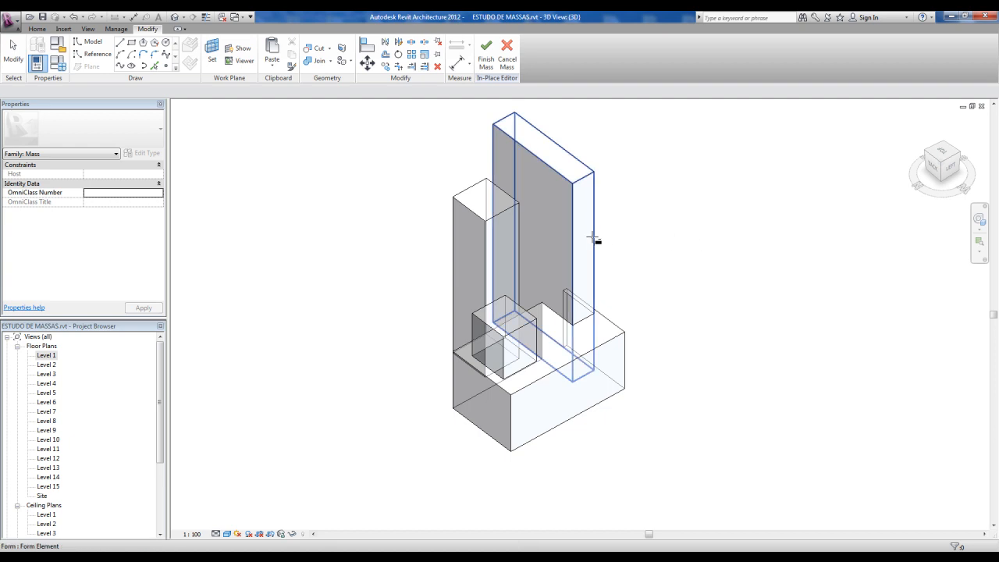
middle_click_drag(649, 320, 627, 292, "shift")
left_click(321, 61)
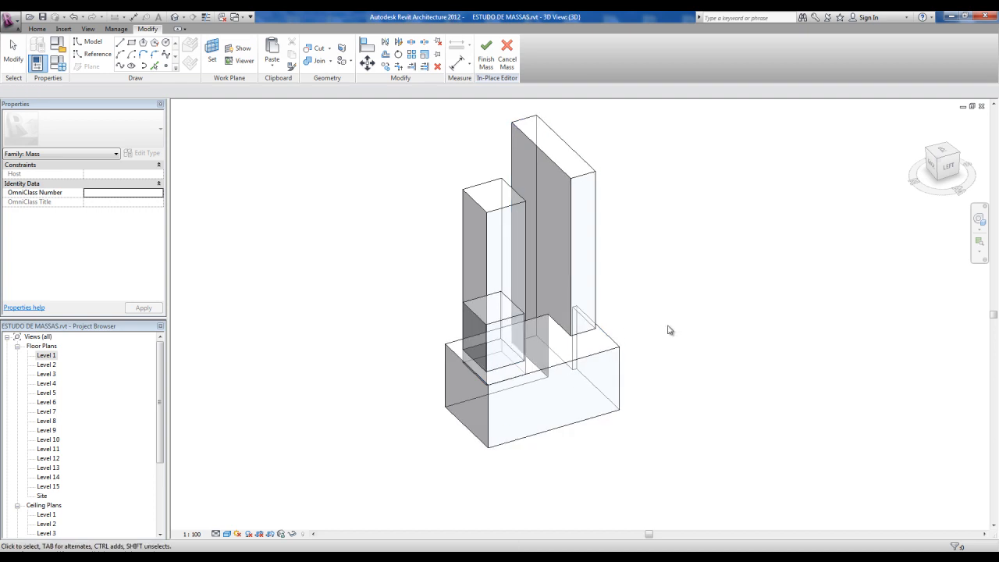
key("Escape")
Finish the in-place mass made of the slab tower, the square tower and the base block with its small top volume.
middle_click_drag(705, 352, 594, 325, "shift")
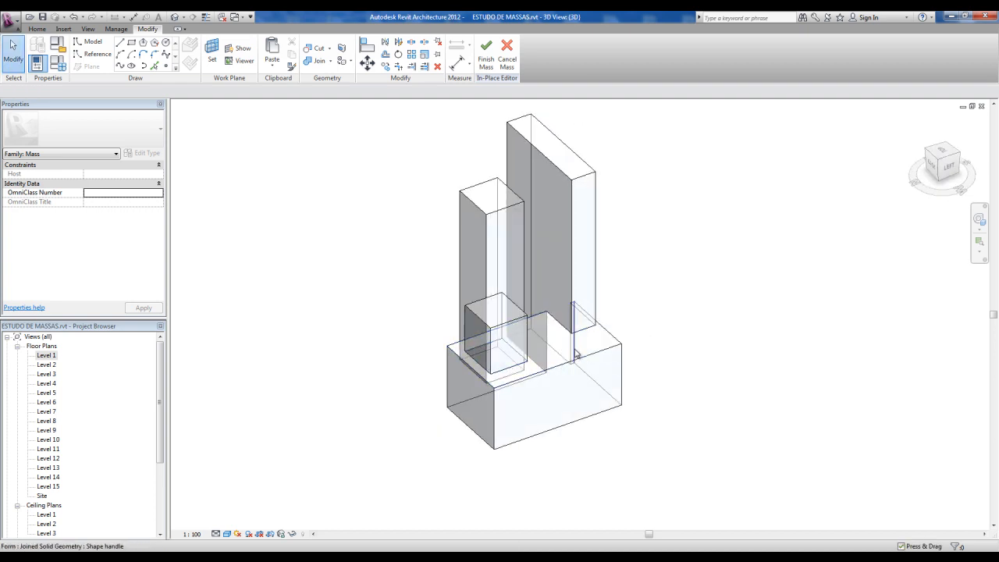
middle_click_drag(651, 335, 700, 365, "shift")
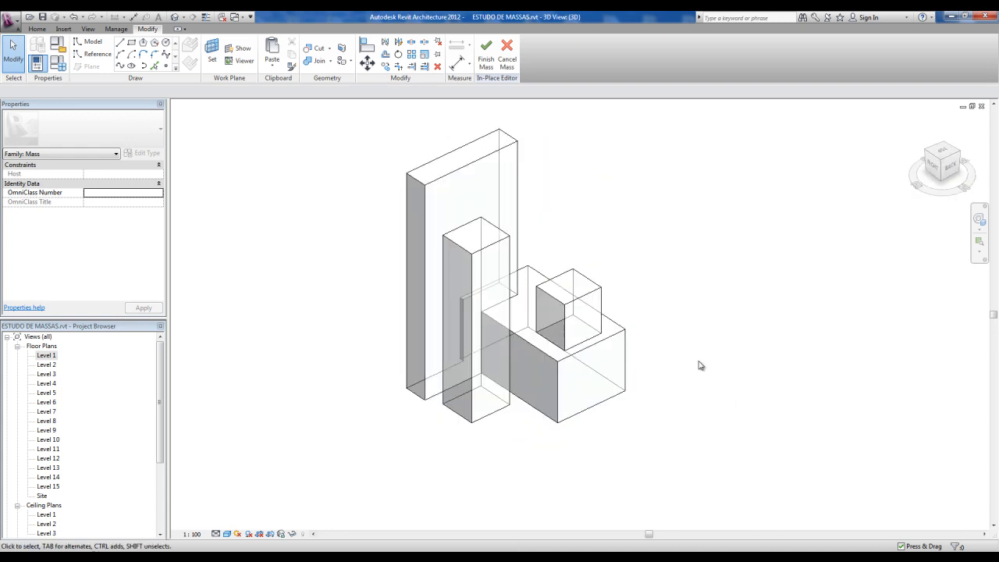
middle_click_drag(469, 465, 408, 459, "shift")
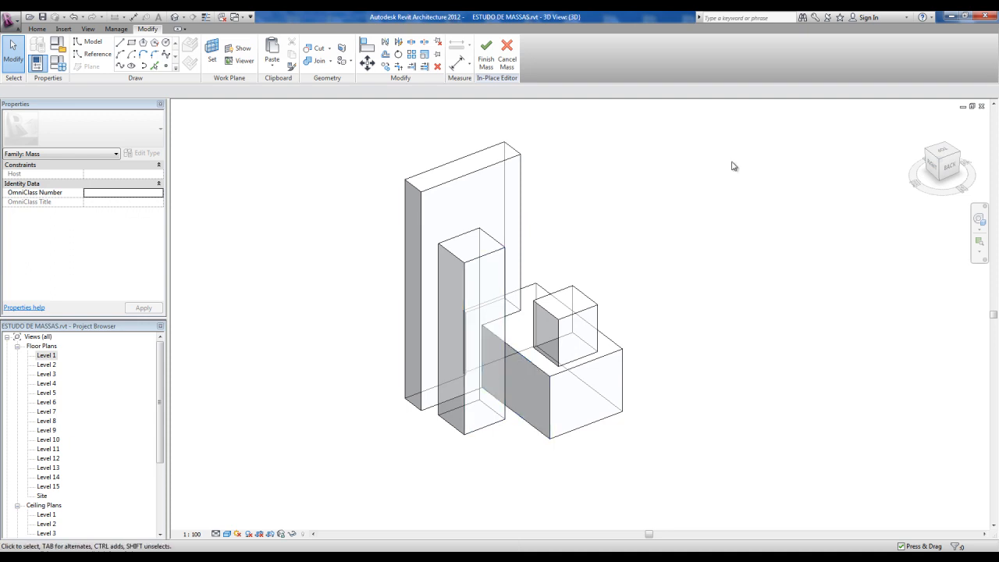
left_click(490, 67)
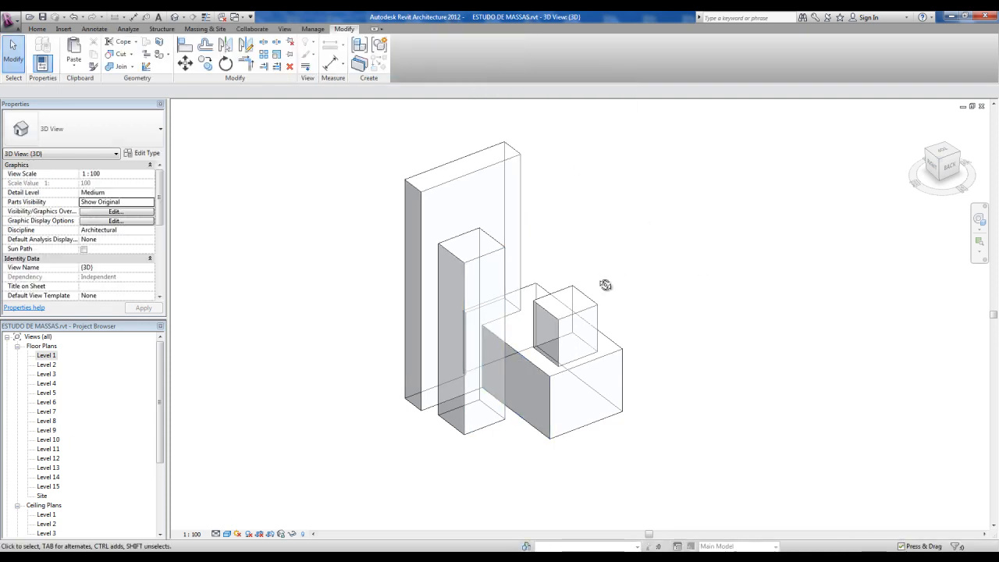
middle_click_drag(600, 278, 616, 290, "shift")
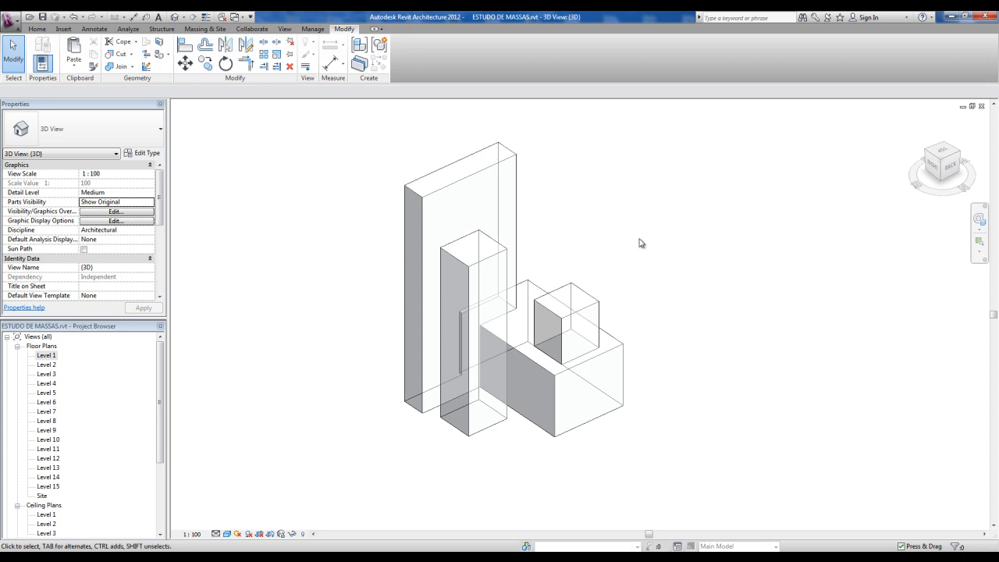
scroll(640, 243, "down", 2)
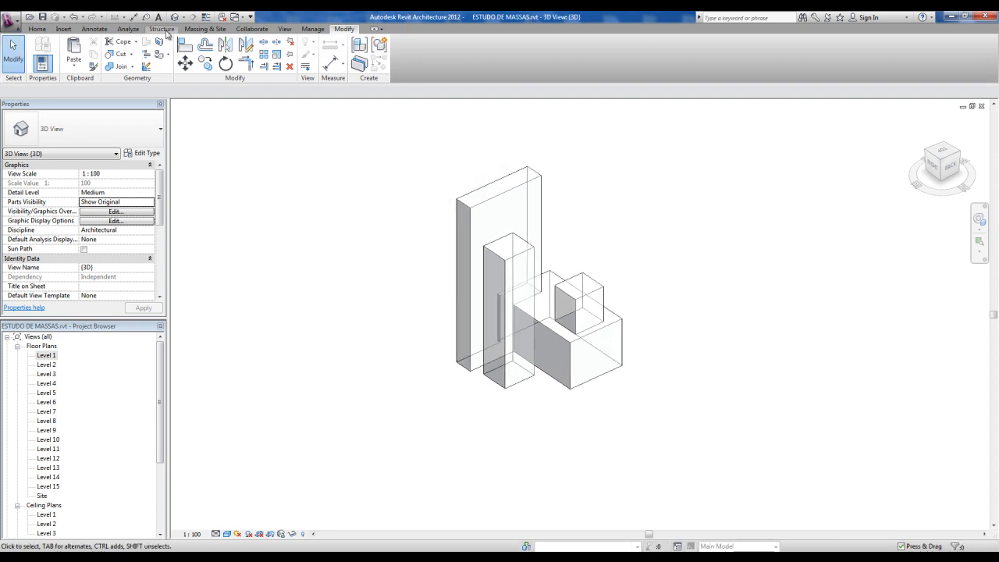
Create mass floors for the whole mass at Levels 1 to 14, leaving Level 15 out.
left_click(201, 29)
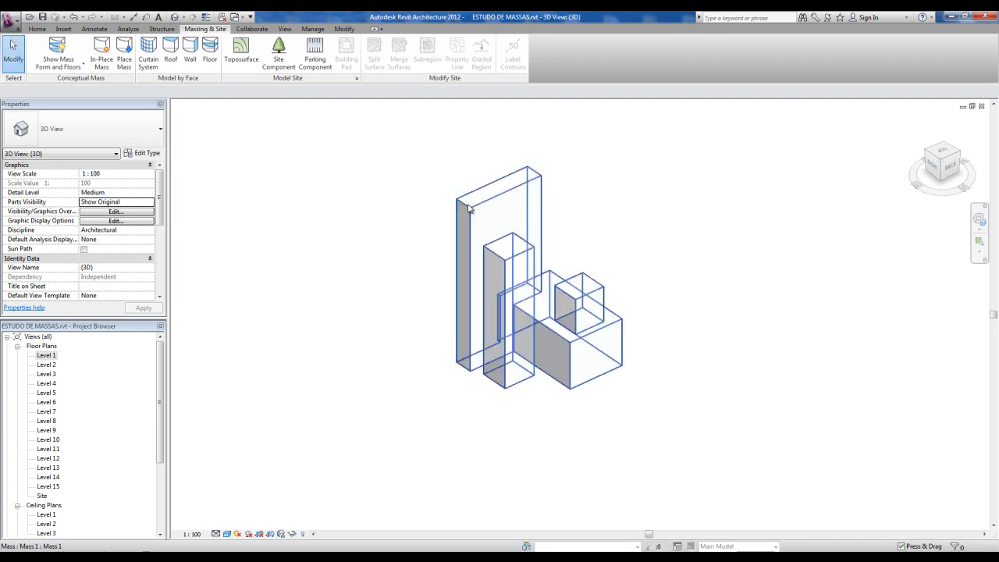
left_click(534, 229)
key("ctrl+z")
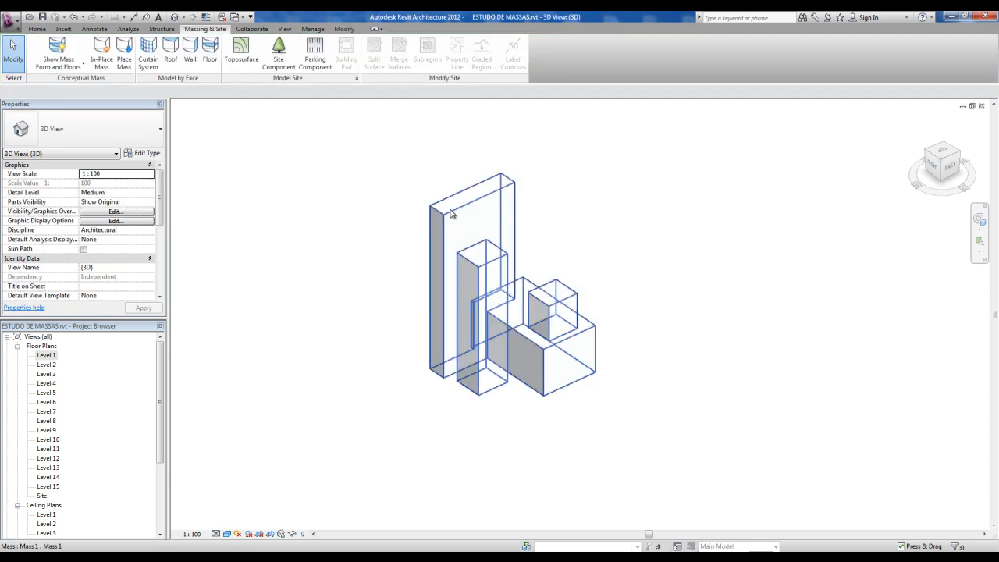
left_click(452, 213)
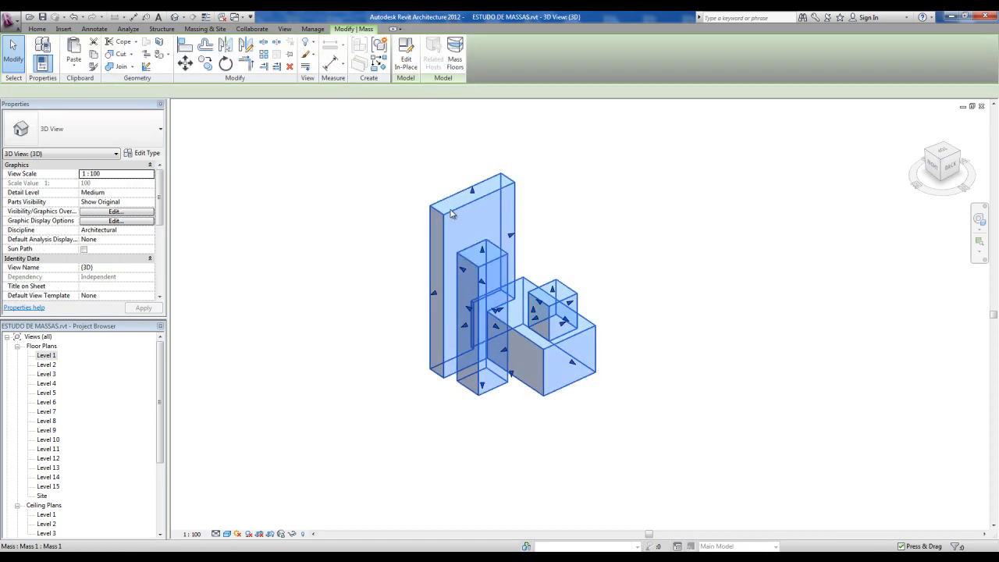
left_click(459, 68)
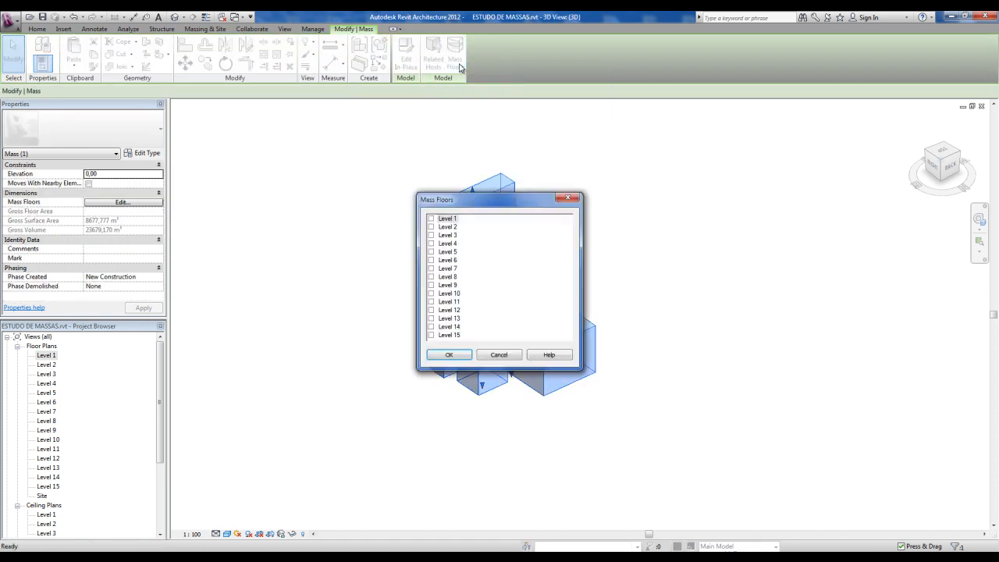
left_click(450, 337, "shift")
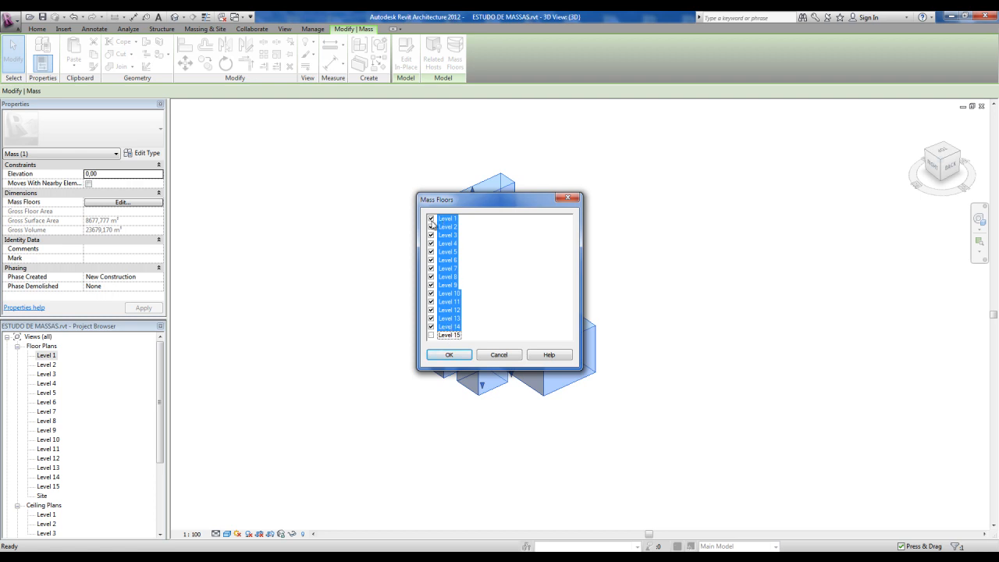
left_click(446, 355)
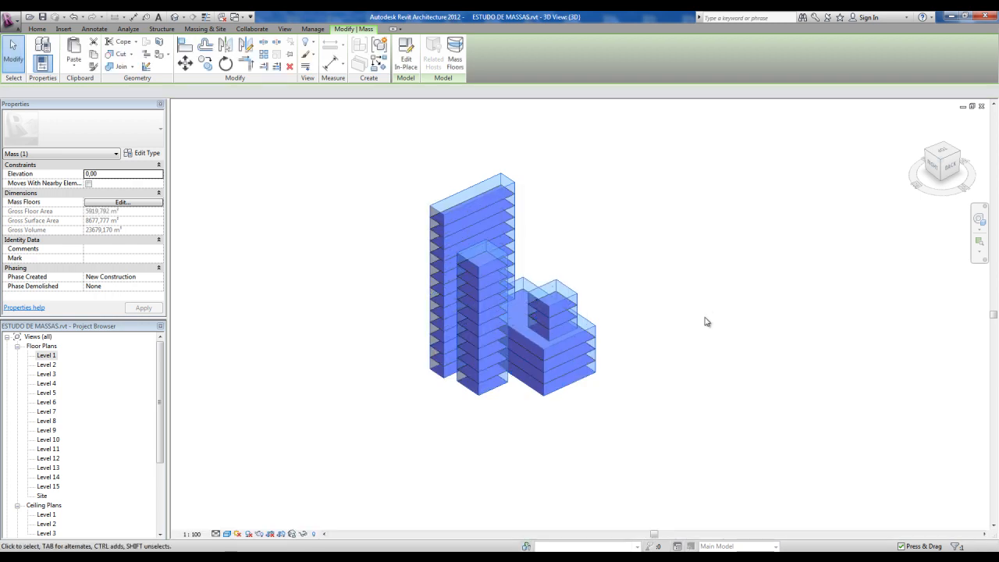
left_click(705, 321)
Inspect the floor-sliced mass from several angles and reopen it for in-place editing.
middle_click_drag(662, 357, 665, 321, "shift")
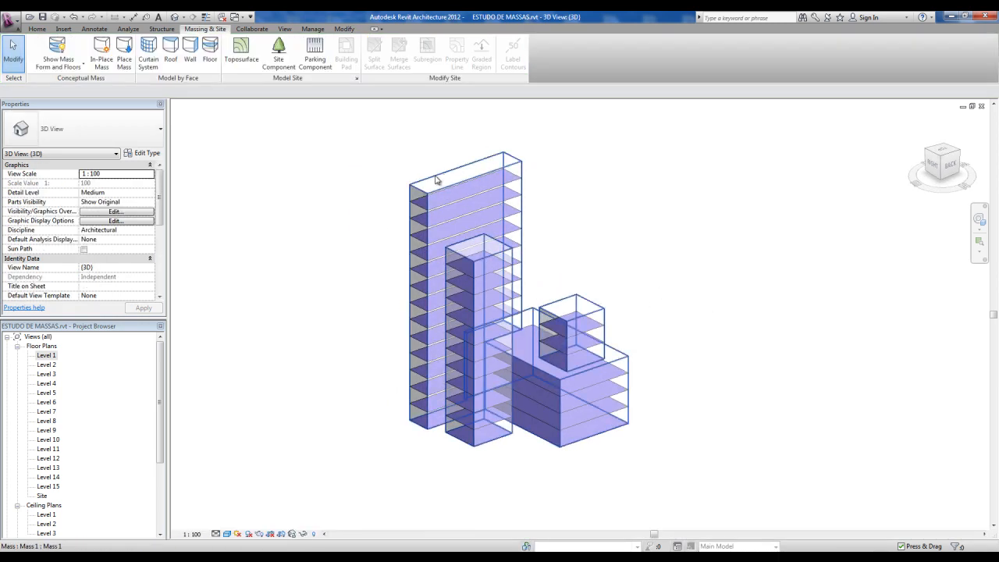
middle_click_drag(619, 266, 633, 317, "shift")
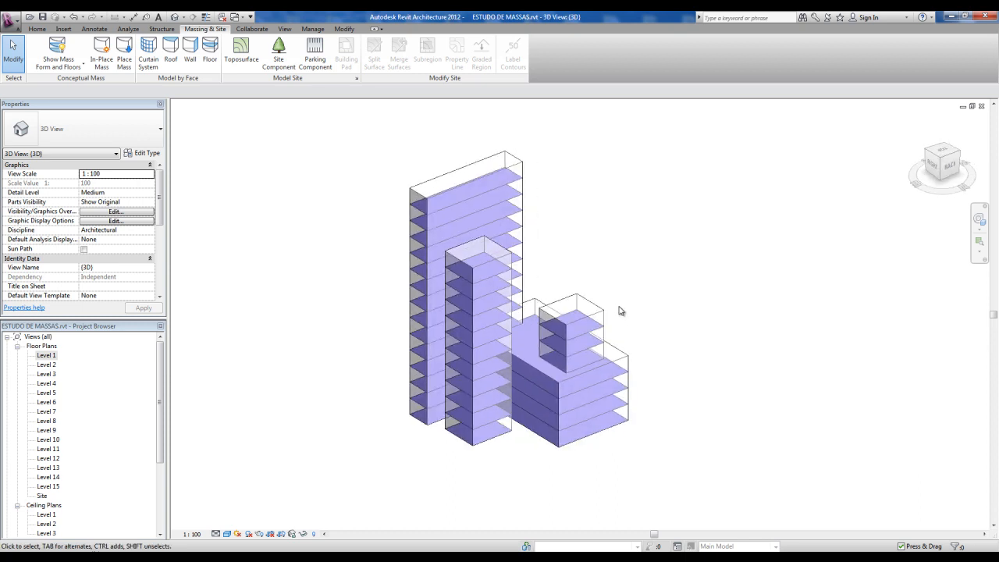
left_click(949, 517)
left_click(950, 516)
middle_click_drag(665, 312, 617, 403, "shift")
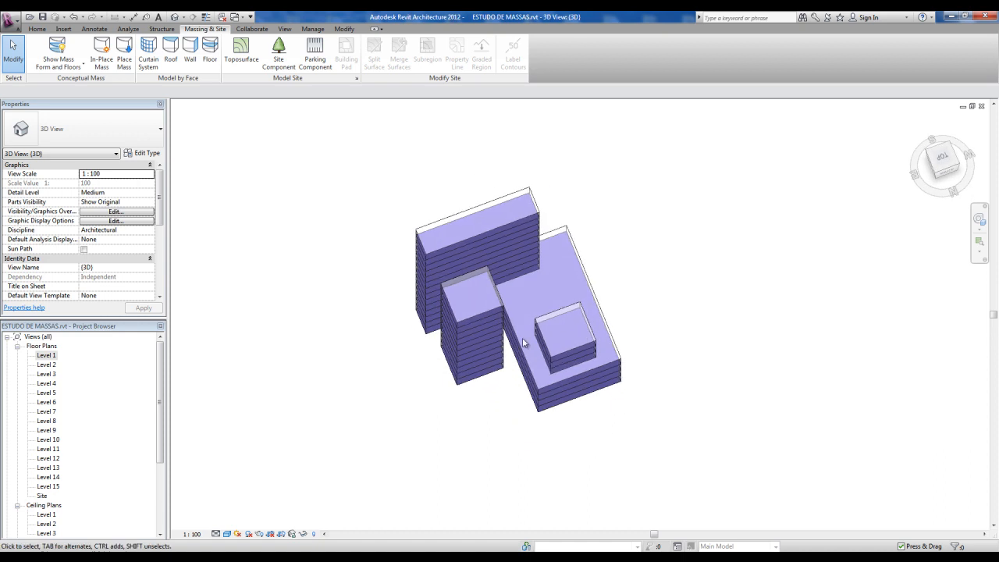
middle_click_drag(562, 333, 591, 291, "shift")
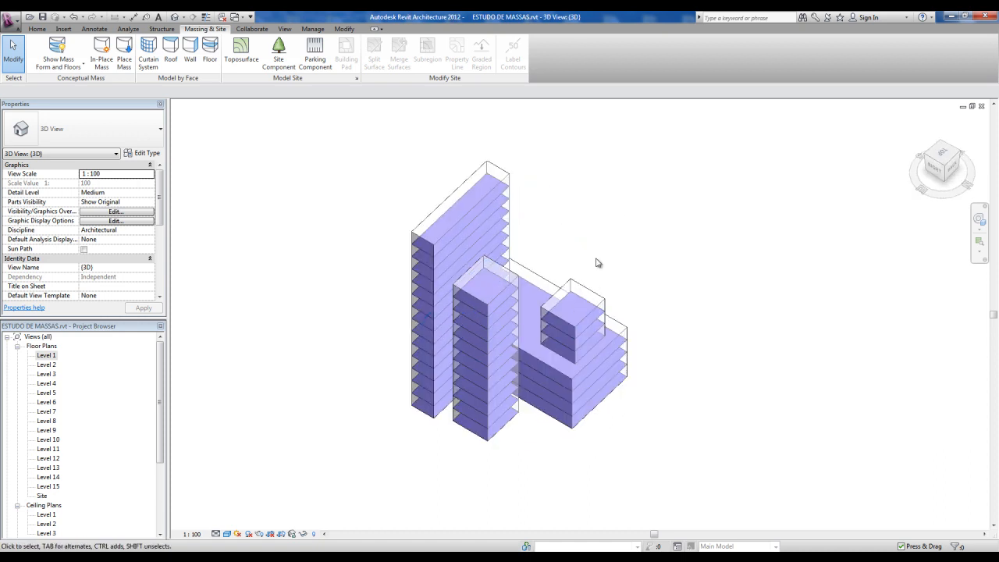
left_click(591, 290)
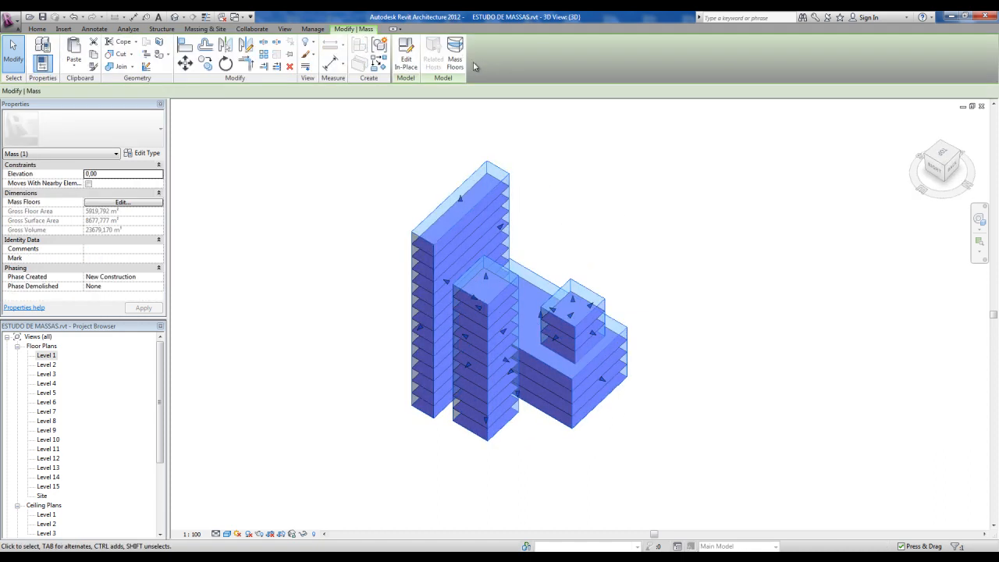
left_click(409, 62)
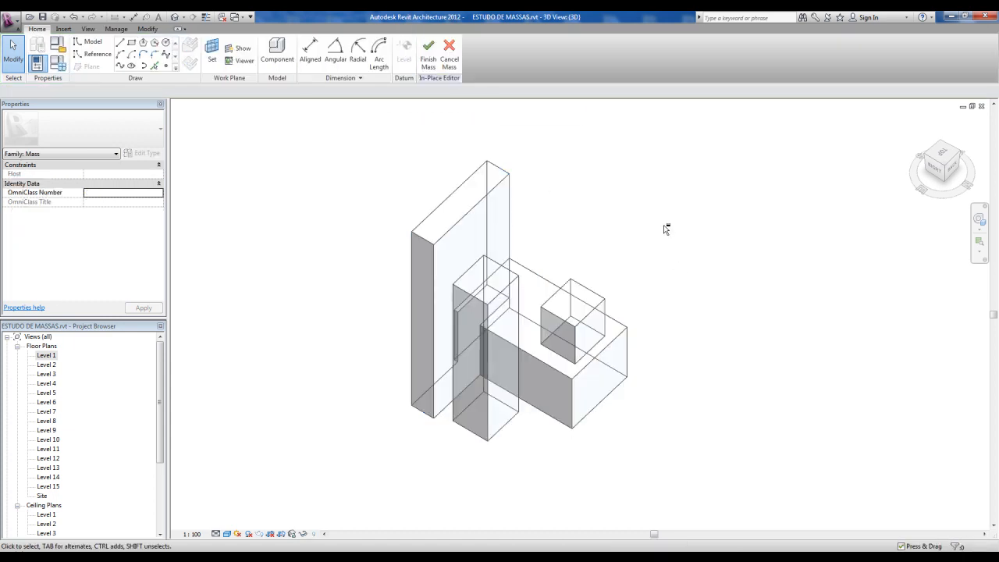
Sketch a rectangle about 350 by 290 on the Level 1 floor plan, inside the footprint of the free-standing square tower.
middle_click_drag(676, 271, 644, 273, "shift")
double_click(46, 357)
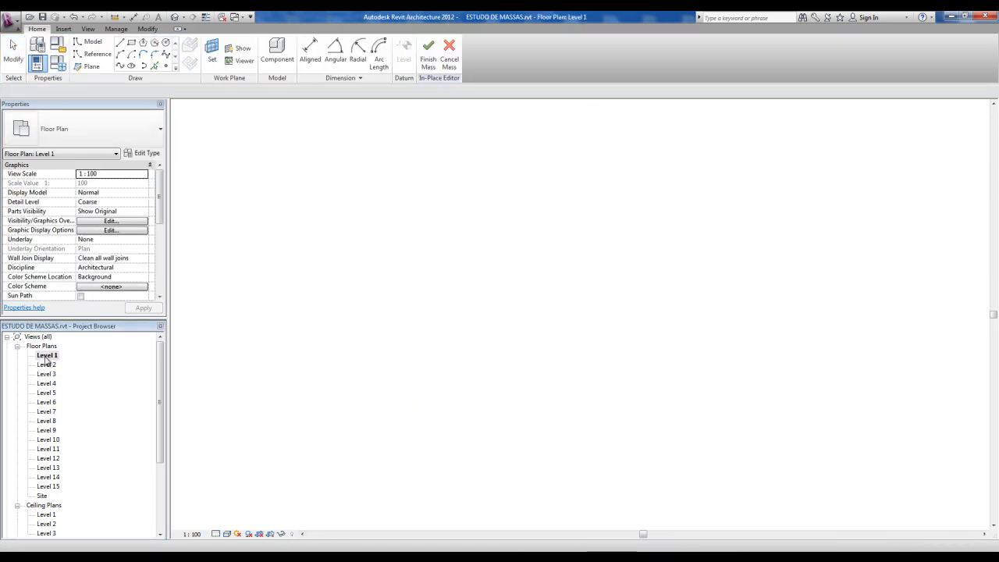
left_click(135, 45)
scroll(545, 331, "up", 4)
left_click(520, 309)
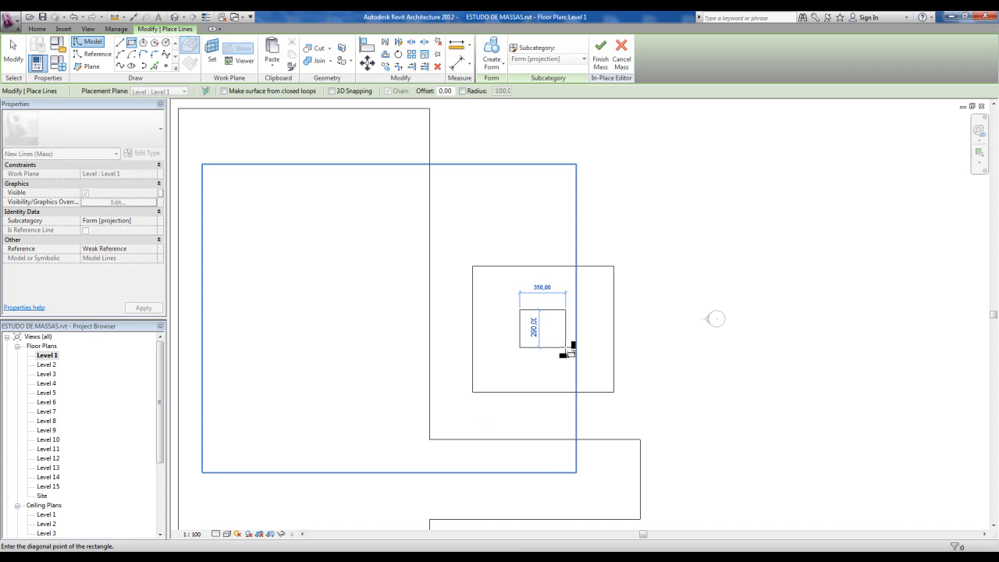
key("Escape")
key("Escape")
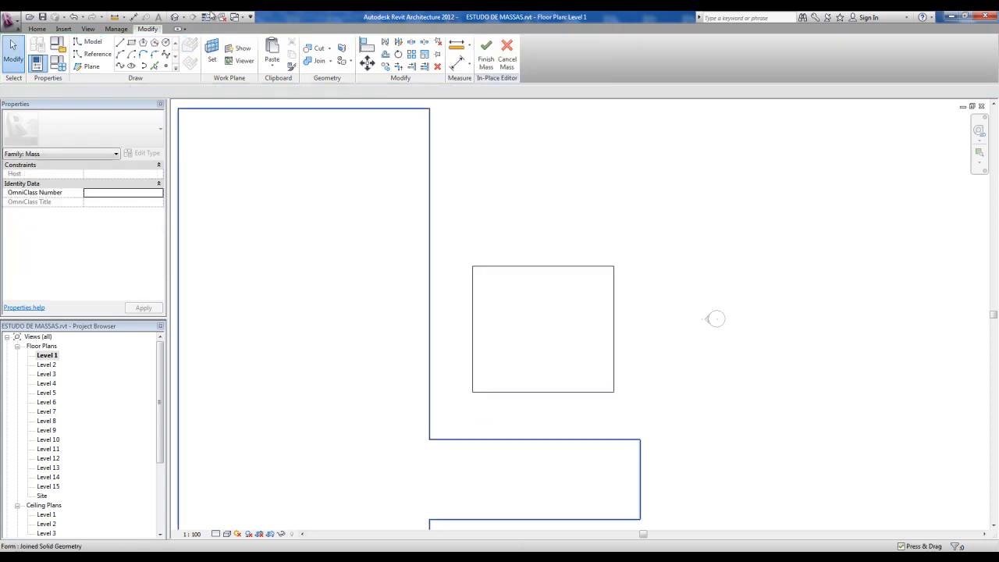
Create a solid form in the 3D view from the small rectangle at the foot of the square tower.
left_click(174, 18)
middle_click_drag(623, 332, 609, 308)
middle_click_drag(607, 345, 587, 337, "shift")
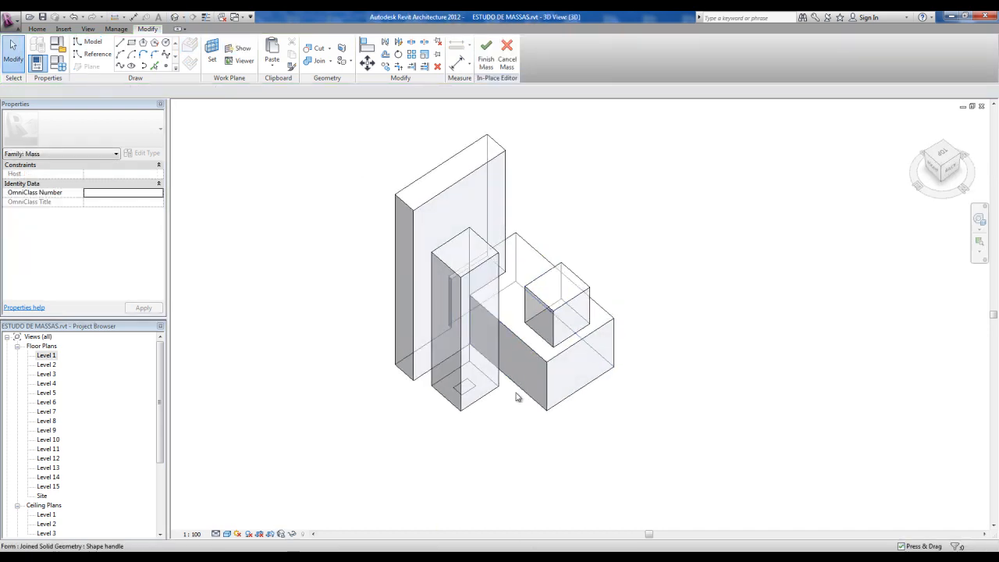
scroll(483, 395, "up", 2)
left_click(462, 391)
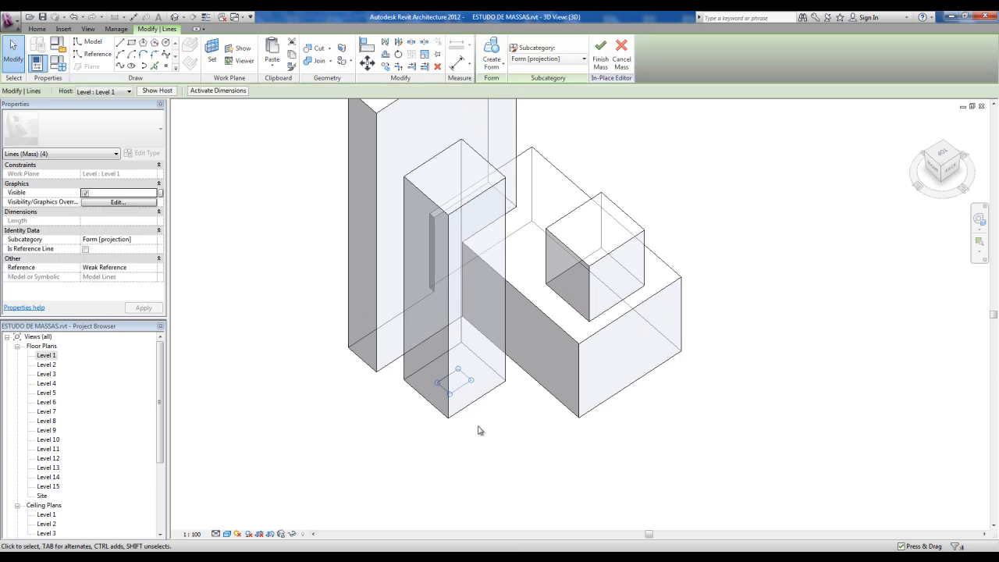
left_click(491, 52)
middle_click_drag(450, 418, 462, 448)
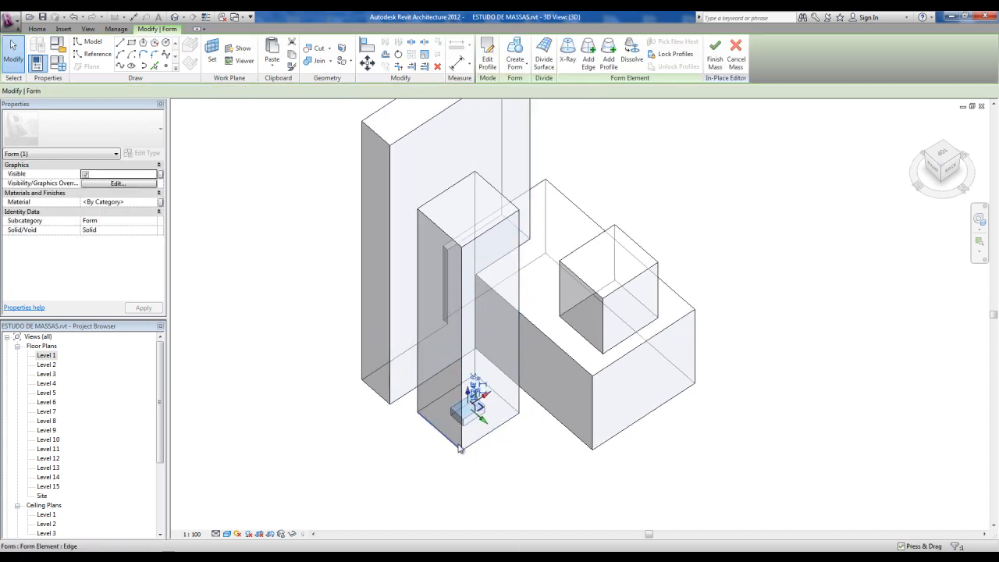
scroll(463, 447, "down", 1)
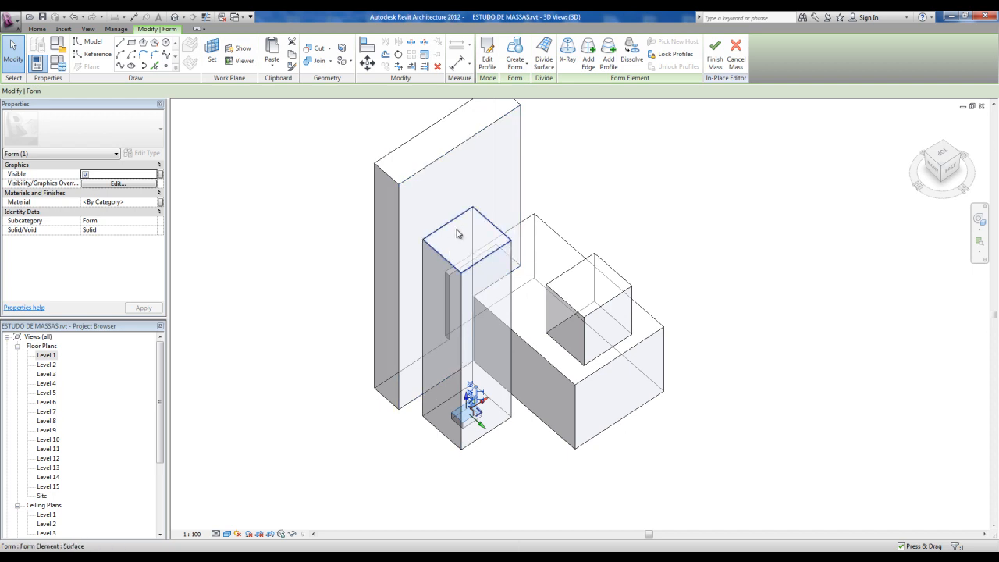
Stretch the small form's height until its top rises above the square tower's roof.
left_click_drag(472, 396, 462, 196)
left_click(600, 206)
middle_click_drag(611, 226, 593, 213, "shift")
Change the slender form inside the square tower from Solid to Void to cut a vertical shaft, and select the tower.
key("Tab")
left_click(463, 202)
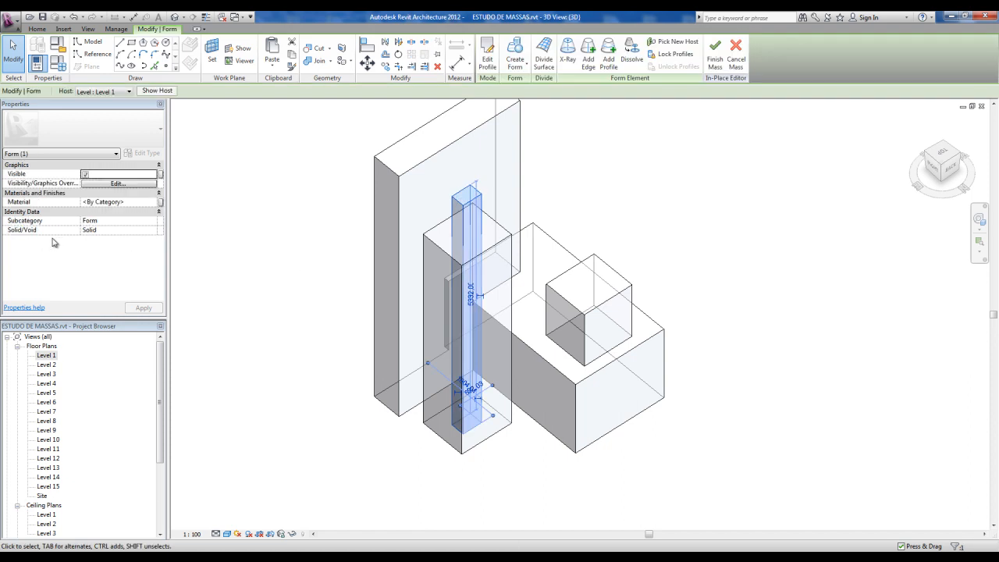
left_click(86, 230)
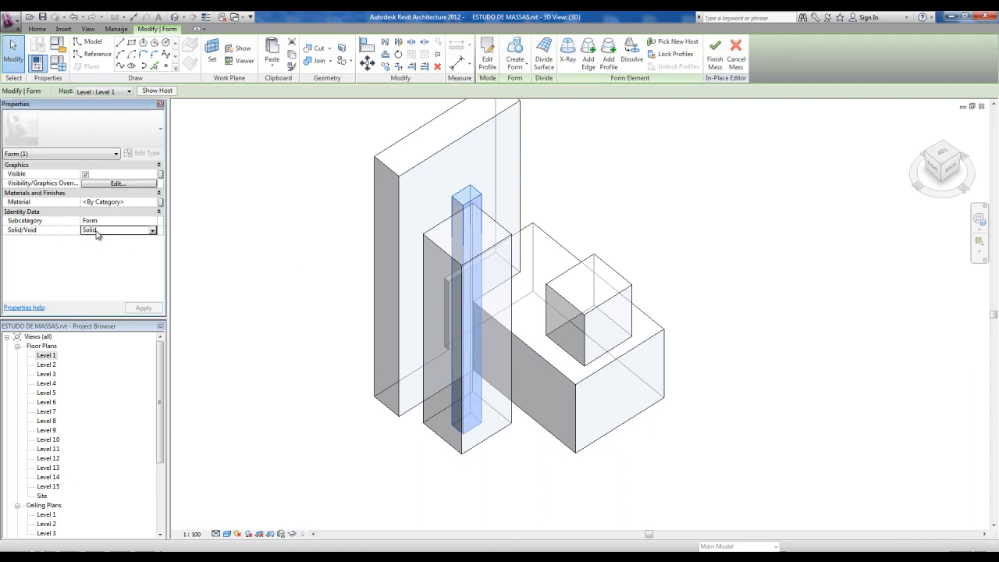
left_click(154, 231)
left_click(88, 247)
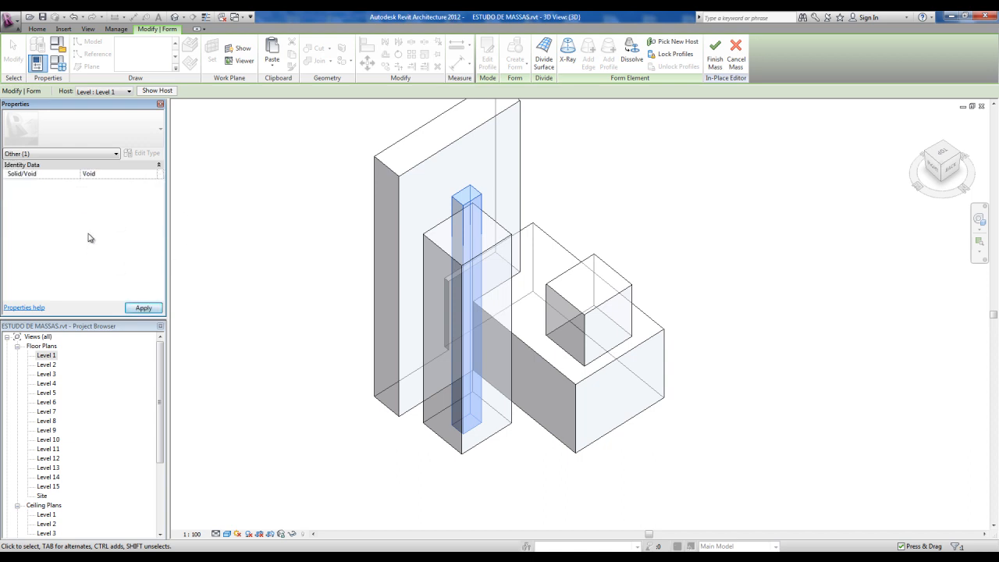
left_click(147, 311)
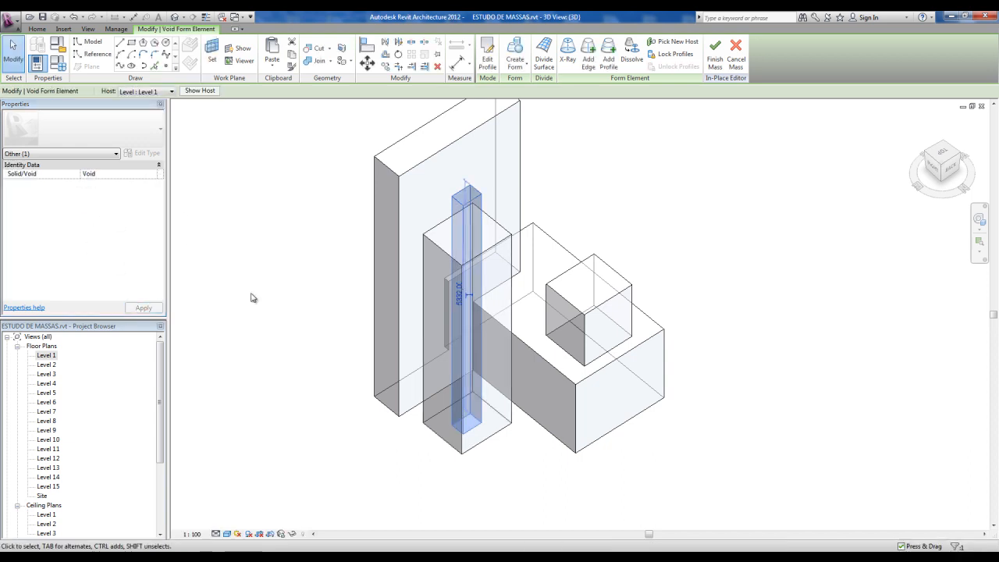
left_click(273, 303)
middle_click_drag(469, 352, 462, 244, "shift")
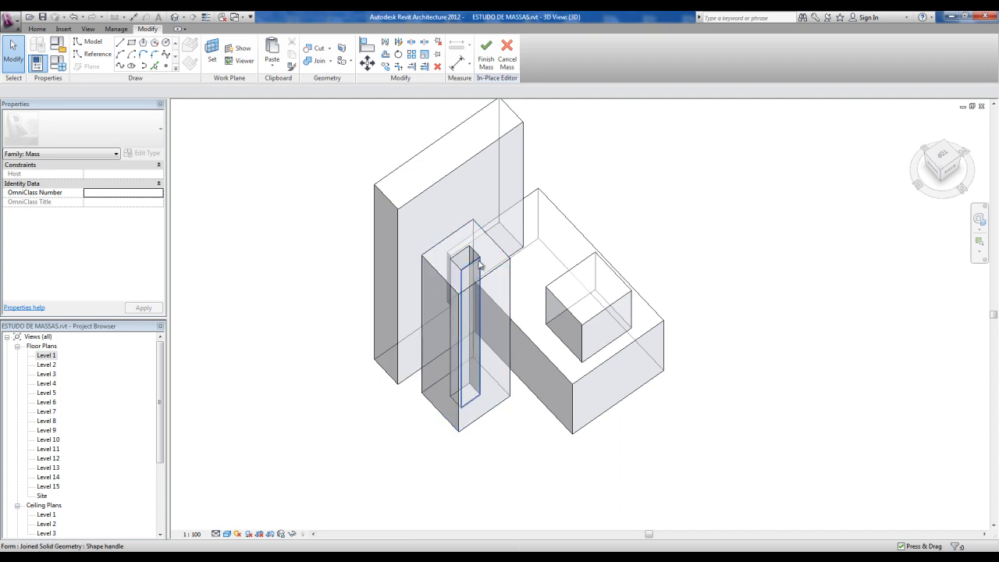
left_click(485, 418)
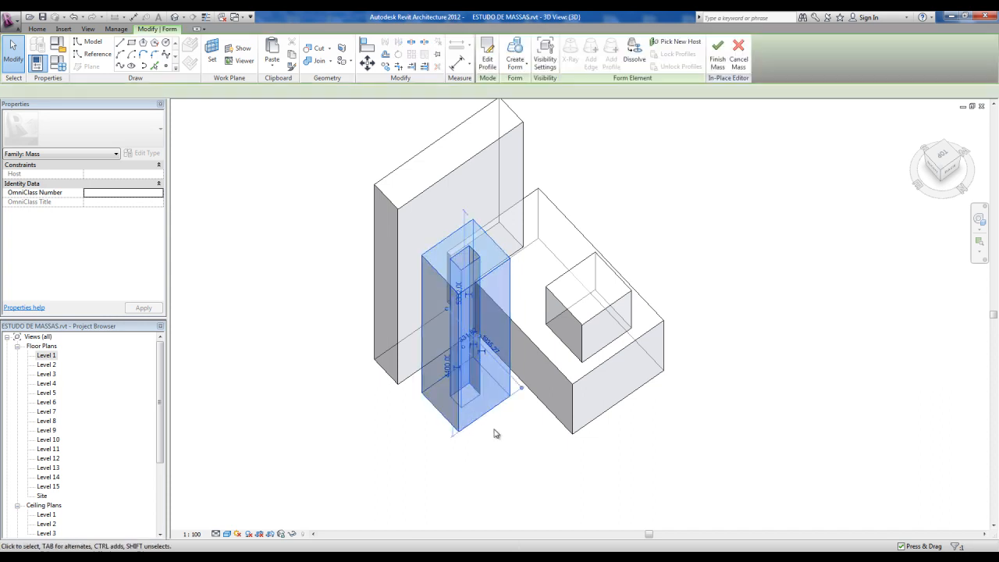
Select the void form inside the square tower and examine the shaft it cuts from several angles.
left_click(502, 445)
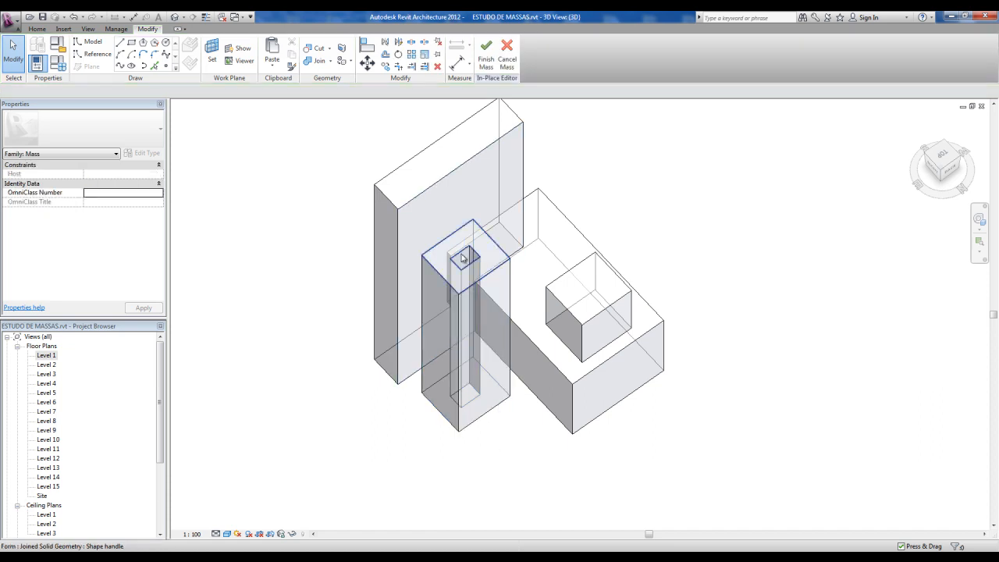
left_click(462, 404)
left_click(508, 435)
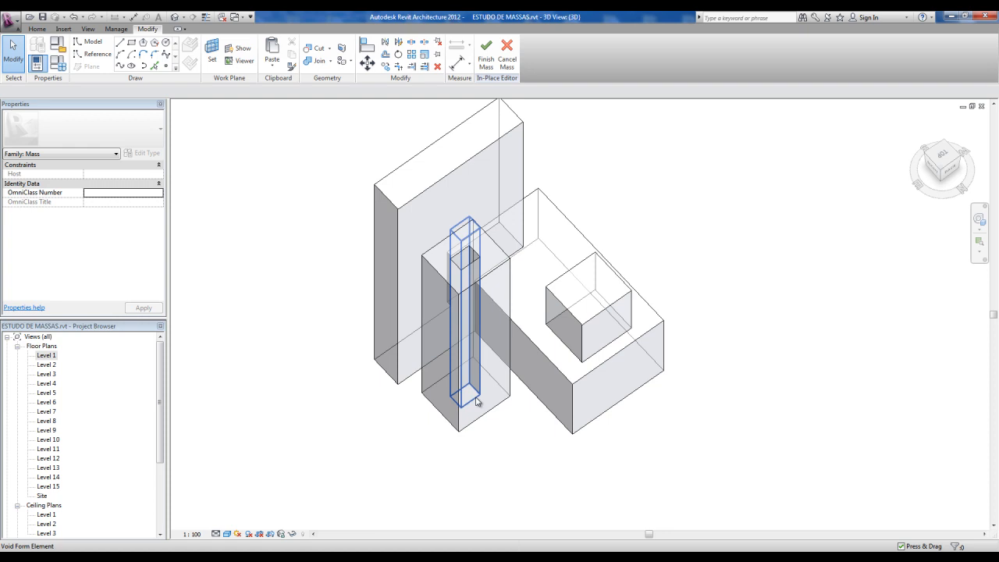
left_click(477, 402)
middle_click_drag(510, 484, 508, 455, "shift")
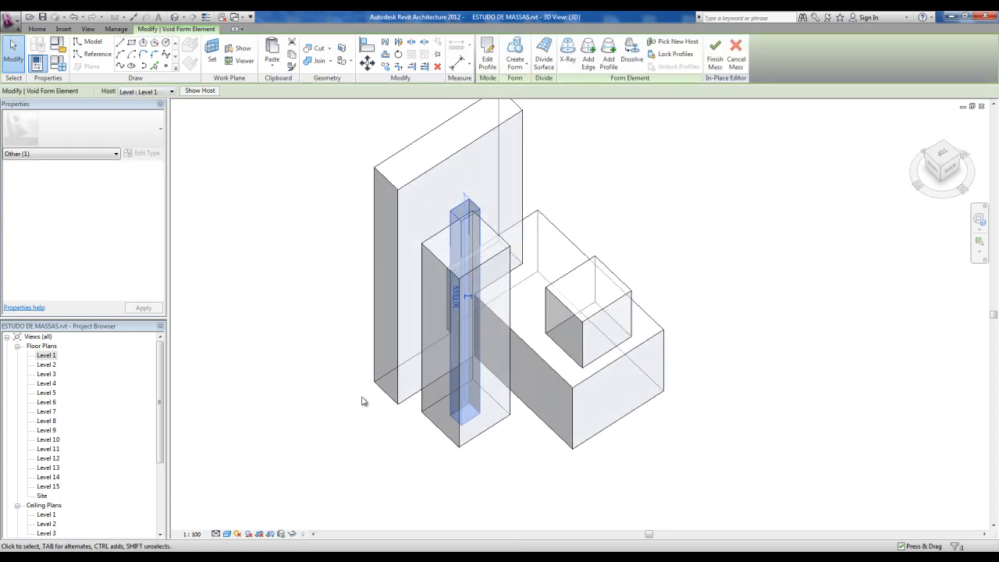
middle_click_drag(344, 424, 349, 414, "shift")
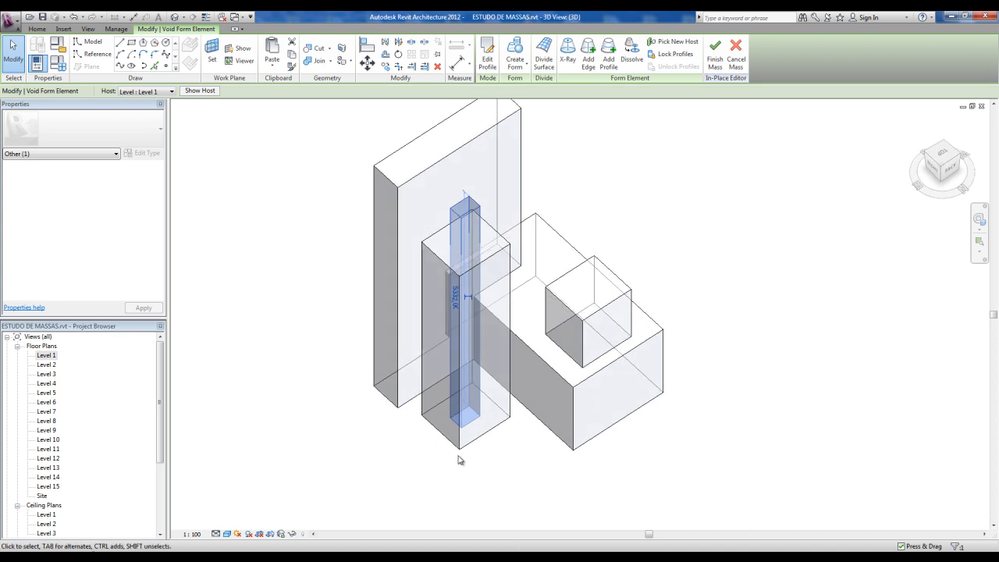
left_click(459, 462)
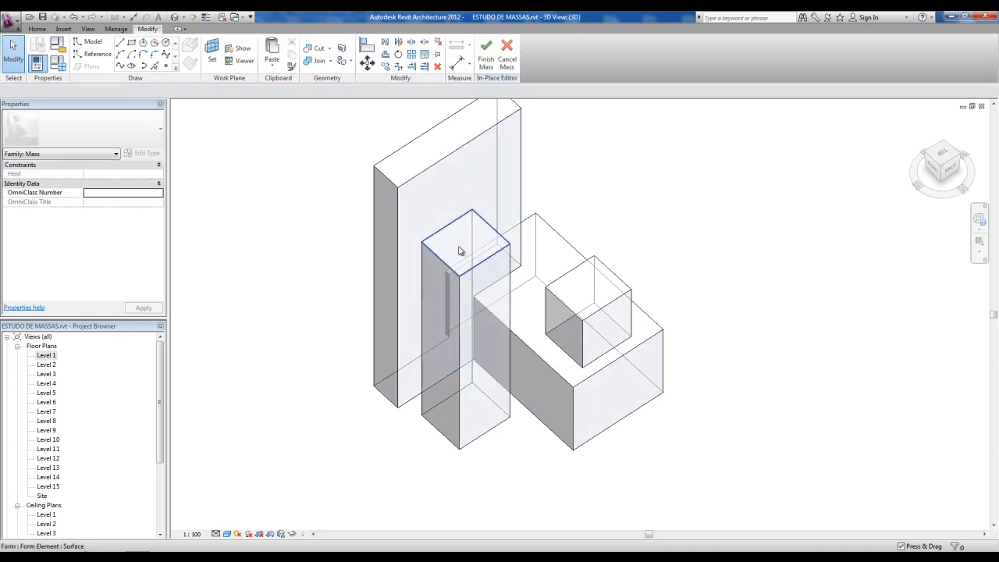
middle_click_drag(331, 390, 328, 360, "shift")
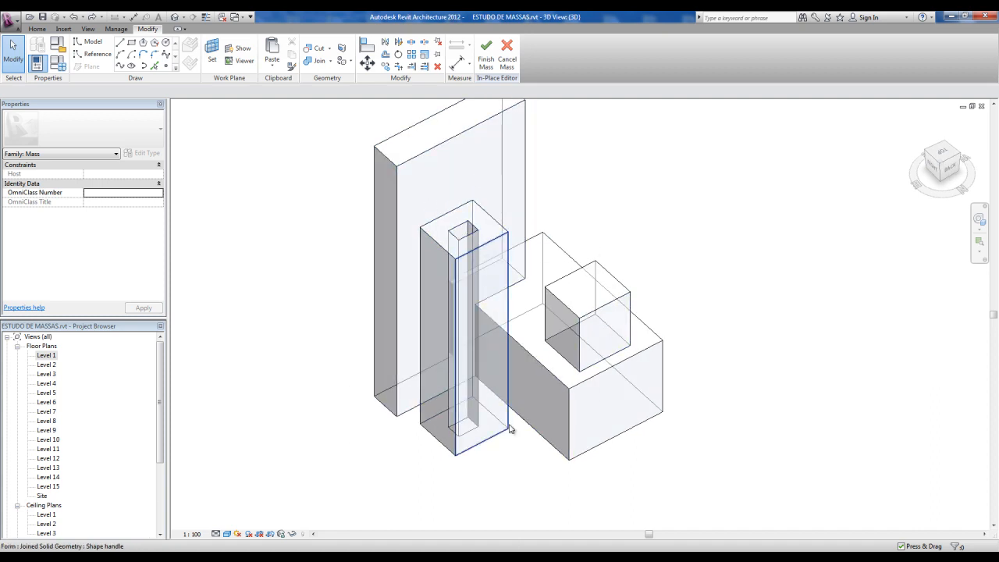
Finish the in-place mass and inspect the mass floors around the square tower's shaft opening.
left_click(490, 56)
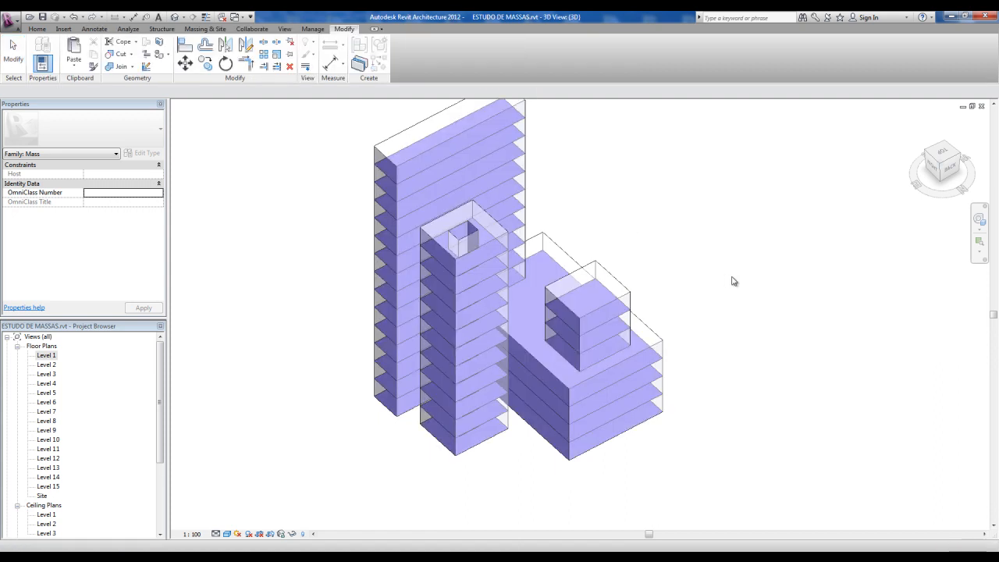
middle_click_drag(669, 261, 468, 261, "shift")
middle_click_drag(508, 294, 492, 227, "shift")
mouse_move(514, 417)
middle_mouse_down("shift")
mouse_move(595, 379)
mouse_move(518, 417)
middle_mouse_up("shift")
middle_click_drag(515, 373, 509, 366, "shift")
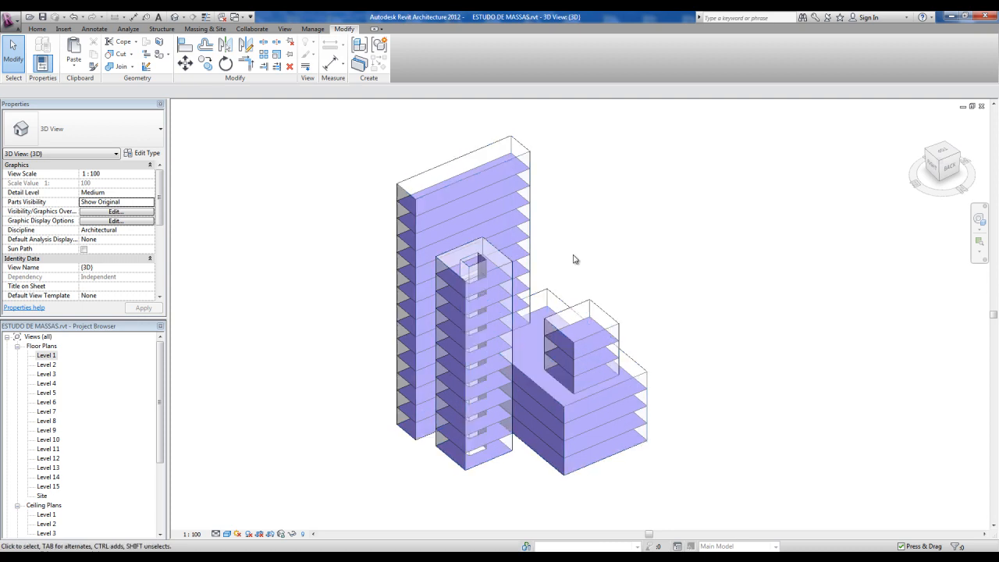
mouse_move(629, 261)
middle_mouse_down()
mouse_move(623, 250)
mouse_move(636, 250)
mouse_move(622, 247)
middle_mouse_up()
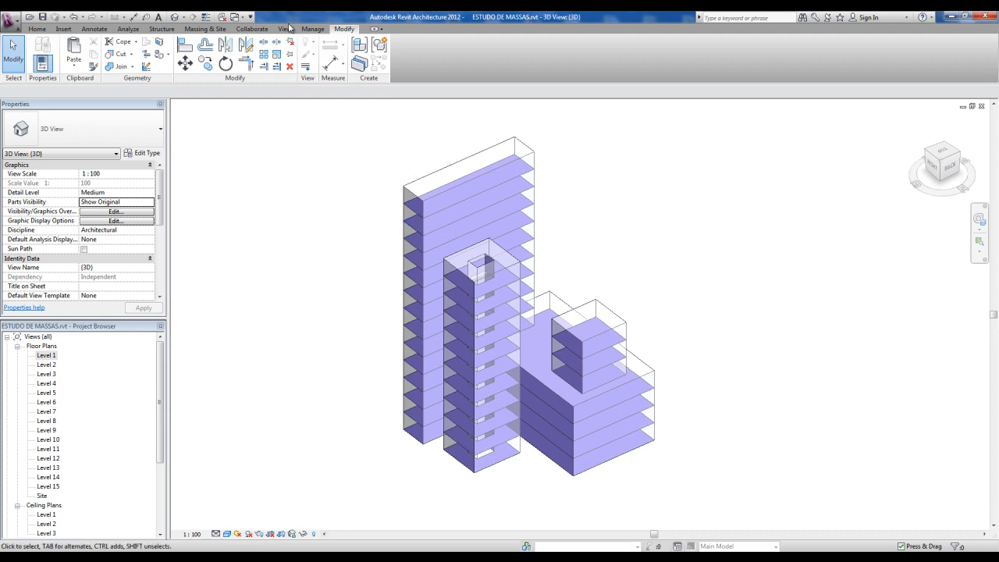
Create a new building component schedule for the Mass Floor category, keeping the New Construction phase.
left_click(286, 29)
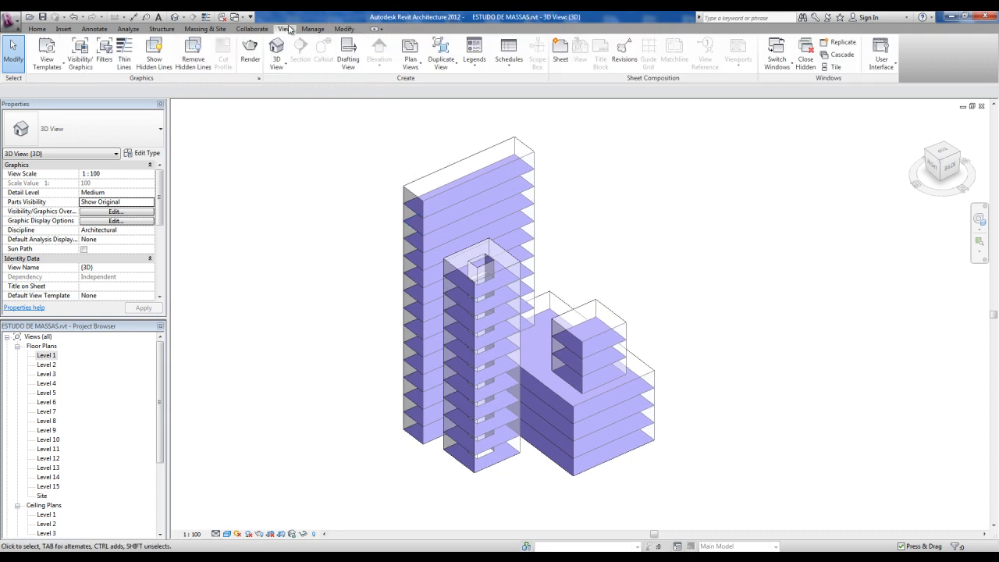
left_click(514, 68)
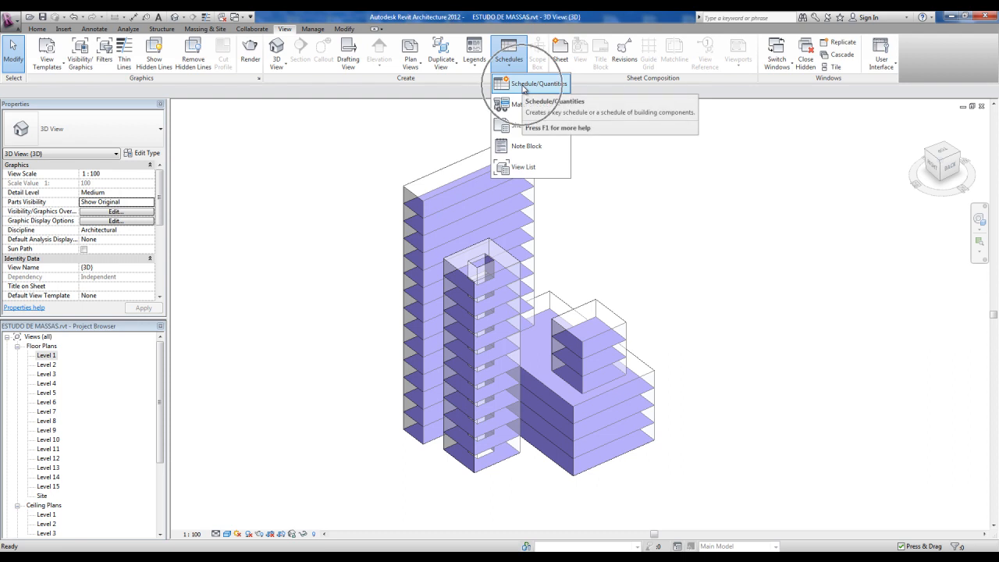
left_click(523, 84)
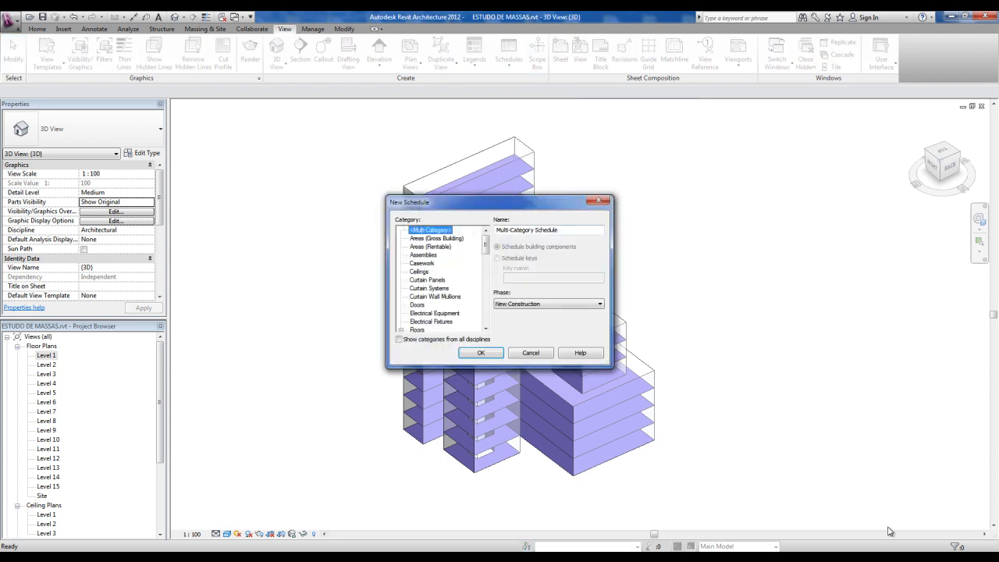
left_click(977, 515)
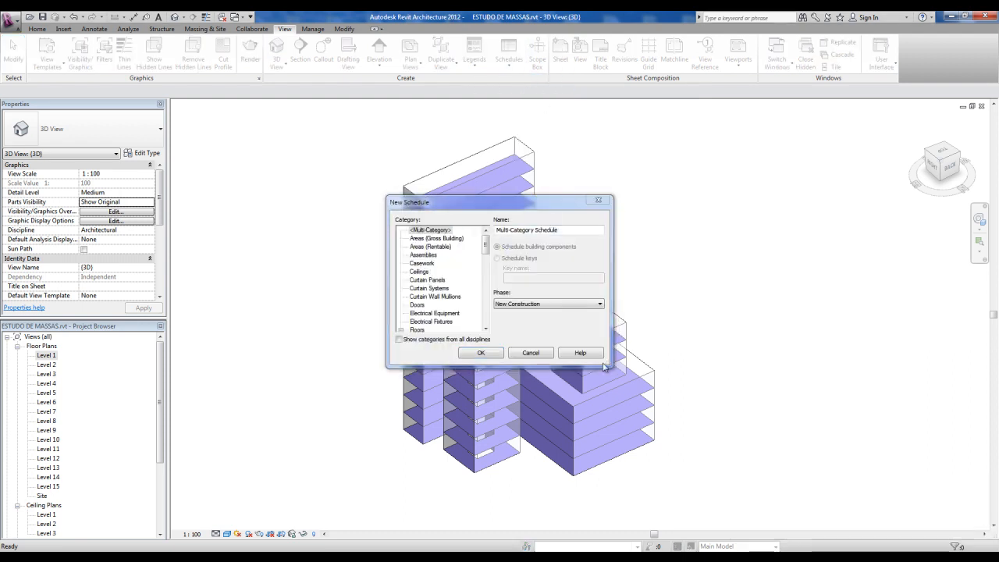
left_click_drag(503, 212, 473, 254)
left_click(421, 267)
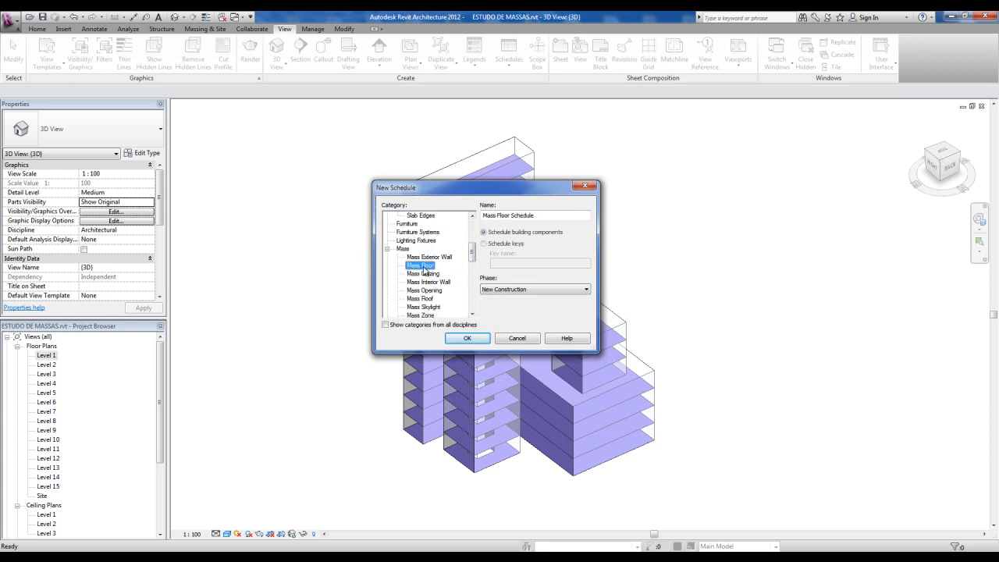
left_click(465, 338)
Add the Floor Area and Level fields to the mass floor schedule, with Level placed first.
mouse_move(529, 253)
left_mouse_down()
mouse_move(533, 279)
mouse_move(533, 258)
left_mouse_up()
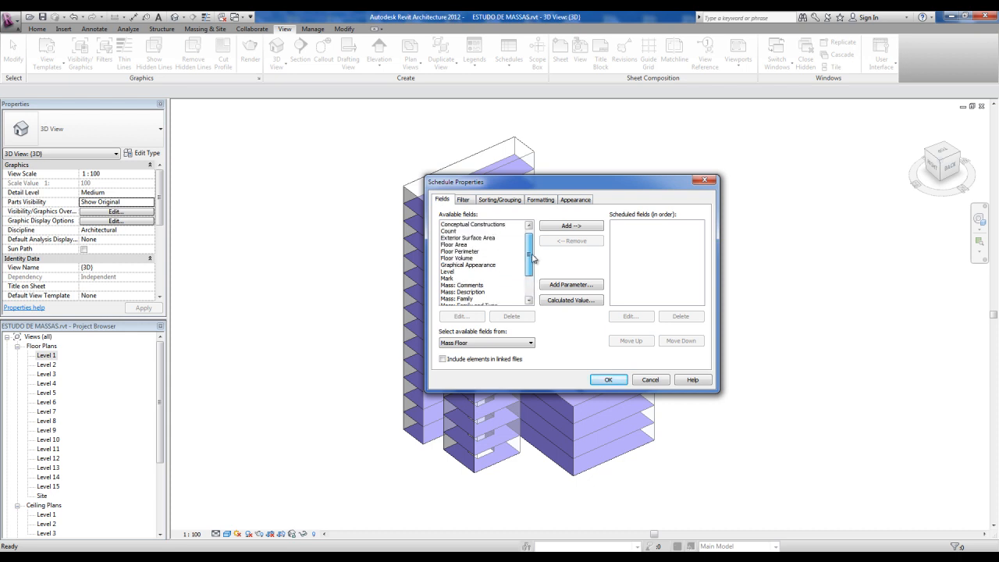
left_click(456, 245)
left_click(578, 227)
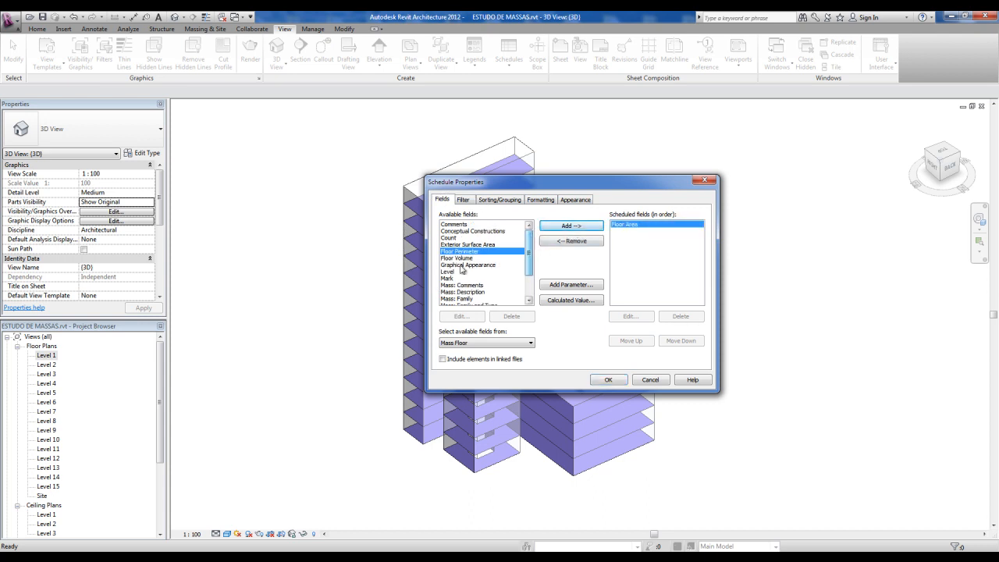
left_click(461, 271)
left_click(592, 226)
left_click(623, 231)
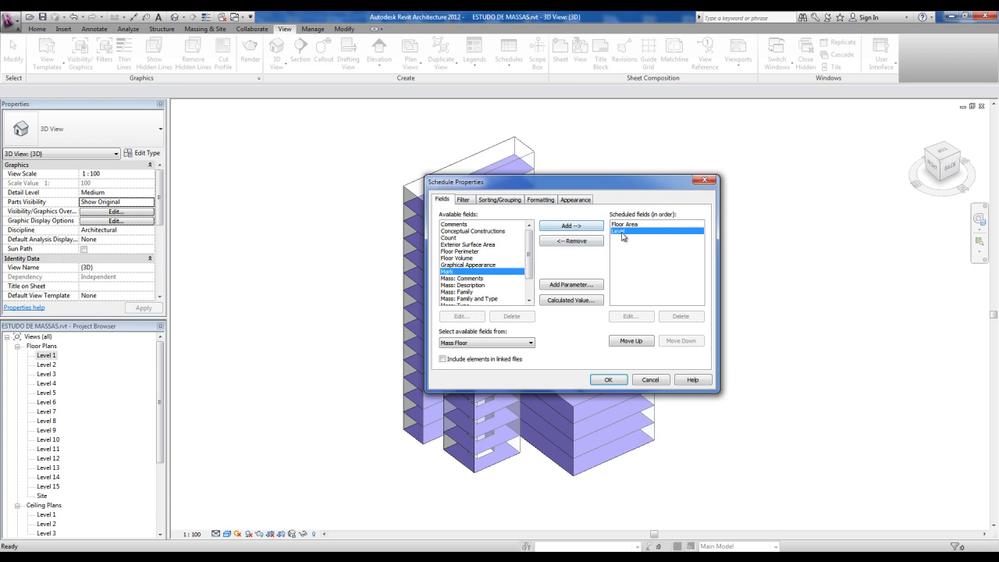
left_click(651, 342)
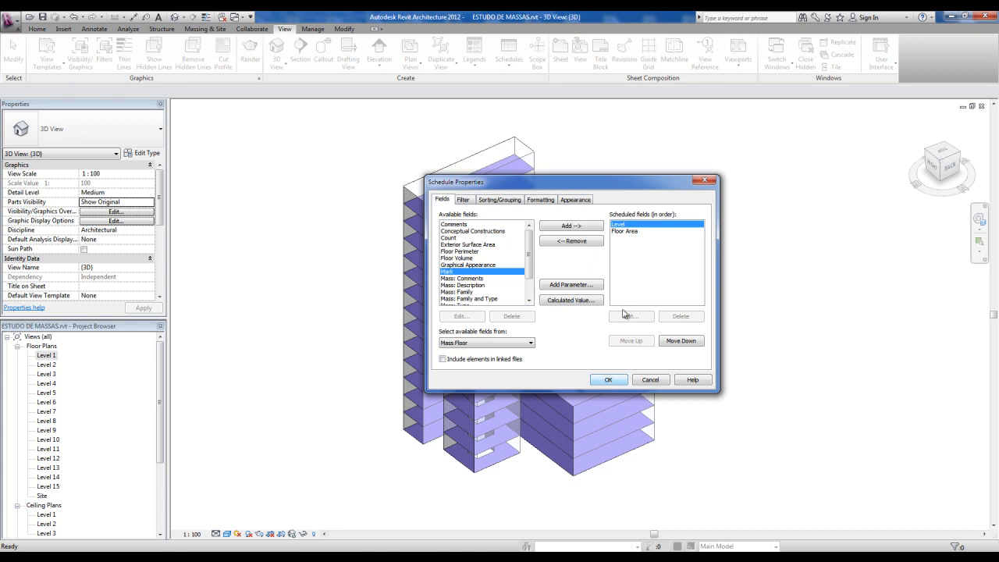
left_click(619, 383)
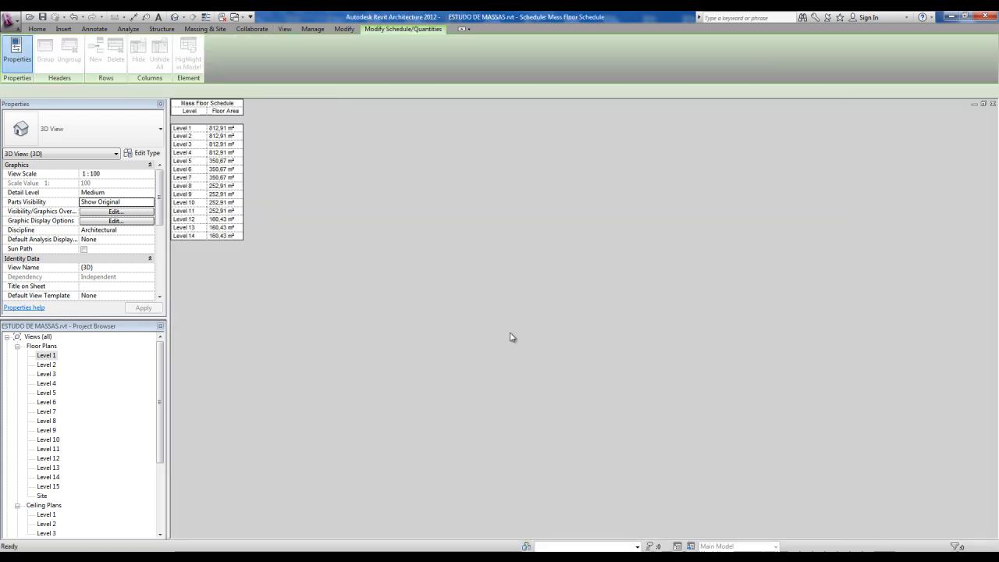
Widen the columns of the mass floor schedule and review the floor areas listed per level.
left_click_drag(209, 112, 310, 110)
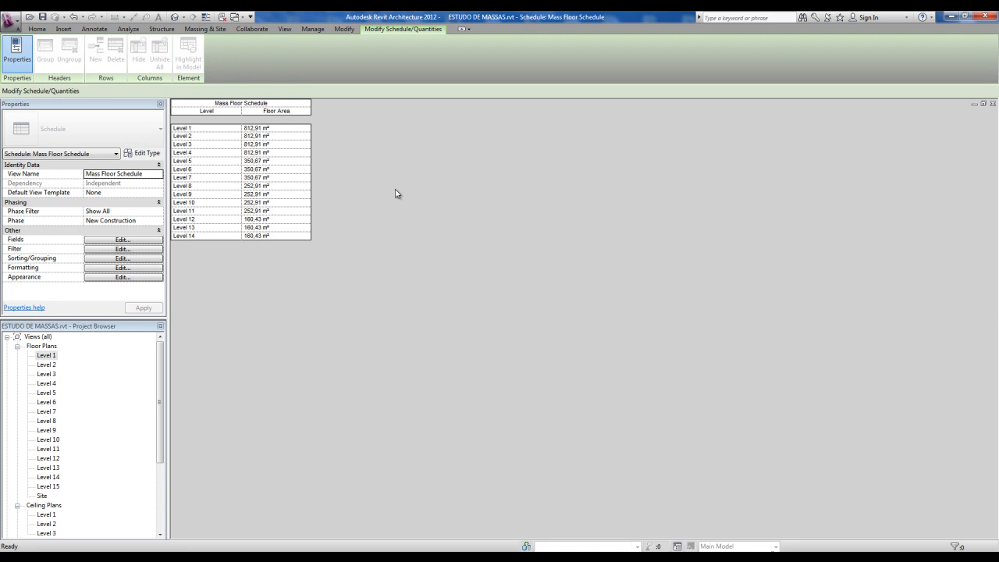
left_click(253, 130)
left_click(198, 195)
left_click(263, 195)
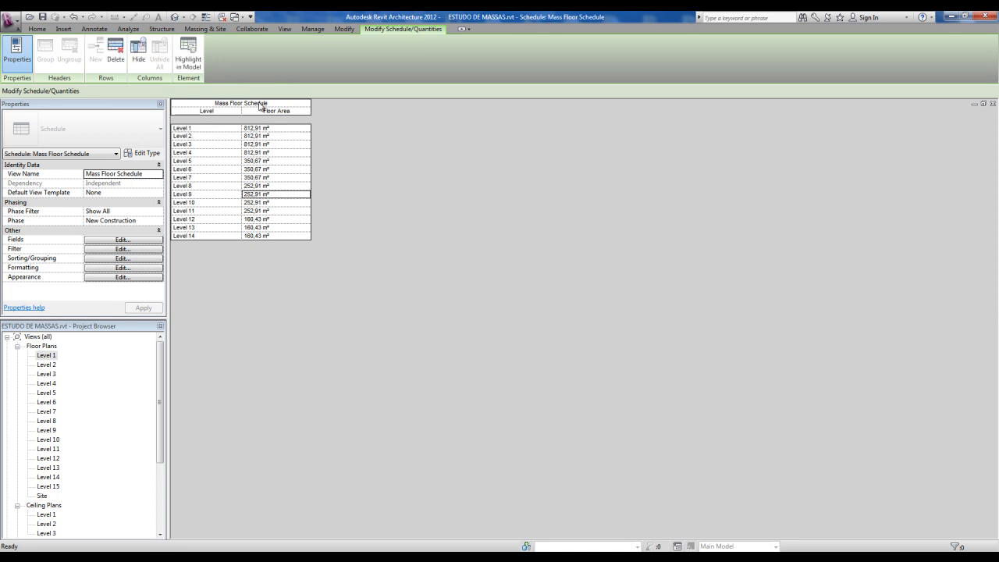
left_click(267, 236)
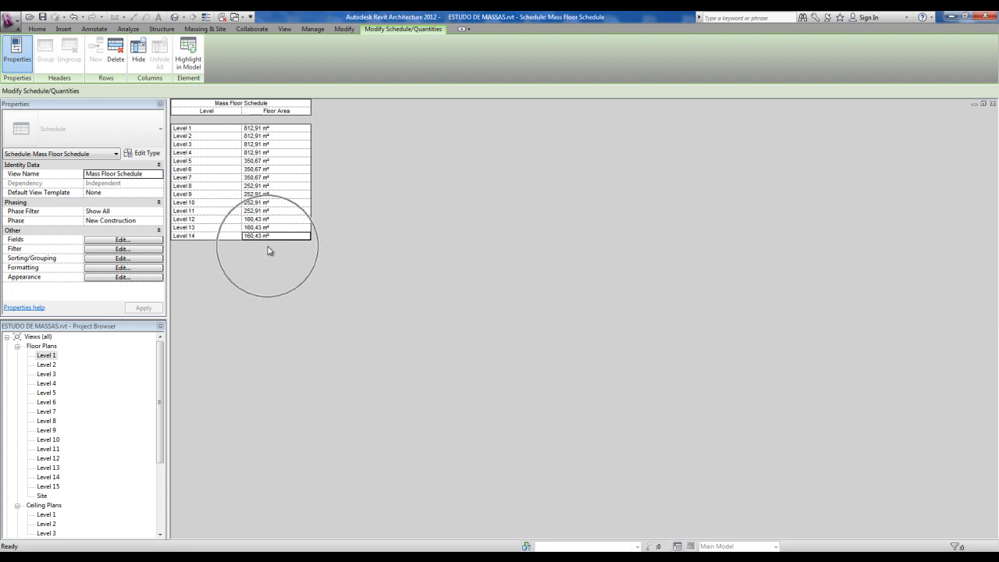
Turn on Grand totals with title, count, and totals for the schedule, and calculate totals for the Floor Area field.
left_click(113, 259)
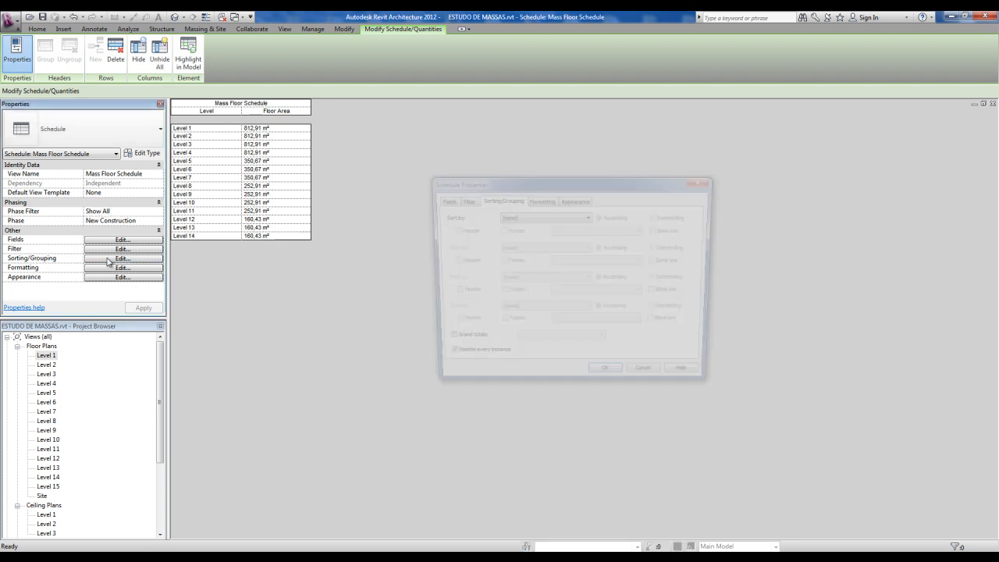
left_click(454, 343)
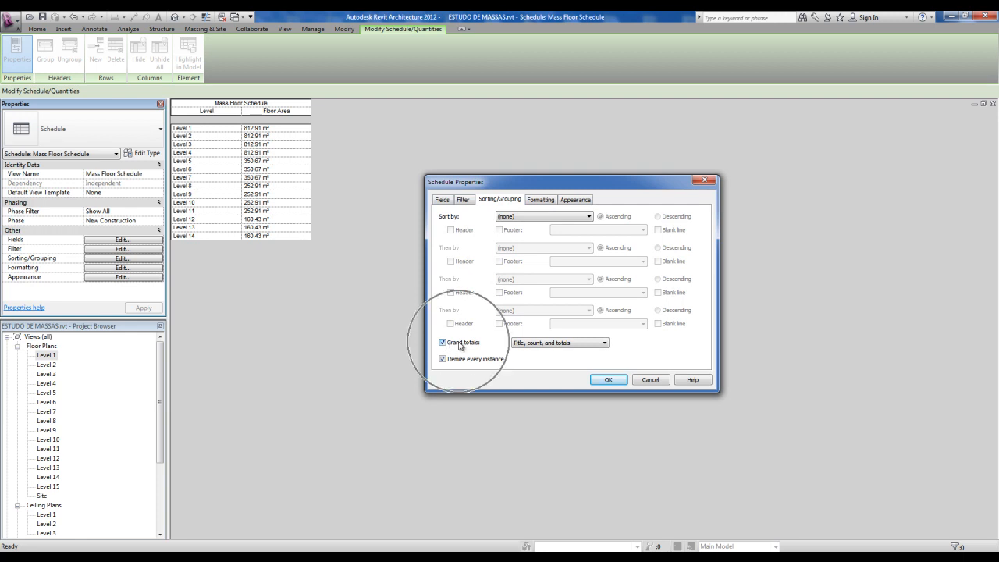
left_click(604, 380)
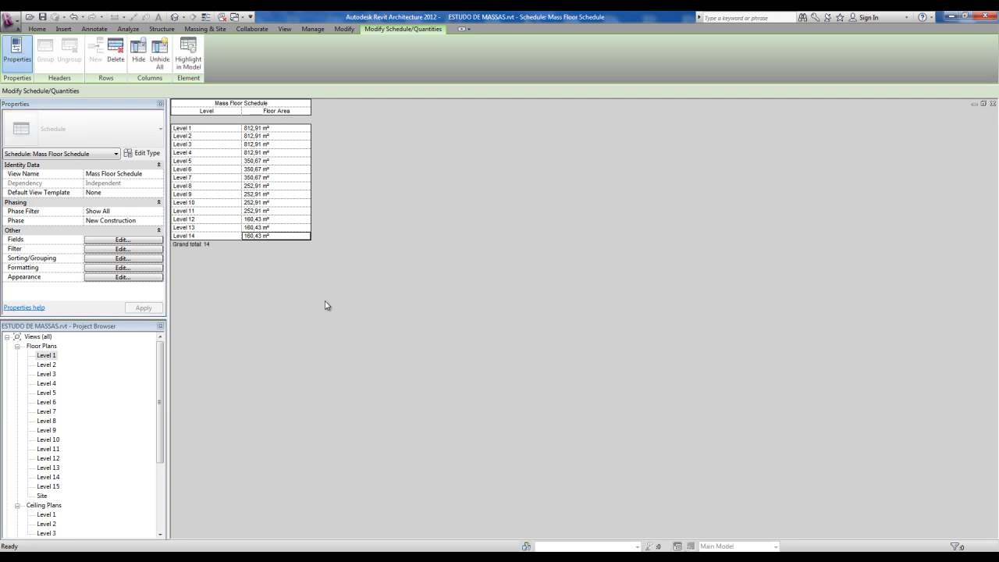
left_click(100, 268)
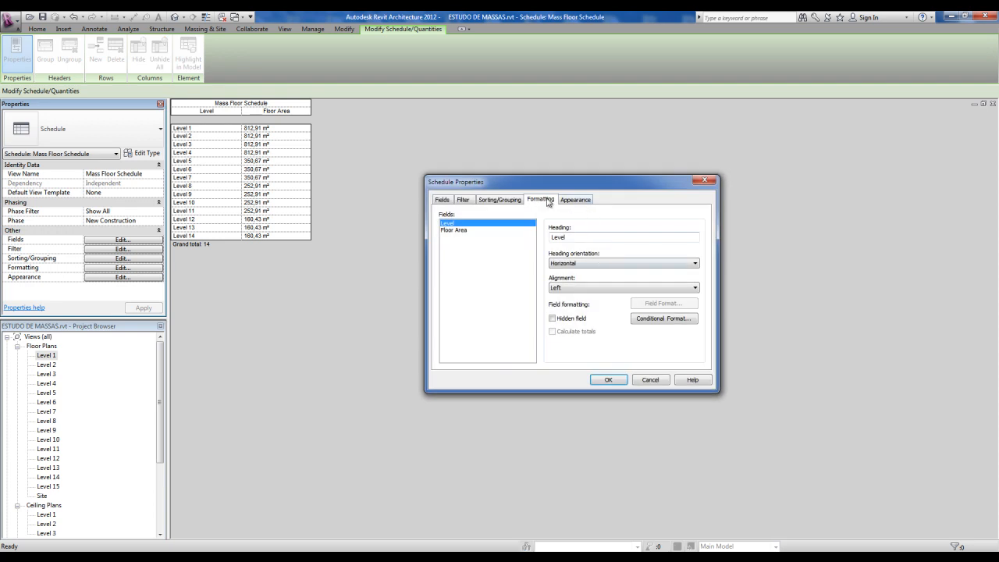
left_click(453, 231)
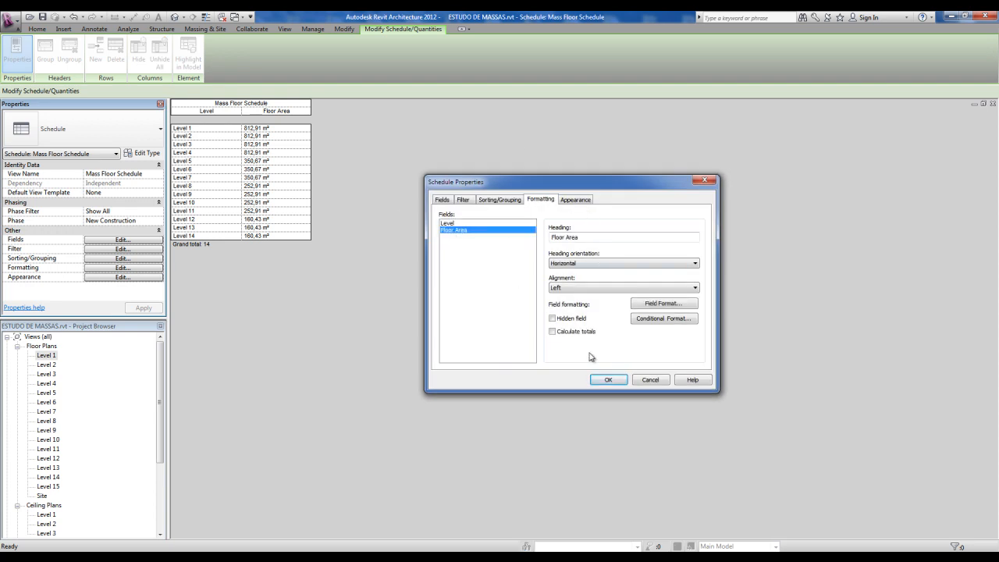
left_click(610, 379)
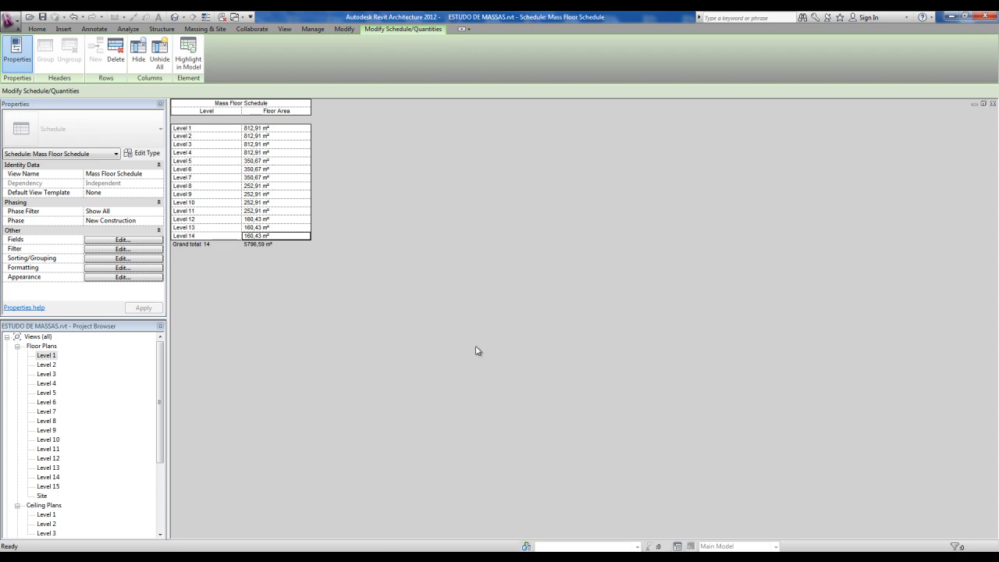
left_click(251, 248)
left_click(254, 249)
Move the end face of the low podium block outward by about 900 in the 3D view.
left_click(175, 17)
middle_click_drag(575, 312, 601, 390, "shift")
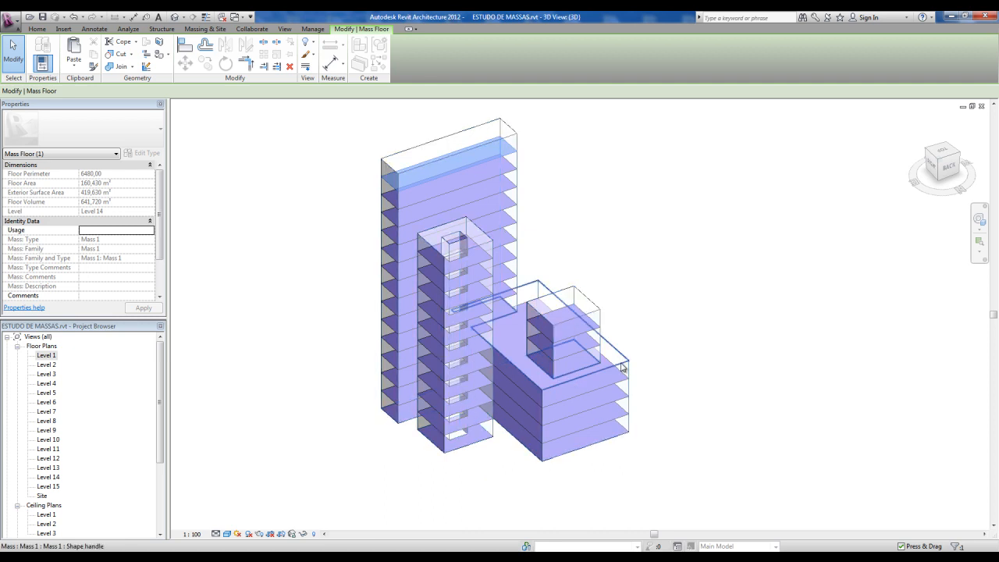
left_click(621, 404)
middle_click_drag(621, 406, 602, 366)
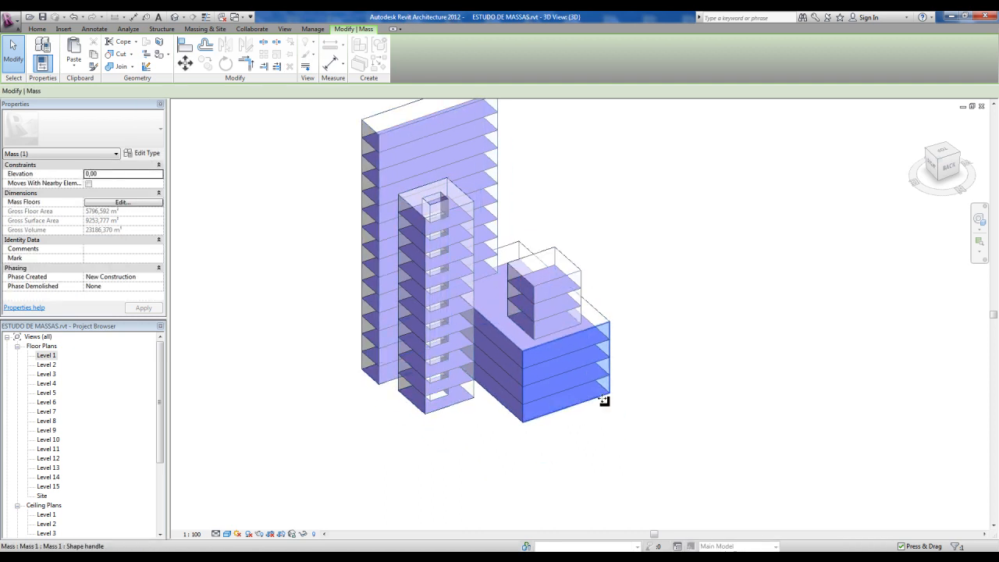
key("m")
key("v")
left_click_drag(587, 410, 605, 428)
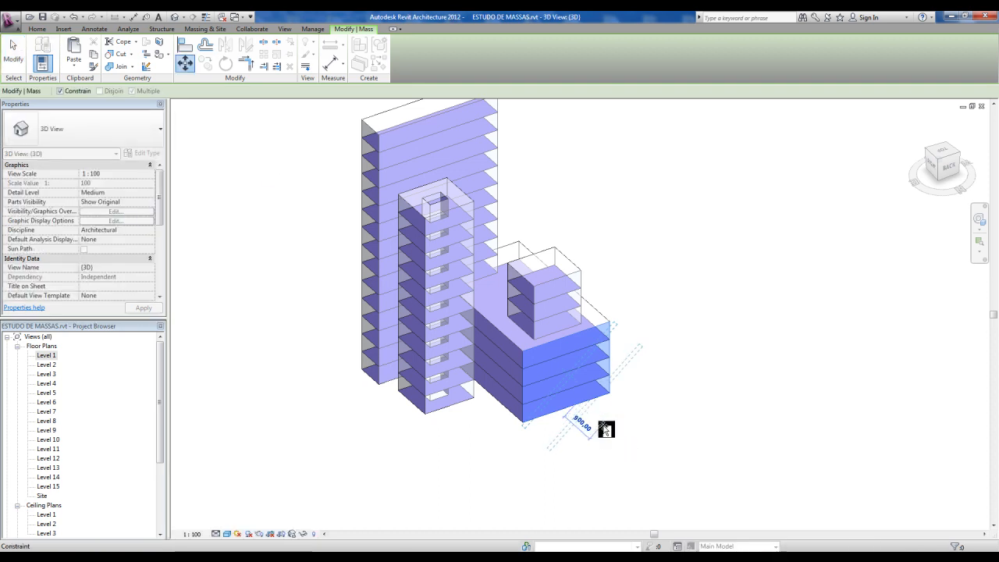
left_click(660, 435)
Open the Mass Floor Schedule to check the floor areas and grand total, and return to the 3D view.
left_click_drag(161, 425, 158, 499)
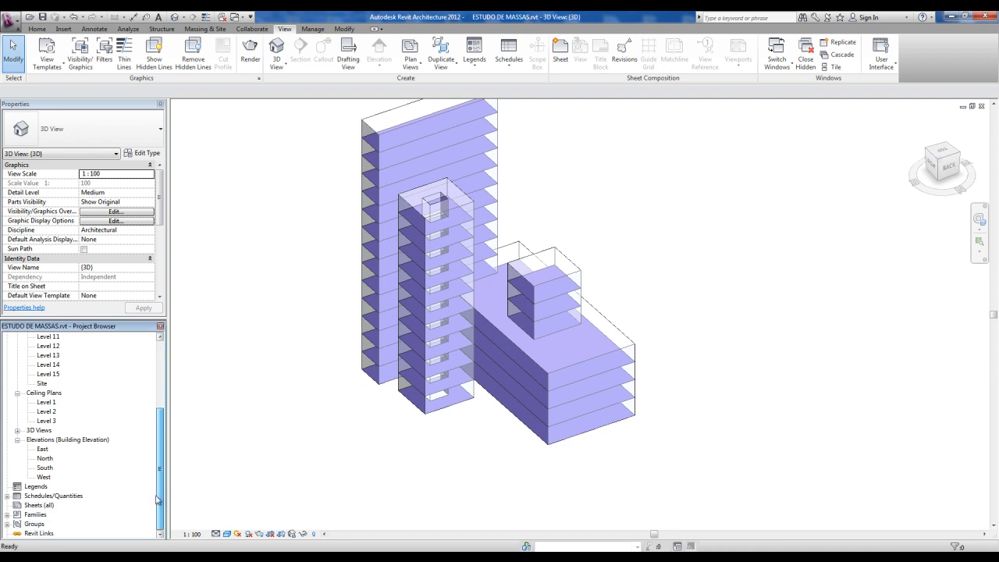
left_click(7, 497)
double_click(52, 505)
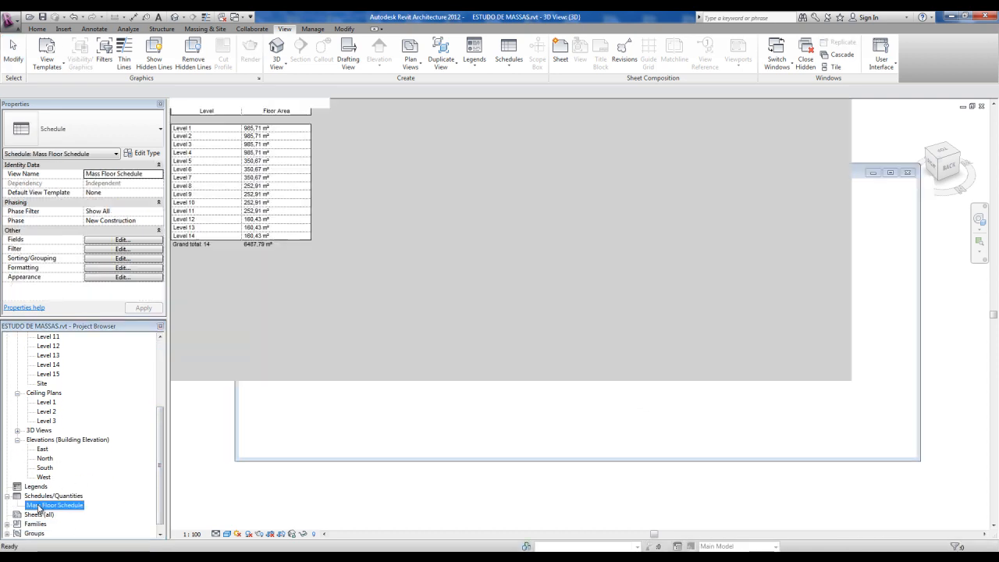
left_click(248, 246)
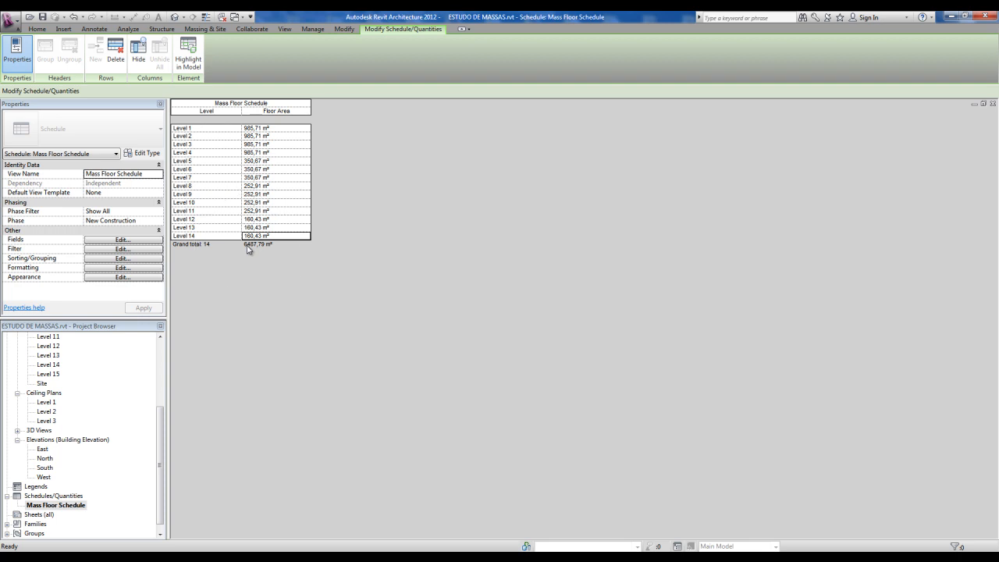
left_click(175, 17)
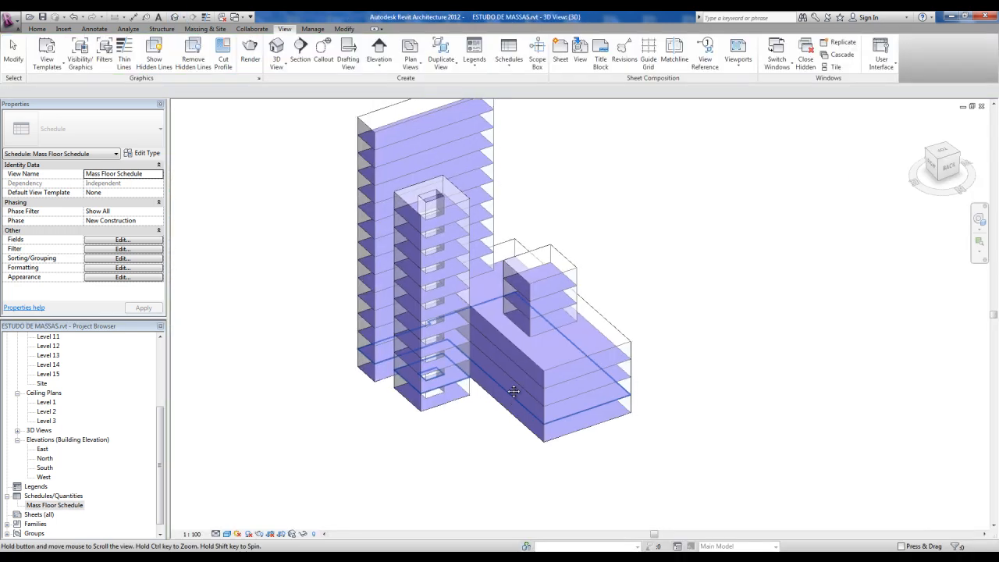
Move the top face of the low podium block up by two levels.
left_click(621, 337)
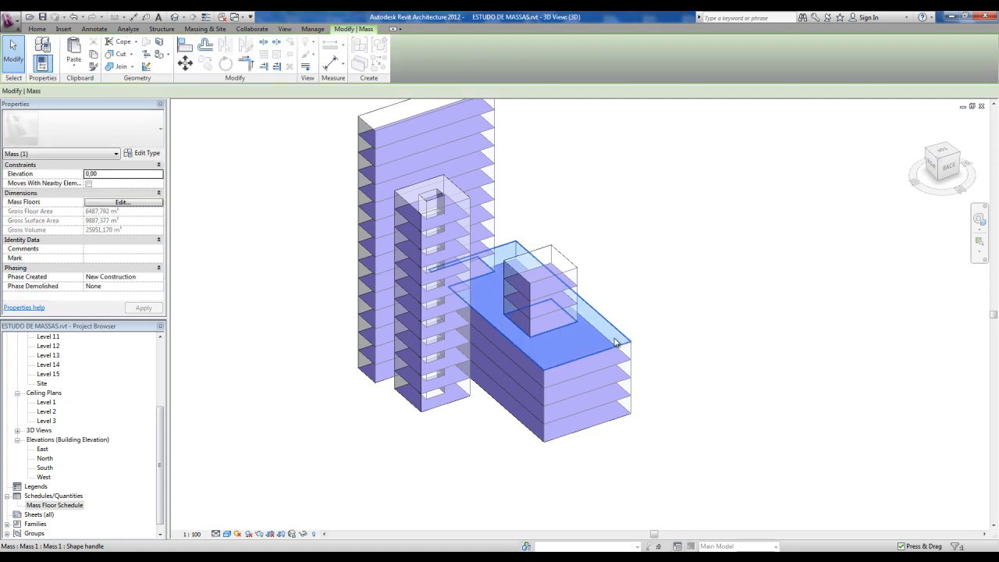
left_click(185, 63)
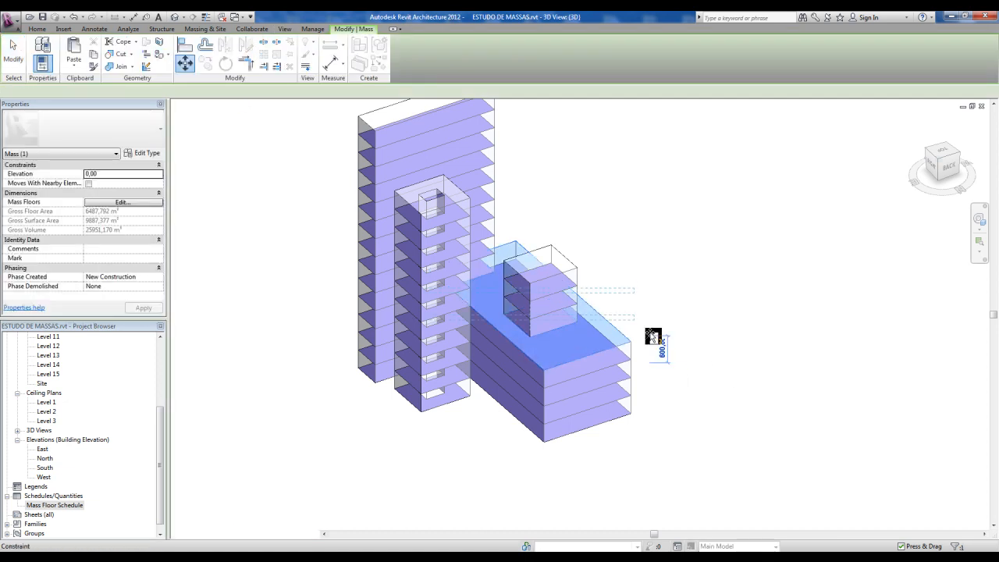
left_click(653, 329)
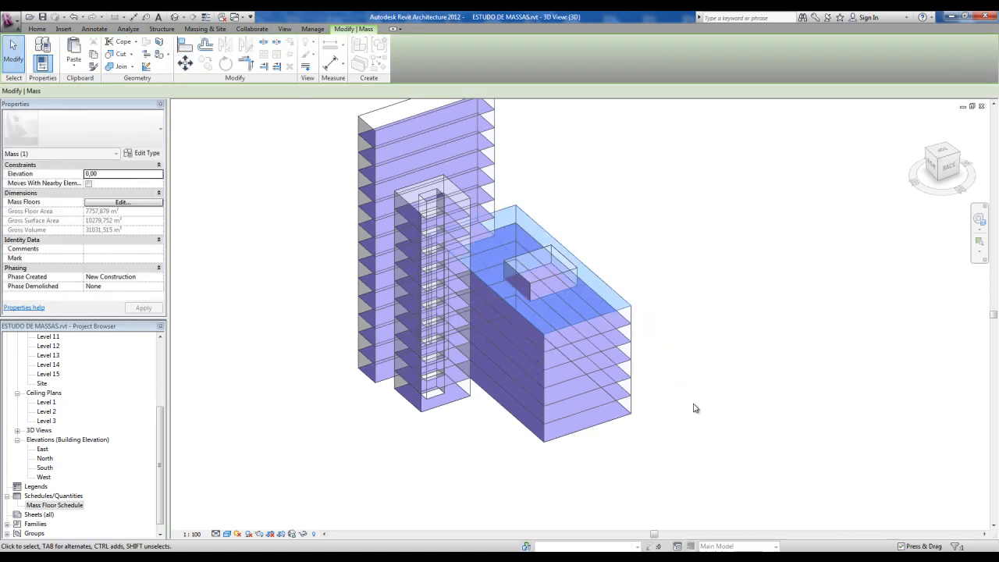
left_click(669, 422)
Check the grand total in the Mass Floor Schedule after raising the podium block, and return to the 3D view.
left_click(60, 507)
double_click(60, 508)
left_click(252, 236)
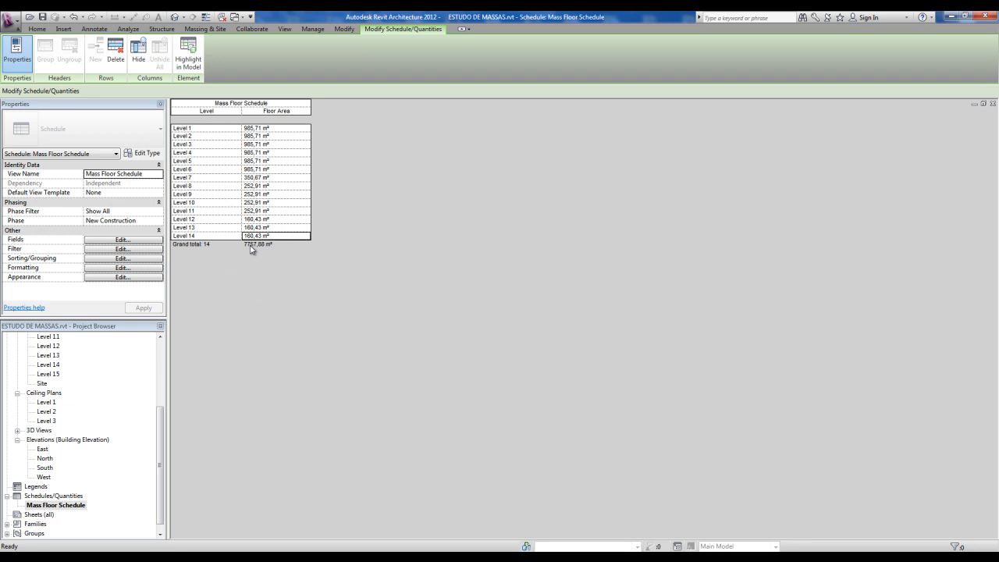
left_click(175, 17)
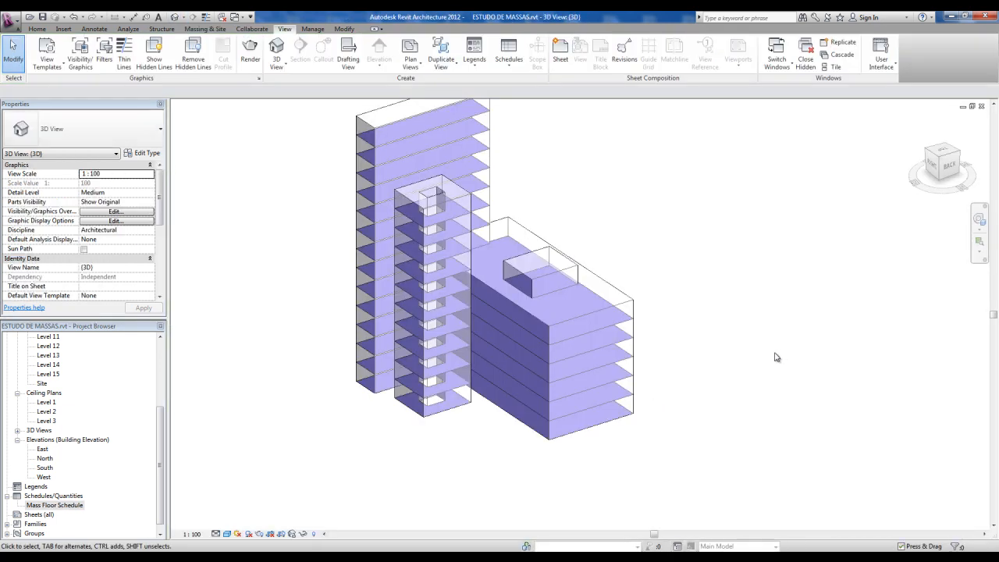
Edit the mass in place, pull the tall tower's outer top edge outward to a top depth of about 1906, and finish the mass.
middle_click_drag(475, 367, 663, 390, "shift")
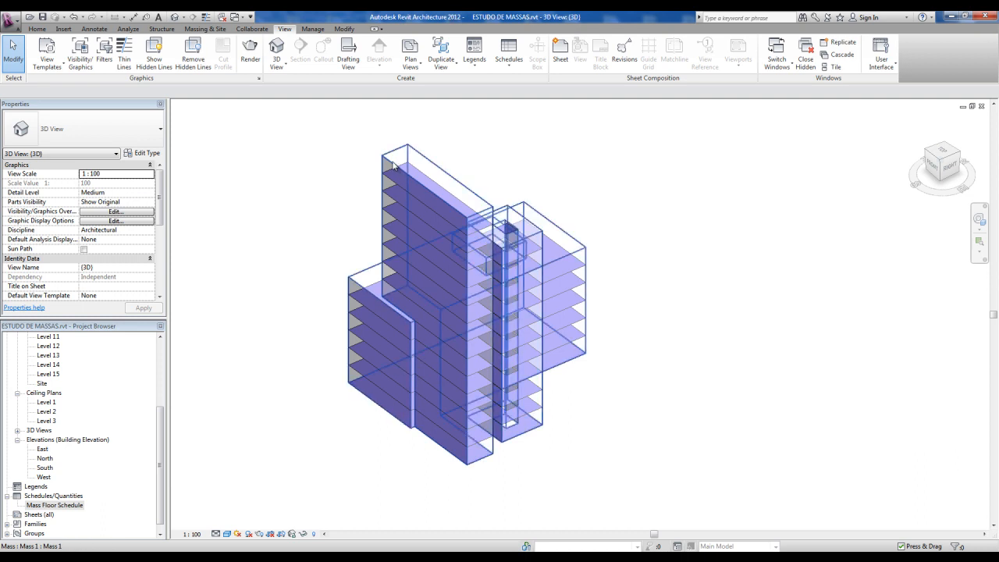
left_click(393, 164)
left_click(331, 156)
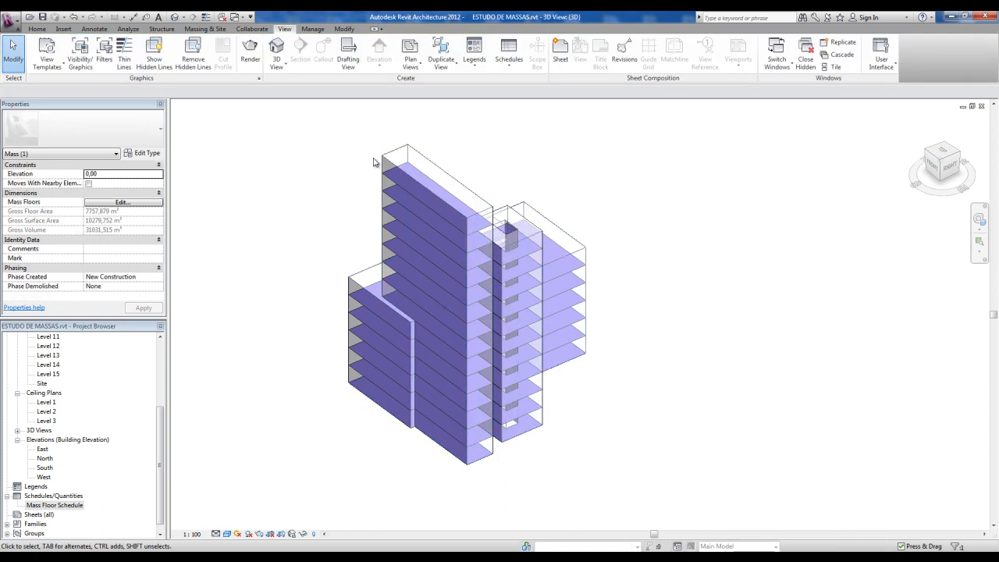
left_click(387, 162)
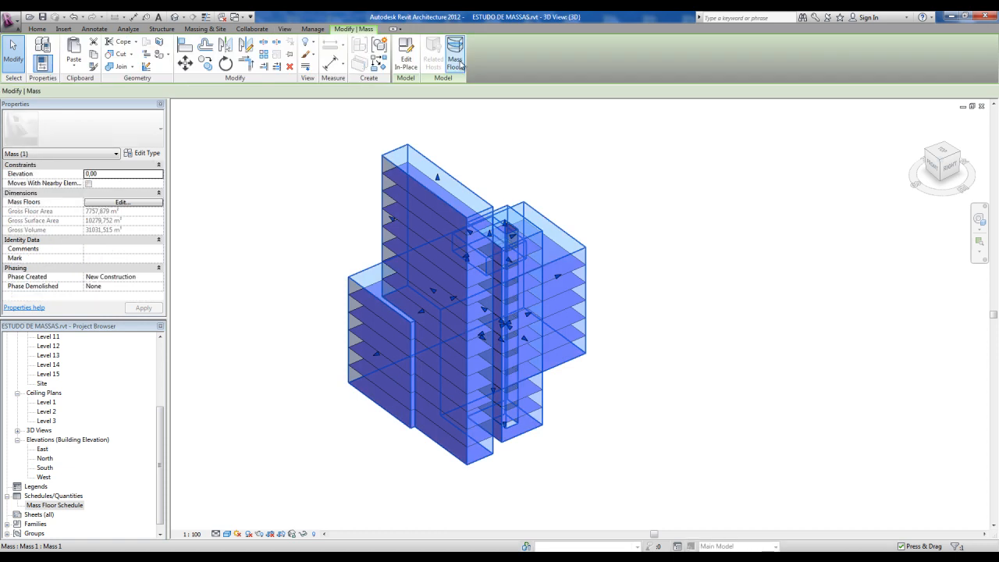
left_click(406, 62)
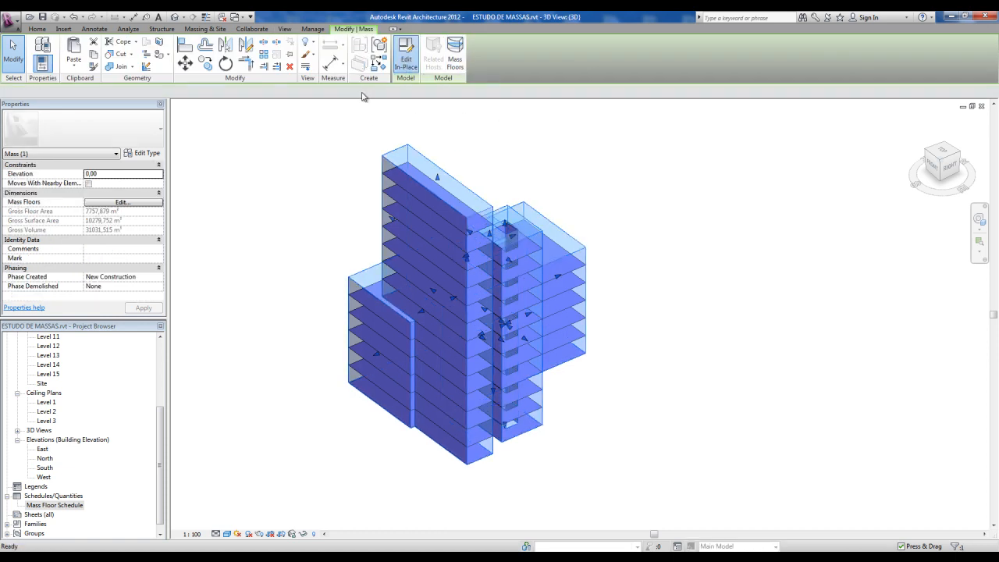
left_click(405, 178)
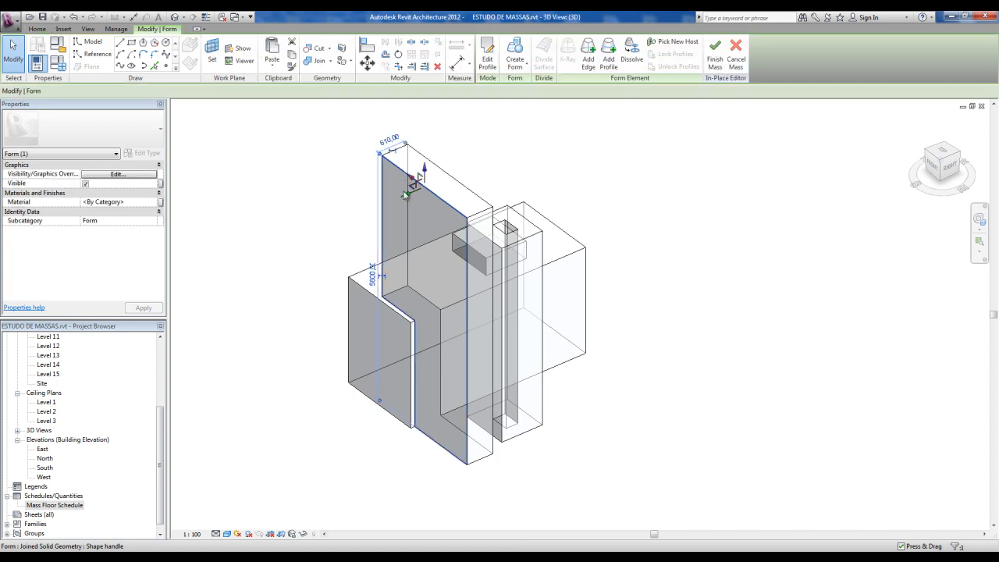
left_click_drag(384, 205, 352, 211)
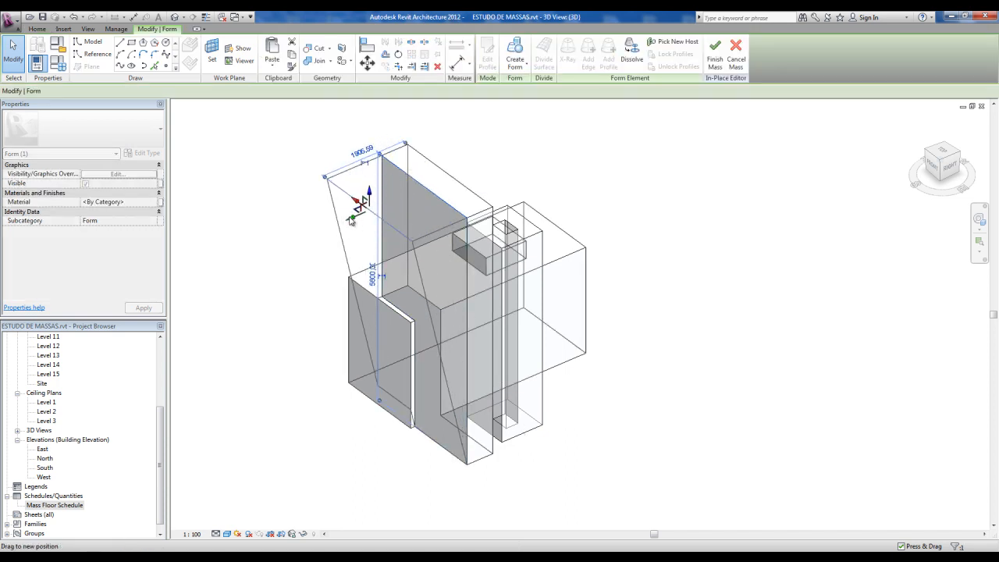
left_click(270, 280)
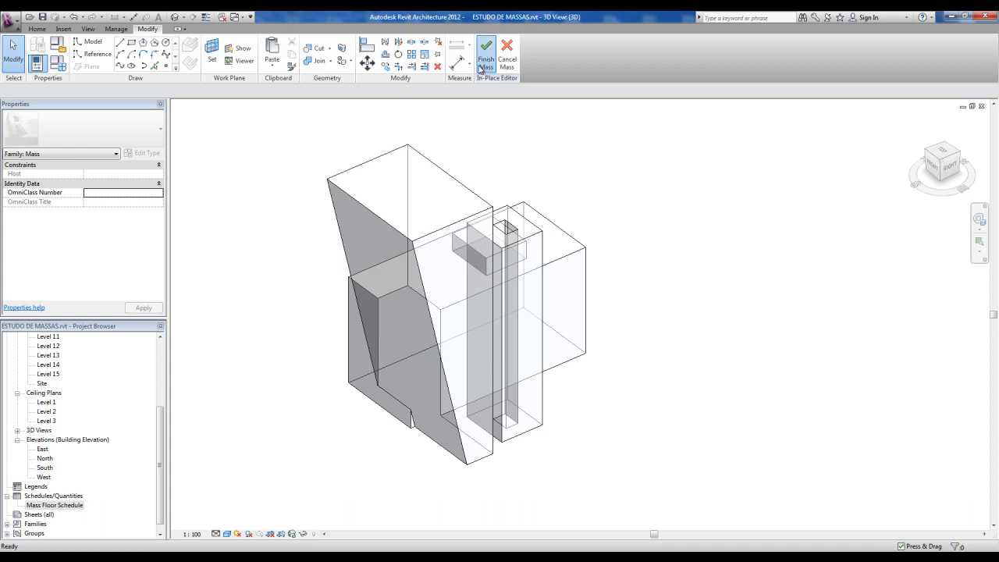
Inspect the slanted tower and its floor areas in the Mass Floor Schedule, and return to the 3D view.
middle_click_drag(656, 393, 601, 306, "shift")
middle_click_drag(388, 169, 437, 415, "shift")
double_click(55, 505)
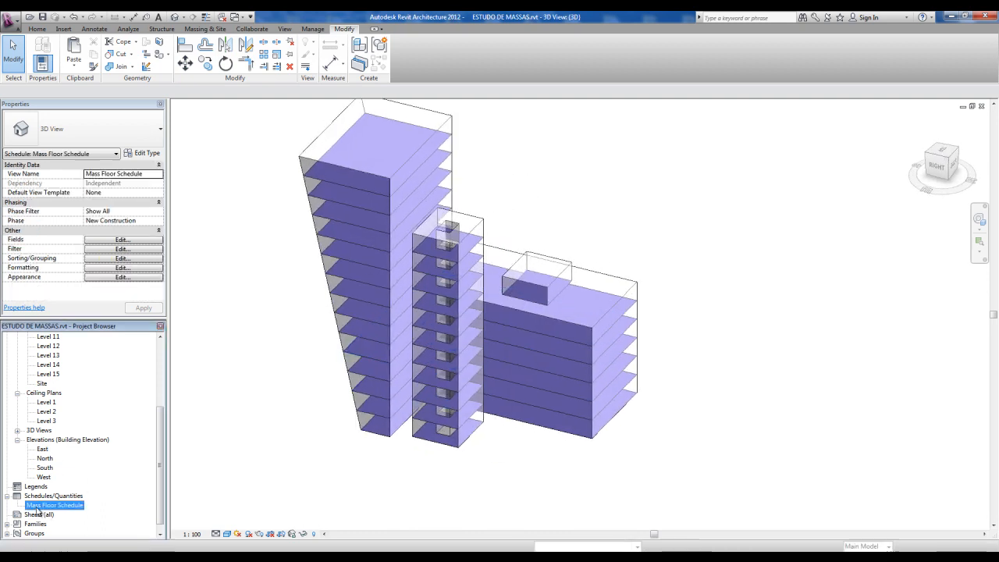
key("ctrl")
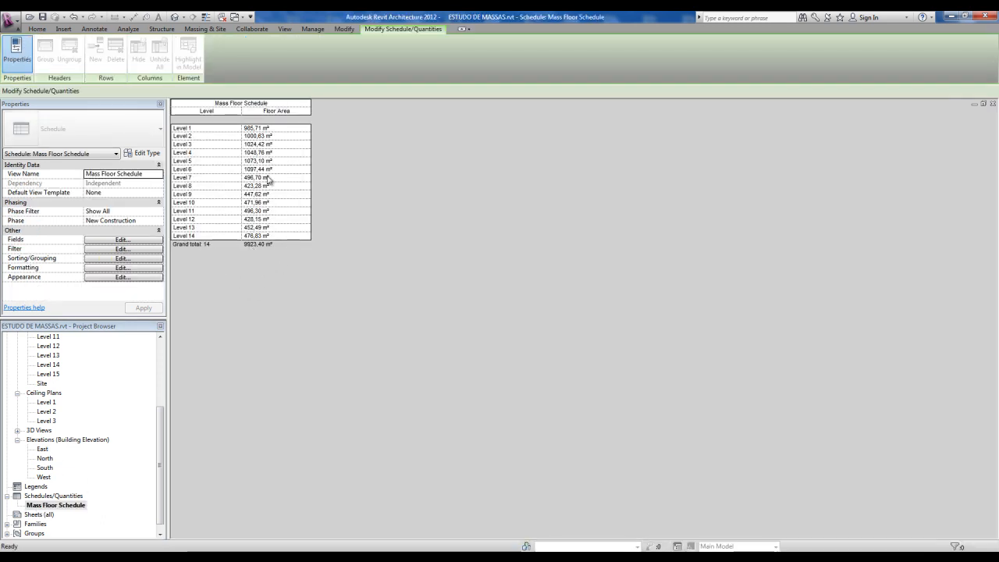
left_click(177, 16)
mouse_move(487, 390)
middle_mouse_down("shift")
mouse_move(528, 436)
mouse_move(406, 477)
mouse_move(434, 457)
mouse_move(428, 438)
middle_mouse_up("shift")
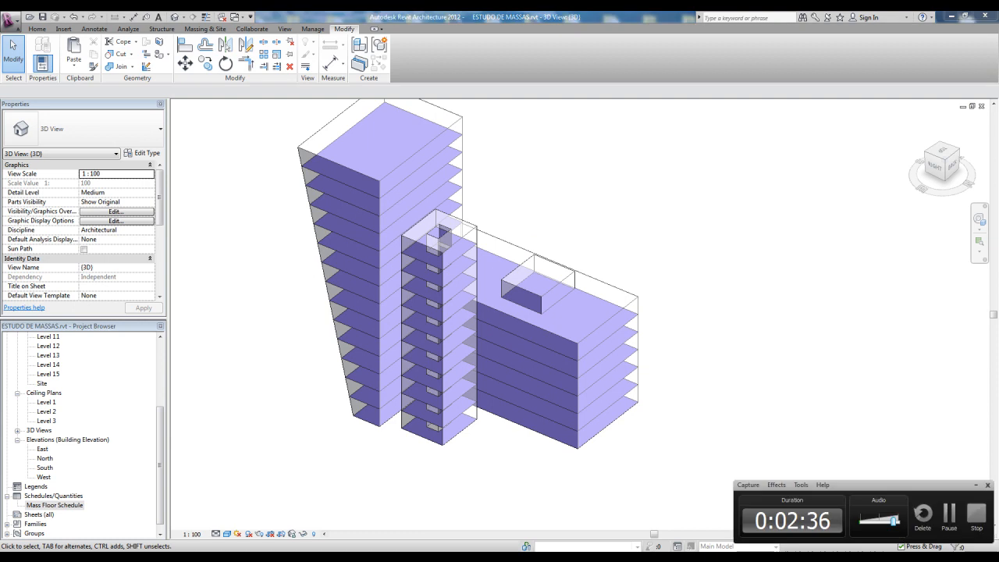
middle_click_drag(700, 422, 713, 441)
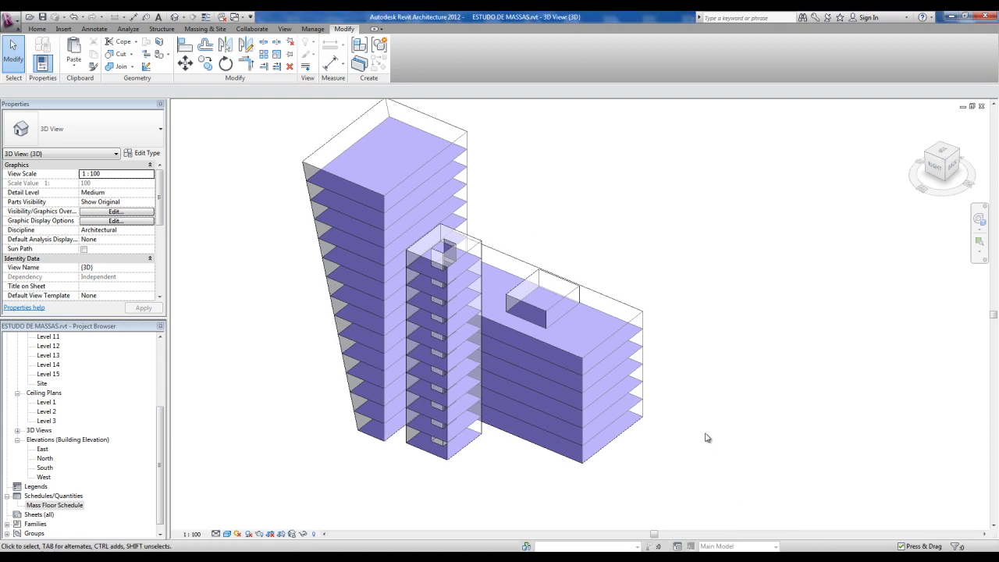
middle_click_drag(499, 485, 667, 406, "shift")
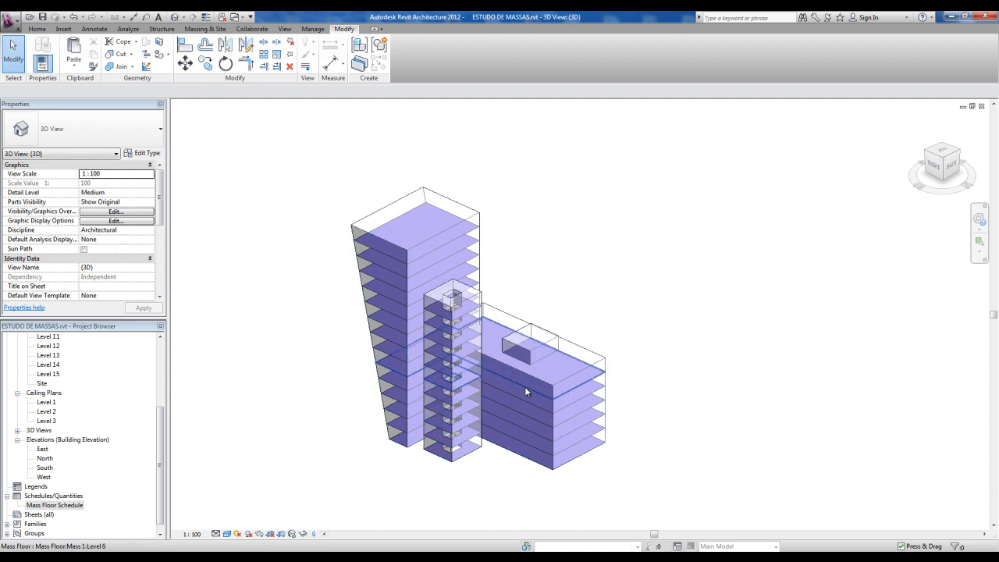
mouse_move(650, 352)
middle_mouse_down("shift")
mouse_move(546, 297)
mouse_move(480, 376)
mouse_move(598, 351)
mouse_move(654, 353)
middle_mouse_up("shift")
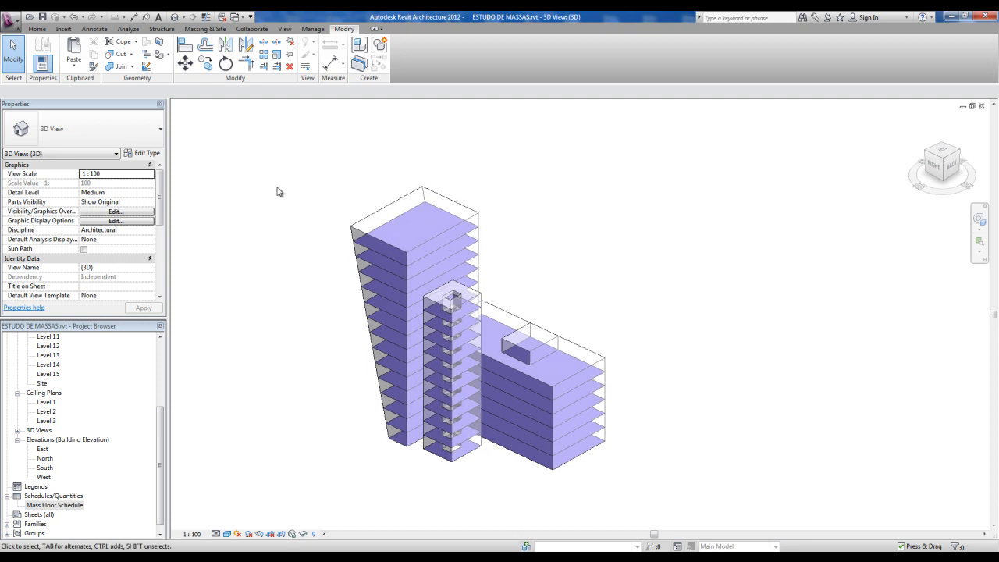
Start a Curtain System by face and select the tall tower's slanted face and the adjoining side face.
left_click(206, 29)
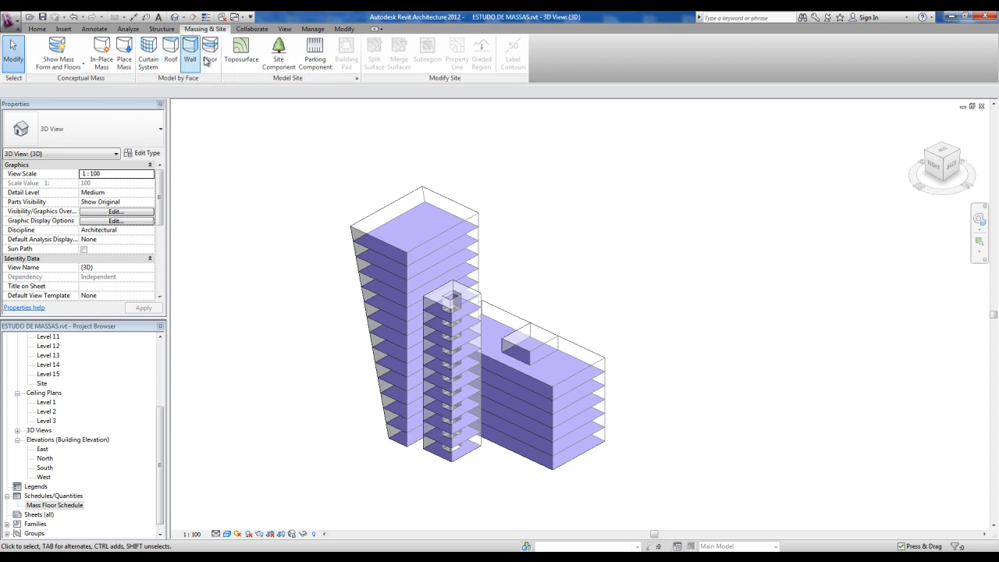
left_click(150, 66)
middle_click_drag(286, 196, 522, 279, "shift")
left_click(417, 309)
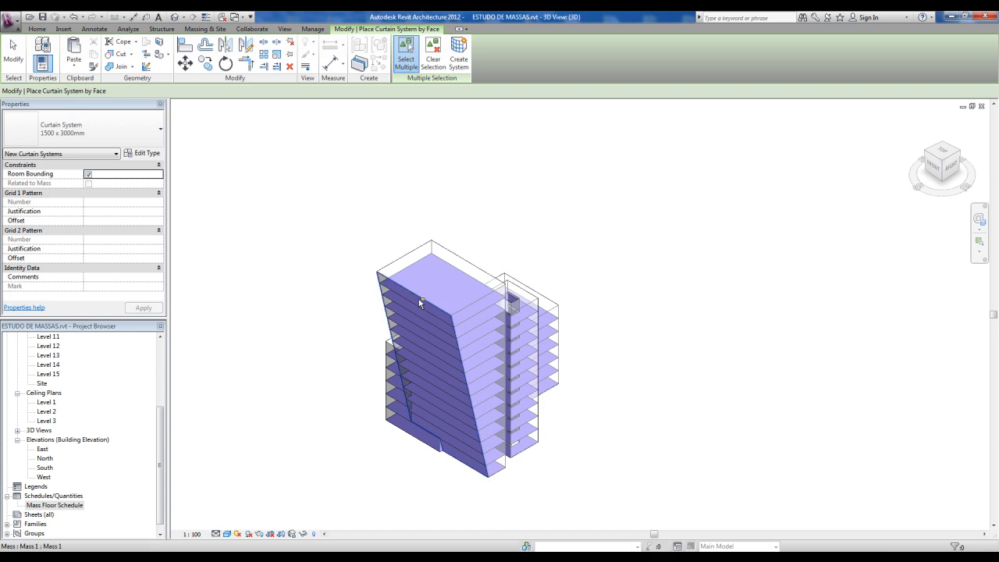
left_click(474, 309)
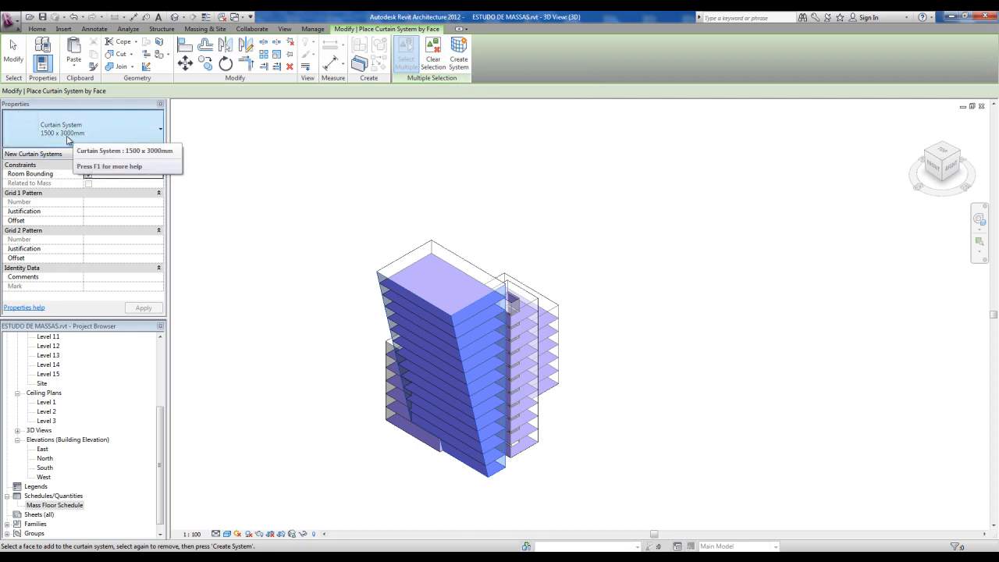
Set the curtain system type's Grid 1 spacing to 100 and Grid 2 spacing to 250, and create the system on the selected faces.
left_click(139, 154)
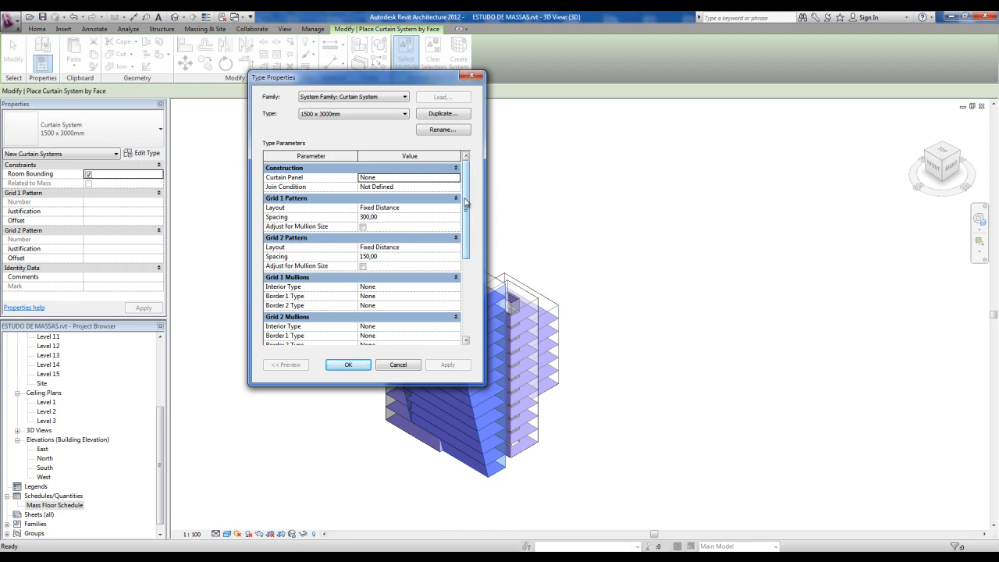
left_click(400, 219)
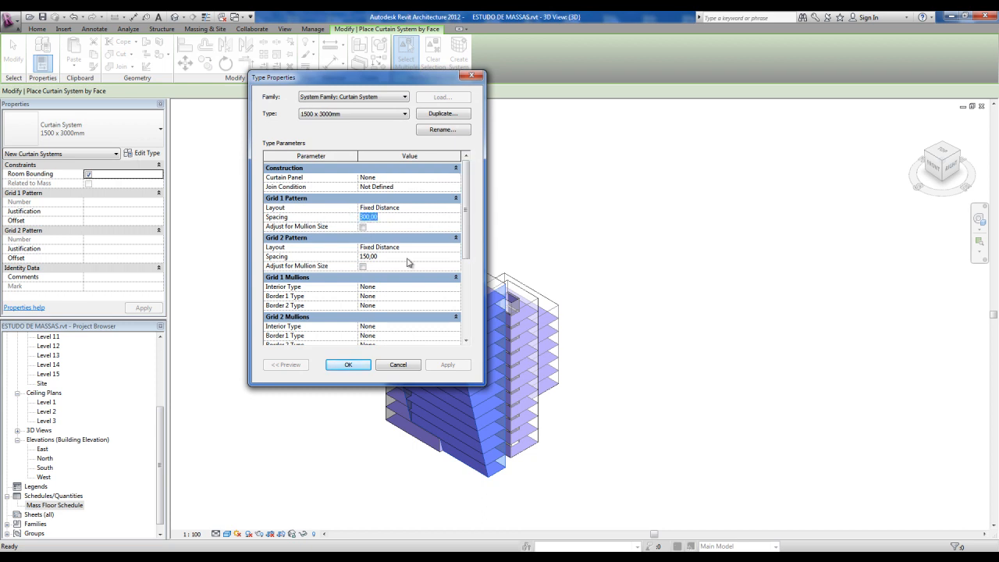
scroll(467, 244, "down", 1)
left_click(380, 266)
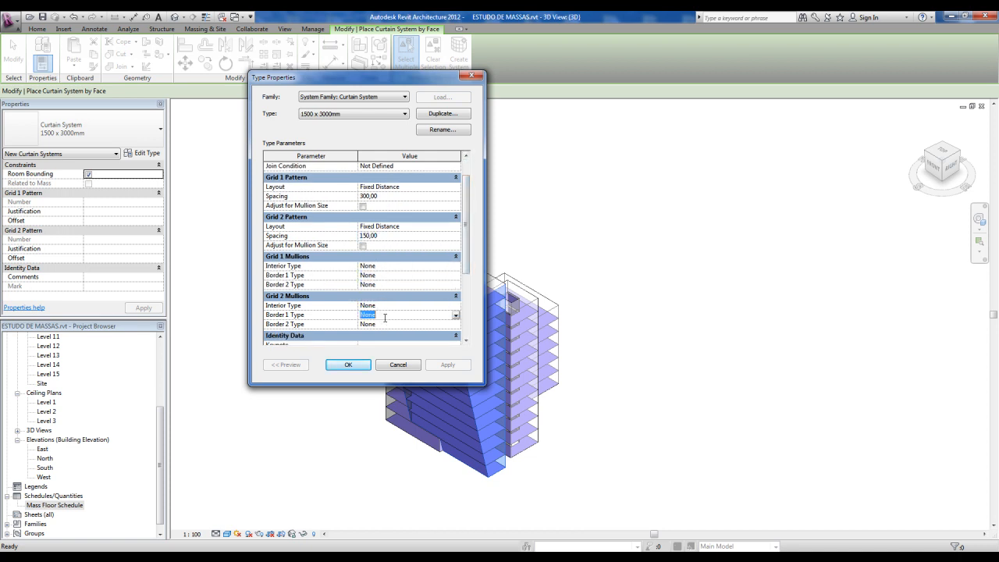
scroll(466, 256, "down", 1)
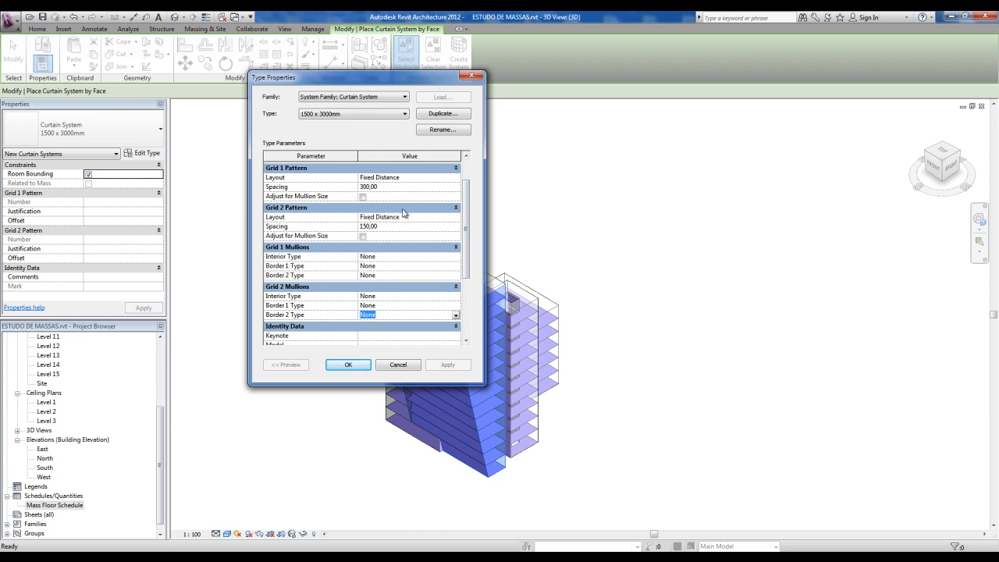
scroll(469, 230, "up", 3)
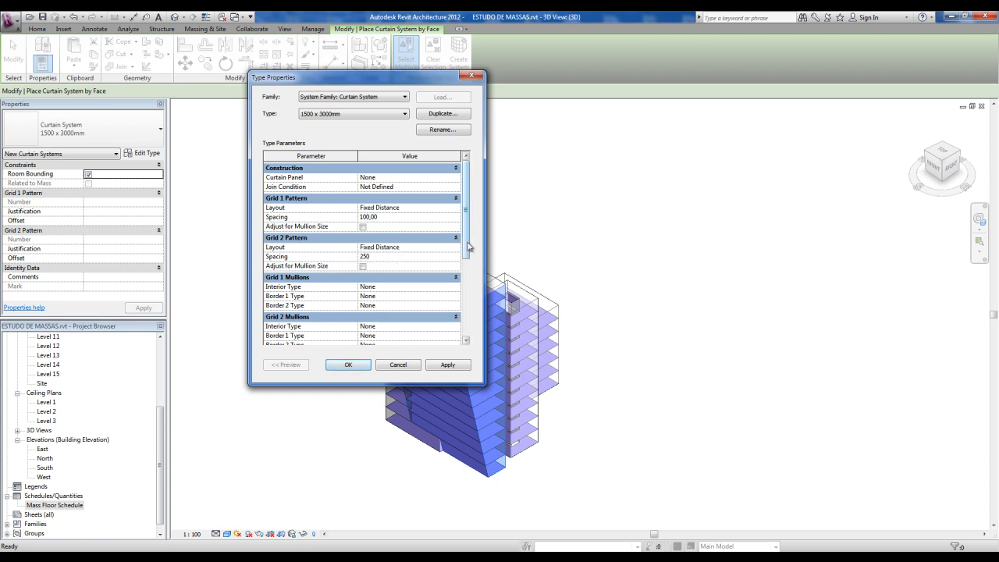
left_click(275, 182)
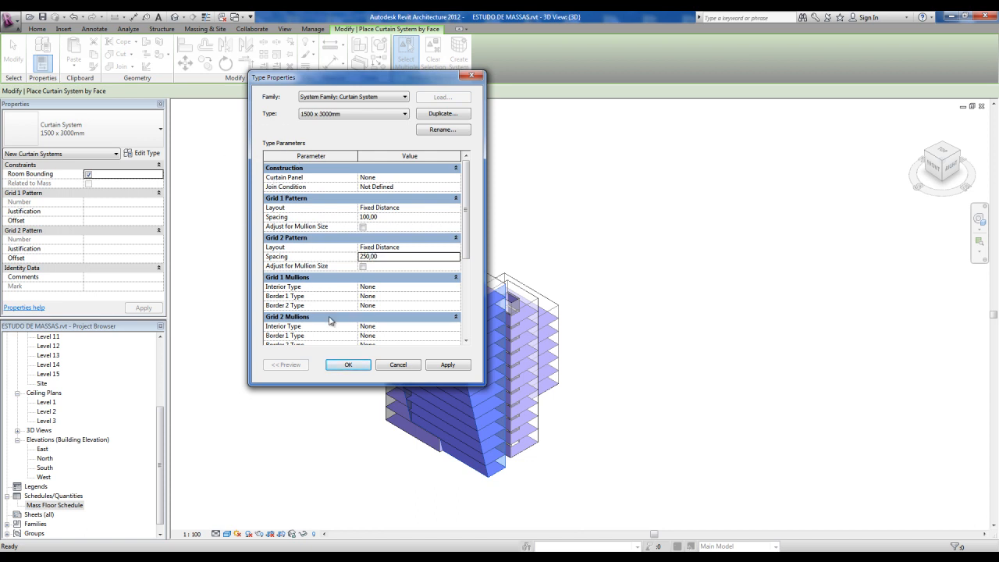
left_click(348, 365)
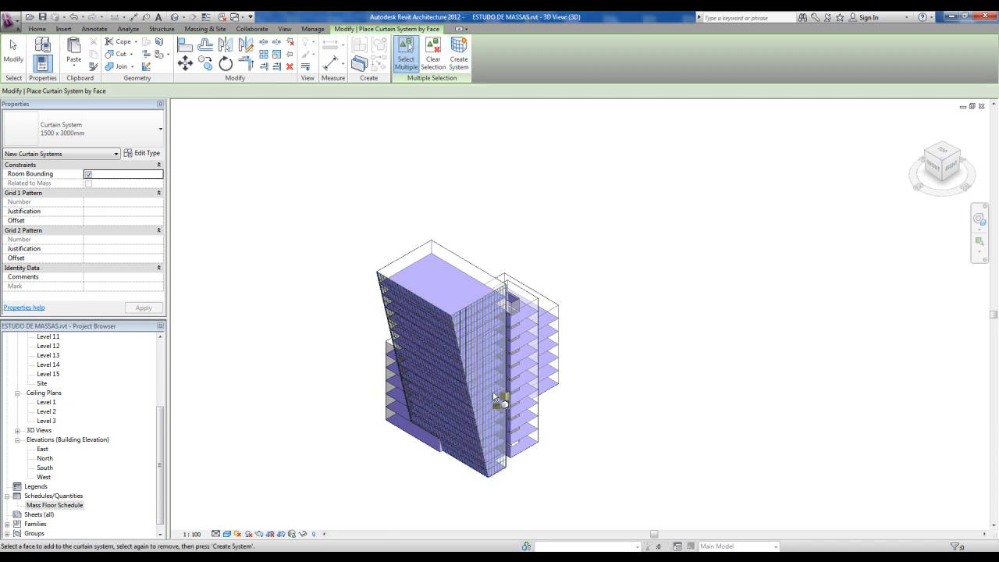
Start Wall by Face after creating the curtain system, and choose the basic wall type CW 102-50-100p.
scroll(384, 338, "up", 2)
middle_click_drag(379, 412, 441, 234, "shift")
middle_click_drag(457, 330, 547, 341, "shift")
middle_click_drag(422, 247, 285, 304, "shift")
middle_click_drag(484, 288, 380, 290, "shift")
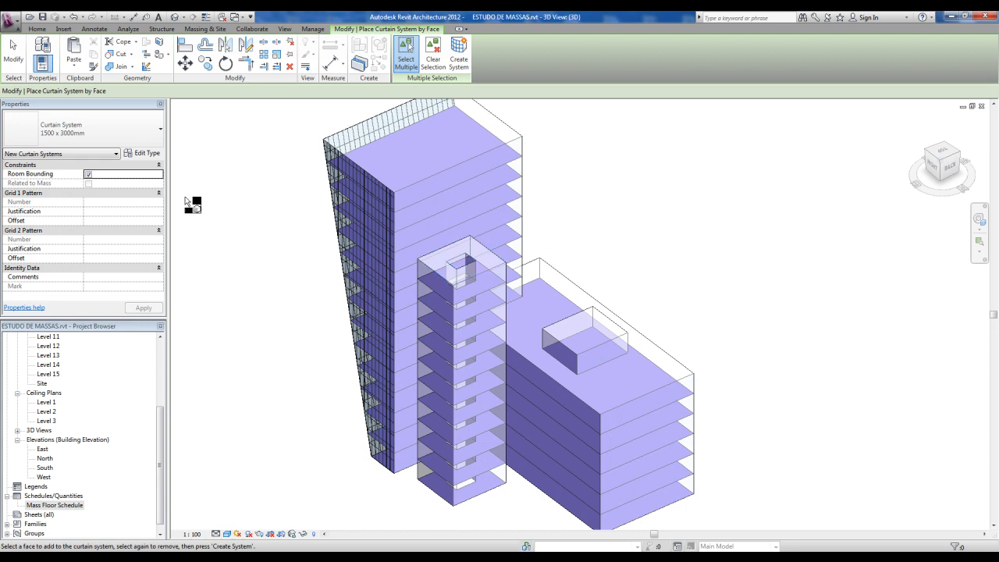
middle_click_drag(597, 265, 565, 336)
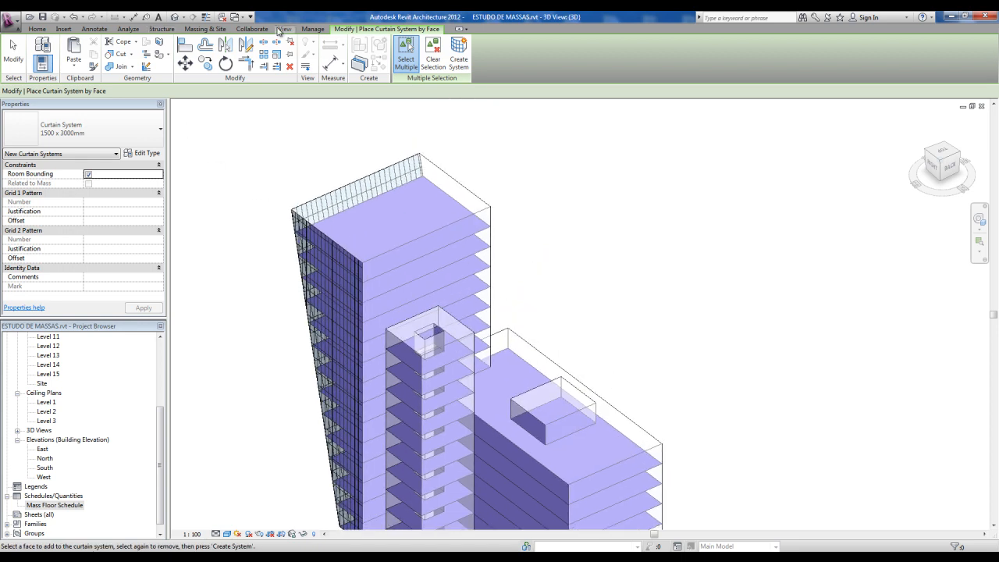
left_click(206, 30)
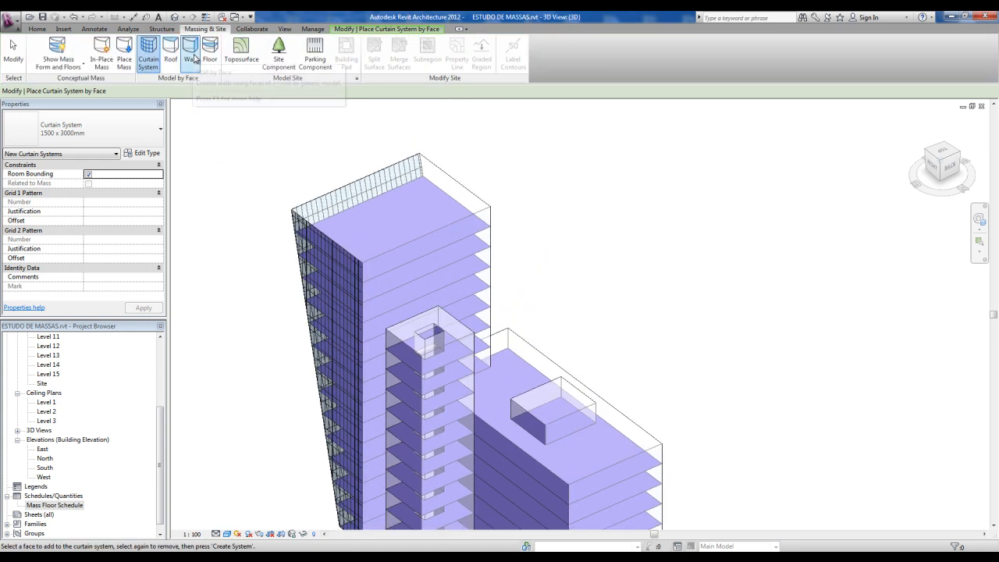
left_click(192, 59)
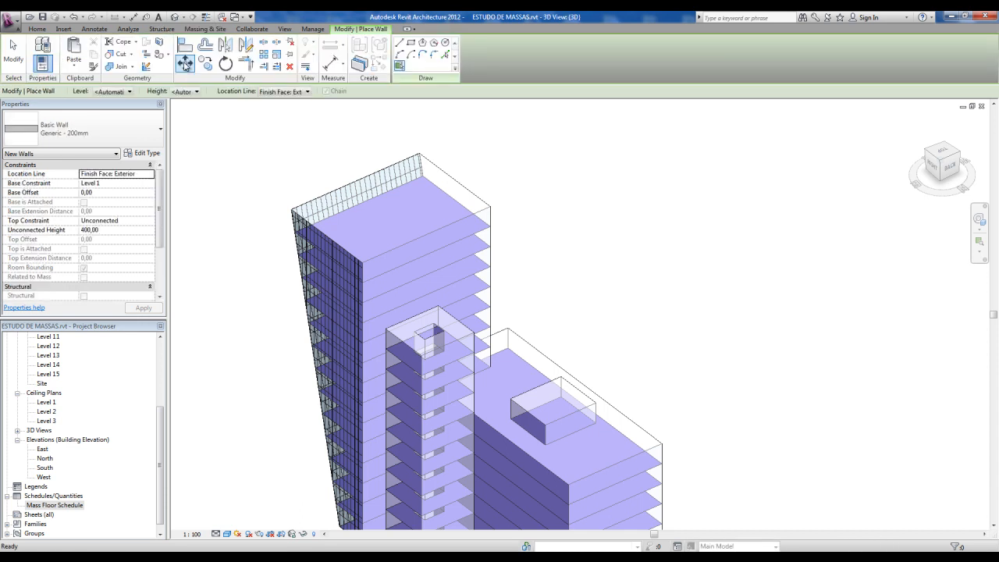
left_click(135, 135)
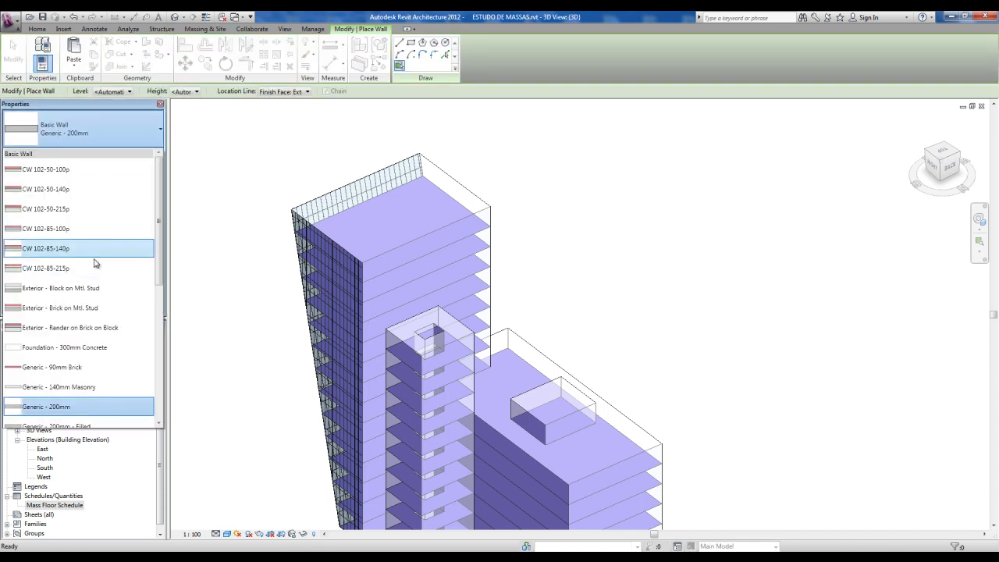
left_click(114, 176)
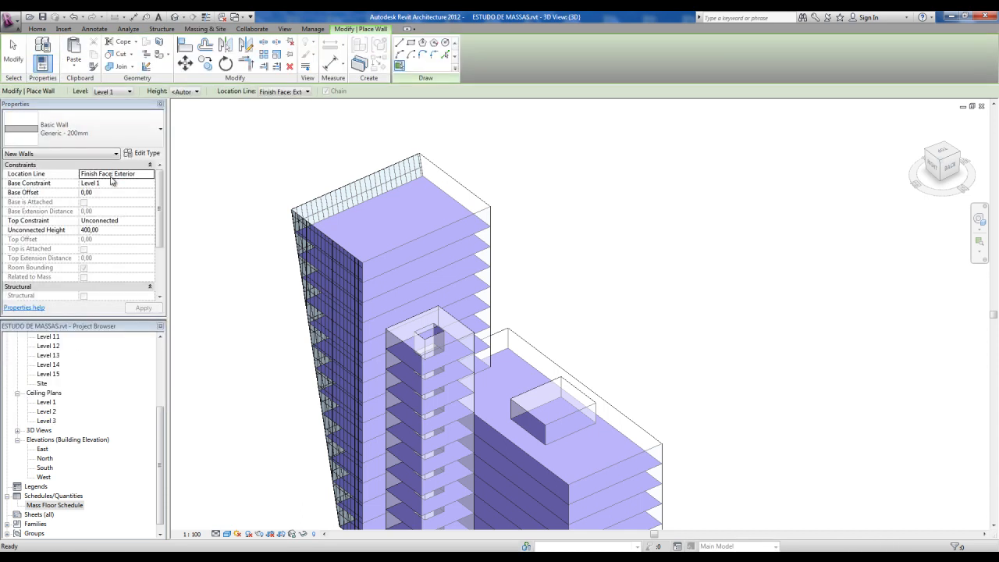
Place walls on the side faces of the small core tower and end the wall command.
middle_click_drag(422, 277, 413, 232)
scroll(386, 319, "up", 2)
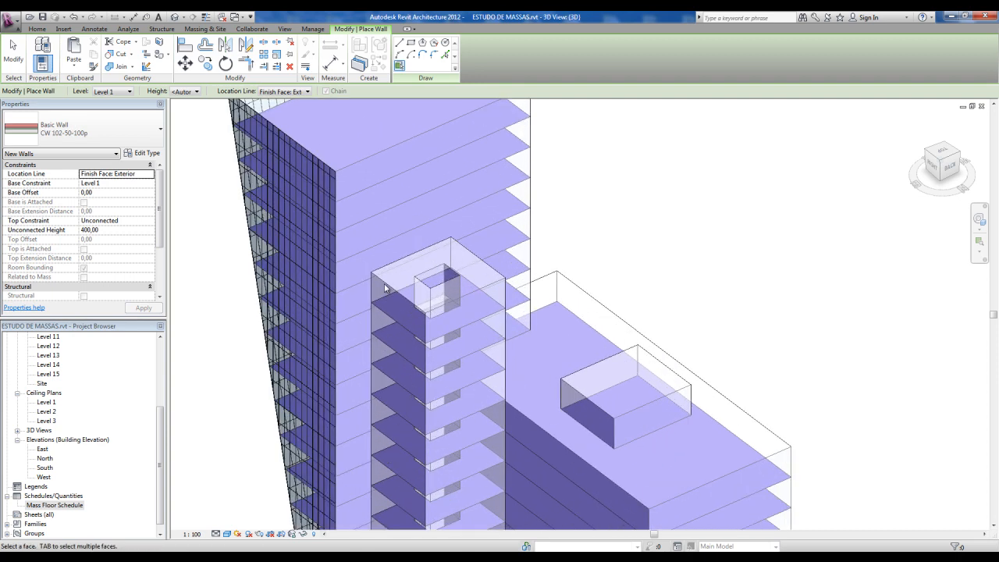
left_click(473, 295)
middle_click_drag(445, 312, 492, 325, "shift")
key("Escape")
key("Escape")
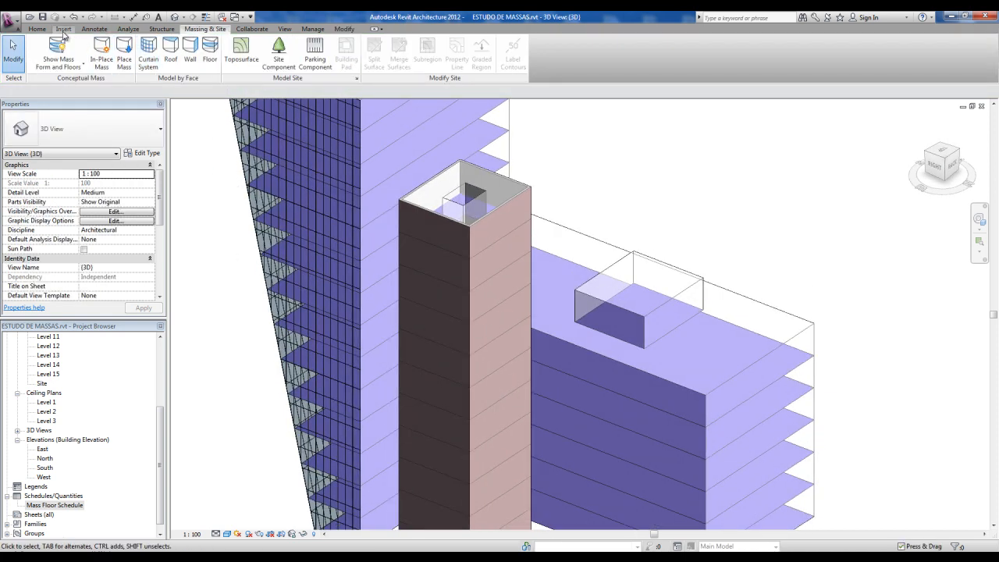
Place several staggered M_Fixed 0610 x 1830mm windows down the upper part of the core tower's dark side wall.
left_click(37, 29)
left_click(85, 48)
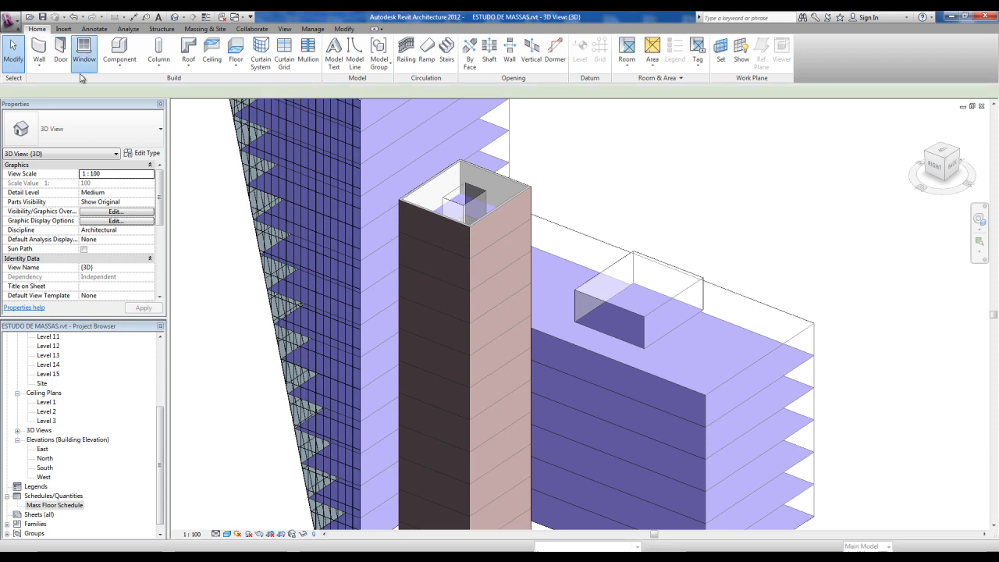
left_click(86, 129)
left_click(66, 231)
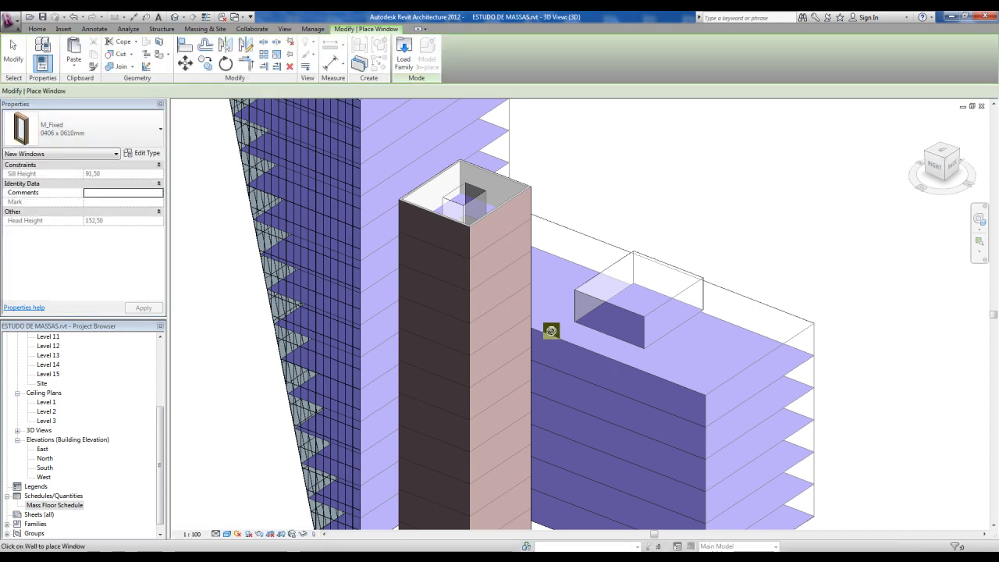
left_click(442, 328)
left_click(427, 357)
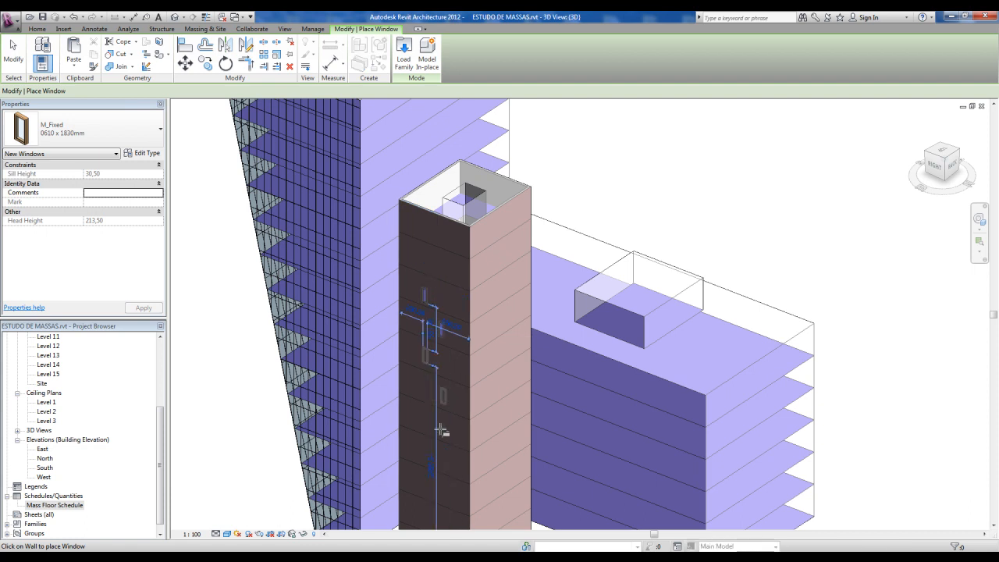
left_click(442, 422)
left_click(423, 450)
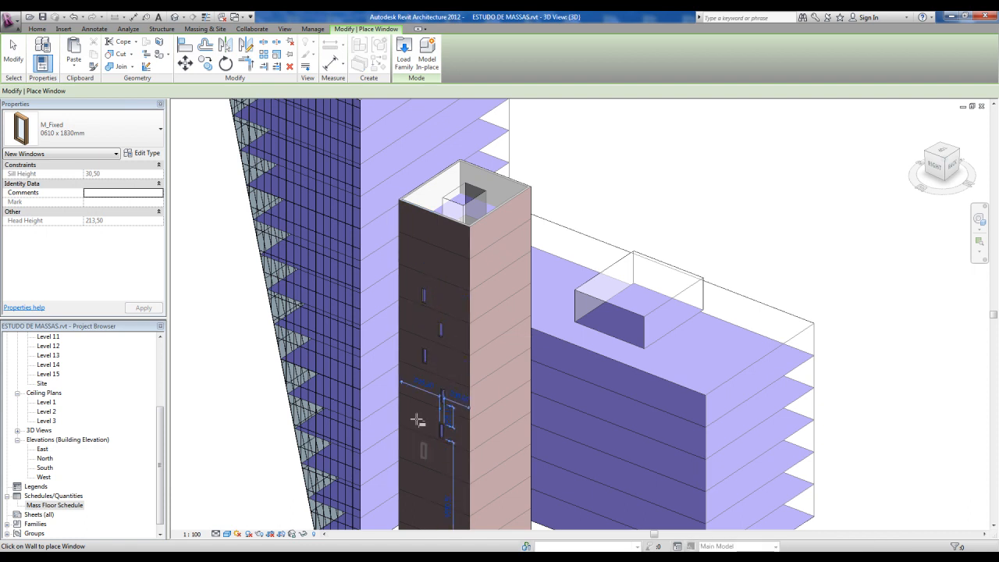
Add one more M_Fixed 0610 x 1830mm window near the base of the same core wall and end window placement.
scroll(413, 397, "down", 1)
middle_click_drag(440, 480, 444, 301)
scroll(443, 301, "up", 1)
left_click(438, 310)
key("Escape")
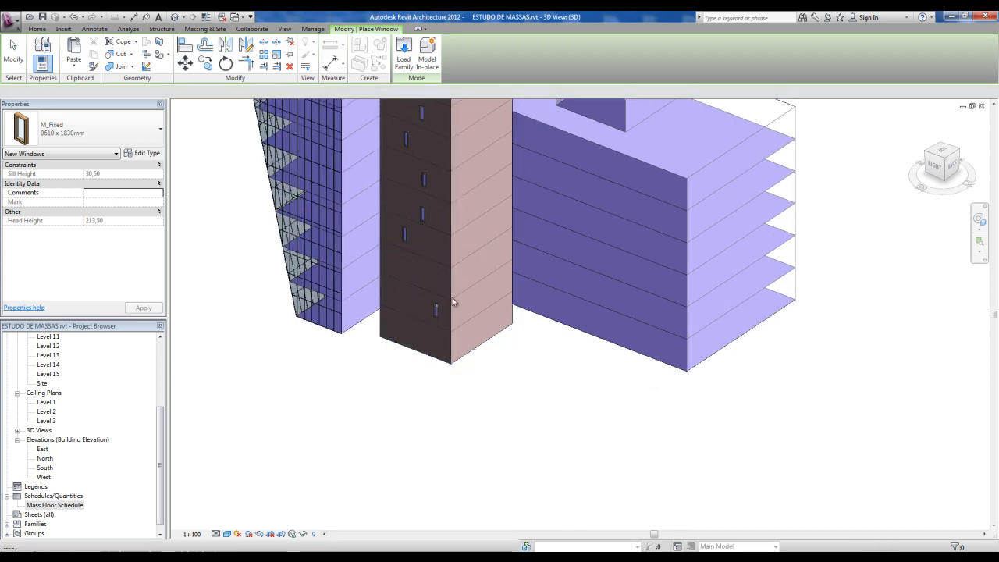
key("Escape")
Start Floor by Face with the Generic 150mm type and select all mass floors of the building.
middle_click_drag(399, 417, 633, 332, "shift")
left_click(208, 28)
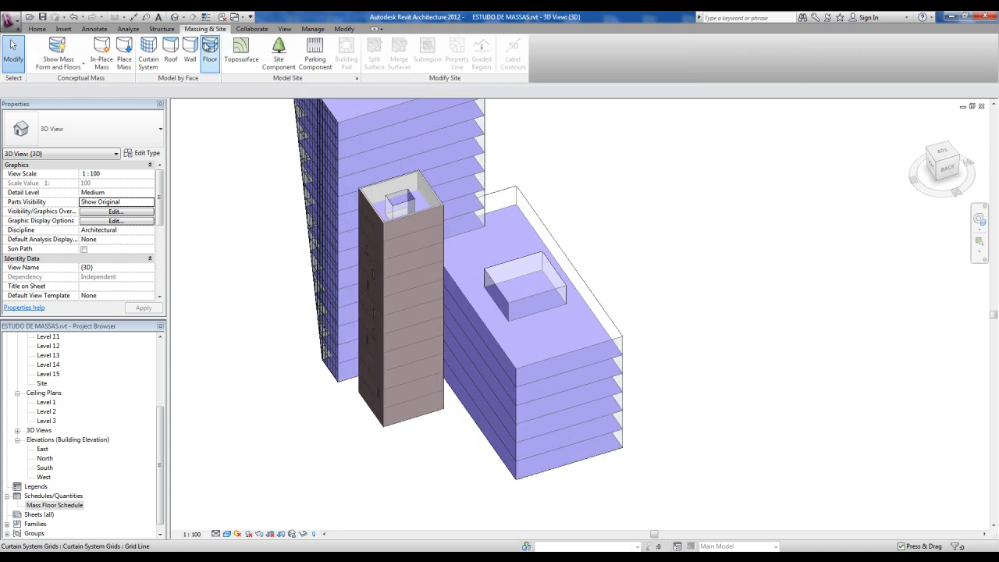
left_click(208, 46)
middle_click_drag(449, 285, 447, 337)
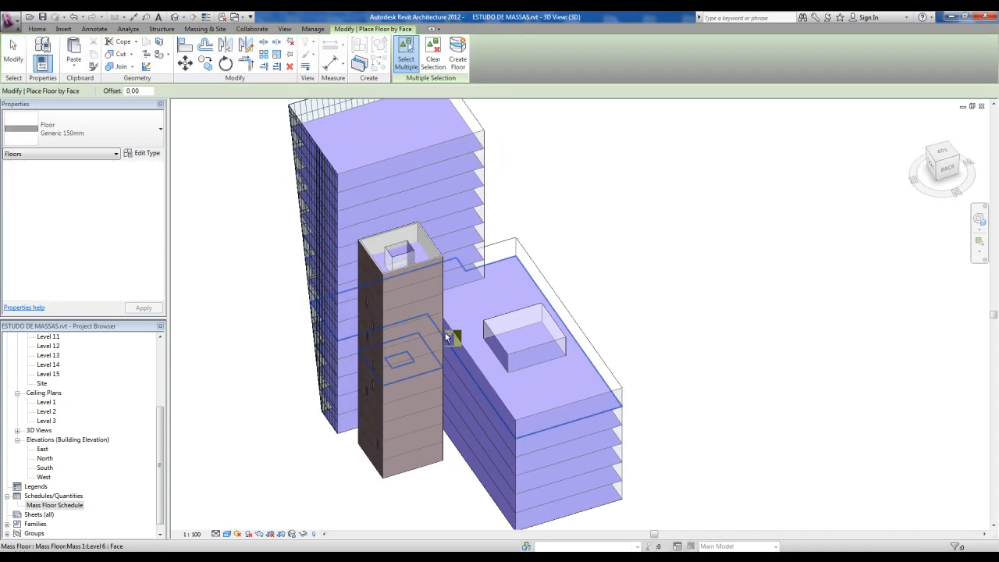
scroll(446, 336, "down", 3)
left_click_drag(291, 132, 576, 482)
scroll(528, 375, "up", 2)
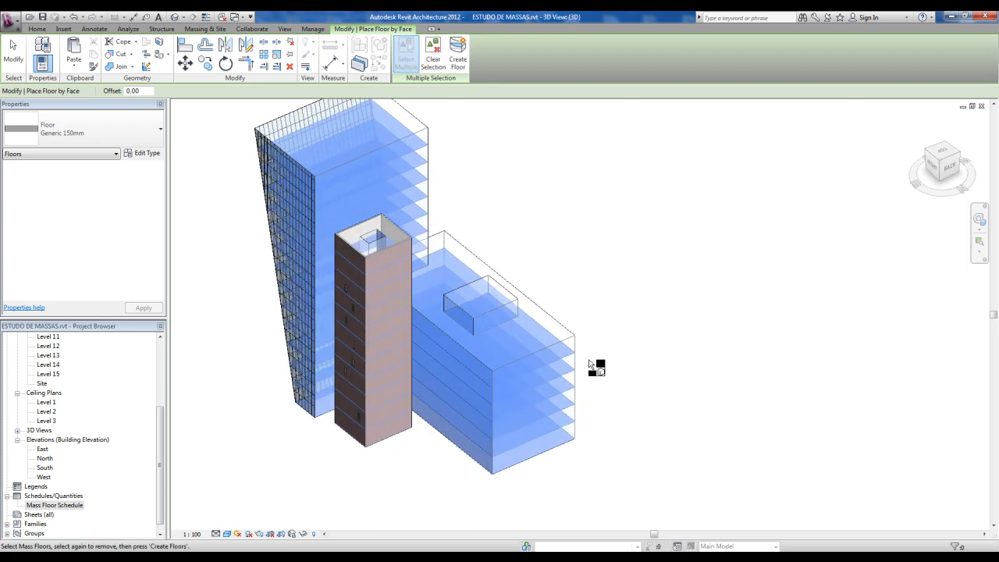
Set the floor offset to 10 and create the floors on the selected mass floors.
middle_click_drag(576, 352, 623, 367, "shift")
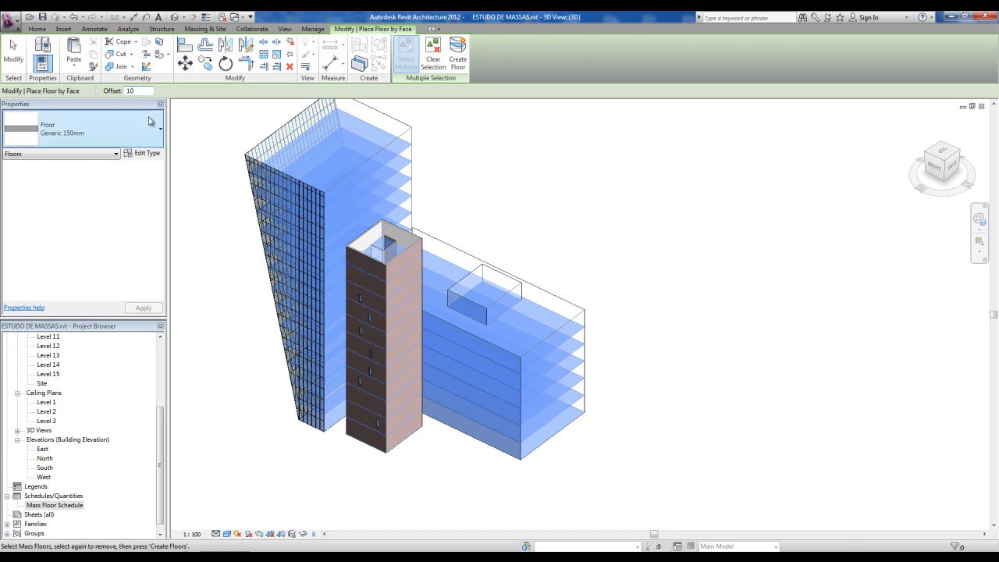
double_click(129, 90)
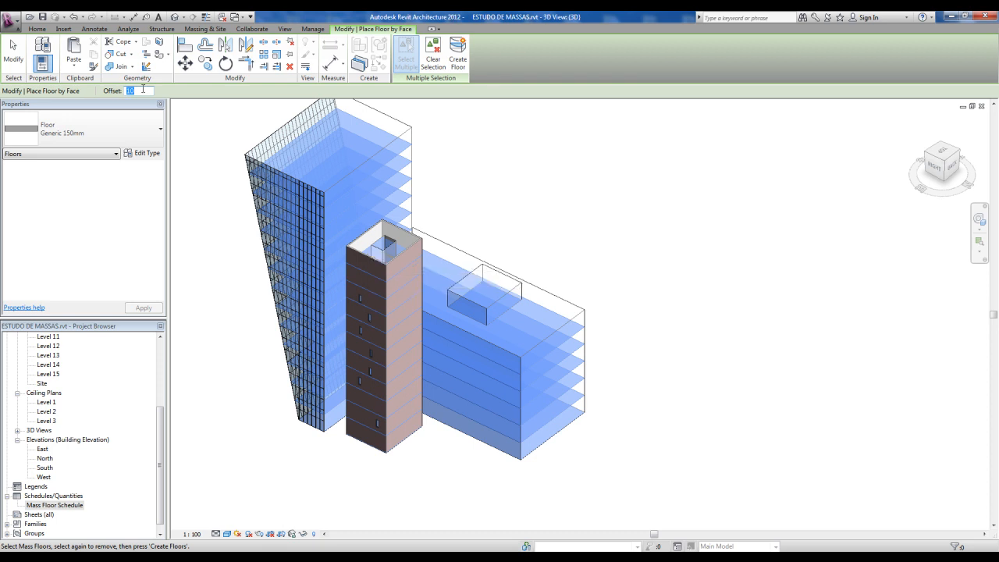
left_click(458, 56)
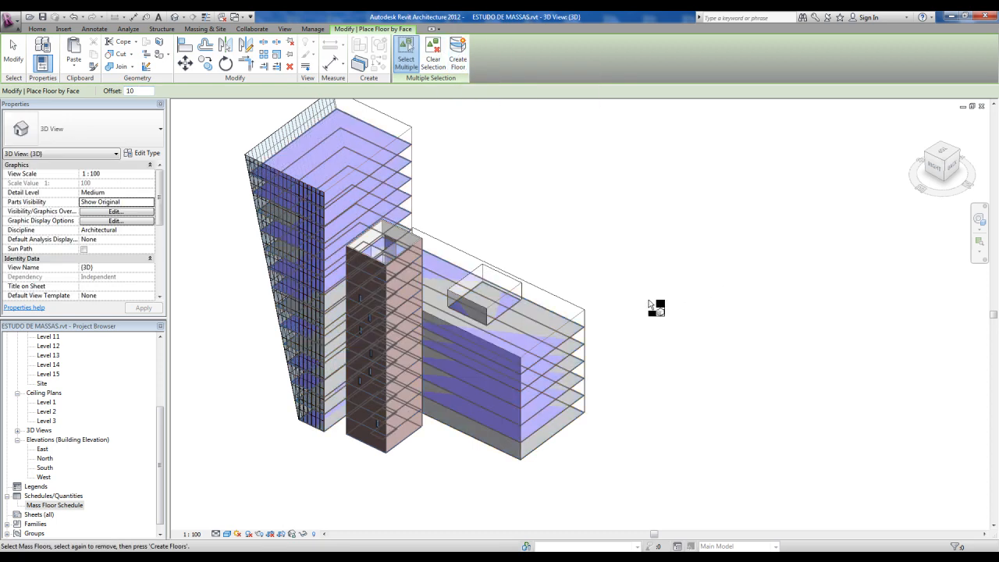
key("Escape")
Examine the generated floors and hide the mass form and mass floors in the 3D view.
scroll(726, 229, "up", 4)
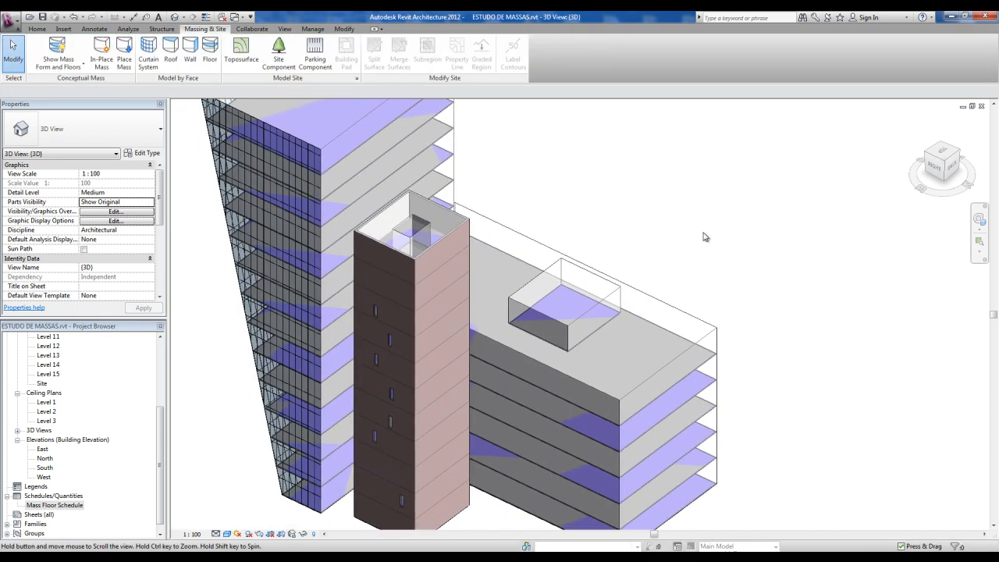
middle_click_drag(677, 177, 545, 216, "shift")
scroll(647, 242, "down", 2)
middle_click_drag(641, 216, 622, 272, "shift")
left_click(610, 319)
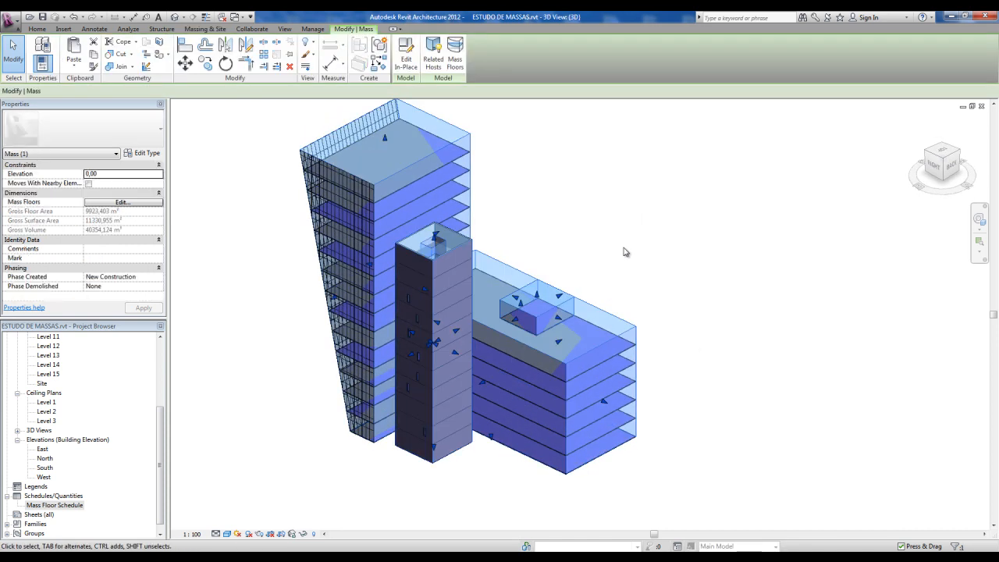
left_click(624, 252)
middle_click_drag(662, 300, 690, 315, "shift")
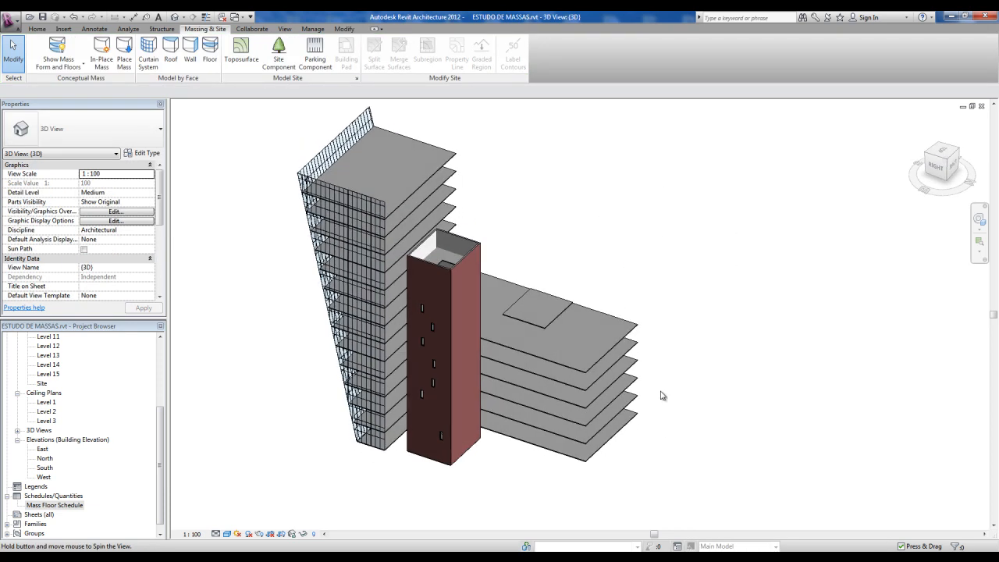
Examine the curtain system, the core walls with windows, and the floor slabs from several angles.
middle_click_drag(425, 305, 397, 377, "shift")
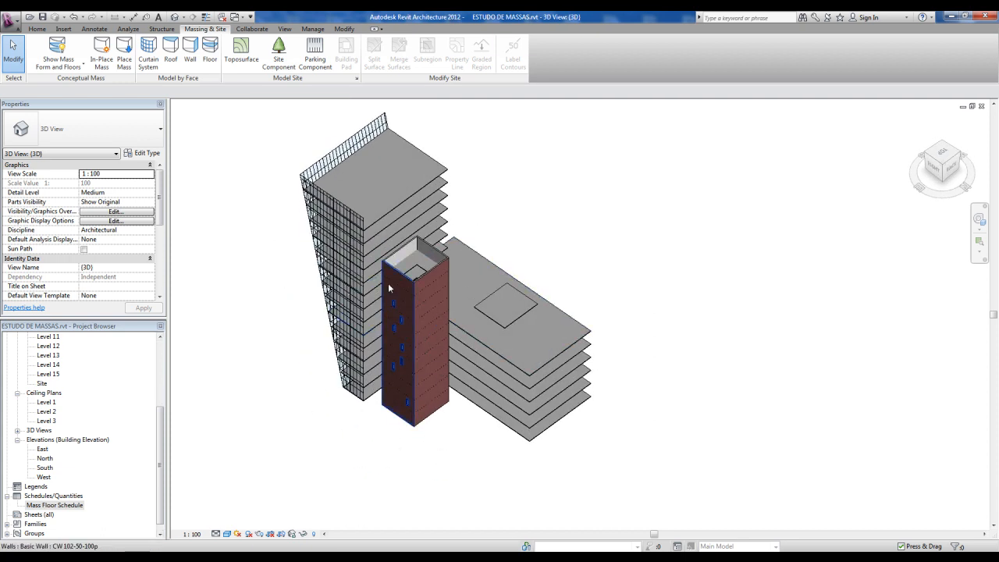
scroll(438, 250, "up", 5)
scroll(464, 302, "down", 5)
mouse_move(464, 302)
middle_mouse_down("shift")
mouse_move(472, 324)
mouse_move(642, 277)
mouse_move(573, 292)
mouse_move(477, 294)
middle_mouse_up("shift")
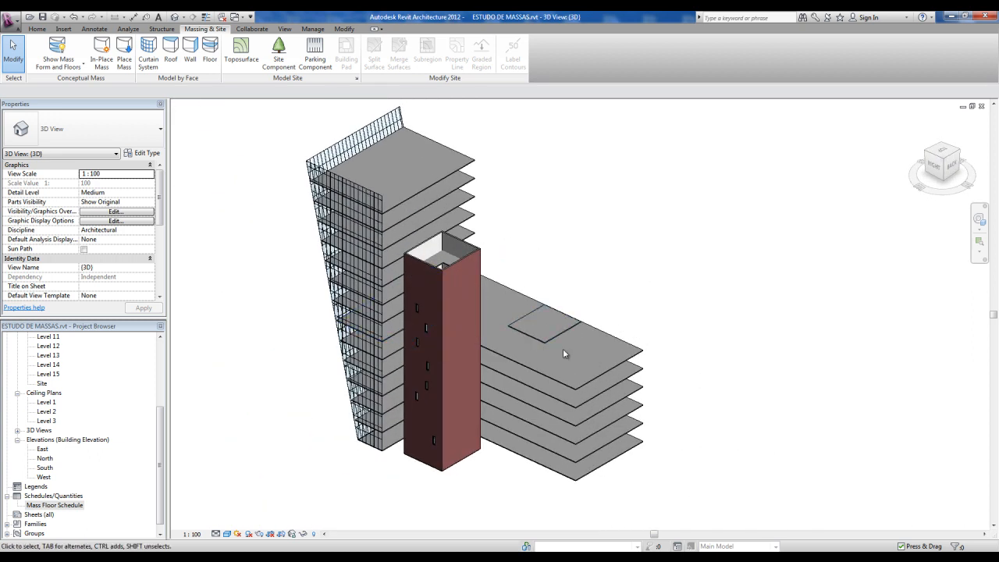
mouse_move(537, 387)
middle_mouse_down("shift")
mouse_move(513, 322)
mouse_move(525, 384)
middle_mouse_up("shift")
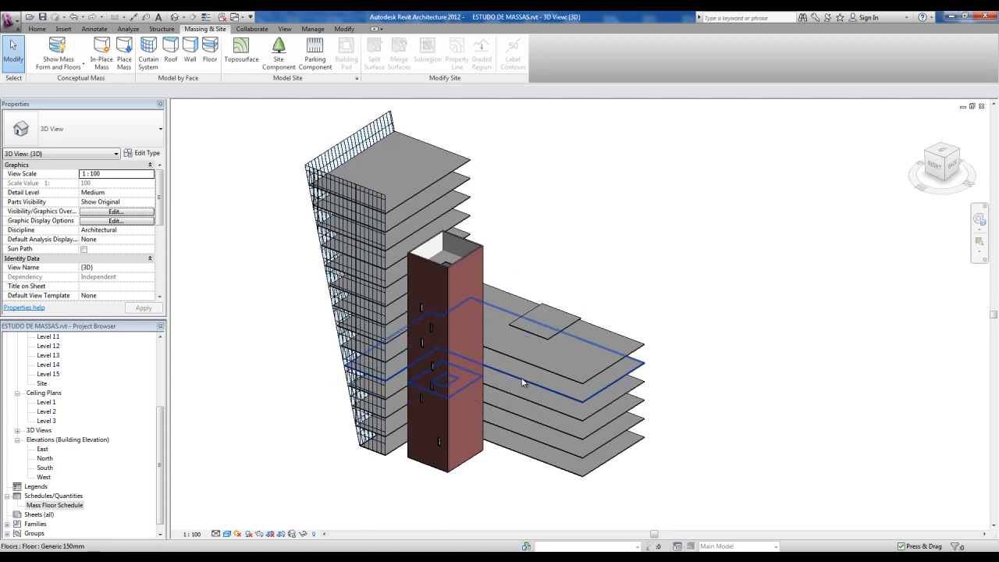
middle_click_drag(524, 383, 486, 366, "shift")
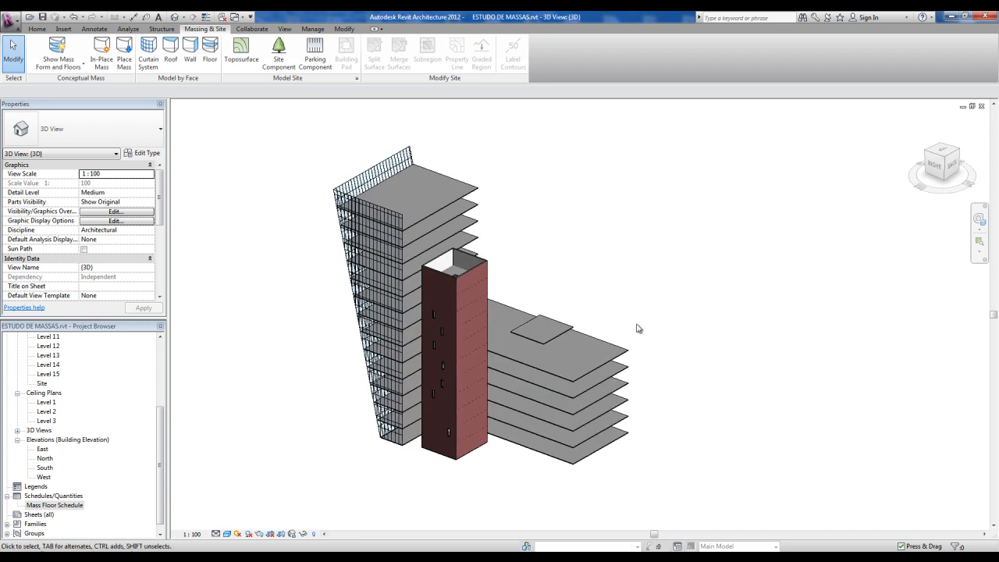
middle_click_drag(509, 330, 513, 361, "shift")
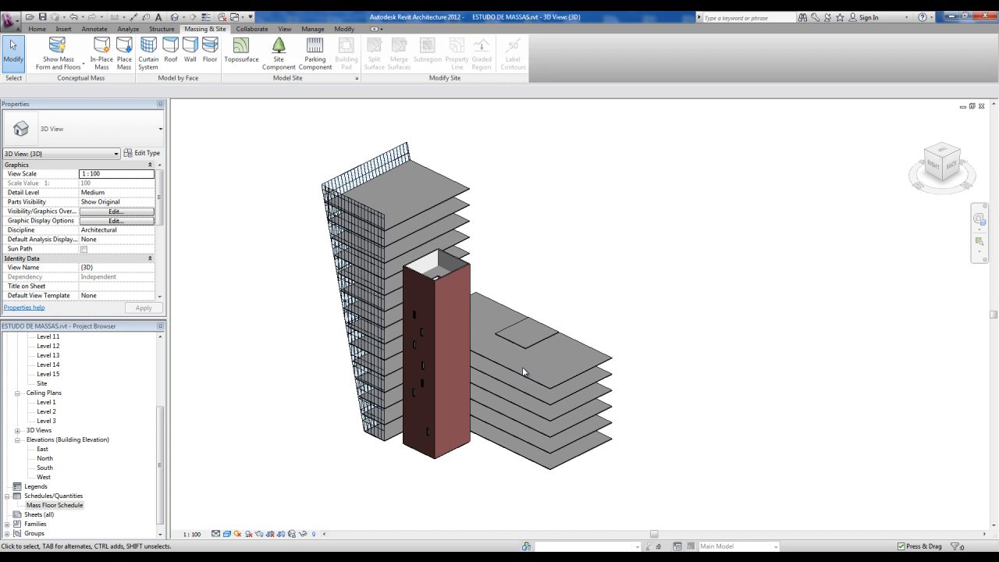
middle_click_drag(522, 372, 643, 438, "shift")
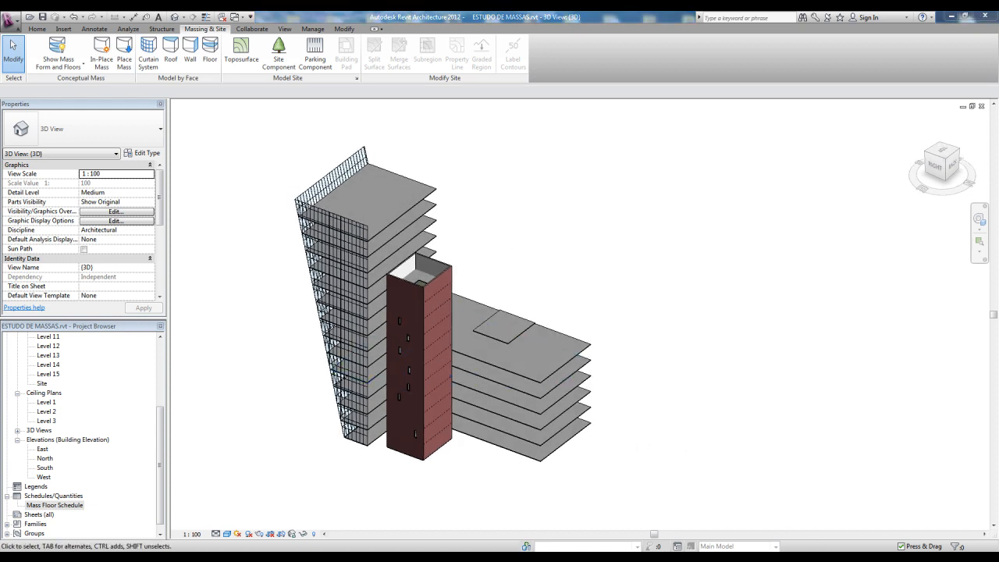
left_click(950, 516)
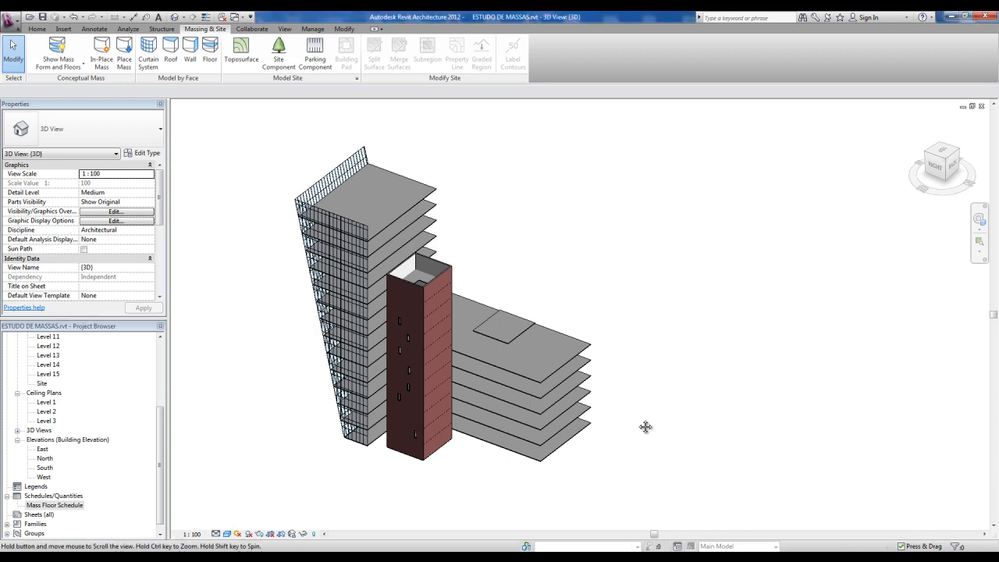
Select the entire building, including curtain systems, walls, windows and floors, and delete it.
middle_click_drag(645, 427, 649, 426)
scroll(638, 419, "down", 1)
middle_click_drag(656, 390, 665, 389, "shift")
left_click_drag(274, 154, 669, 514)
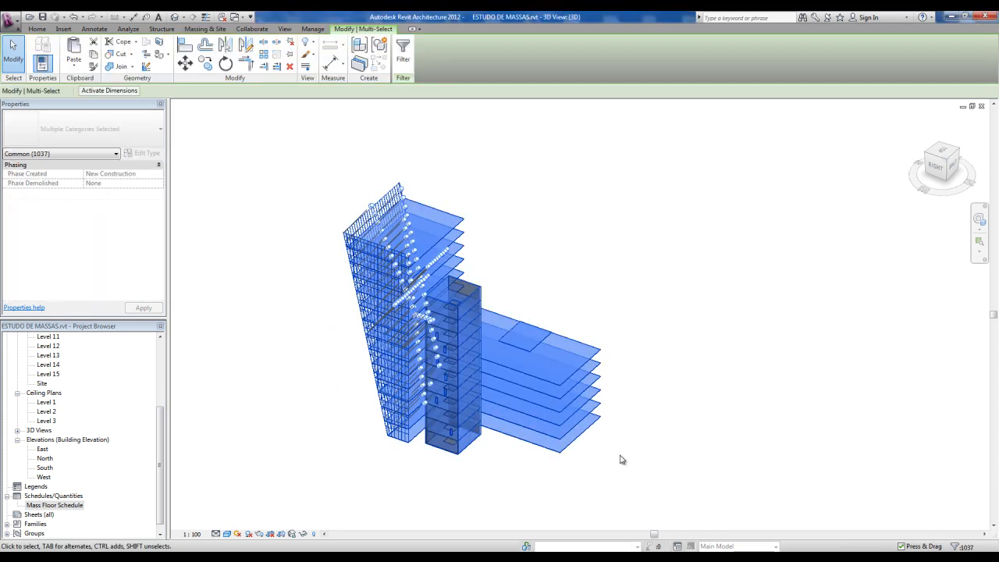
key("Delete")
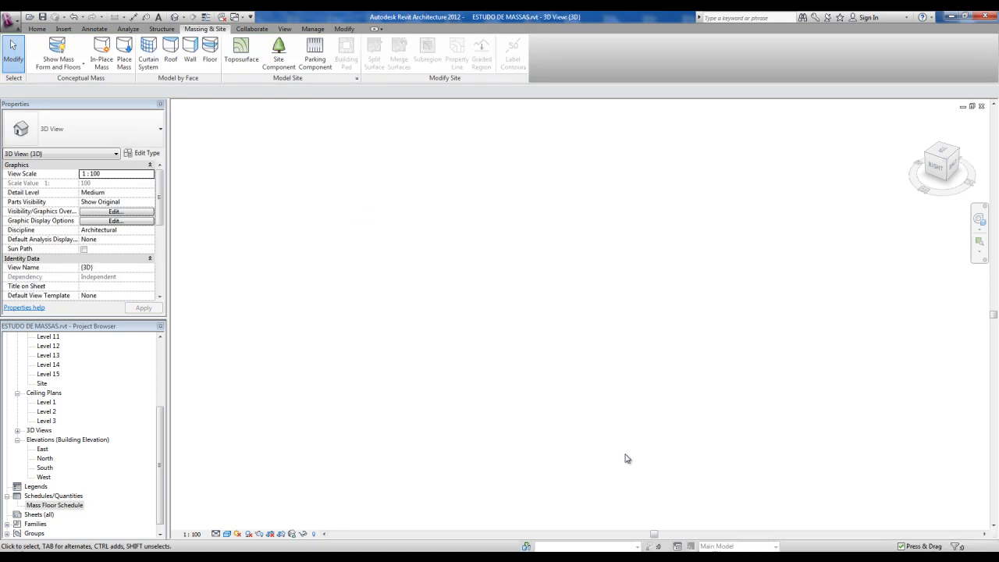
Go to the Level 1 floor plan.
left_click(830, 552)
left_click(983, 508)
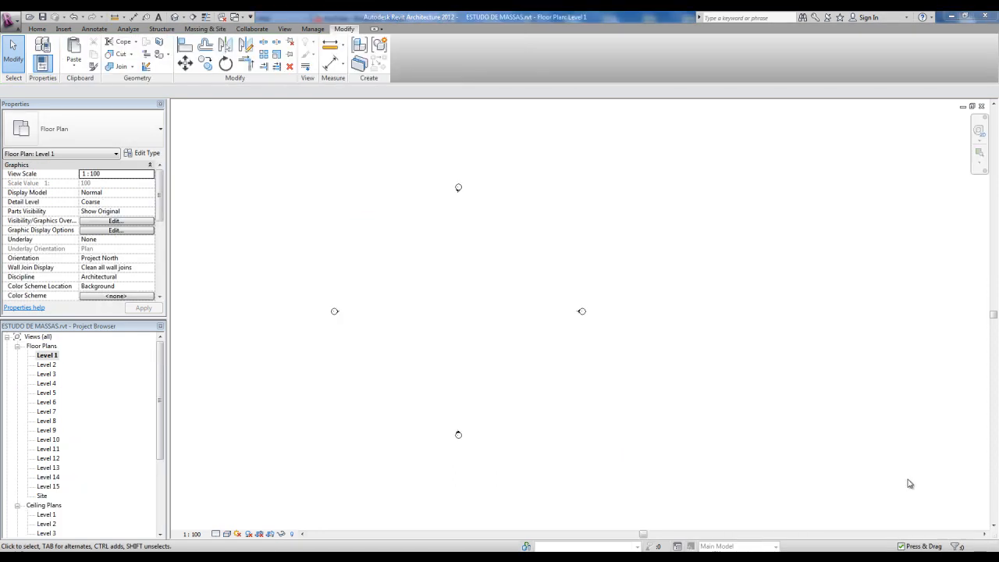
left_click(501, 364)
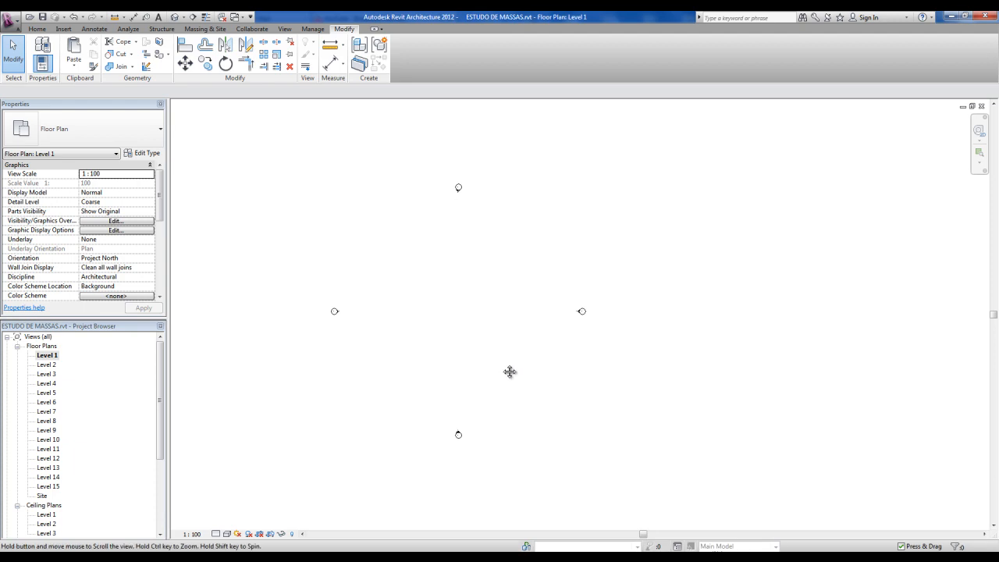
middle_click_drag(495, 219, 512, 226)
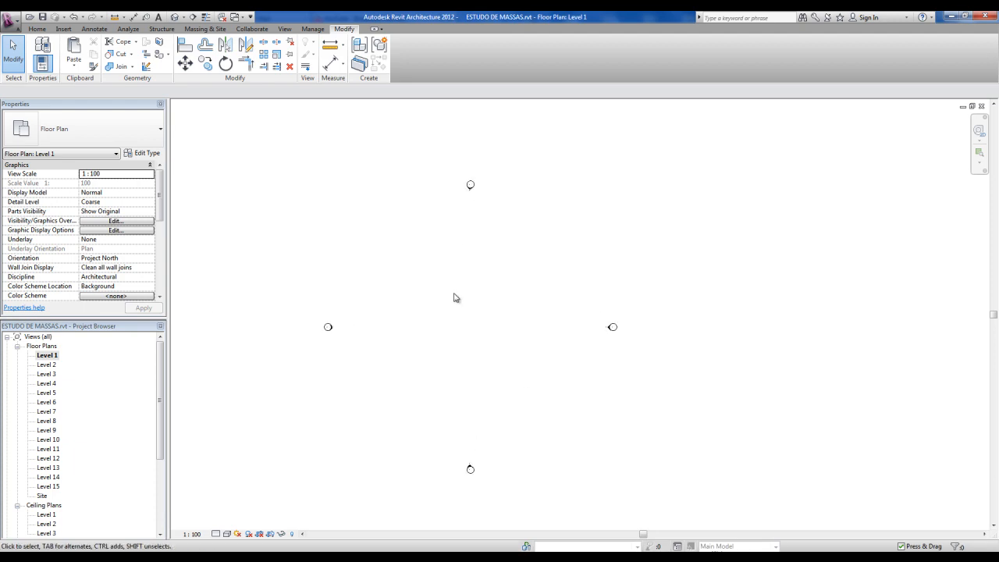
left_click(50, 357)
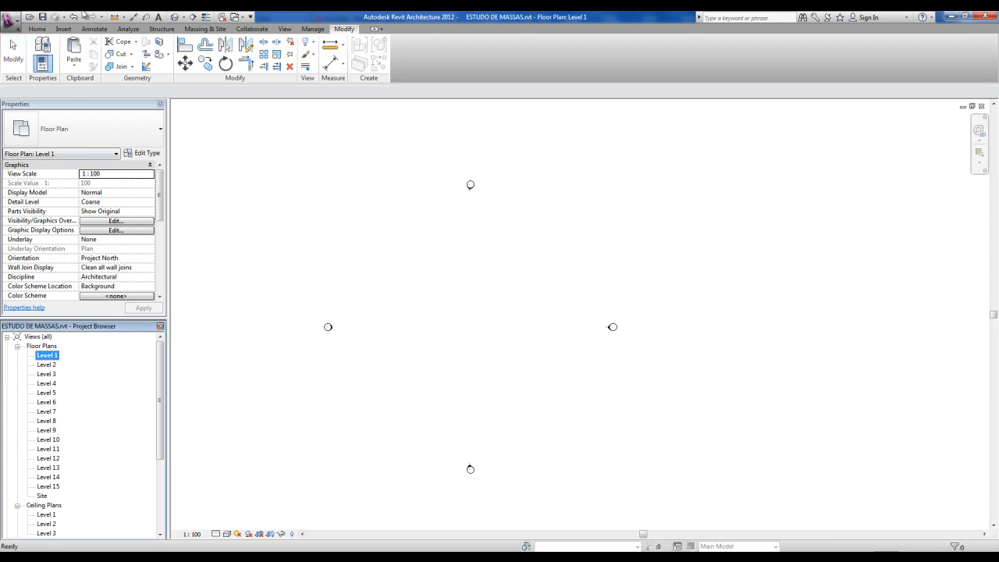
Create a new in-place mass on Level 1, accepting the default name Mass 1.
left_click(202, 29)
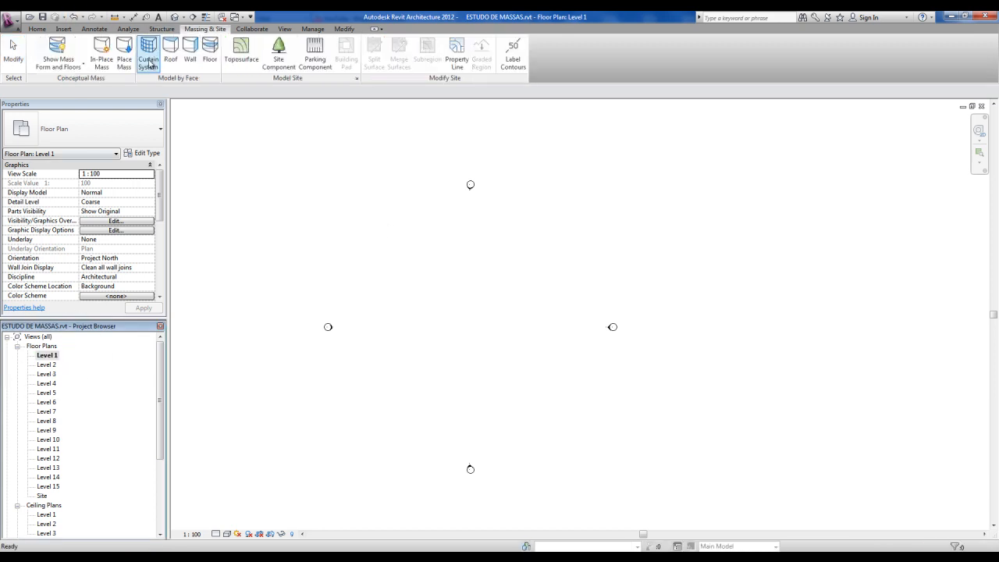
left_click(102, 64)
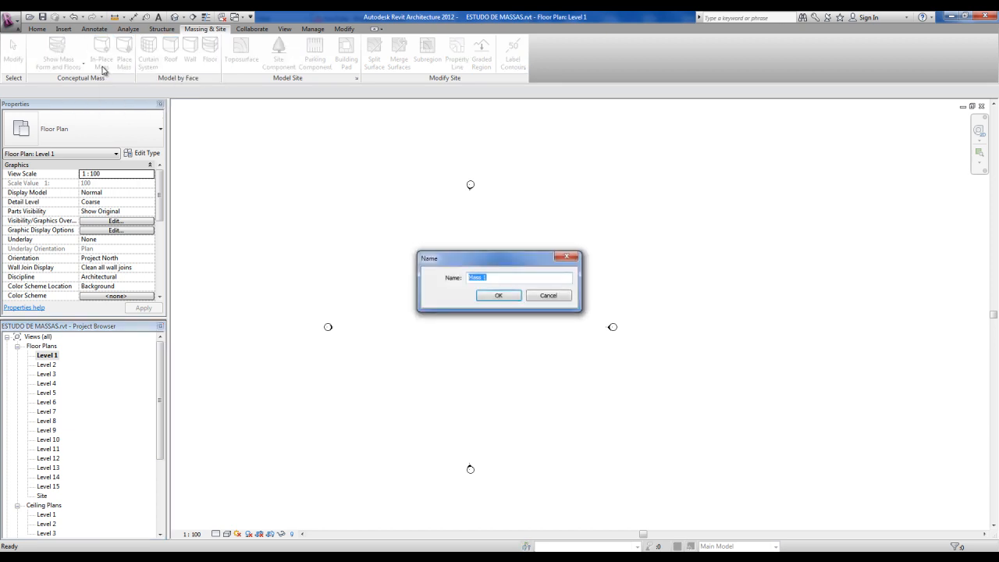
left_click(497, 297)
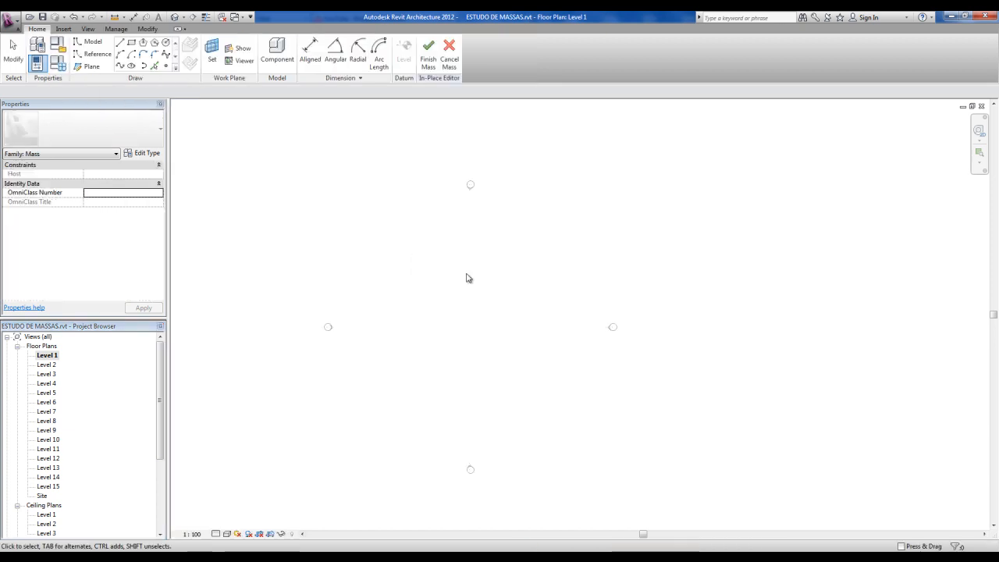
Draw a vertical start-end-radius arc bulging outward as the left side of the mass profile, in the plan's upper area between the elevation markers.
left_click(132, 45)
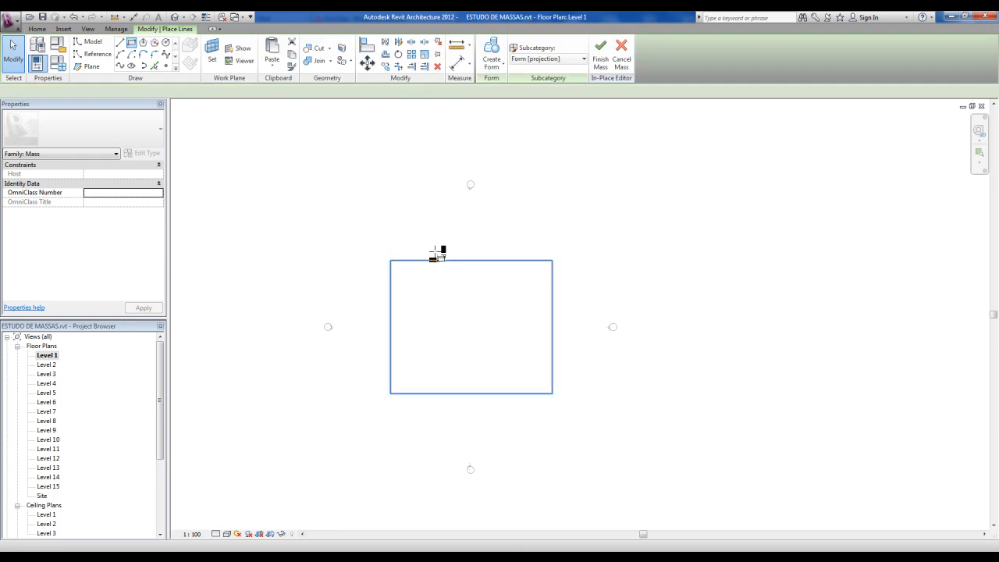
scroll(453, 260, "up", 2)
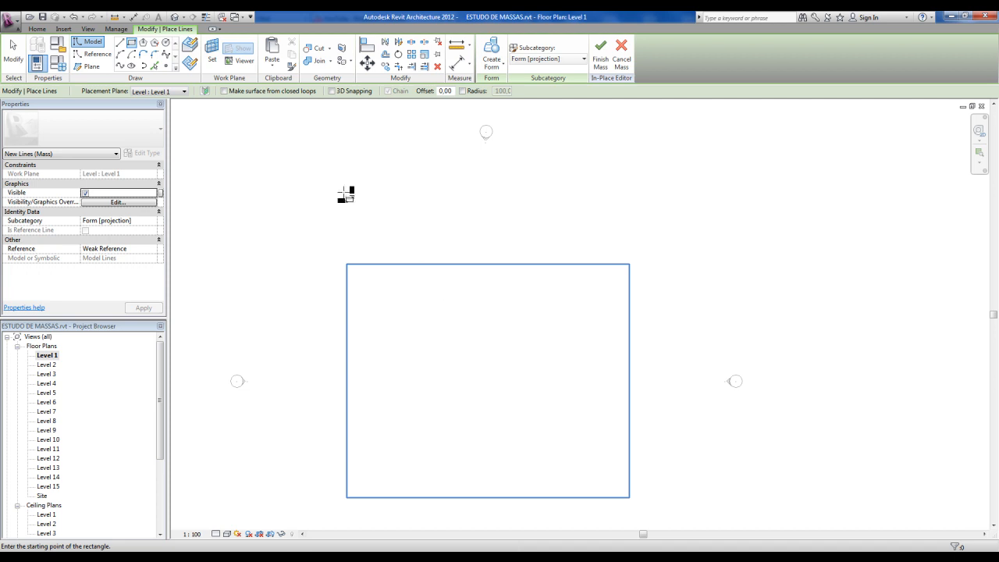
left_click(121, 57)
scroll(413, 275, "up", 1)
left_click(387, 214)
left_click(387, 320)
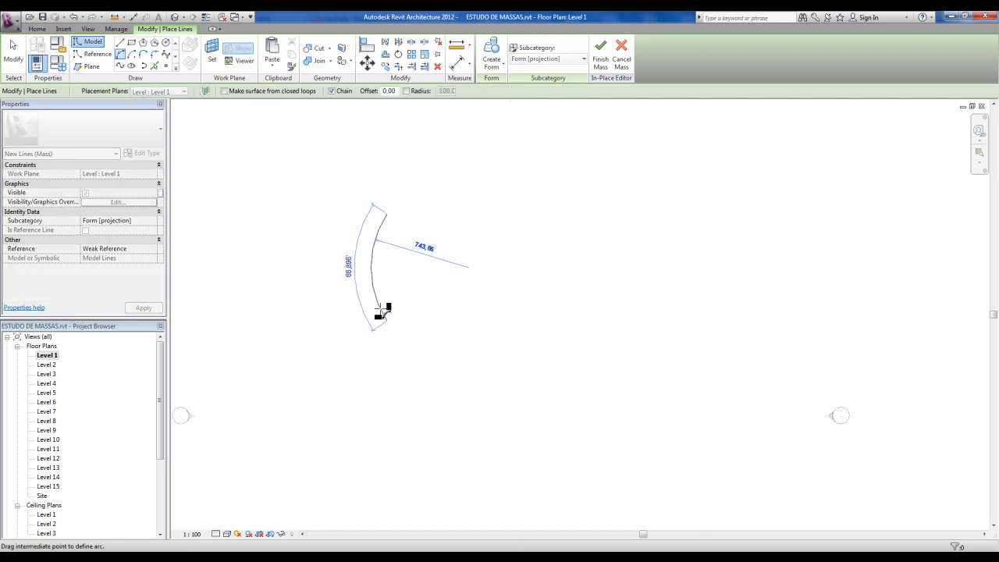
left_click(388, 221)
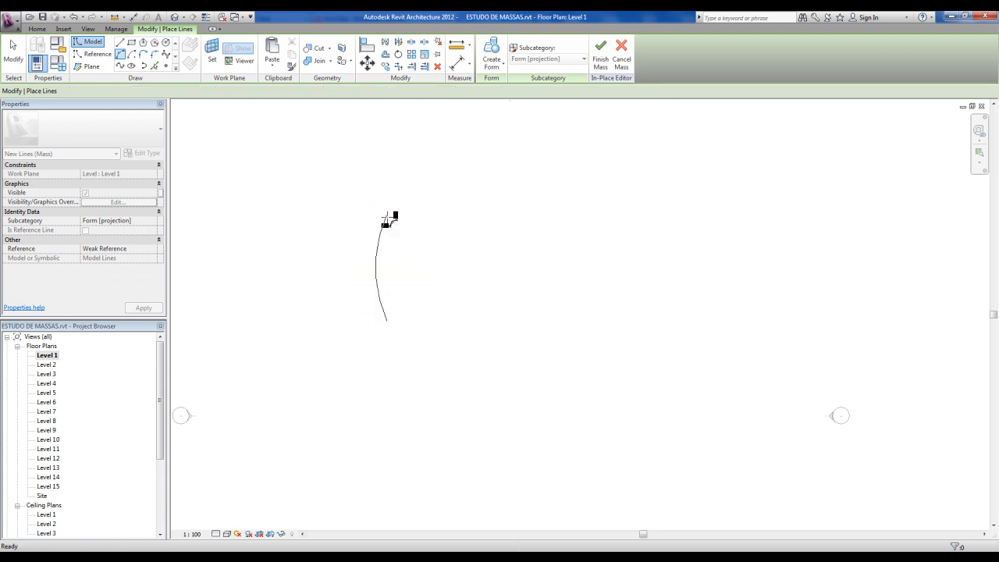
Continue the mass profile with an outward-curving lower arc and a matching right-side arc, then end the chain.
left_click(387, 320)
left_click(516, 320)
left_click(473, 326)
left_click(517, 321)
left_click(520, 218)
left_click(520, 222)
key("Escape")
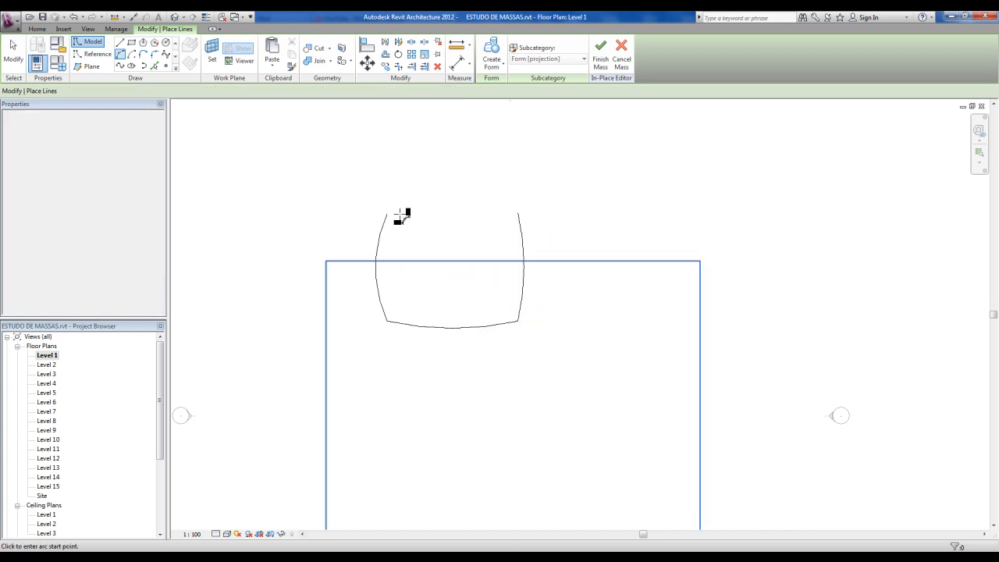
Close the mass profile with an outward-curving upper arc spanning about 1602 between the open ends, and leave the arc command.
left_click(386, 215)
left_click(519, 213)
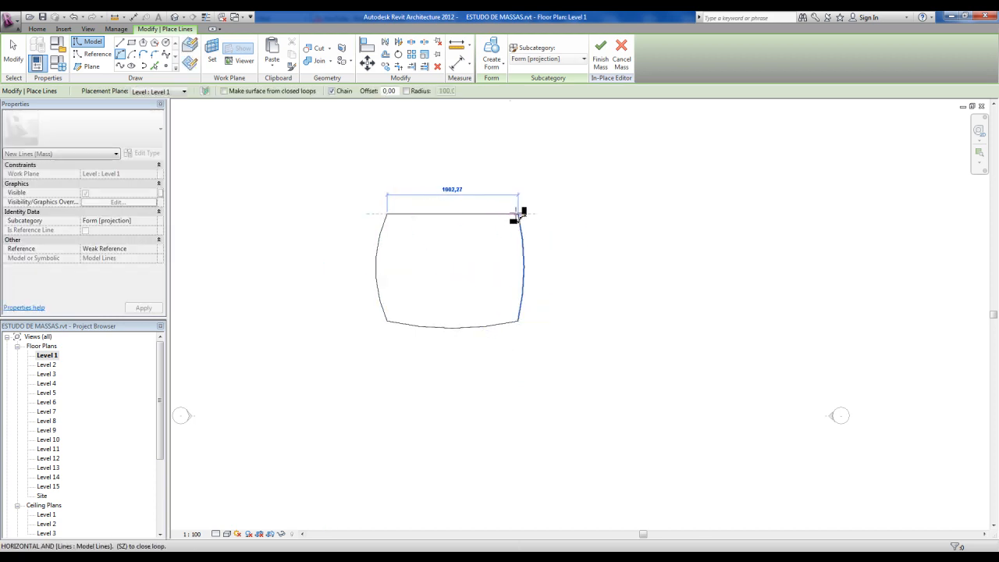
left_click(496, 209)
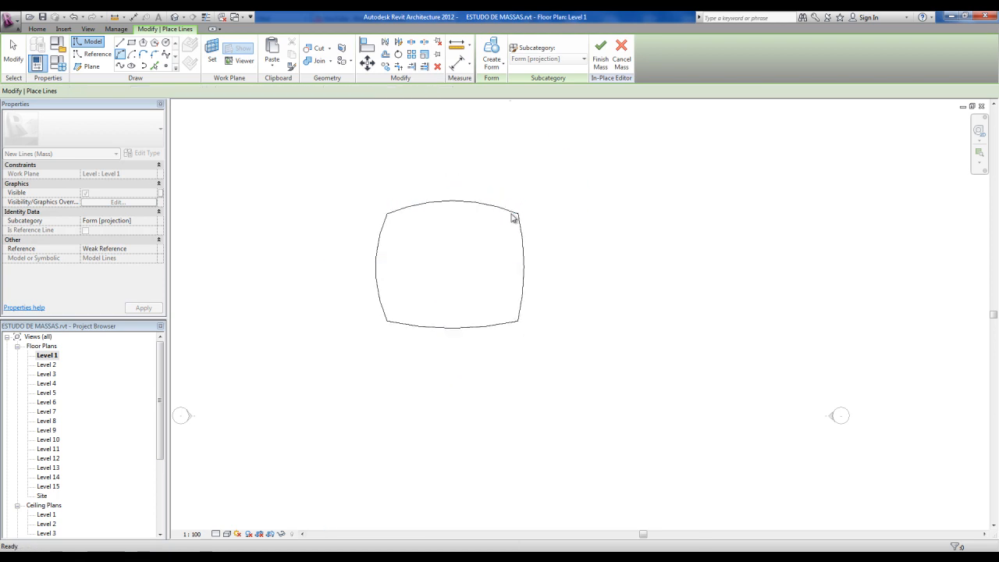
key("Escape")
key("Escape")
scroll(509, 257, "down", 3)
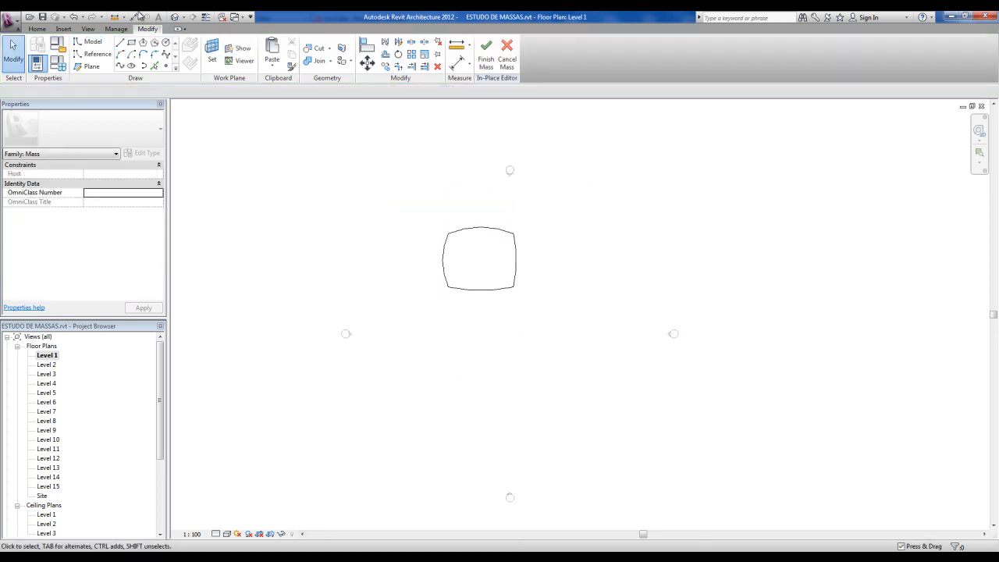
Open the 3D view and select all four curves of the closed outline on Level 1.
left_click(176, 16)
left_click_drag(404, 355, 493, 453)
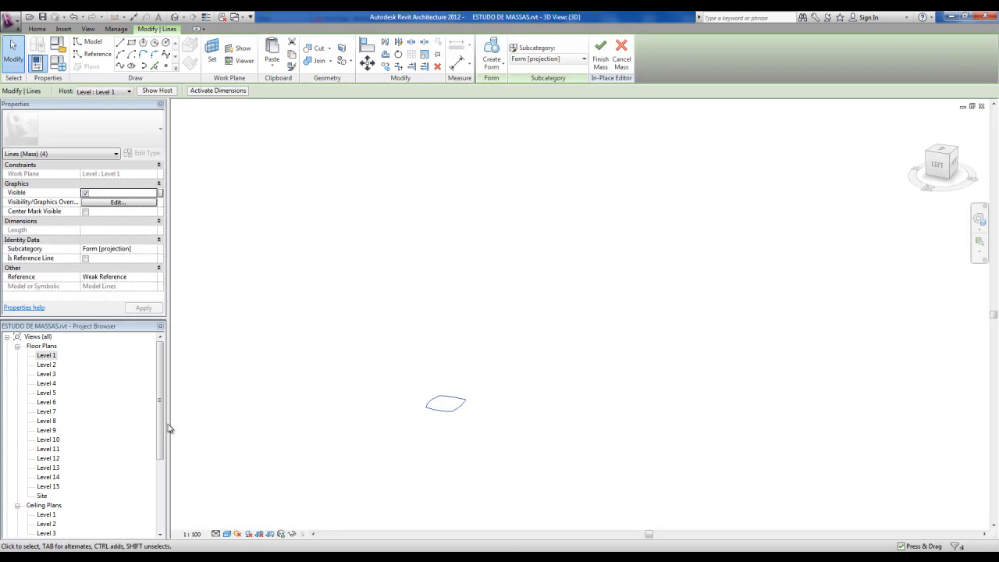
left_click(279, 70)
left_click(302, 172)
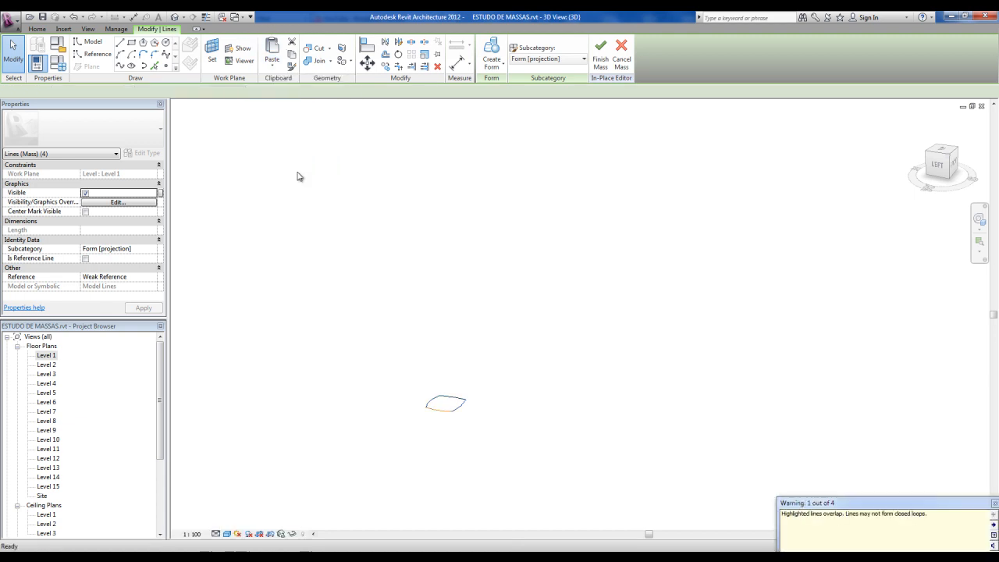
left_click(326, 196)
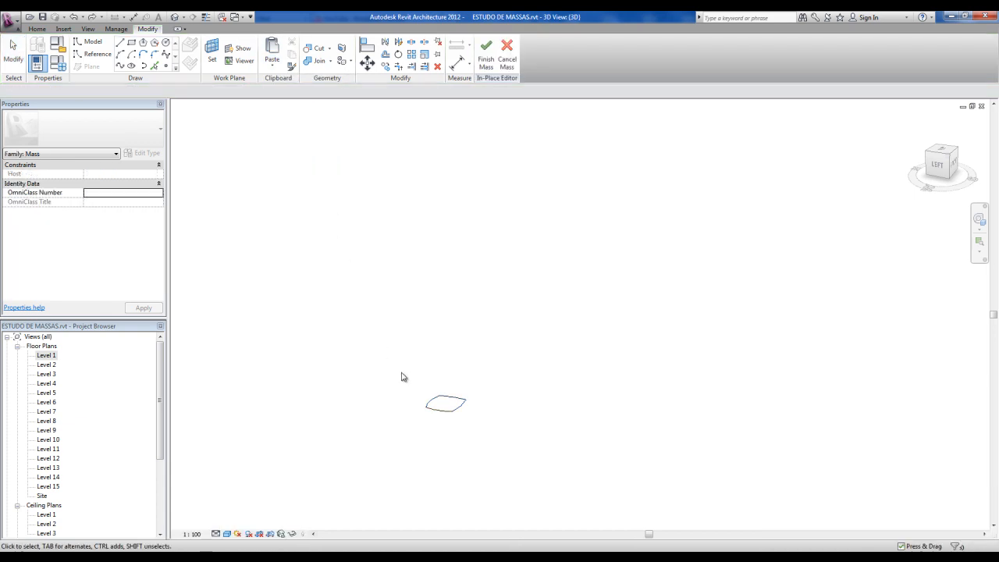
Copy the four-arc outline on Level 1 and paste it aligned to Level 15.
left_click_drag(396, 369, 497, 433)
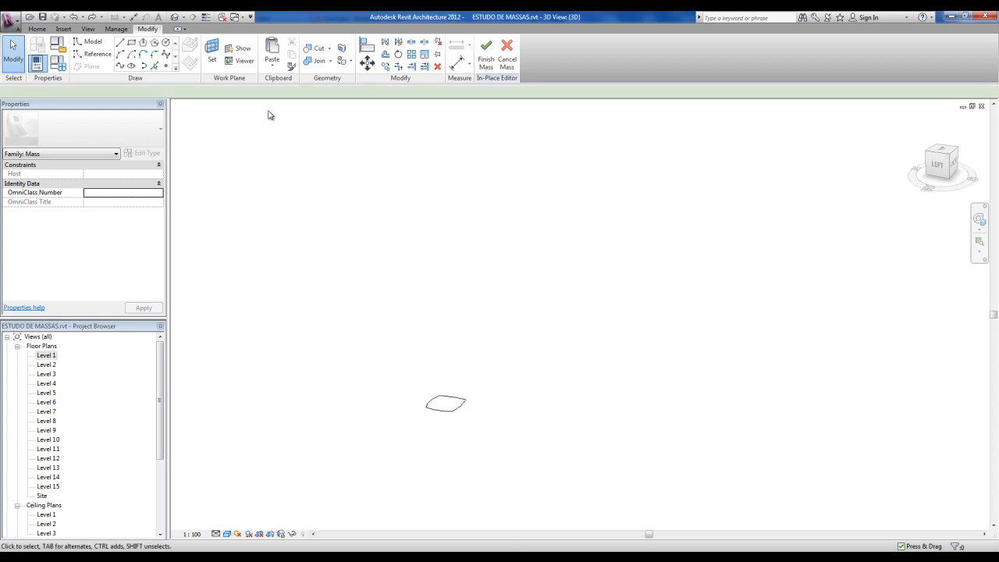
left_click(268, 70)
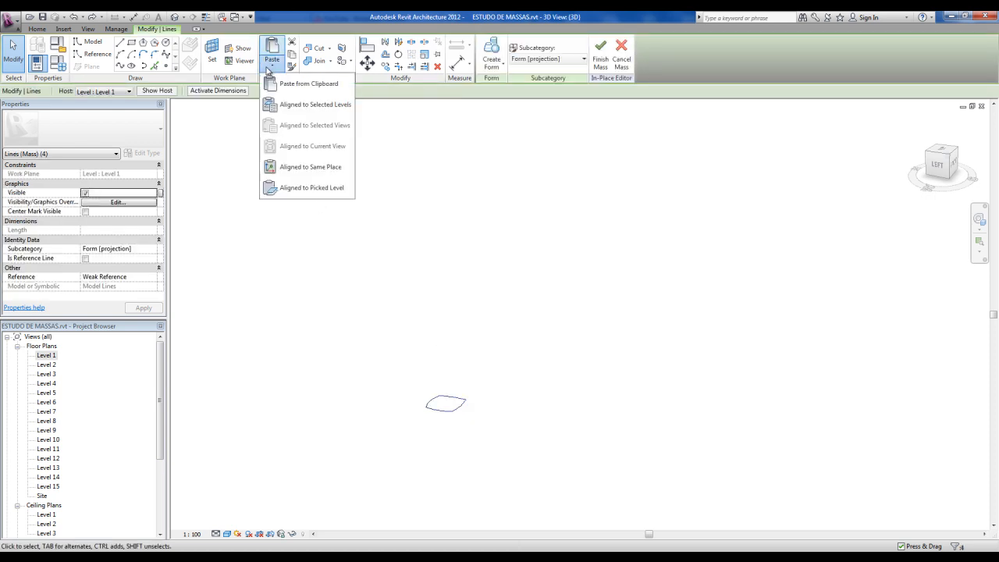
left_click(292, 105)
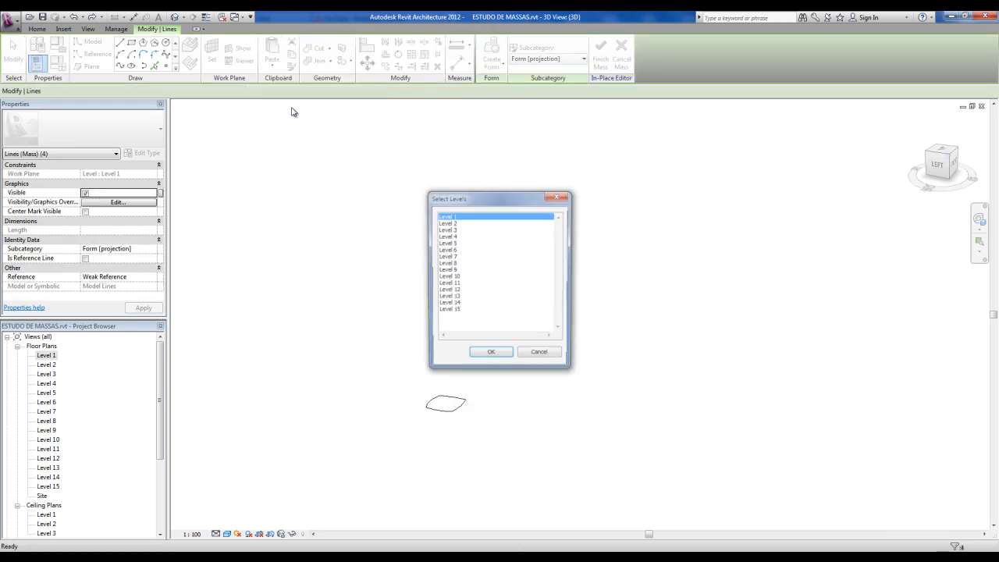
left_click(457, 312)
left_click(489, 356)
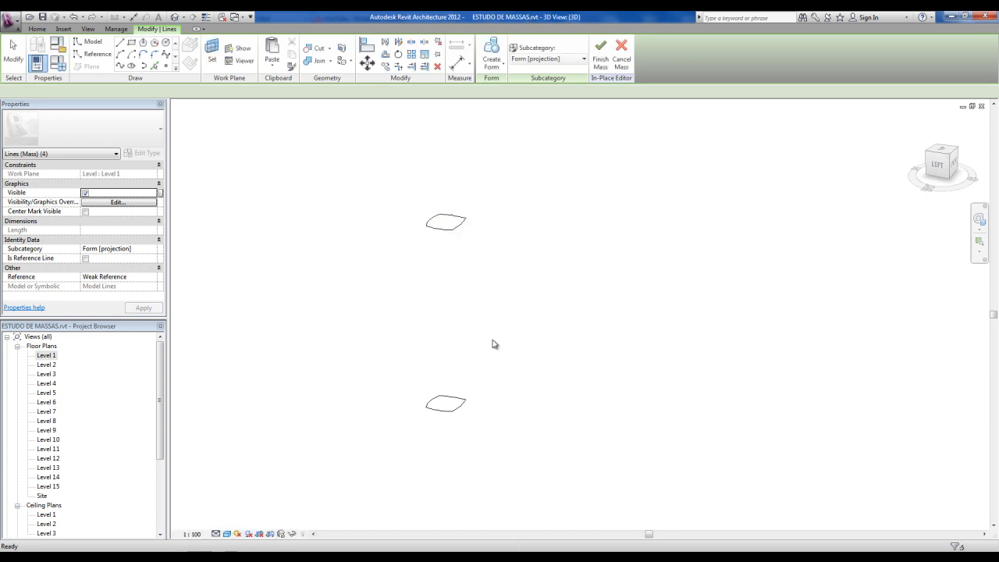
Rotate the four-arc outline on Level 15 about its own centre.
mouse_move(505, 406)
middle_mouse_down("shift")
mouse_move(506, 471)
mouse_move(505, 352)
middle_mouse_up("shift")
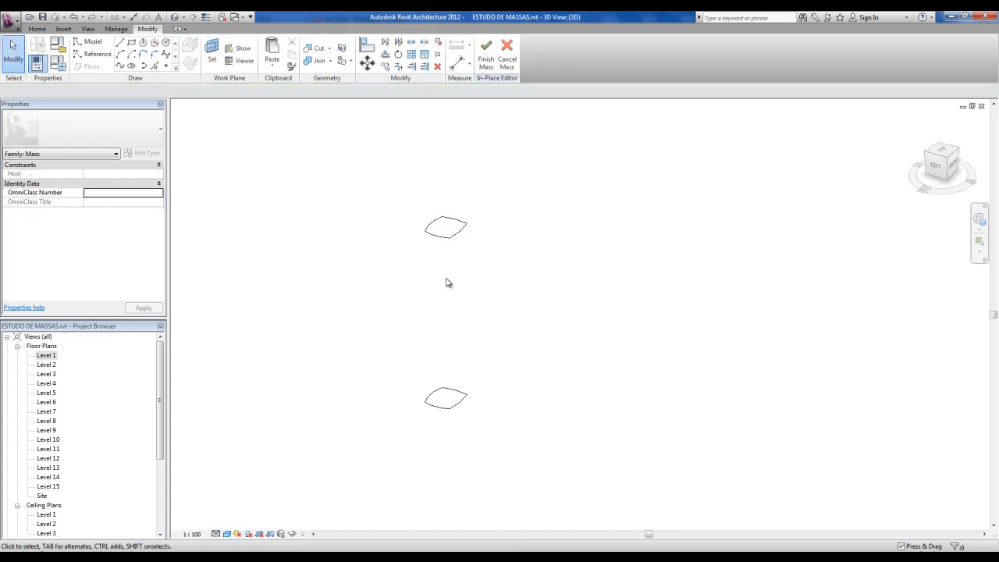
left_click(398, 56)
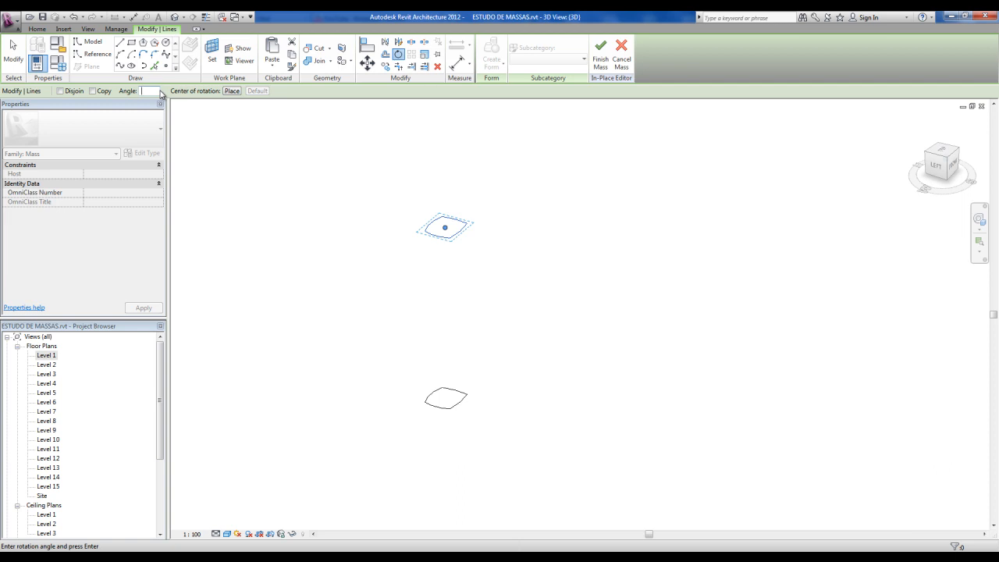
key("Return")
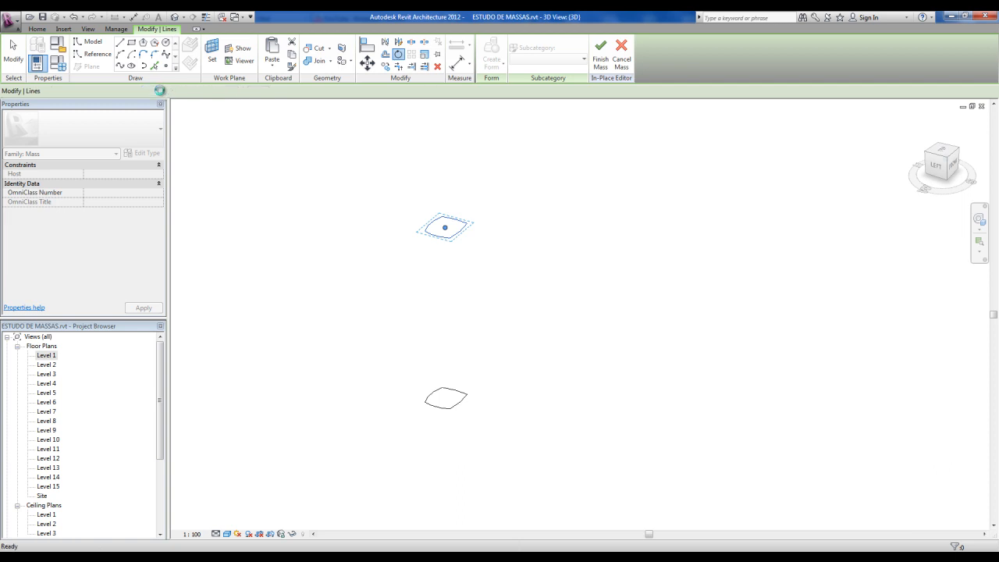
left_click(477, 305)
Create a solid mass form between the Level 1 outline and the rotated Level 15 outline.
middle_click_drag(477, 305, 464, 323, "shift")
left_click_drag(355, 176, 514, 443)
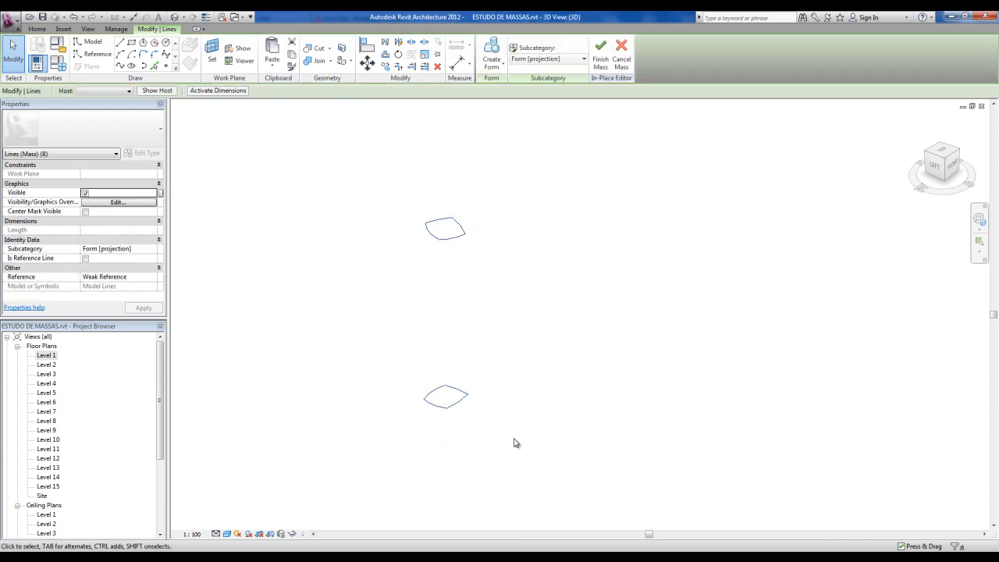
left_click(490, 48)
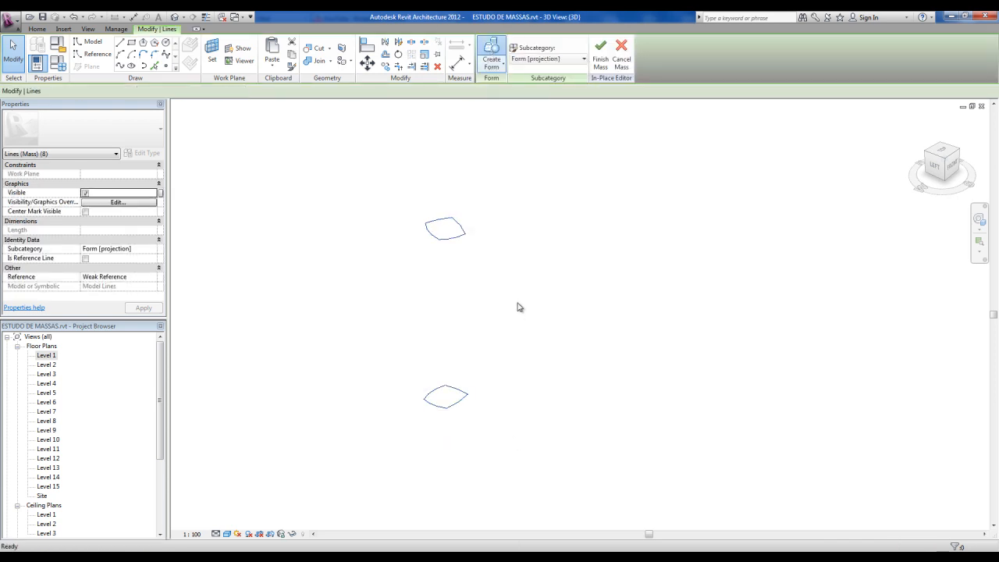
key("Escape")
middle_click_drag(455, 341, 523, 188, "shift")
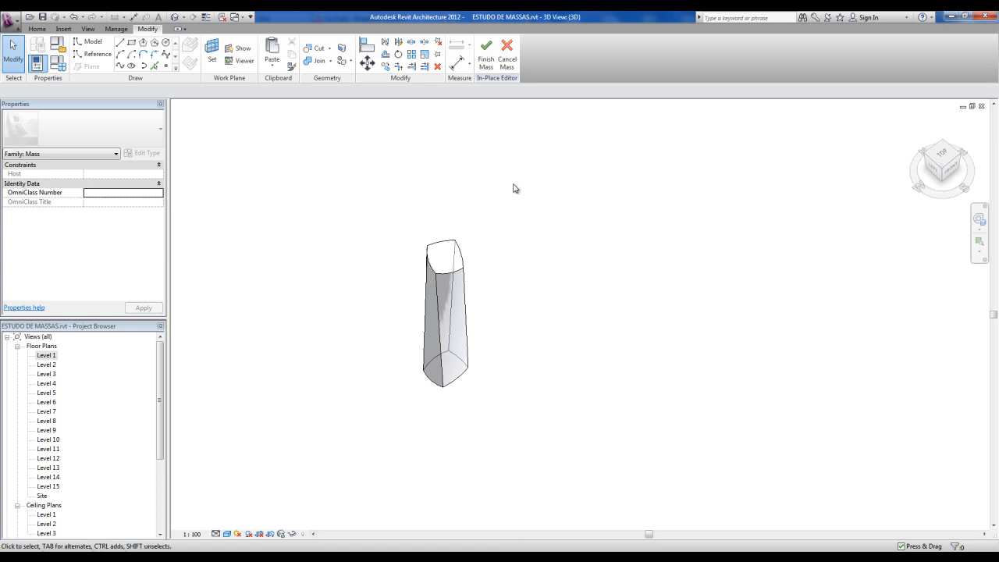
In the Level 1 floor plan, draw a start-end-radius arc below the tower, bulging away from its endpoints to the left.
double_click(48, 359)
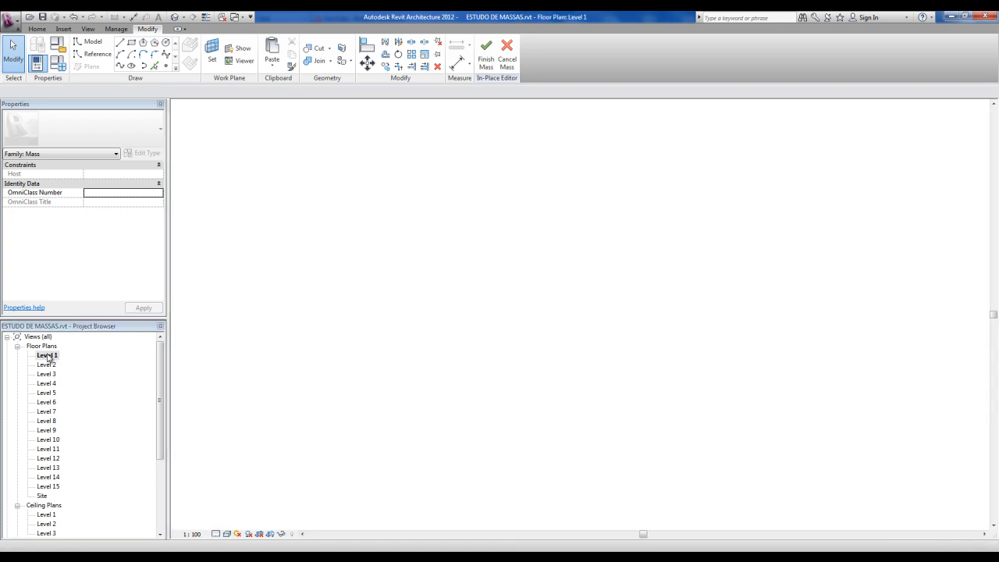
middle_click_drag(575, 286, 510, 273)
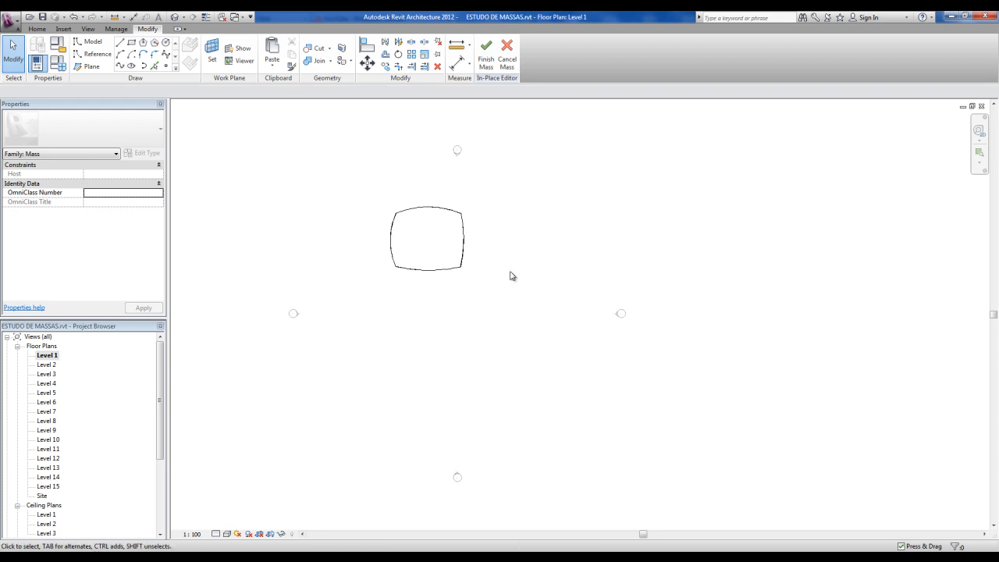
left_click(121, 55)
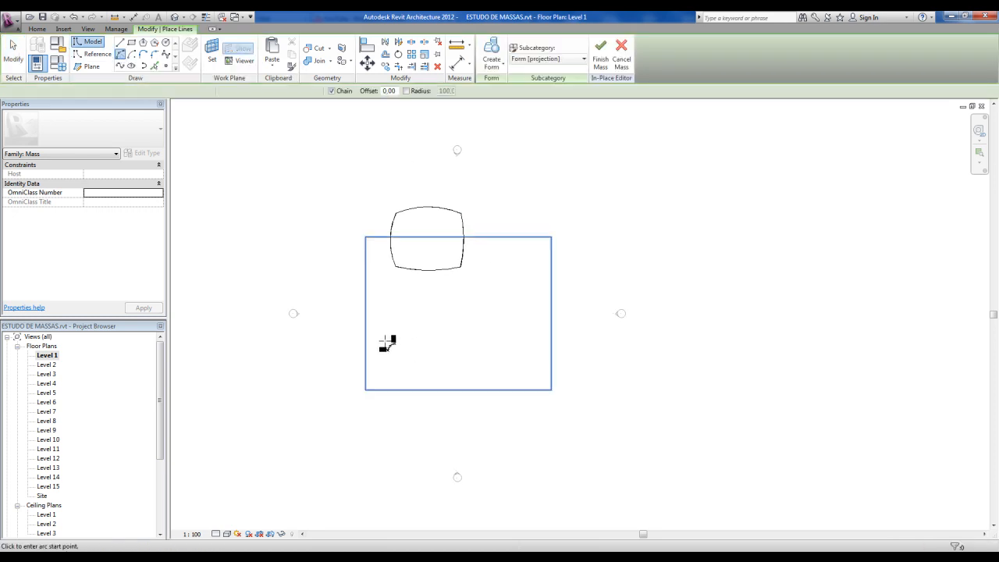
left_click(389, 343)
left_click(388, 420)
left_click(383, 415)
key("Escape")
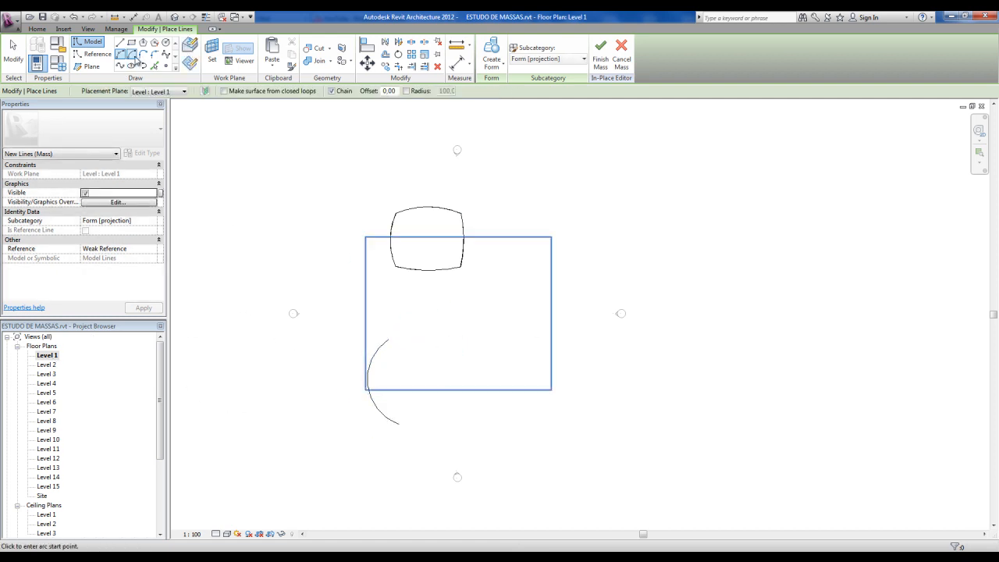
Extend the arc with a chain of tangent end arcs that closes into a kidney-shaped outline.
left_click(143, 56)
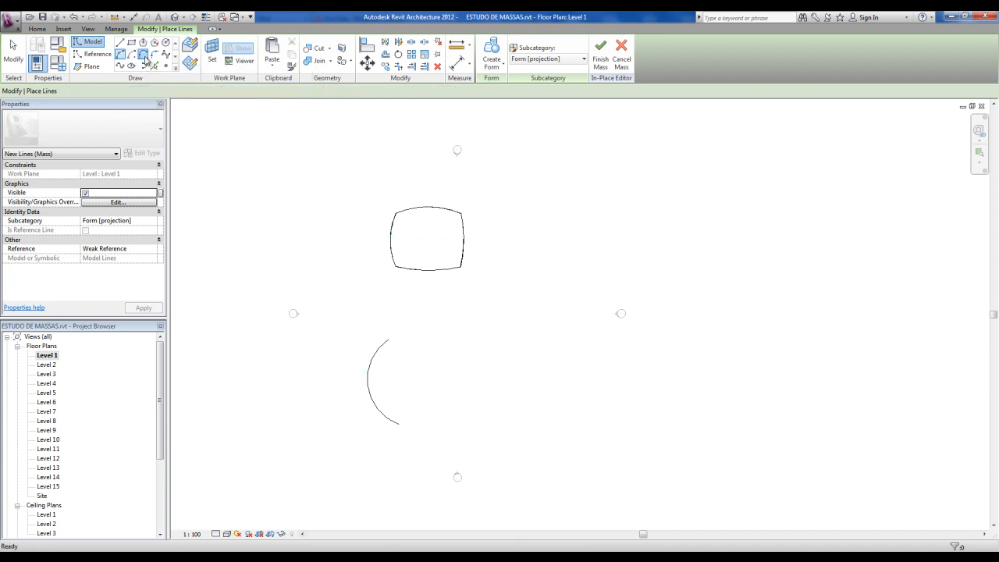
left_click(417, 324)
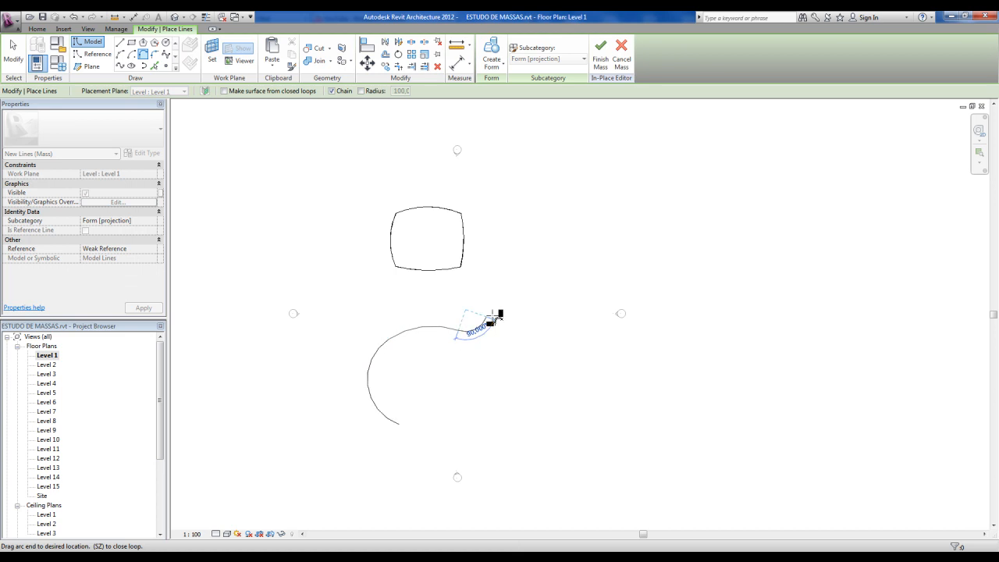
left_click(573, 364)
left_click(459, 437)
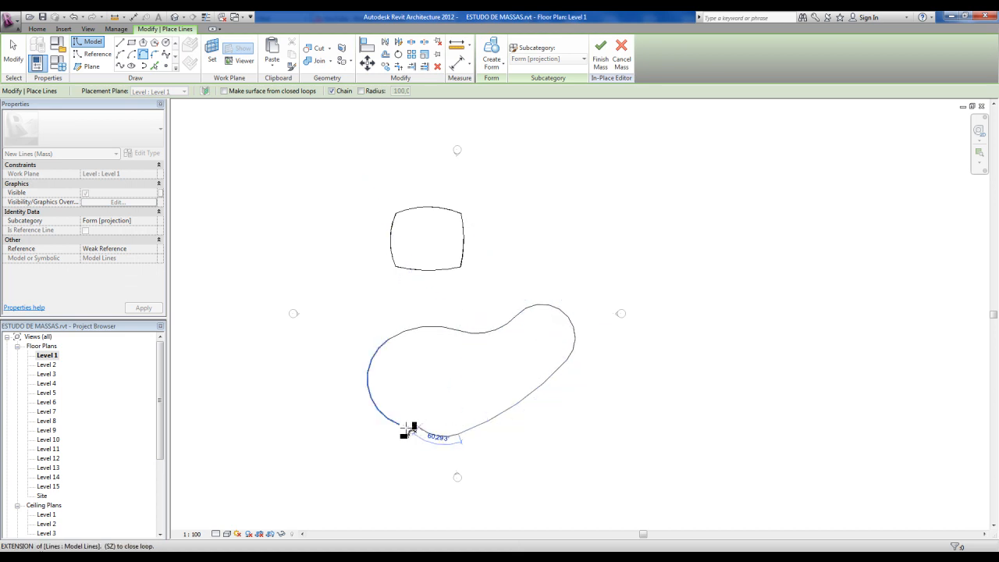
left_click(402, 426)
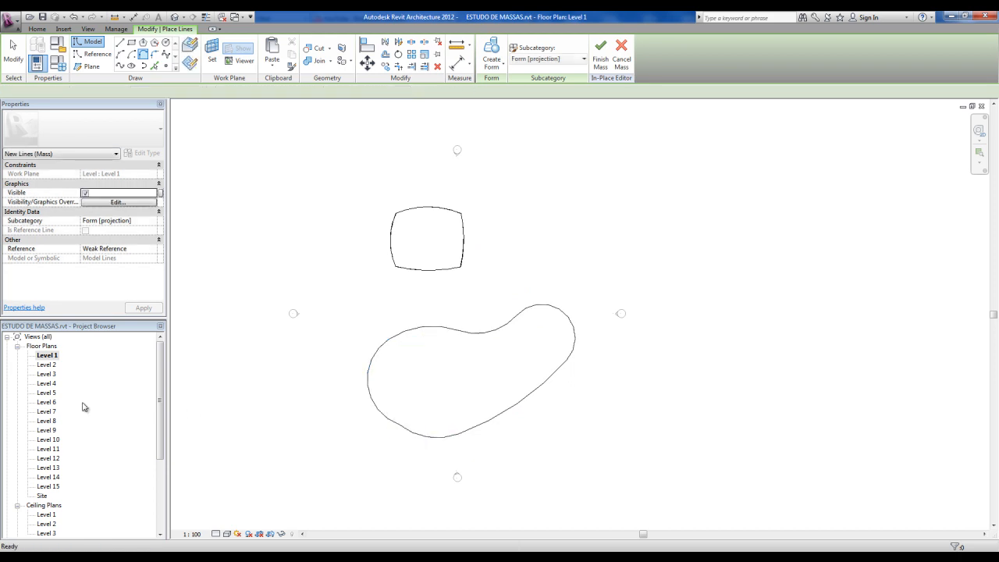
key("Escape")
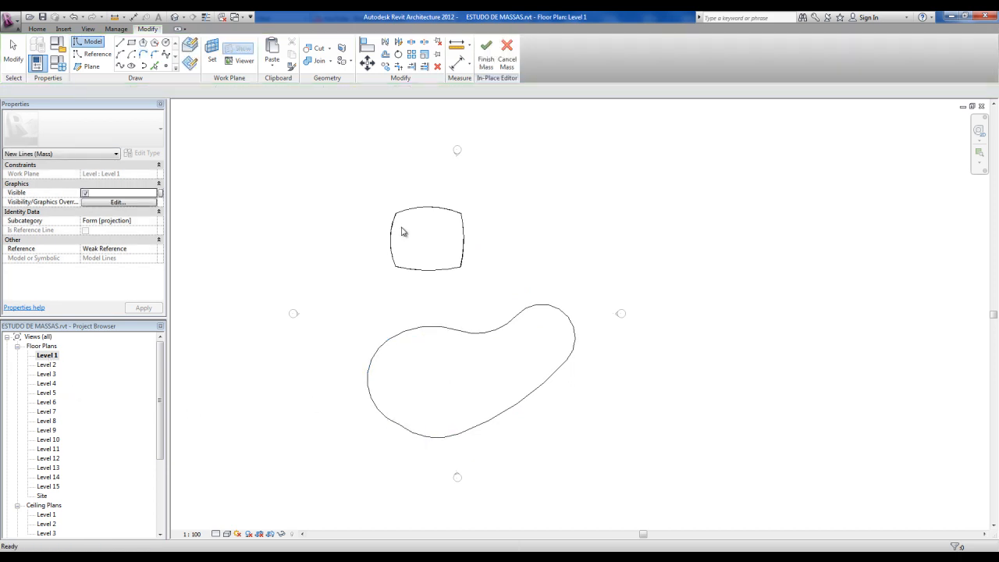
In the 3D view, copy the kidney-shaped outline and paste it aligned to Level 9 and Level 15.
left_click(175, 17)
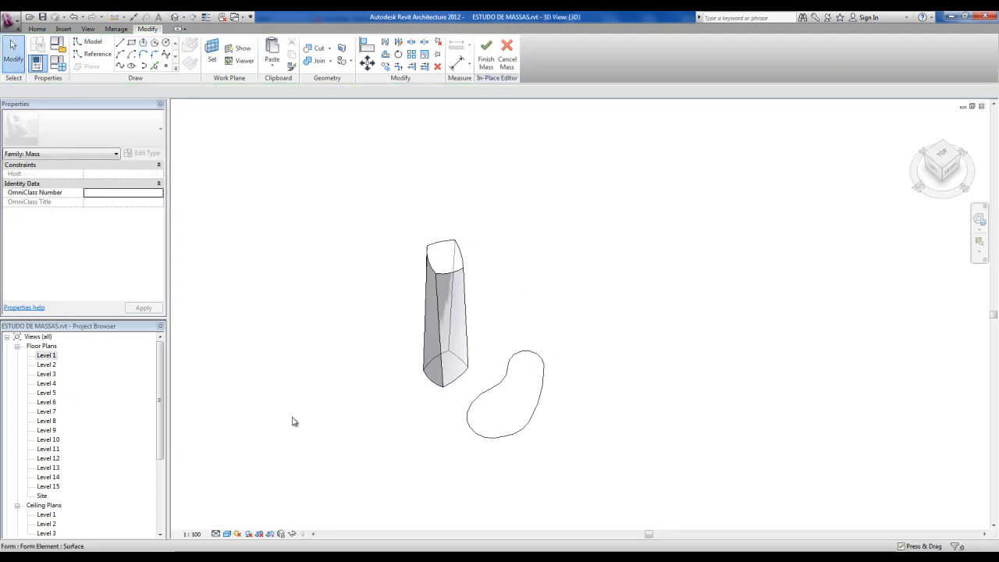
double_click(49, 421)
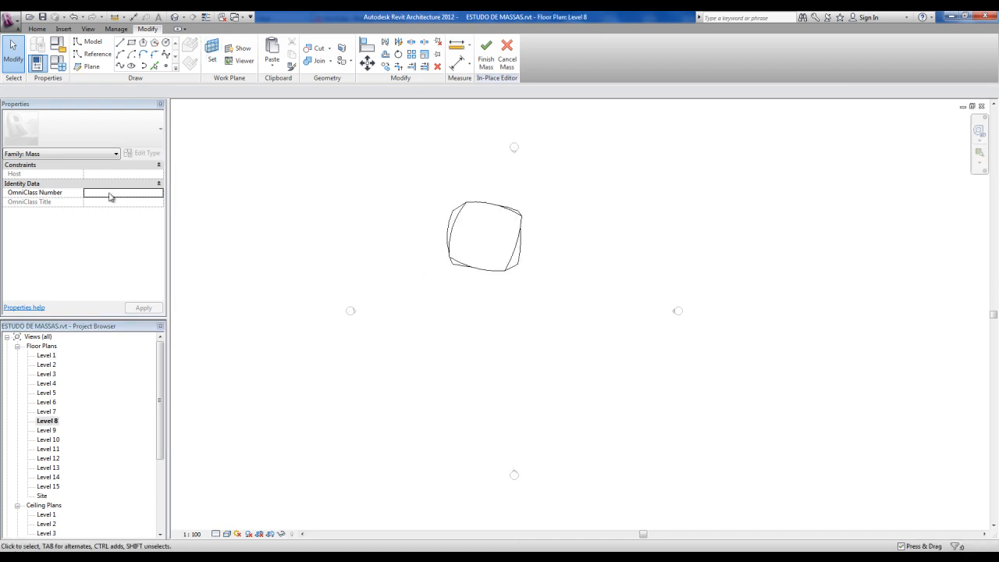
double_click(49, 487)
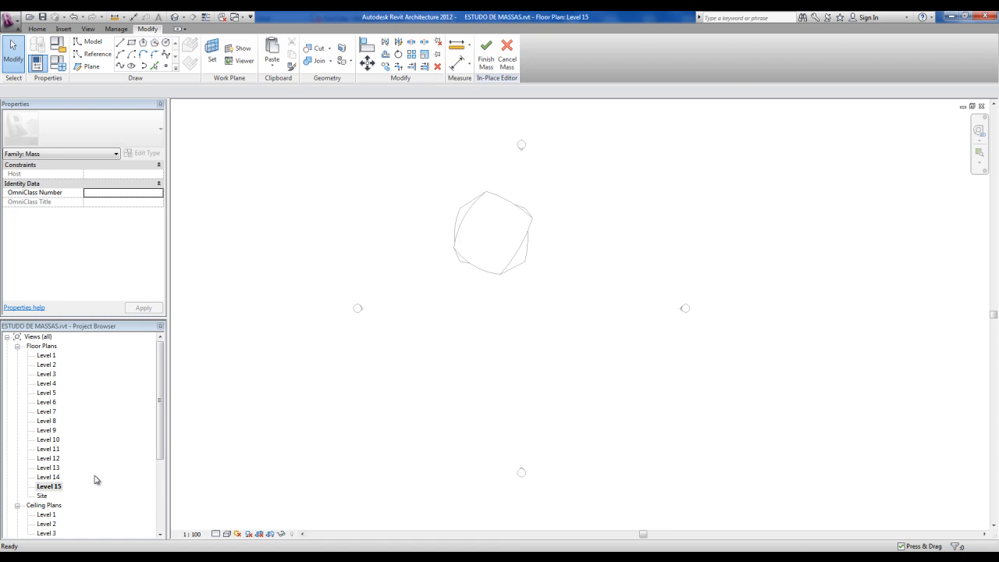
left_click(175, 18)
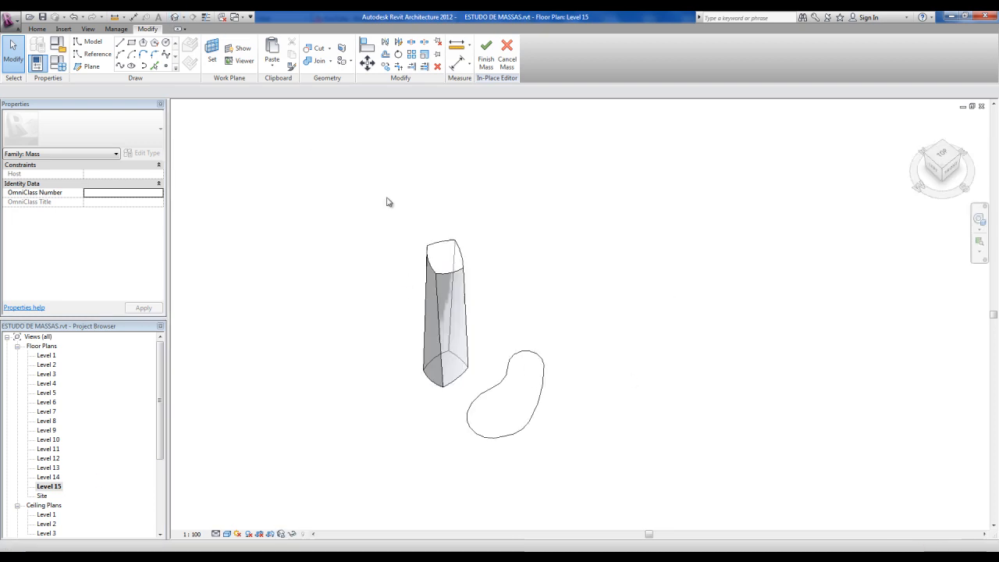
left_click(538, 425)
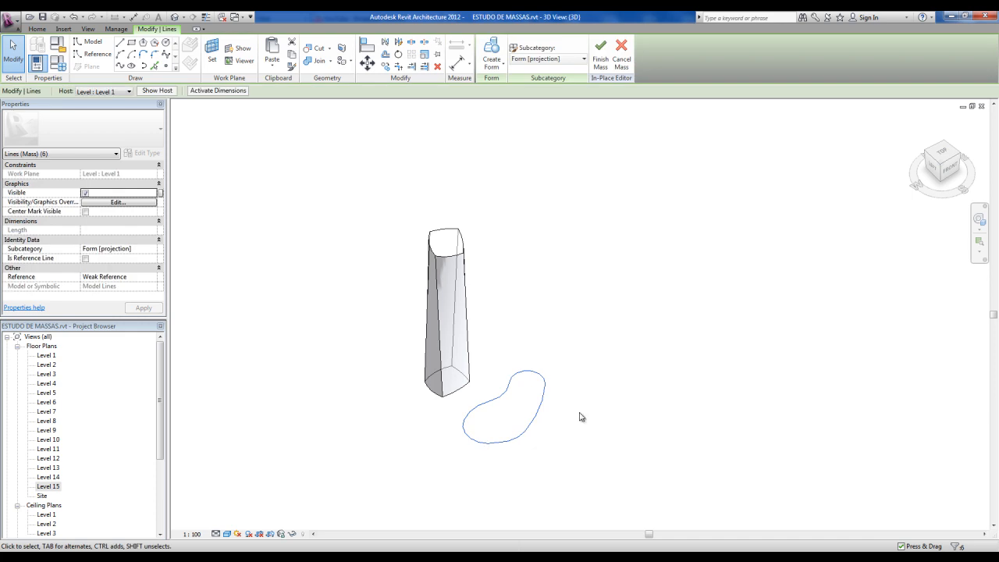
left_click(272, 61)
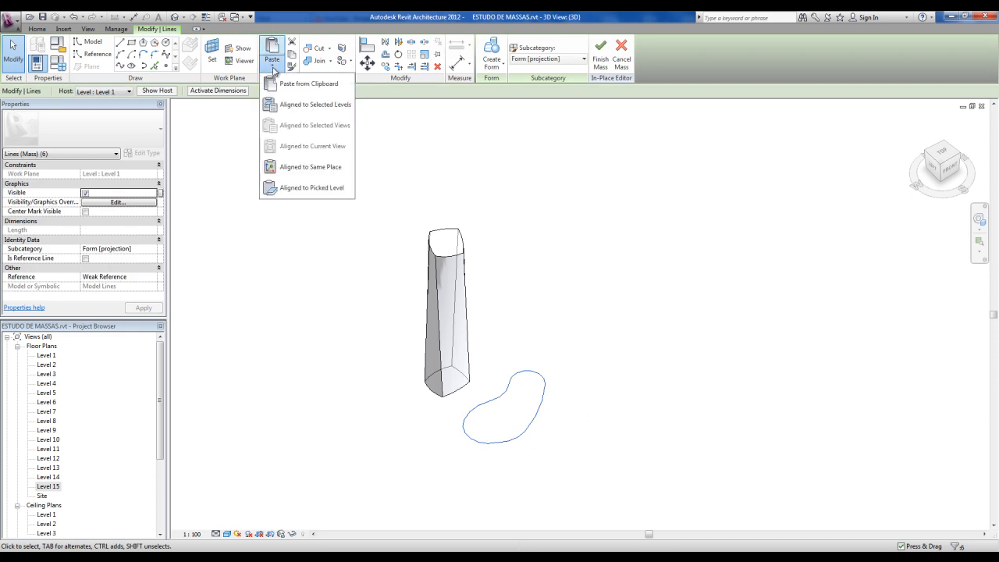
left_click(293, 107)
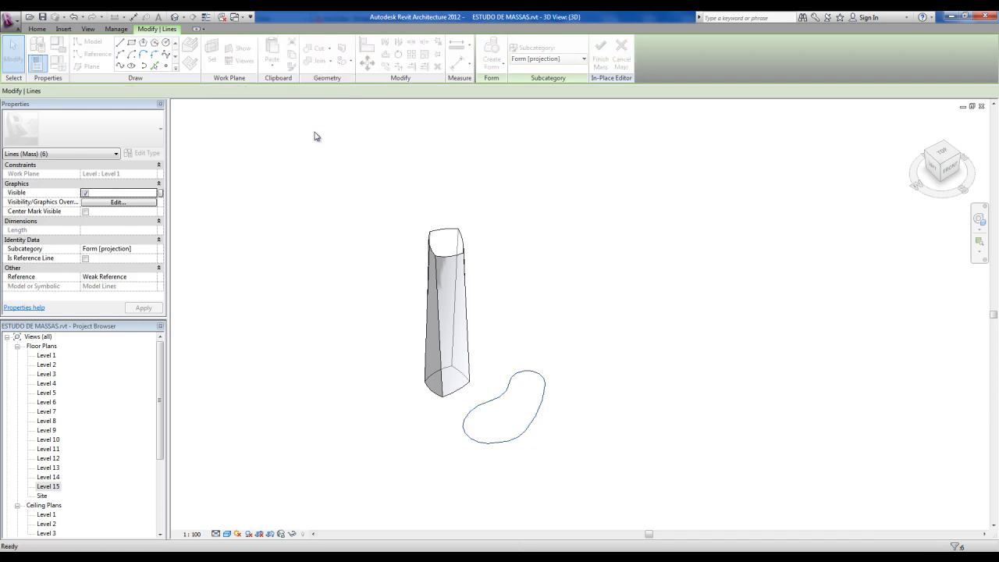
left_click(450, 271)
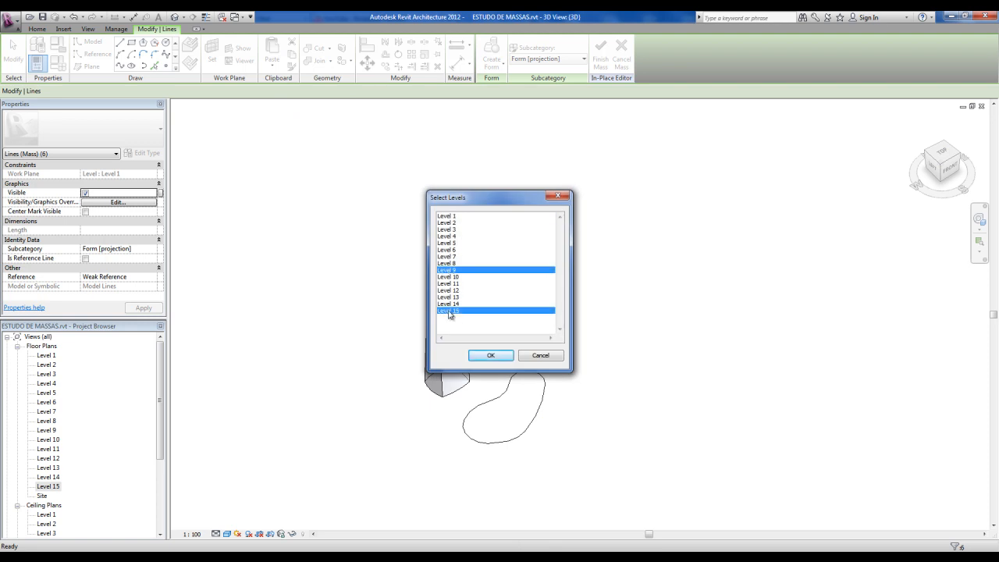
left_click(491, 356)
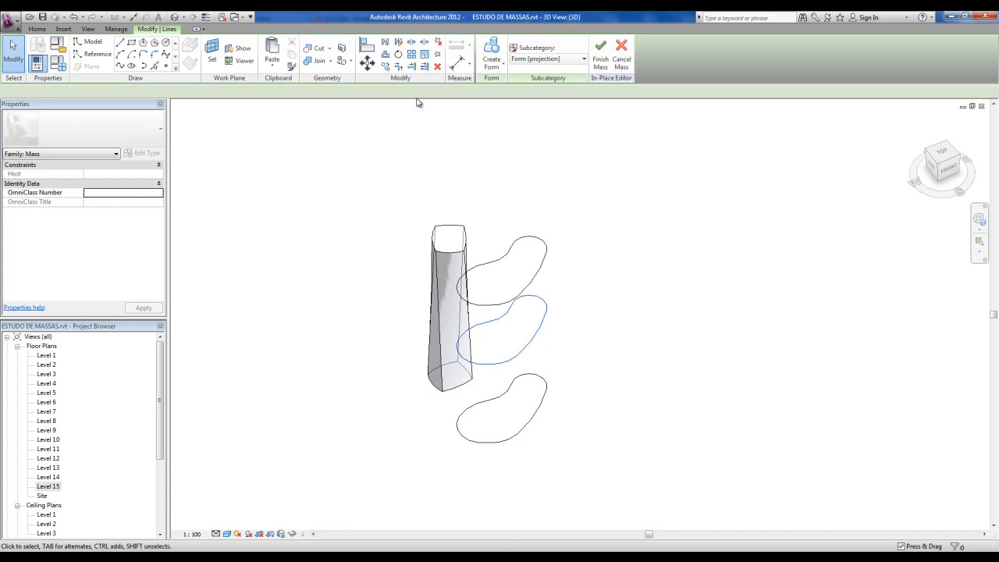
Rotate the kidney-shaped outline on Level 9 about its own centre.
left_click(399, 55)
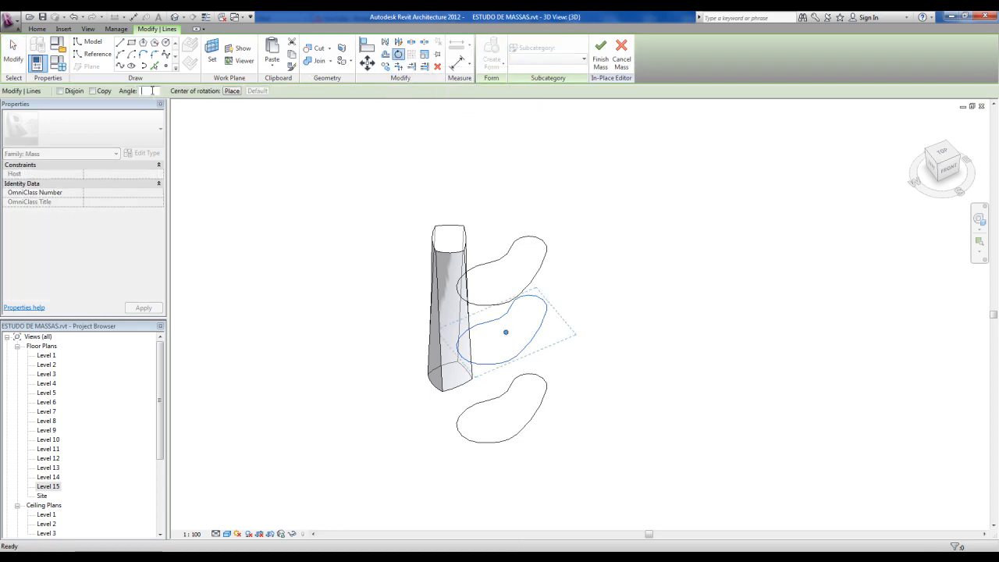
key("Return")
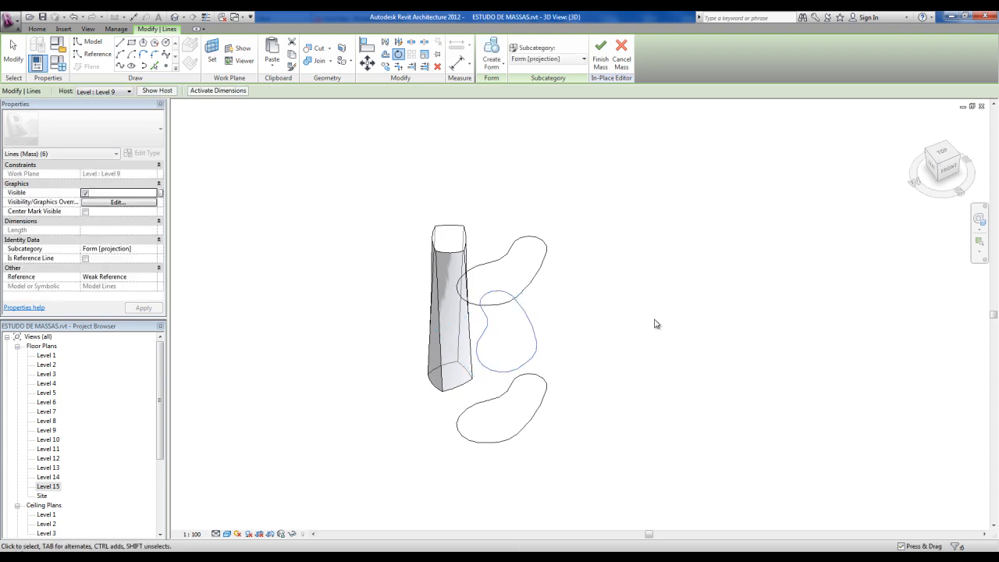
left_click(658, 324)
Rotate the kidney-shaped outline on Level 15 about its own centre.
left_click(541, 270)
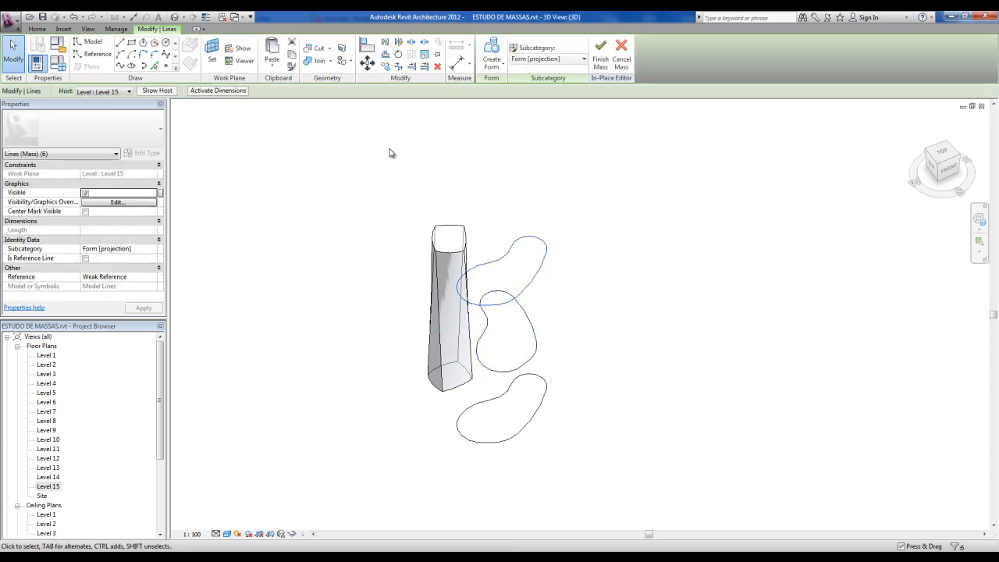
left_click(399, 56)
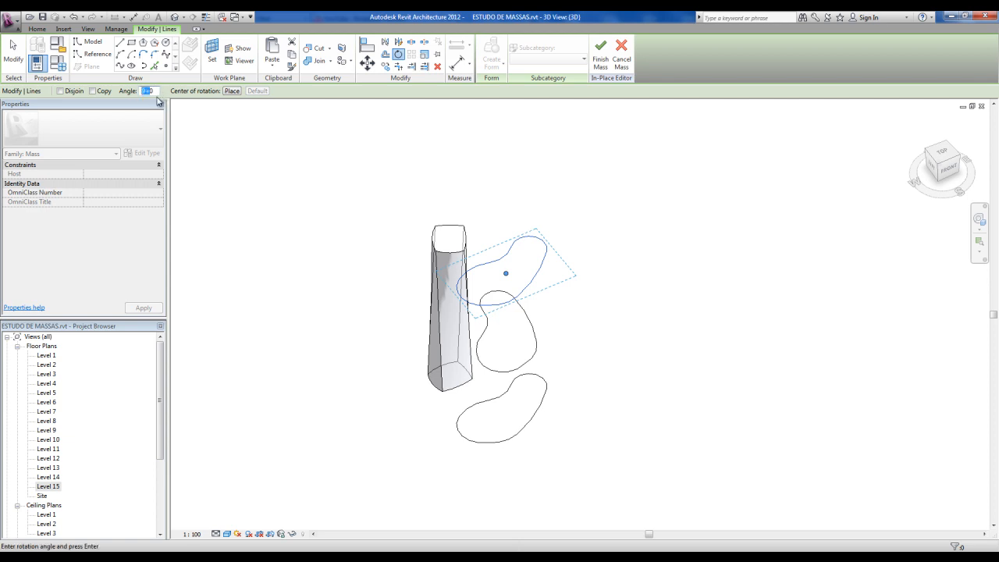
key("Escape")
key("Escape")
left_click(535, 282)
left_click(398, 54)
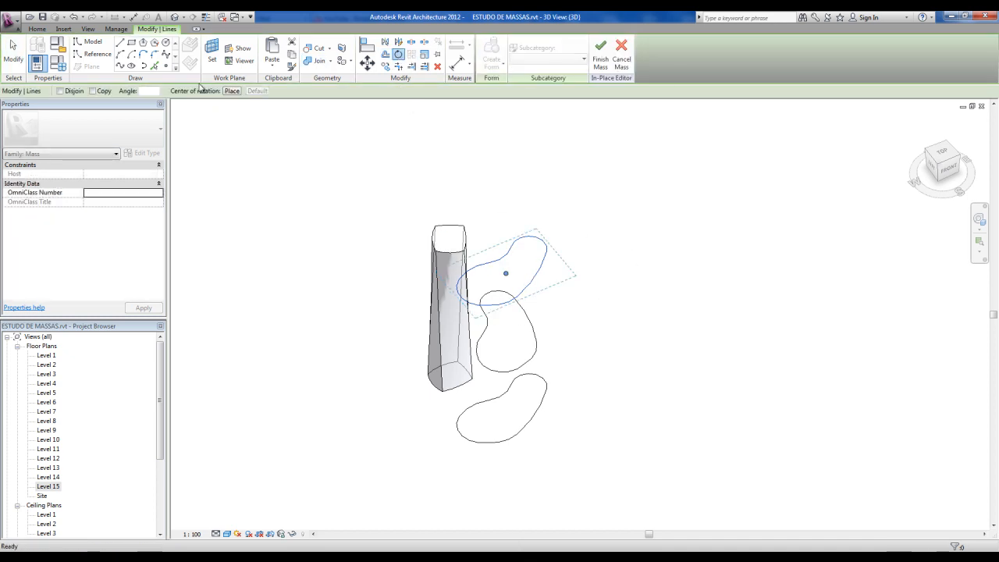
key("Return")
left_click(643, 314)
Move the three kidney-shaped outlines on Levels 1, 9 and 15 together, farther away from the square tower.
mouse_move(628, 335)
middle_mouse_down("shift")
mouse_move(591, 470)
mouse_move(687, 506)
mouse_move(786, 406)
mouse_move(752, 290)
mouse_move(737, 283)
mouse_move(714, 303)
middle_mouse_up("shift")
mouse_move(585, 487)
left_mouse_down()
mouse_move(505, 273)
mouse_move(477, 237)
left_mouse_up()
left_click(592, 427)
left_click(541, 415)
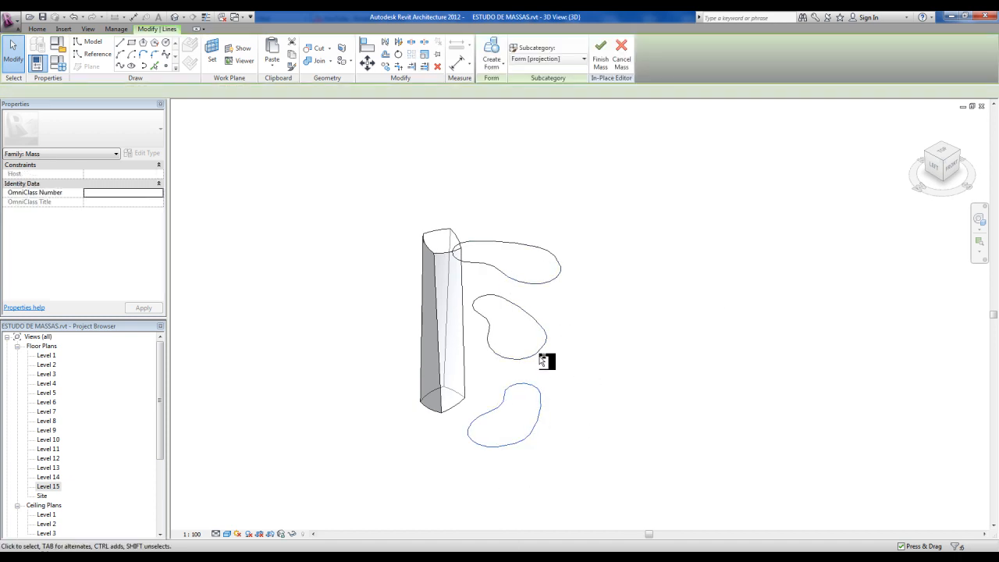
left_click(546, 356, "ctrl")
left_click(560, 281, "ctrl")
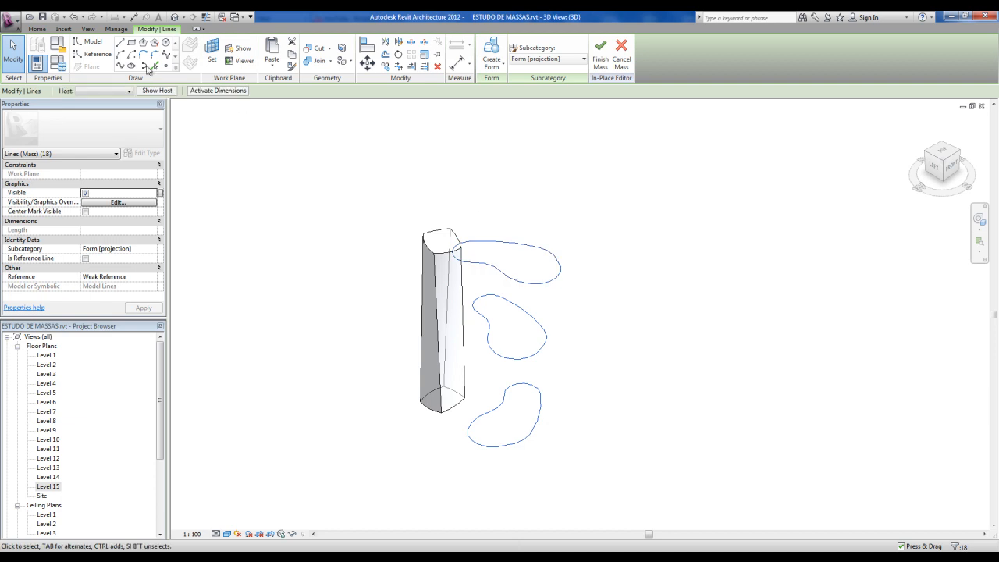
left_click(367, 63)
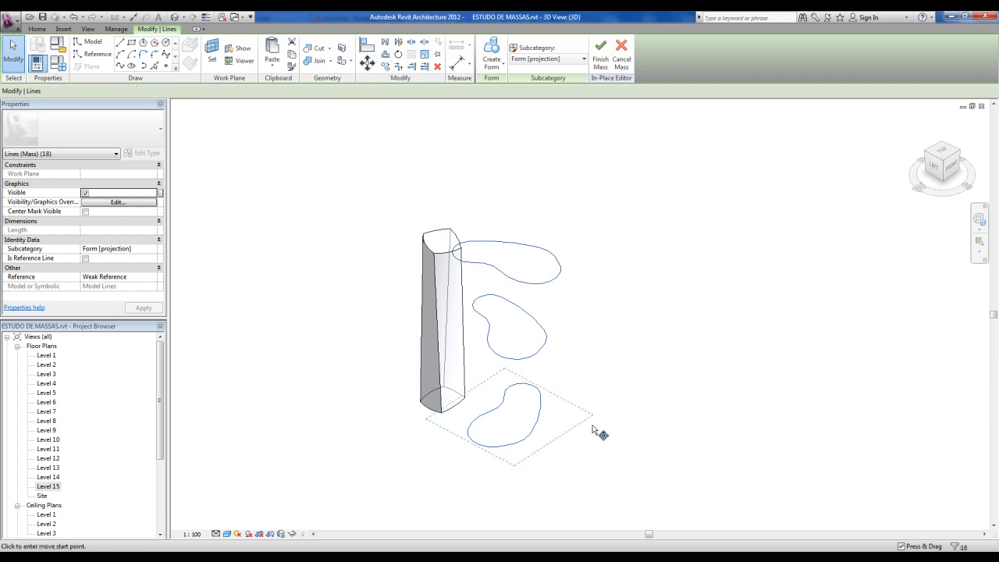
left_click(598, 431)
left_click(606, 449)
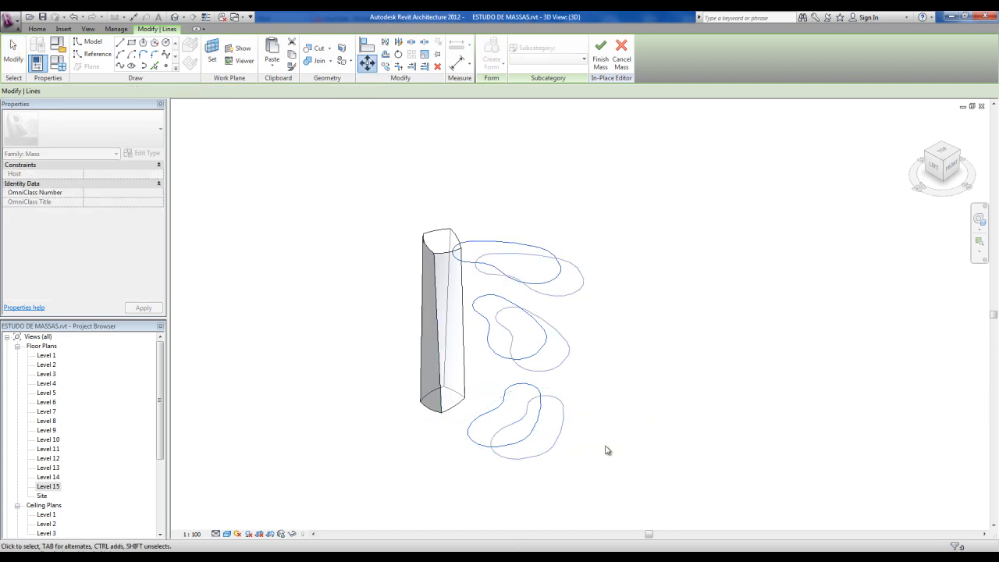
left_click(606, 403)
Create a twisted solid form from the three stacked kidney-shaped outlines.
left_click_drag(578, 414, 477, 230)
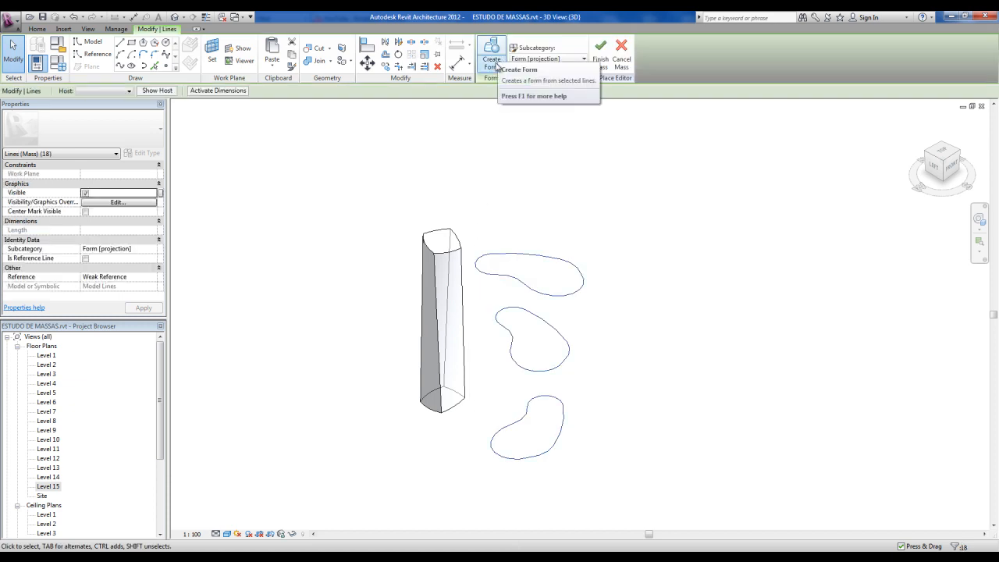
left_click(497, 67)
left_click(513, 85)
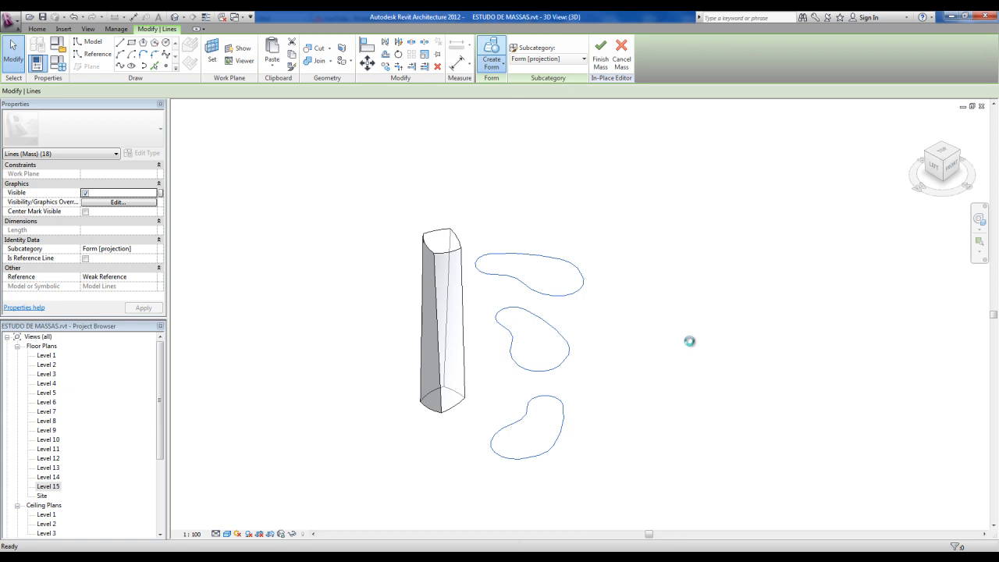
middle_click_drag(690, 343, 732, 267, "shift")
middle_click_drag(624, 287, 668, 426, "shift")
middle_click_drag(364, 388, 348, 394, "shift")
In the Level 1 floor plan, draw a start-end-radius arc spanning about 129° to the left of the square tower, bulging outward.
double_click(47, 356)
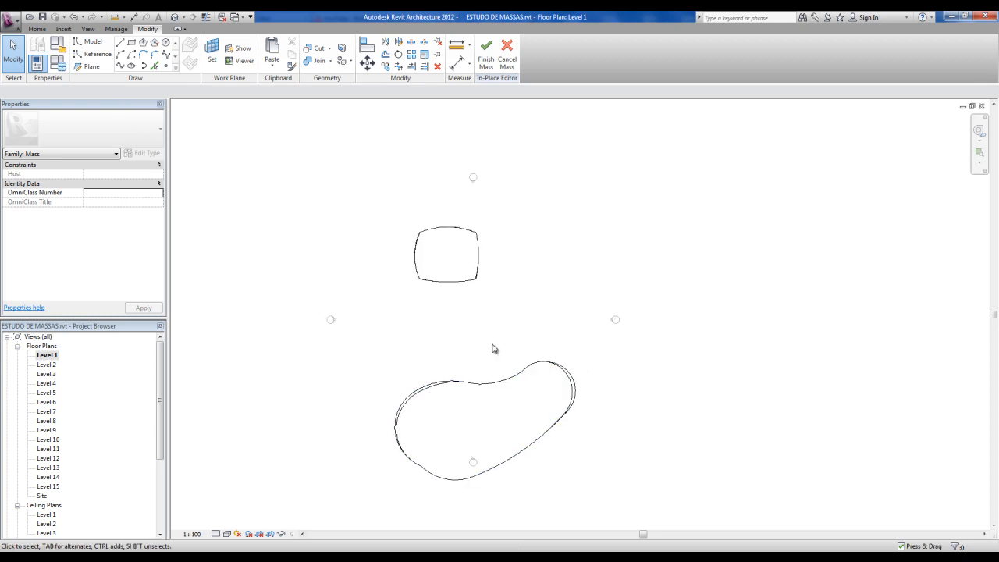
left_click(121, 55)
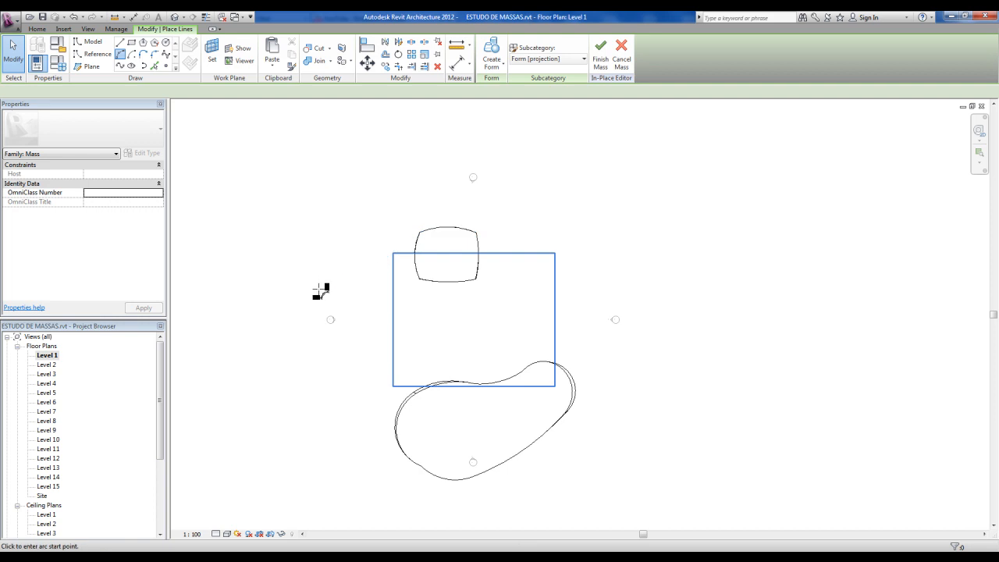
left_click(319, 288)
left_click(380, 215)
left_click(352, 217)
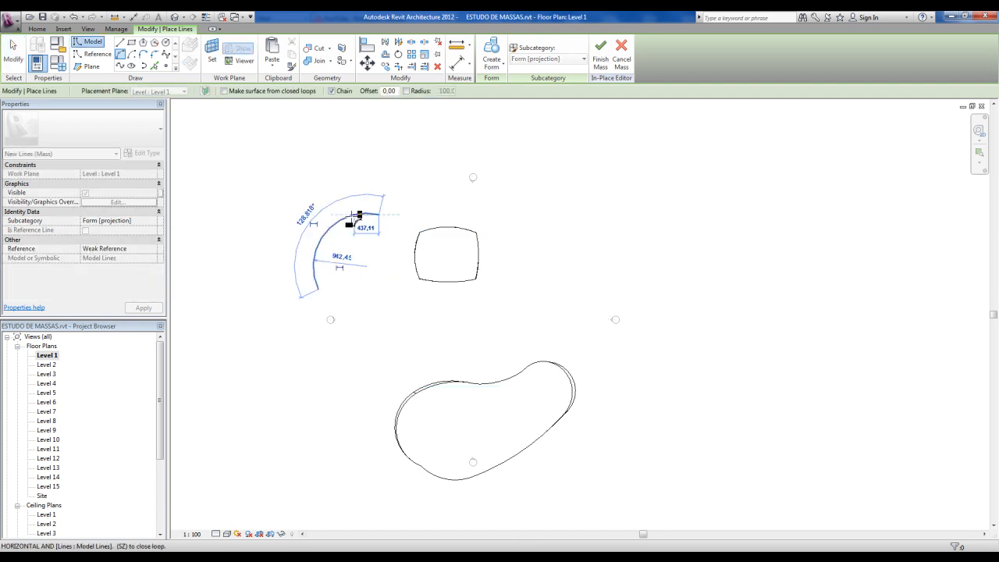
key("Escape")
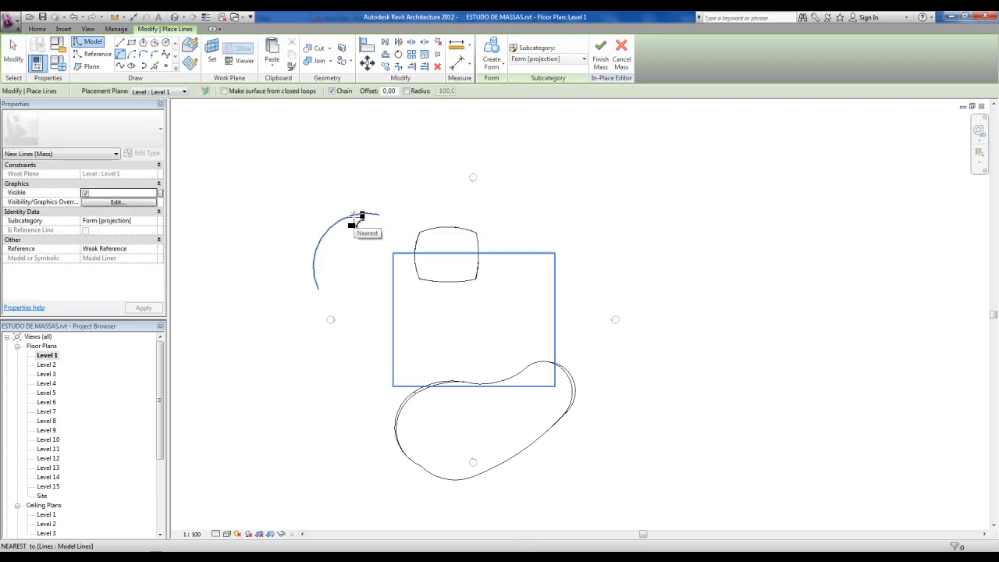
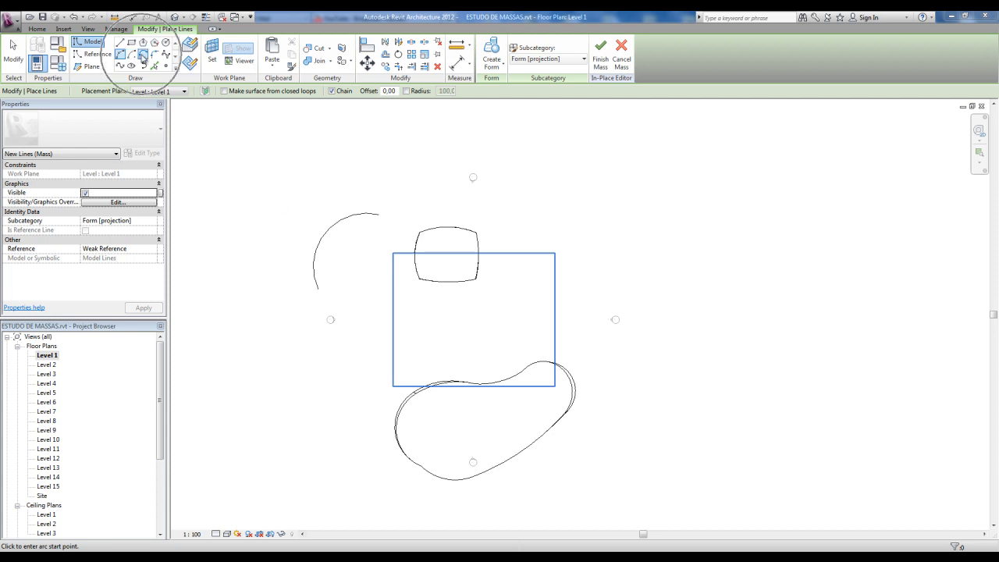
Extend the arc with a chain of tangent end arcs that closes into a large wavy outline around both towers.
left_click(377, 216)
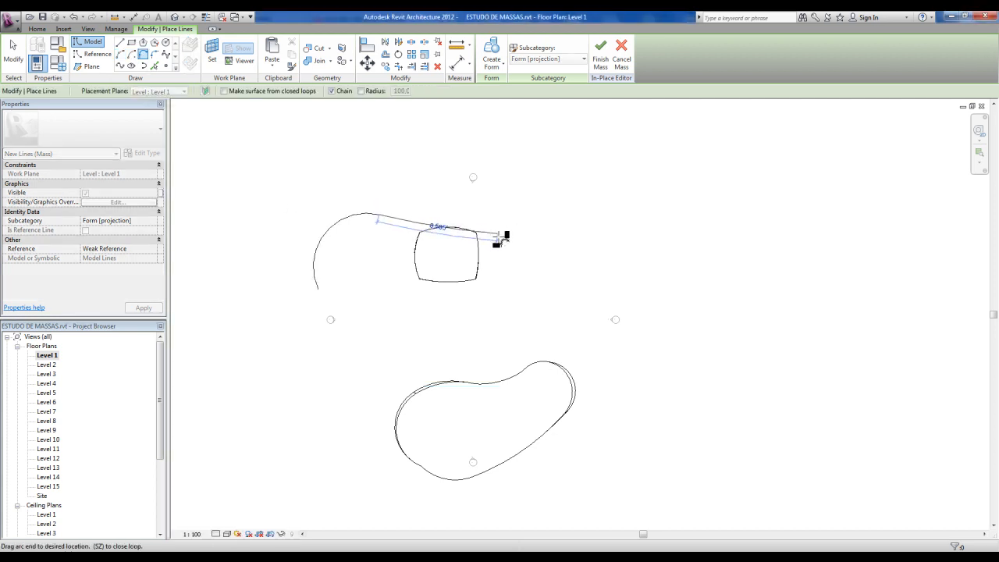
left_click(509, 209)
left_click(585, 289)
left_click(562, 470)
left_click(359, 452)
left_click(384, 341)
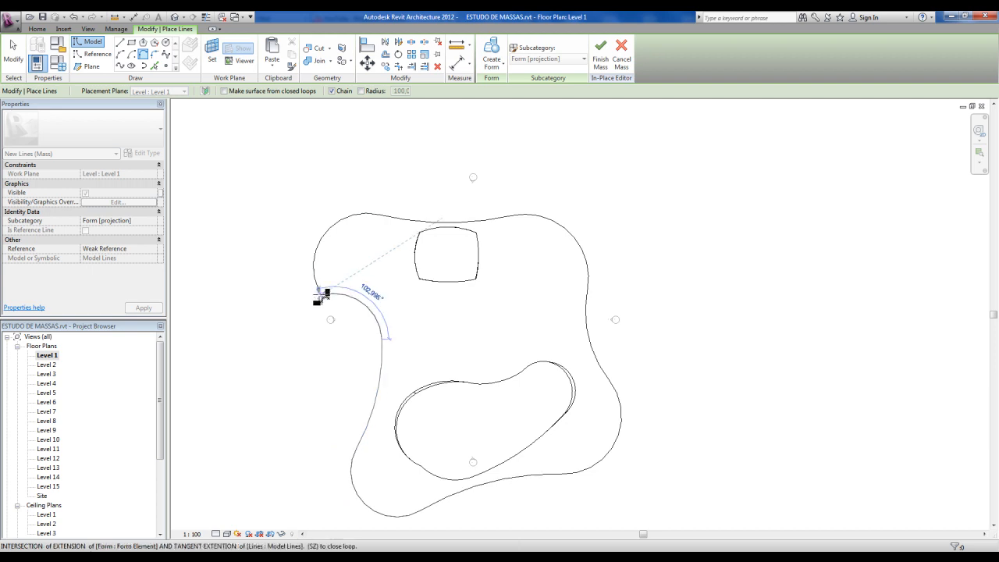
left_click(318, 291)
key("Escape")
key("Escape")
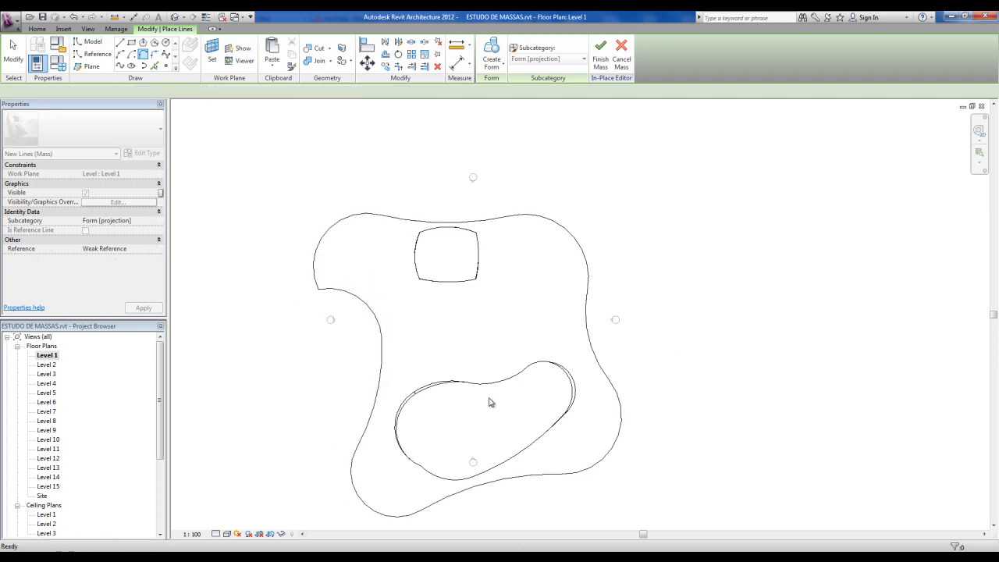
In the Level 5 floor plan, draw a tilted ellipse centred on the square tower with semi-axes of about 1220 and 770.
left_click(50, 356)
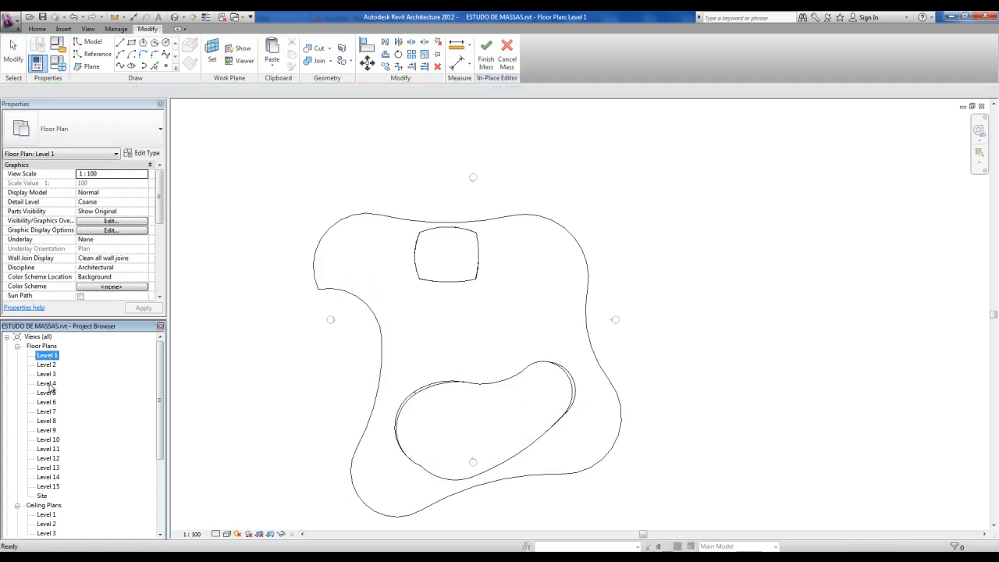
double_click(48, 394)
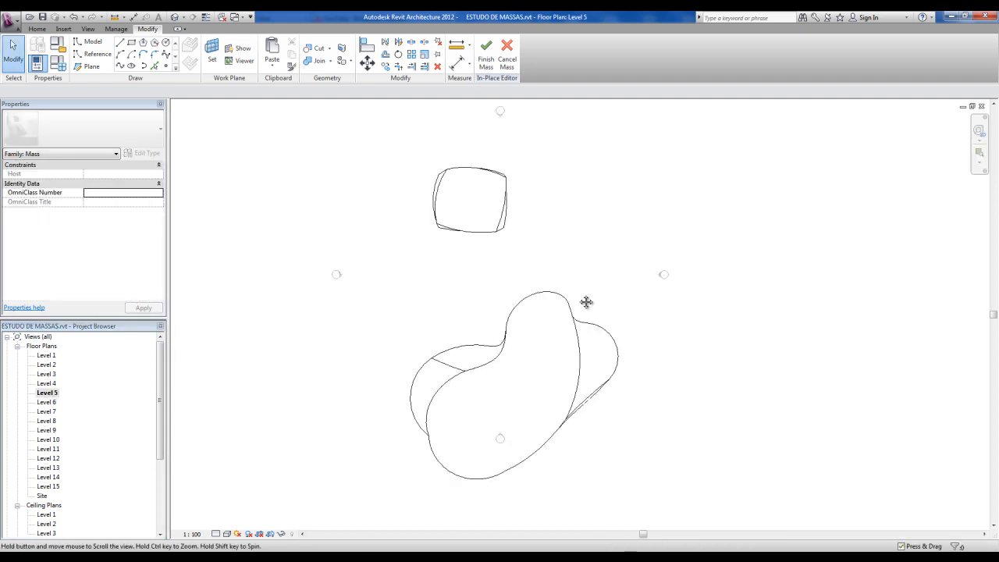
left_click(132, 67)
left_click(471, 146)
key("Escape")
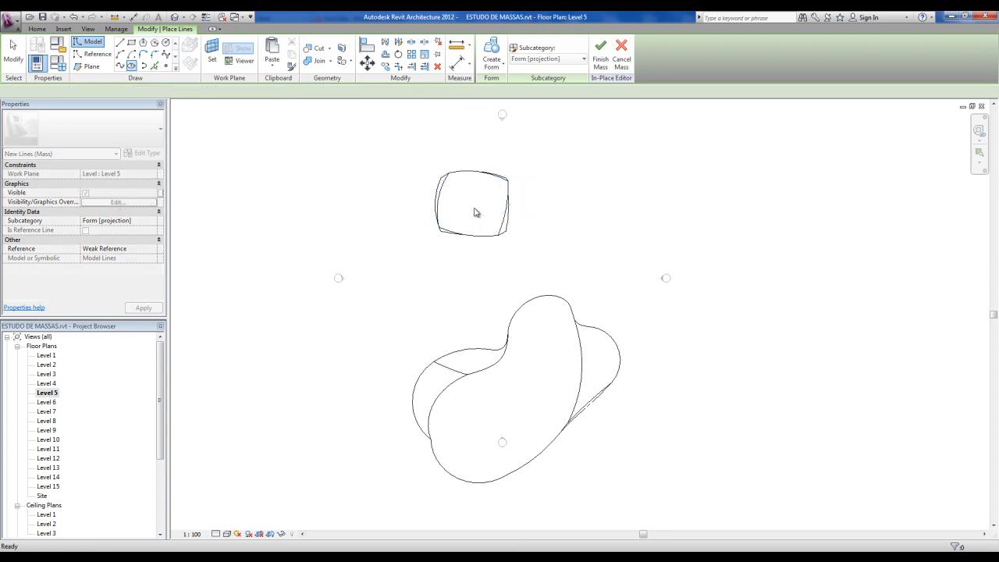
left_click(474, 202)
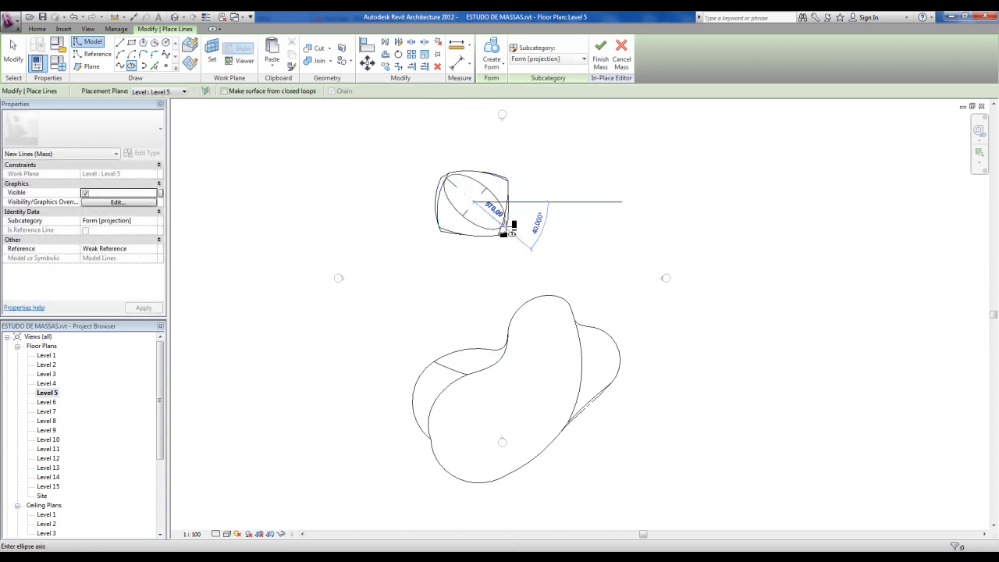
left_click(540, 253)
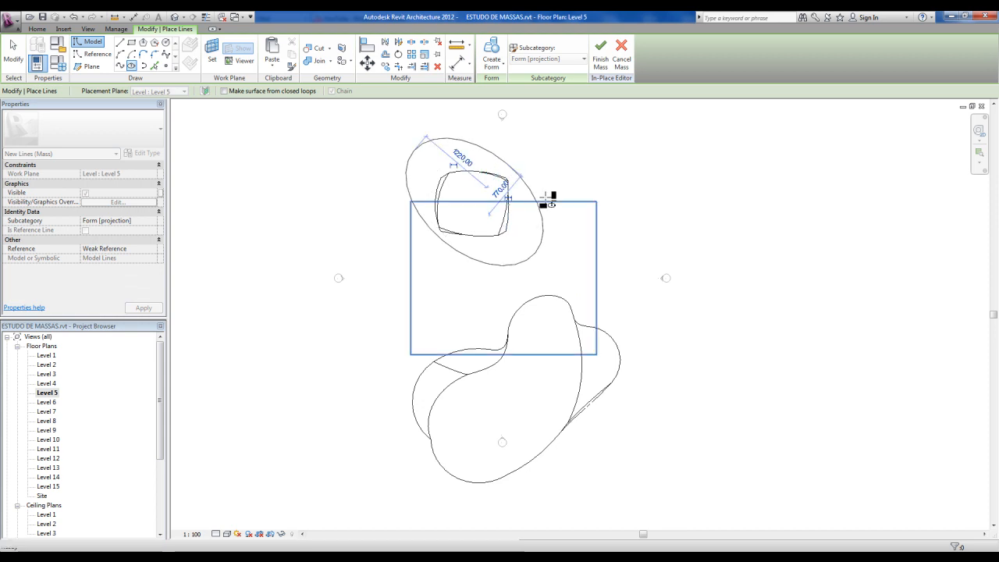
left_click(547, 197)
key("Escape")
key("Escape")
In the 3D view, create a podium form between the wavy Level 1 outline and the Level 5 ellipse.
left_click(175, 16)
middle_click_drag(559, 353, 548, 337, "shift")
key("Tab")
left_click(511, 442)
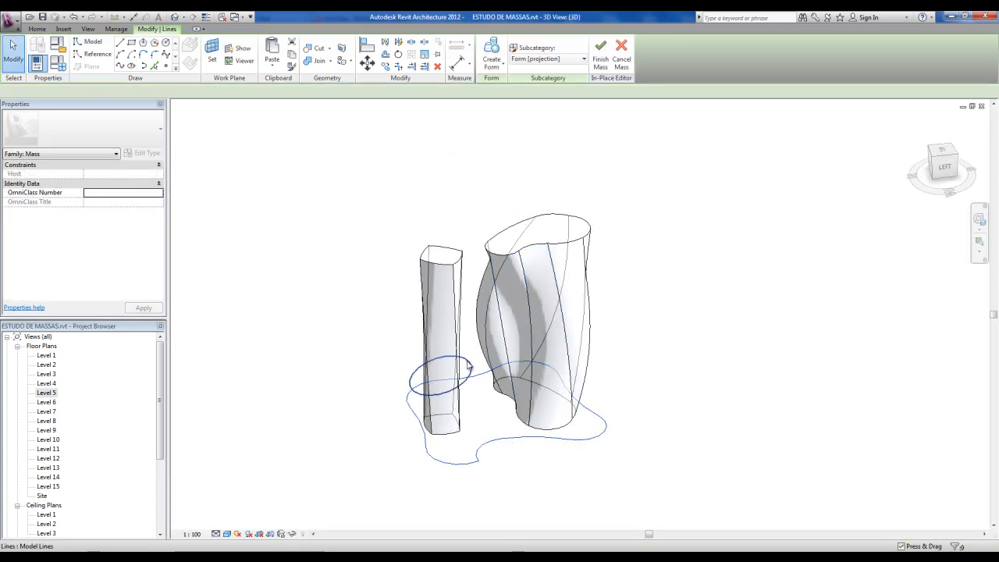
left_click(467, 365, "ctrl")
left_click(493, 50)
middle_click_drag(522, 508, 720, 370, "shift")
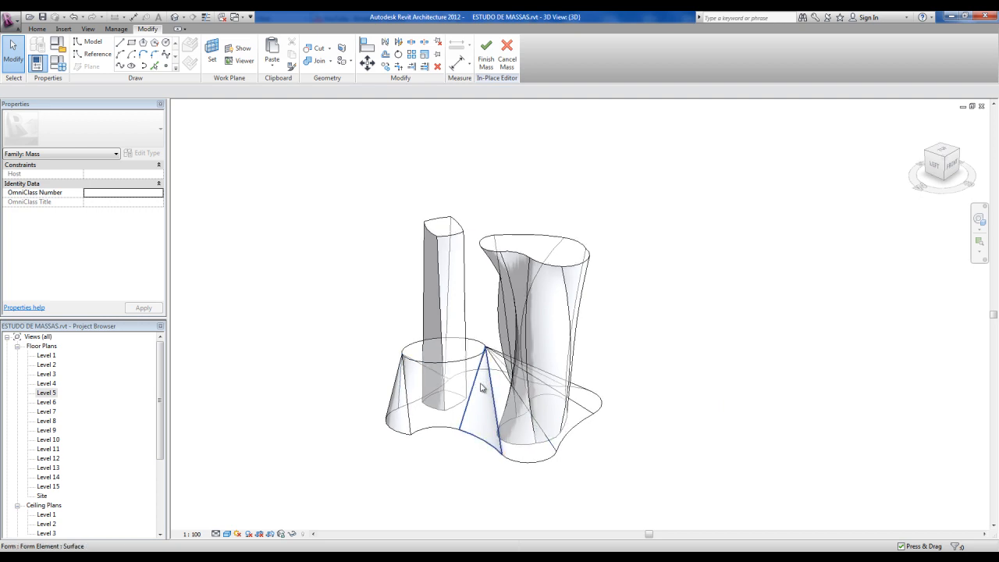
Join the podium's geometry with the square tower and with the twisted kidney-shaped tower.
scroll(482, 388, "up", 1)
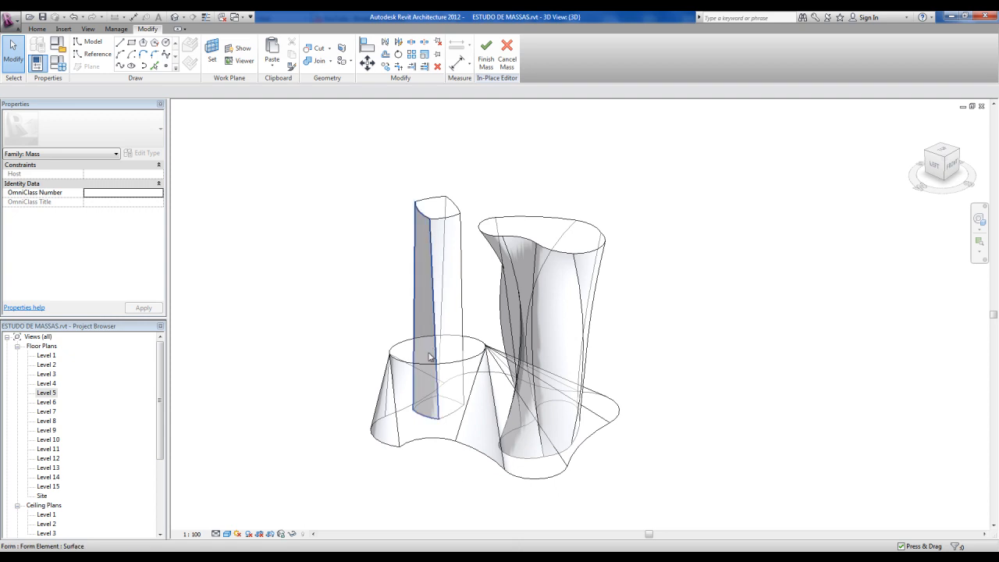
left_click(318, 61)
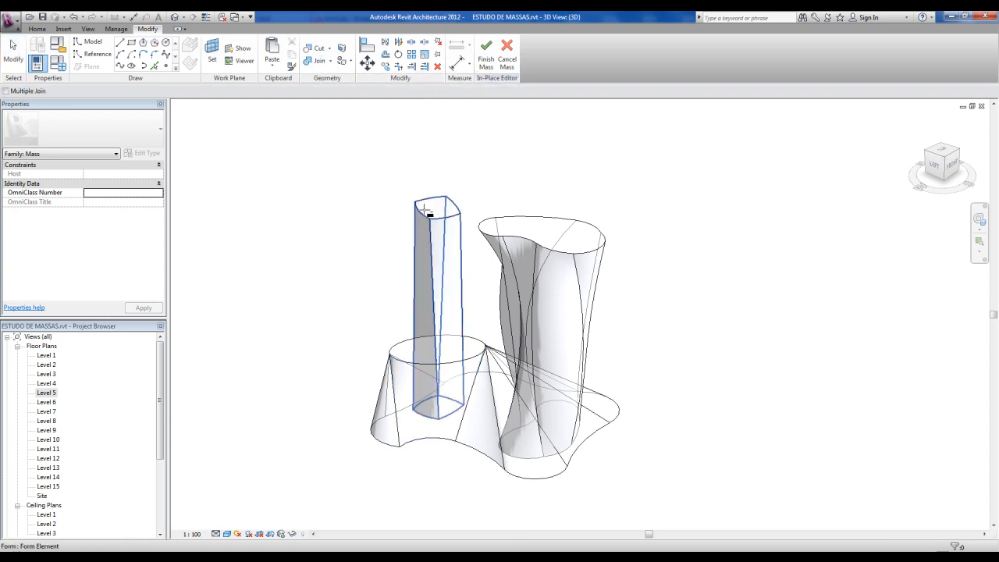
left_click(427, 211)
left_click(396, 349)
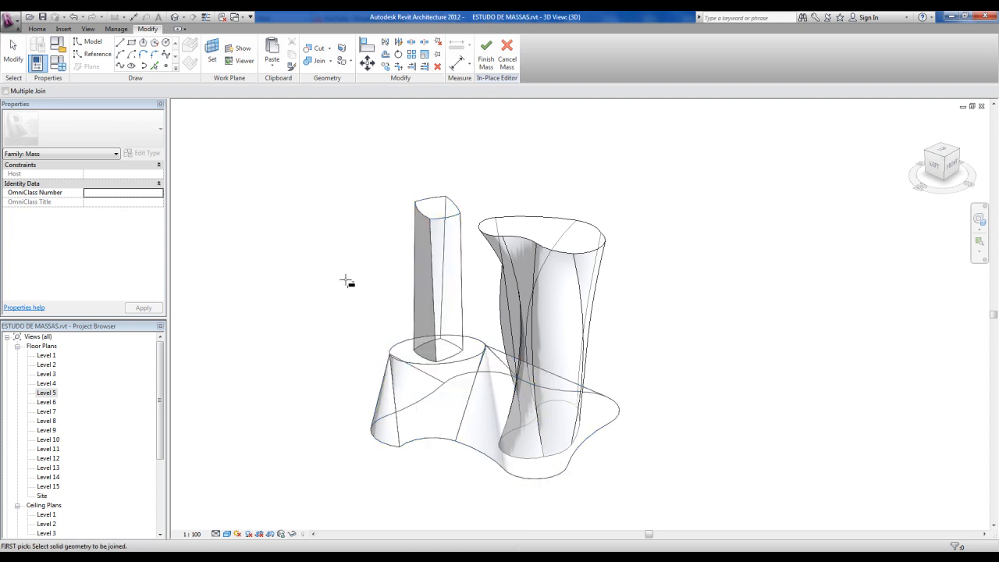
left_click(479, 344)
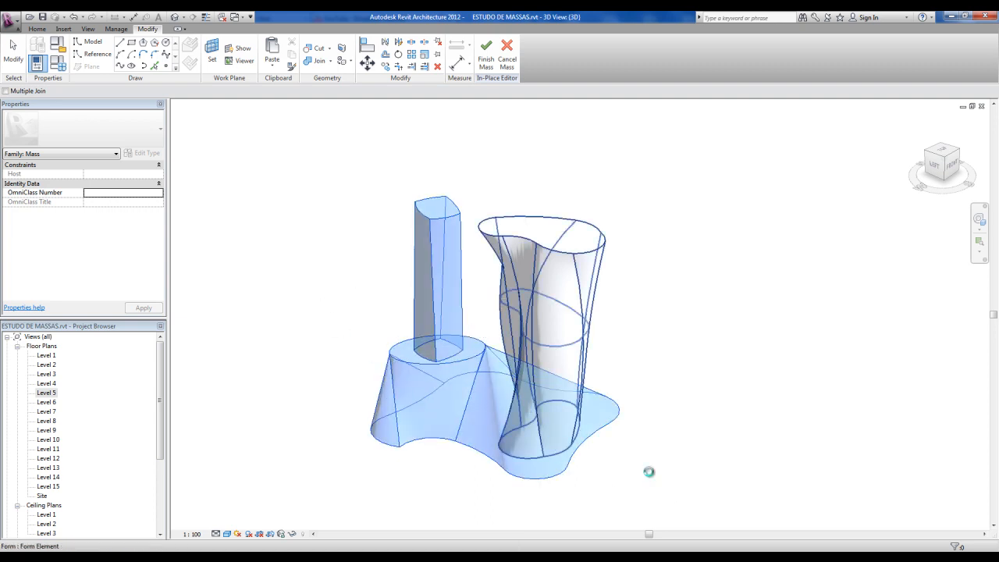
key("Escape")
Check the joined forms from several sides and finish the in-place mass.
middle_click_drag(489, 504, 602, 486, "shift")
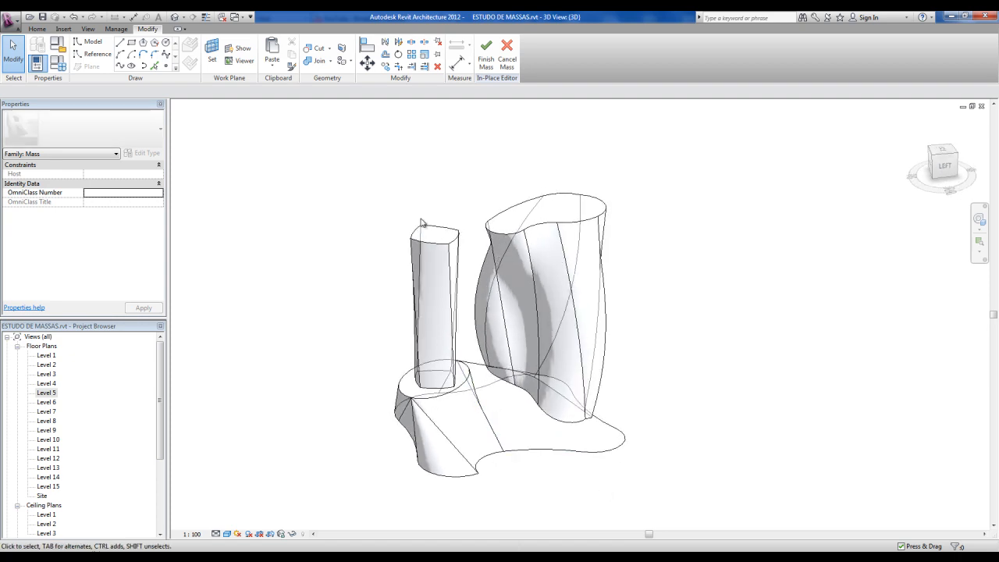
middle_click_drag(669, 297, 647, 295, "shift")
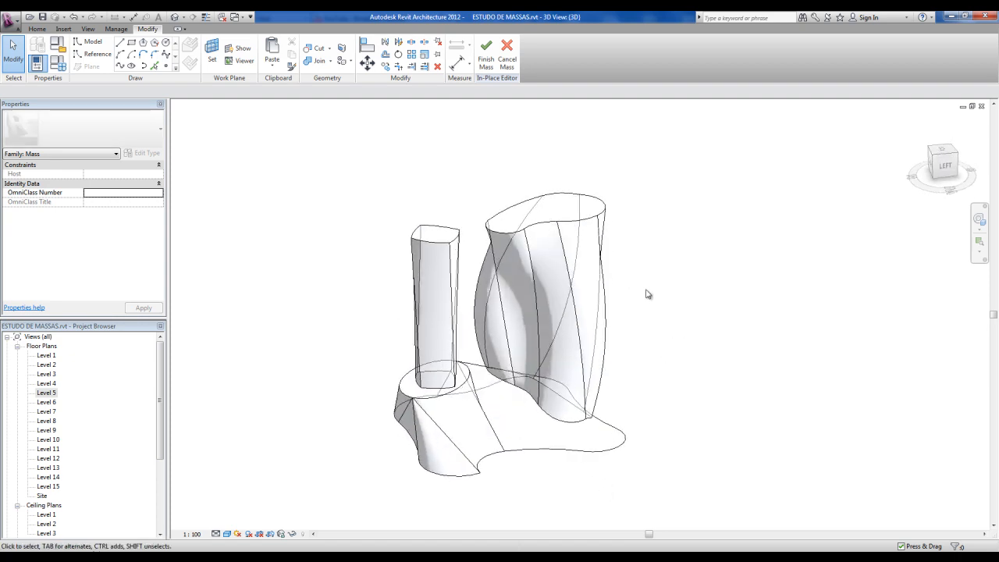
left_click(485, 68)
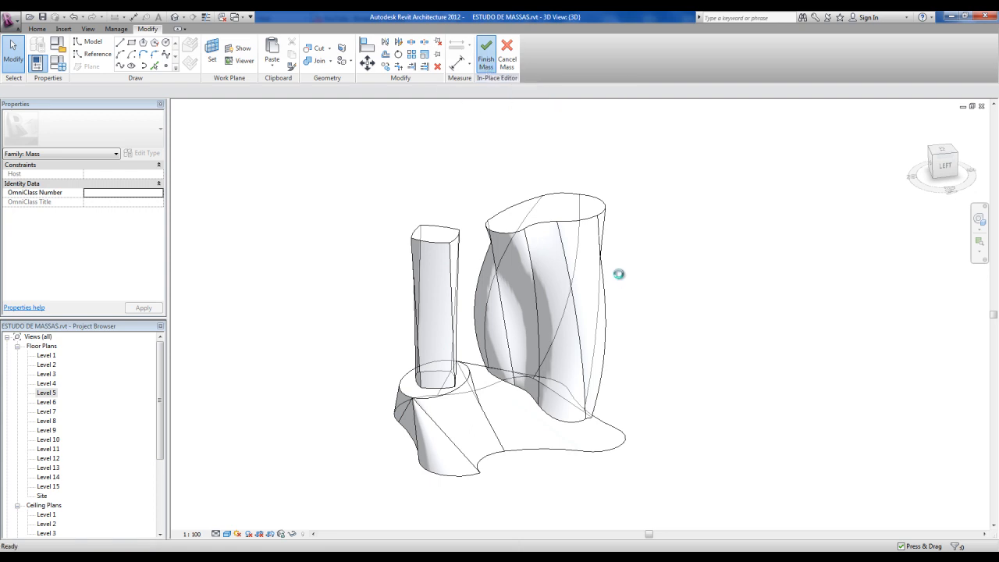
middle_click_drag(705, 328, 709, 356, "shift")
Add mass floors to the finished mass on Levels 1 through 14.
left_click(517, 210)
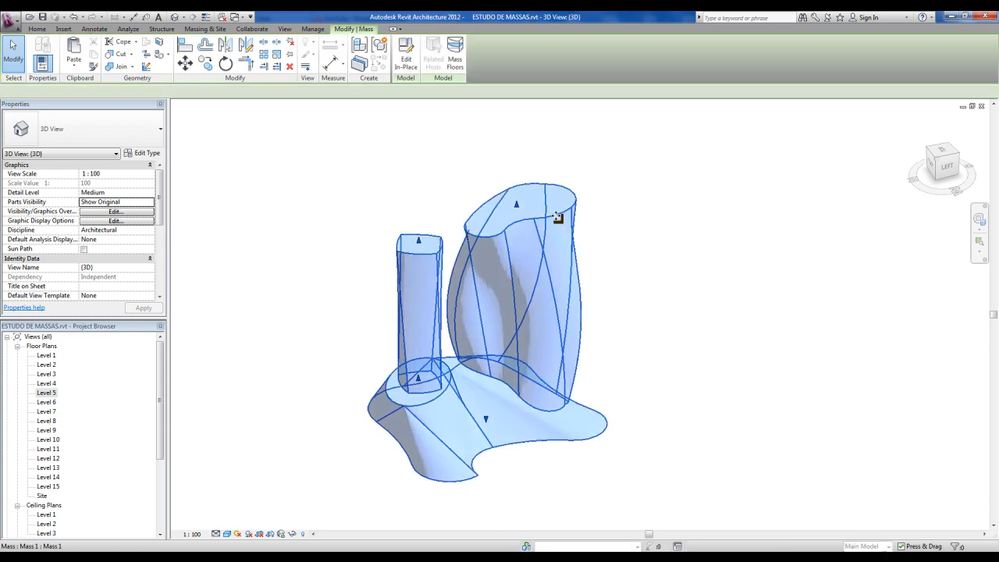
left_click(460, 67)
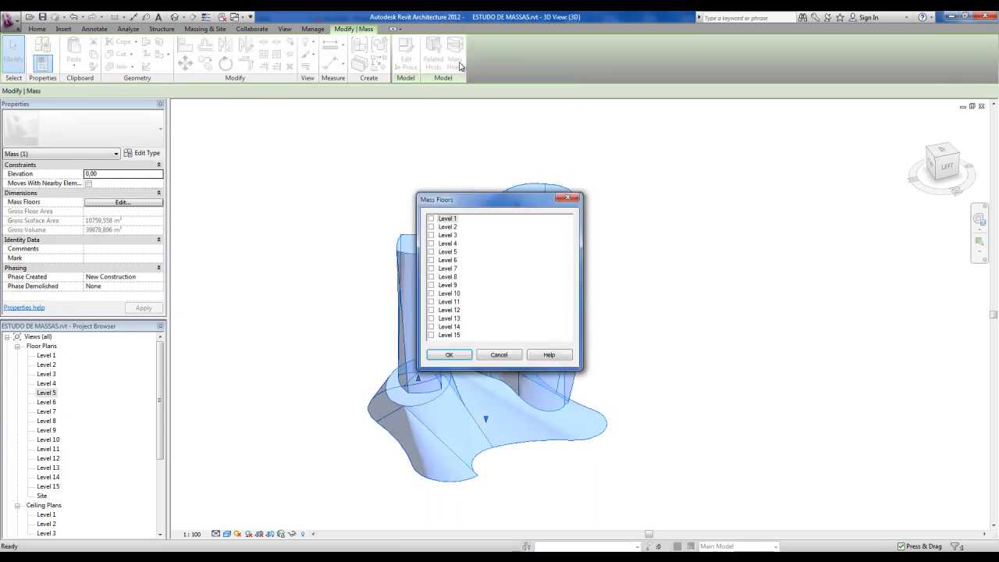
left_click(452, 326, "shift")
left_click(443, 355)
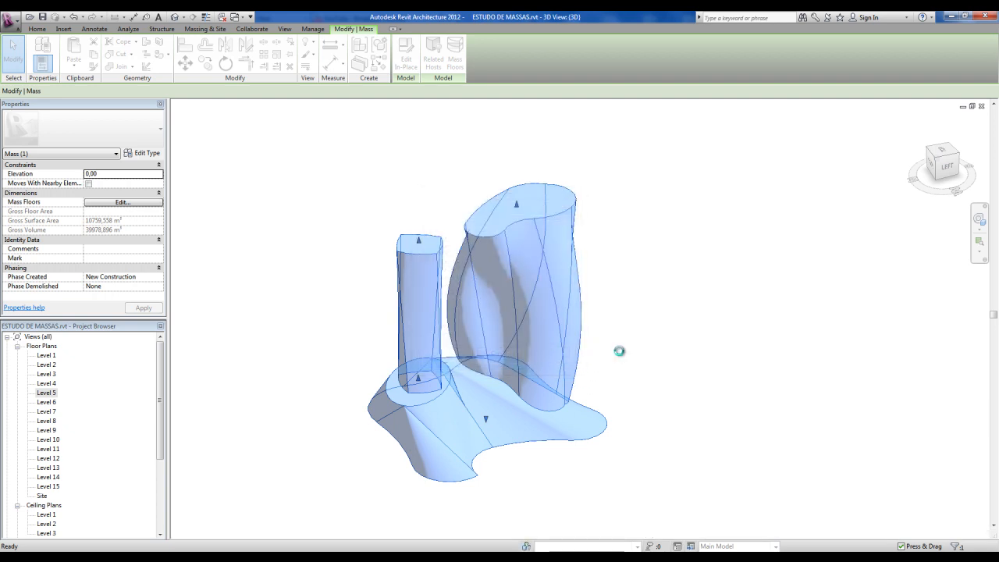
left_click(677, 394)
middle_click_drag(680, 397, 637, 284, "shift")
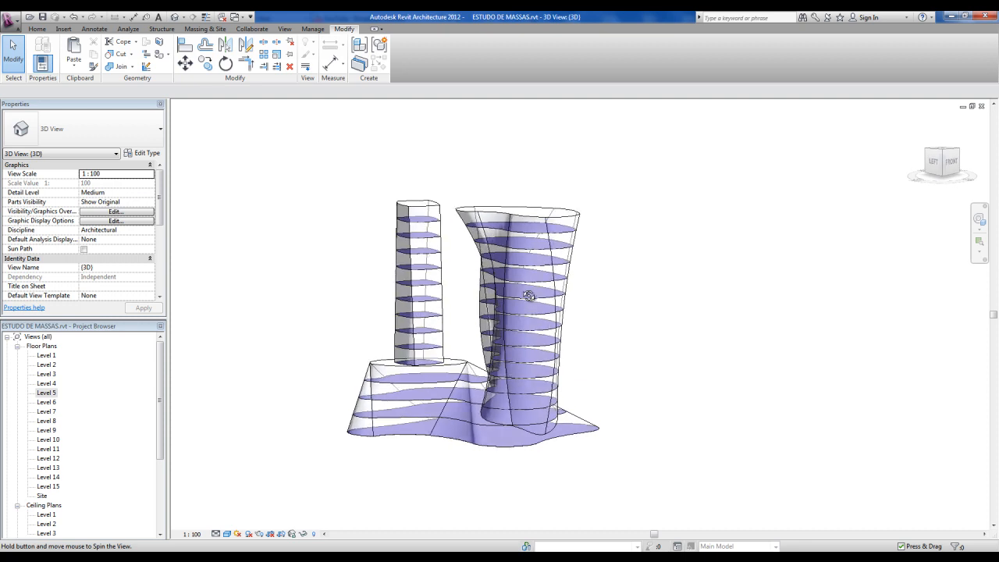
Open the Mass Floor Schedule to review the floor areas per level, and return to the 3D view of the mass.
middle_click_drag(650, 318, 656, 338, "shift")
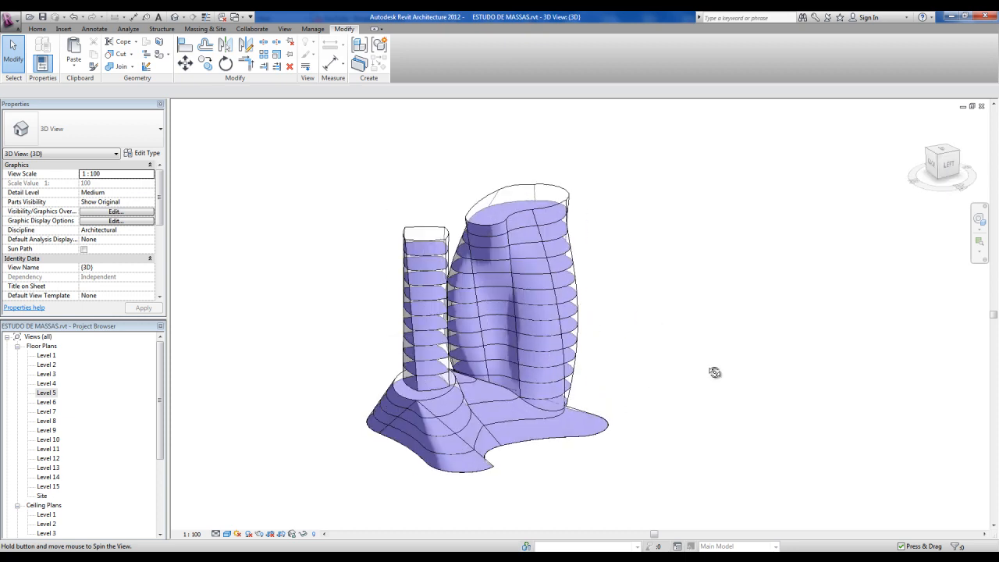
middle_click_drag(705, 282, 663, 349, "shift")
left_click_drag(164, 415, 167, 488)
left_click(53, 496)
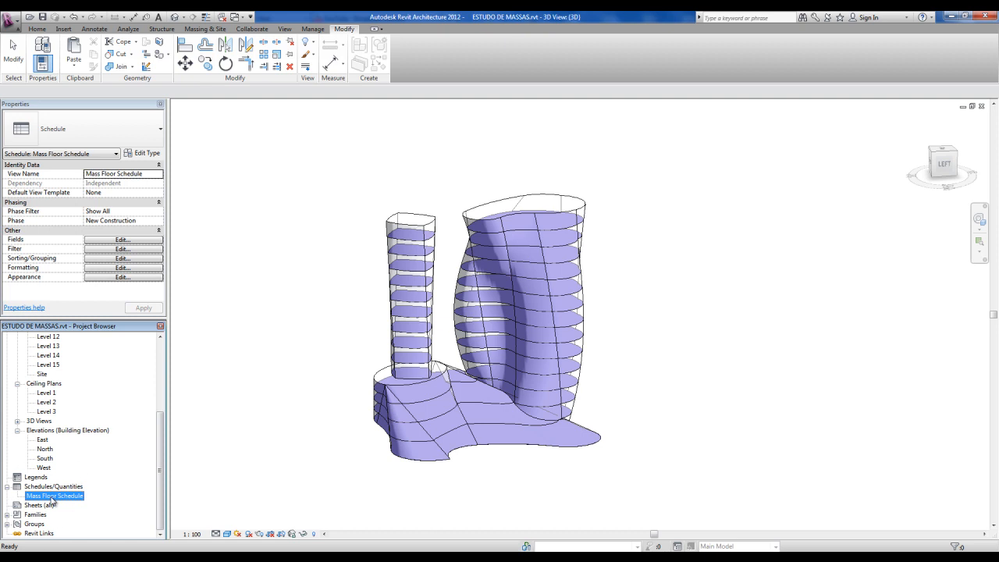
double_click(41, 497)
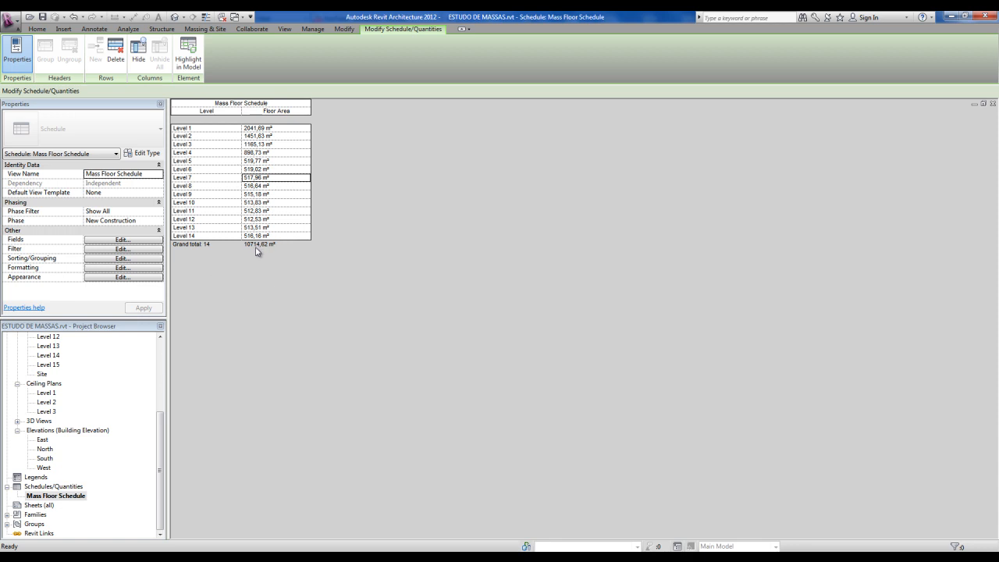
left_click(175, 17)
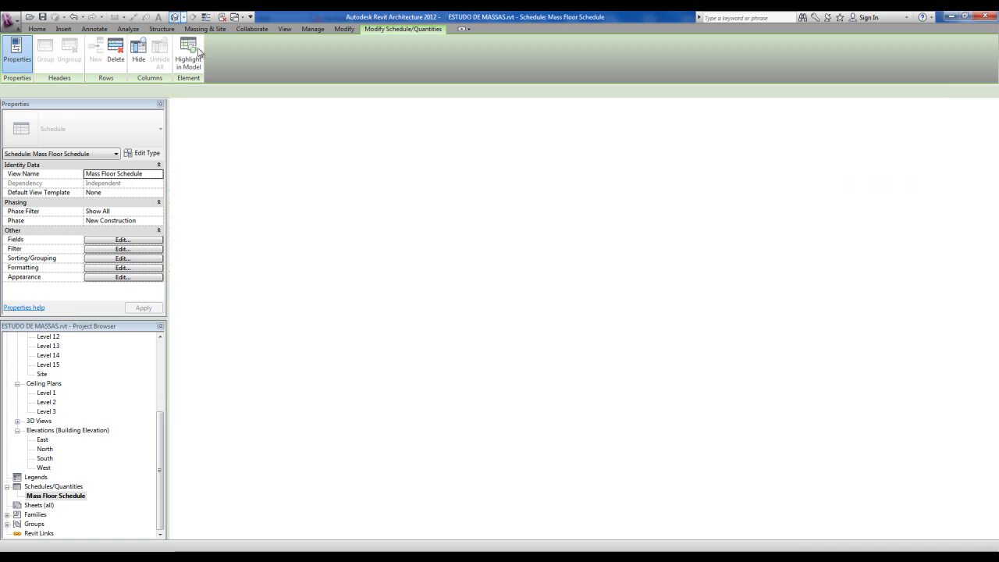
left_click(706, 354)
mouse_move(692, 351)
middle_mouse_down("shift")
mouse_move(658, 442)
mouse_move(707, 335)
mouse_move(598, 292)
mouse_move(486, 315)
mouse_move(672, 382)
mouse_move(750, 362)
mouse_move(674, 372)
mouse_move(698, 370)
mouse_move(692, 352)
middle_mouse_up("shift")
scroll(488, 428, "up", 2)
middle_click_drag(659, 453, 568, 457, "shift")
Start Wall by Face with the Generic - 200mm basic wall and duplicate that type as .PAREDE CONCRETO 20 CM.
left_click(206, 30)
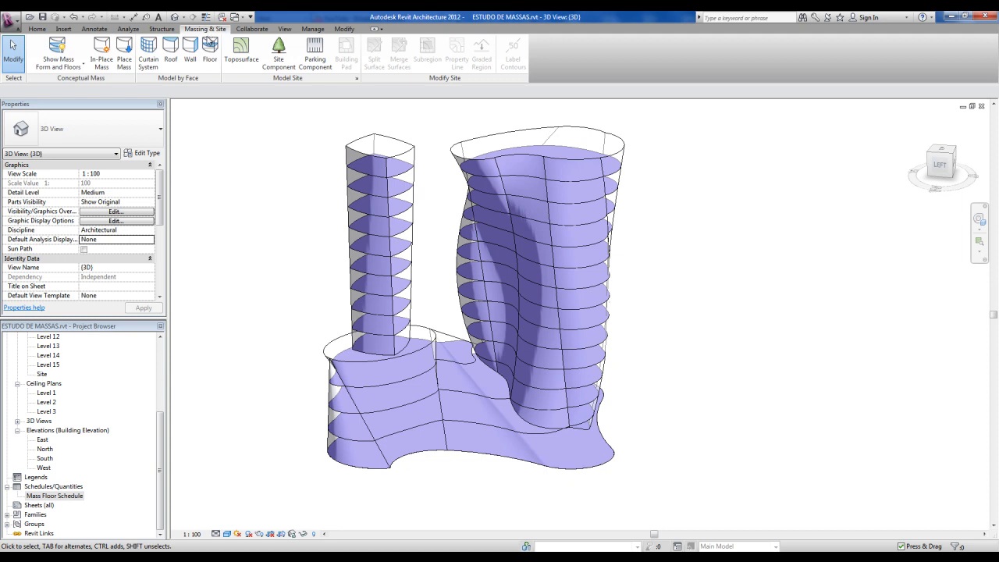
left_click(195, 62)
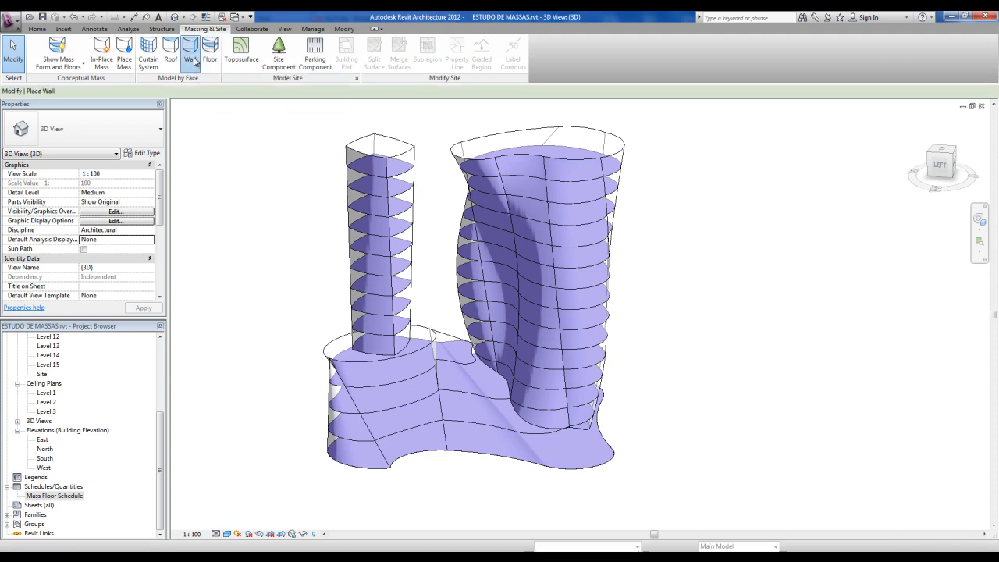
left_click(109, 138)
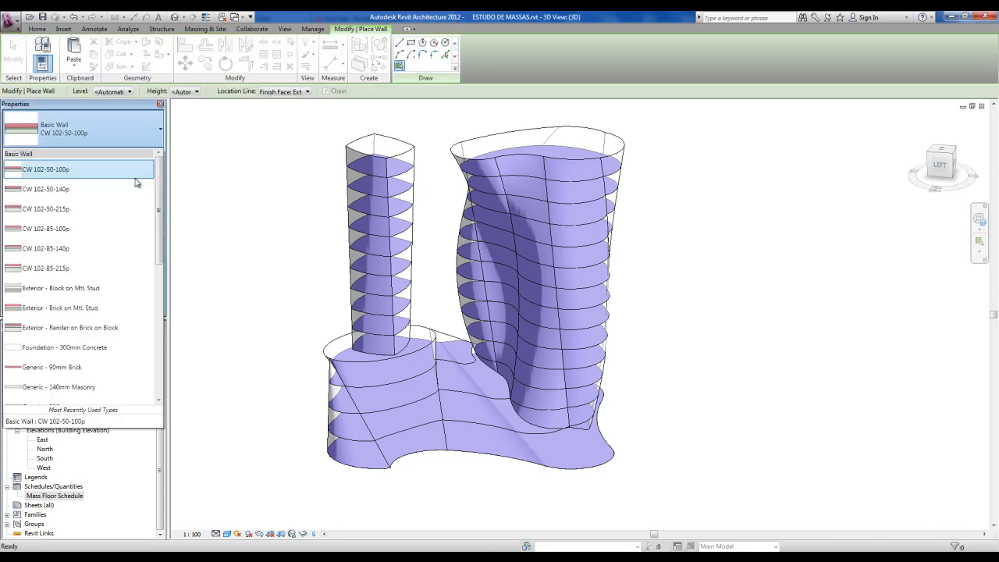
left_click_drag(160, 190, 166, 155)
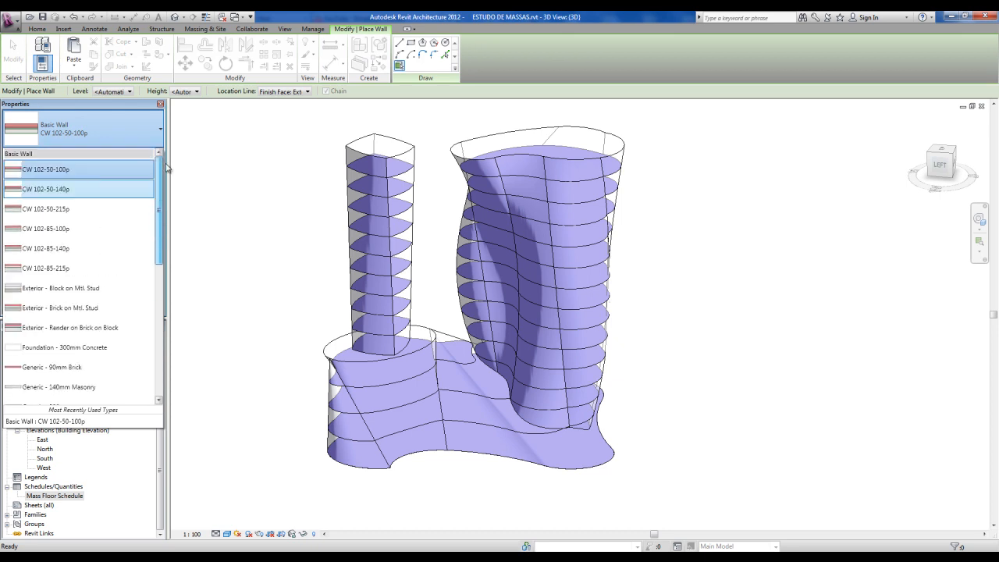
left_click_drag(161, 190, 157, 221)
left_click(78, 326)
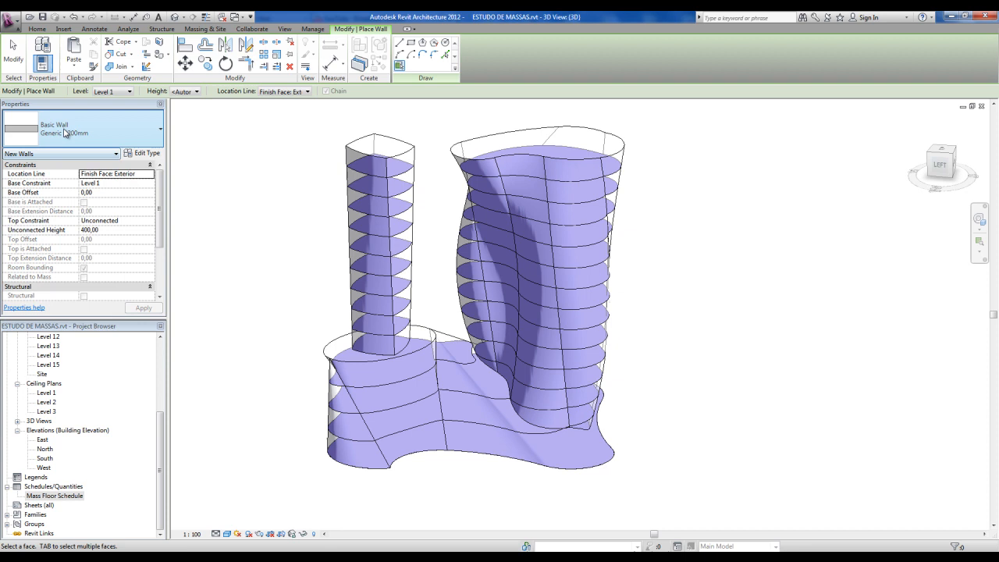
left_click(143, 153)
left_click(429, 115)
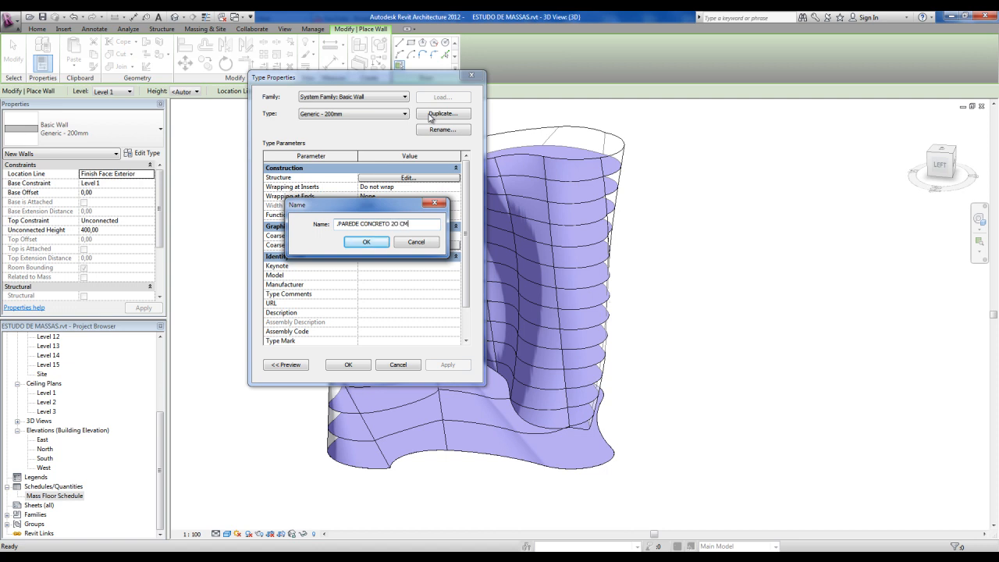
left_click(375, 243)
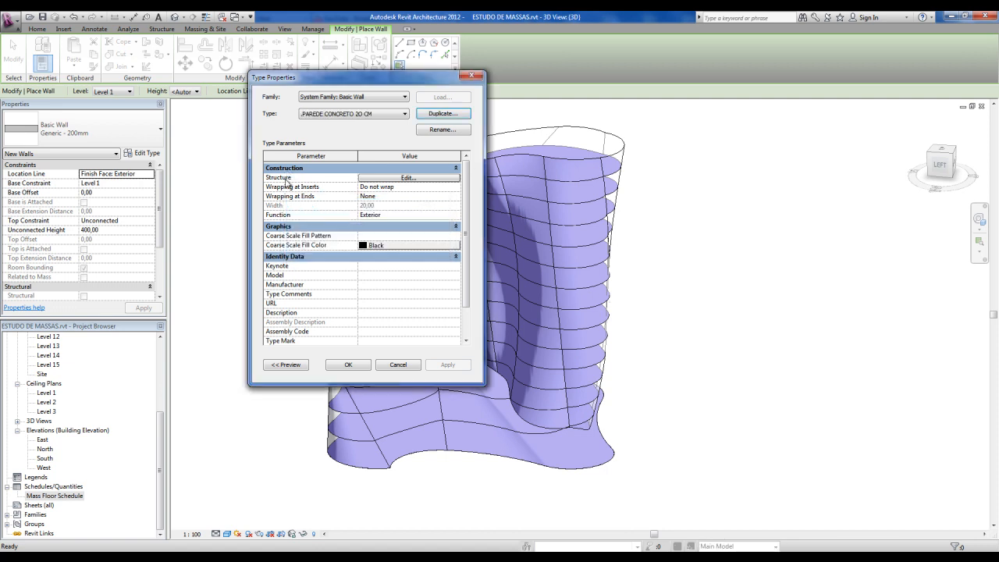
Set the new wall type's structure layer material to Concrete - Cast In Situ and accept the type.
left_click(402, 179)
left_click(355, 179)
left_click(377, 179)
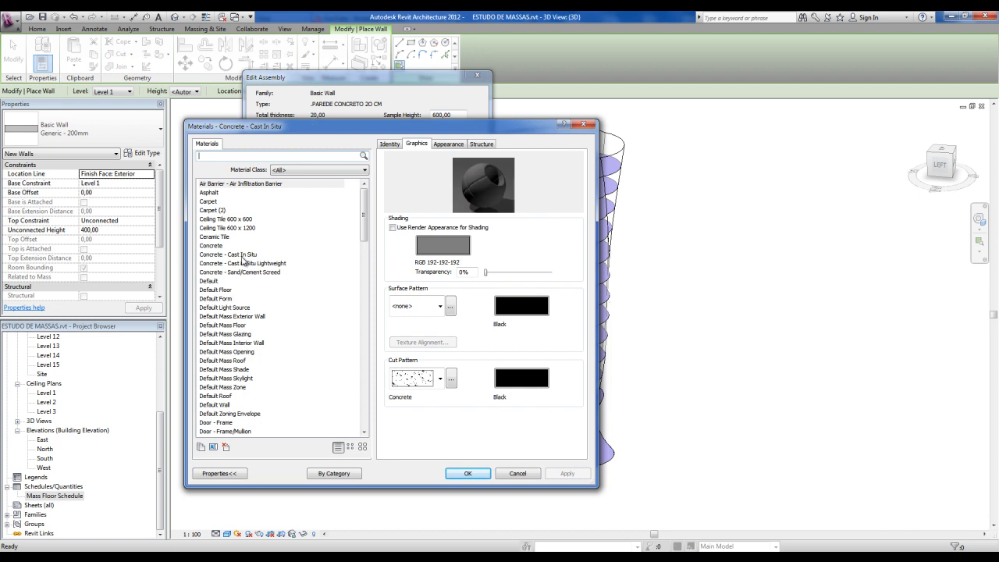
left_click(244, 255)
left_click(467, 473)
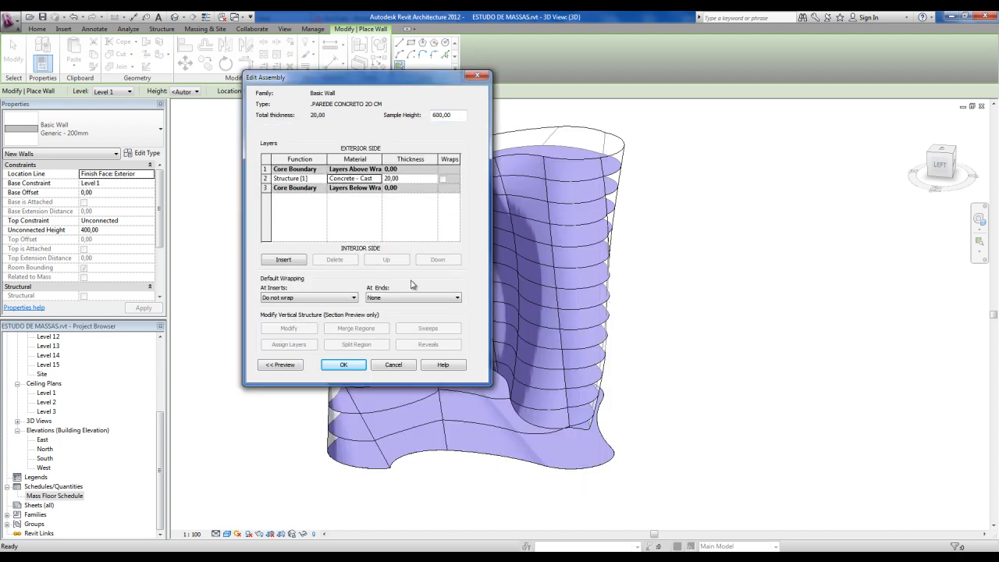
left_click(342, 364)
left_click(353, 365)
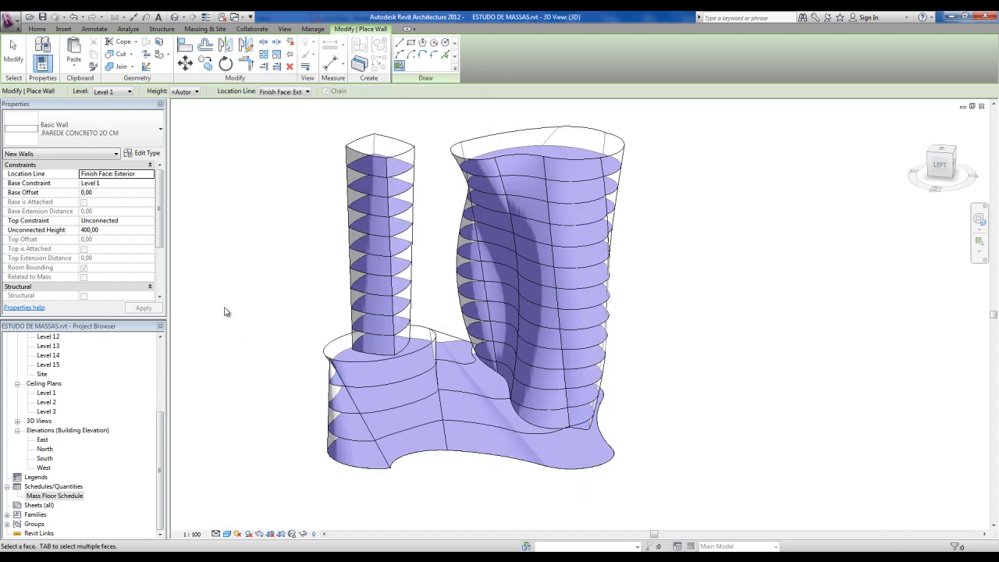
Place face-based concrete walls on the podium faces along the Left side of the mass, unjoining elements where they conflict.
left_click(404, 362)
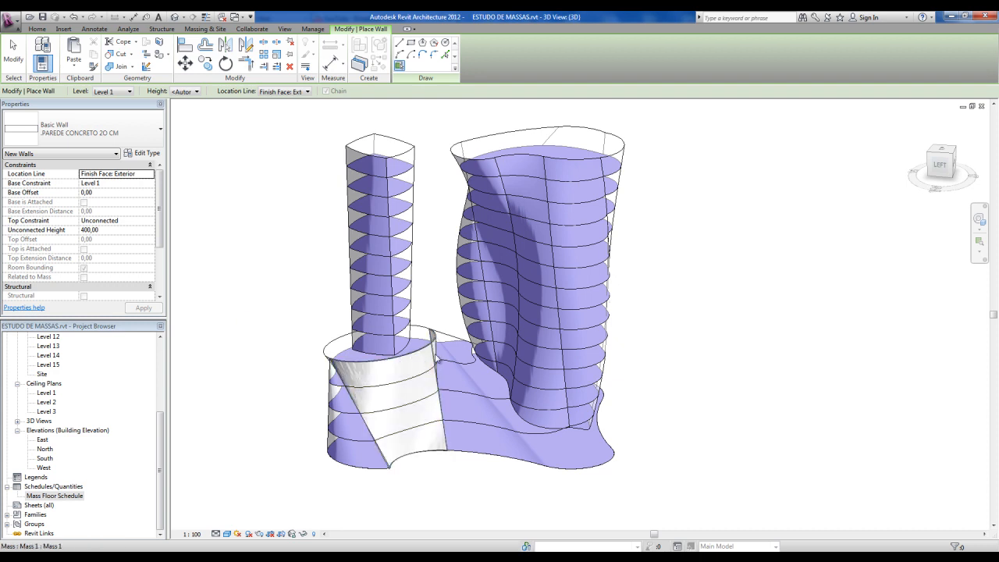
left_click(489, 459)
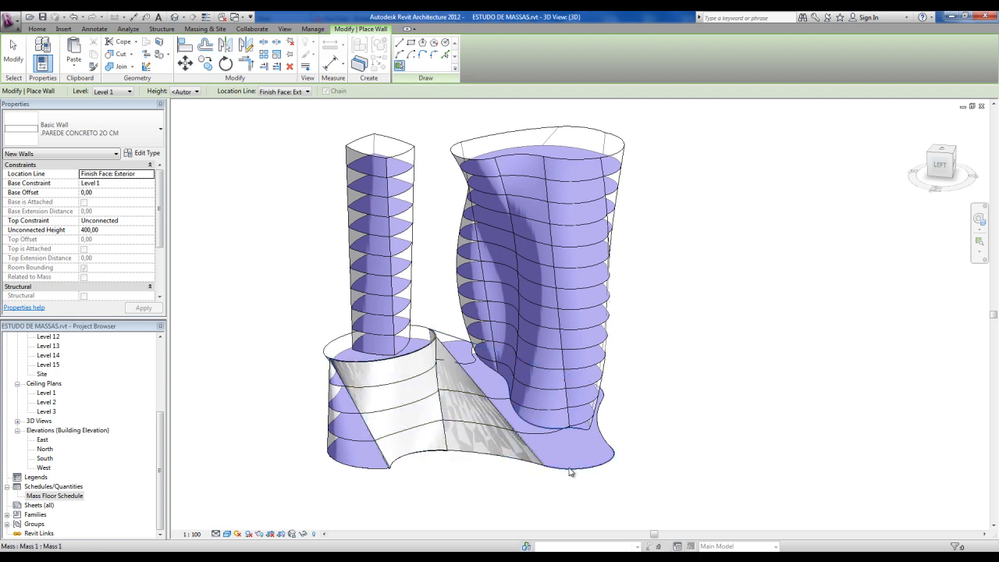
left_click(570, 471)
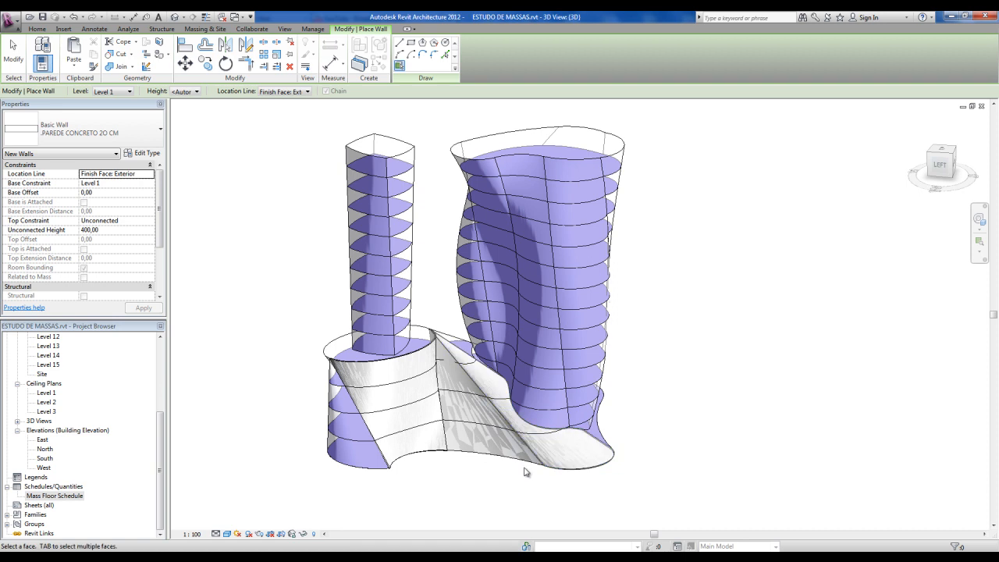
left_click(332, 467)
left_click(811, 542)
Place a concrete wall on the podium's Back face below the square tower and unjoin the conflicting elements.
middle_click_drag(440, 477, 734, 478, "shift")
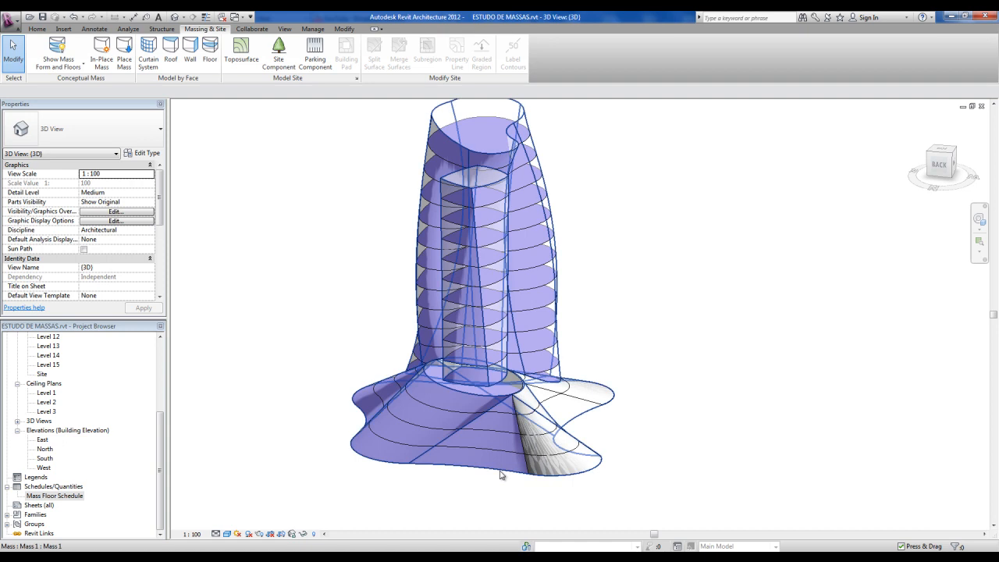
left_click(189, 53)
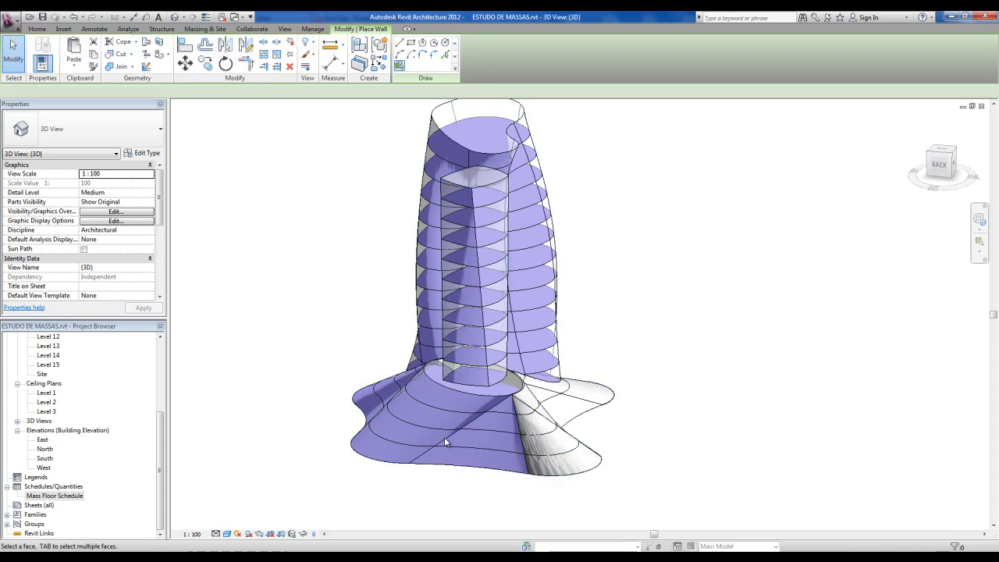
left_click(370, 459)
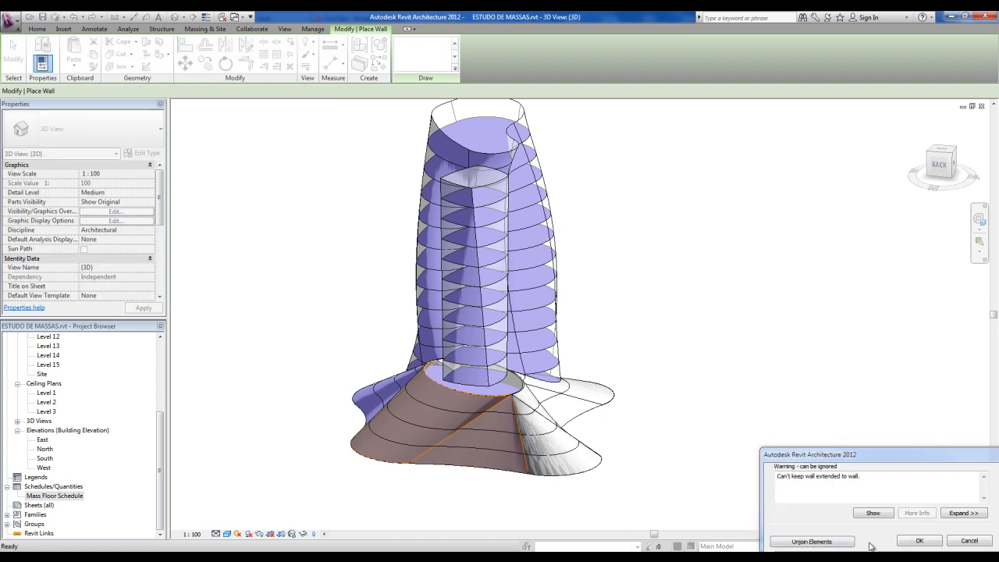
left_click(819, 543)
Cover the remaining podium faces on the Right side, around the base of the kidney-shaped tower, with face-based concrete walls.
middle_click_drag(513, 494, 751, 513, "shift")
left_click(189, 55)
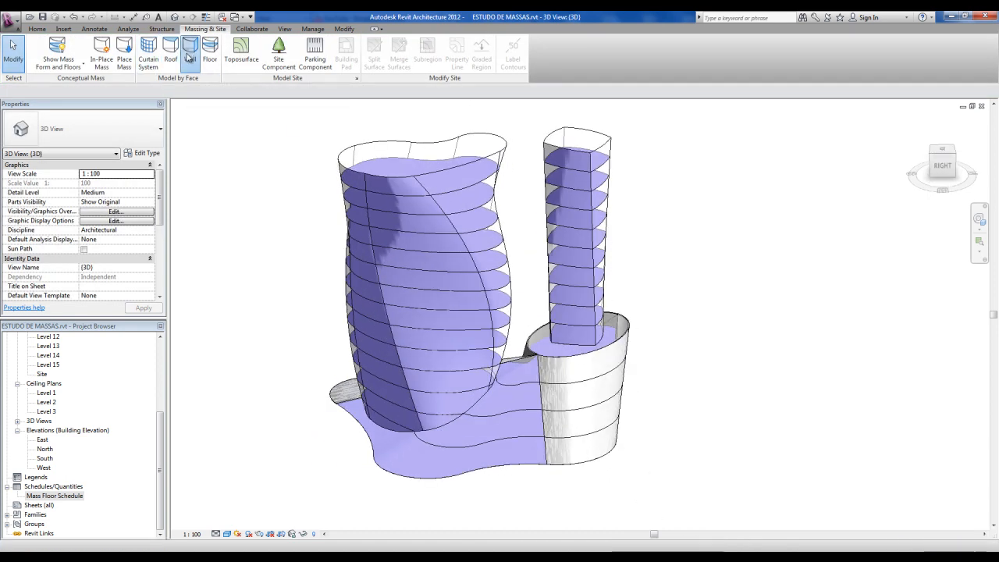
left_click(426, 484)
key("Escape")
key("Escape")
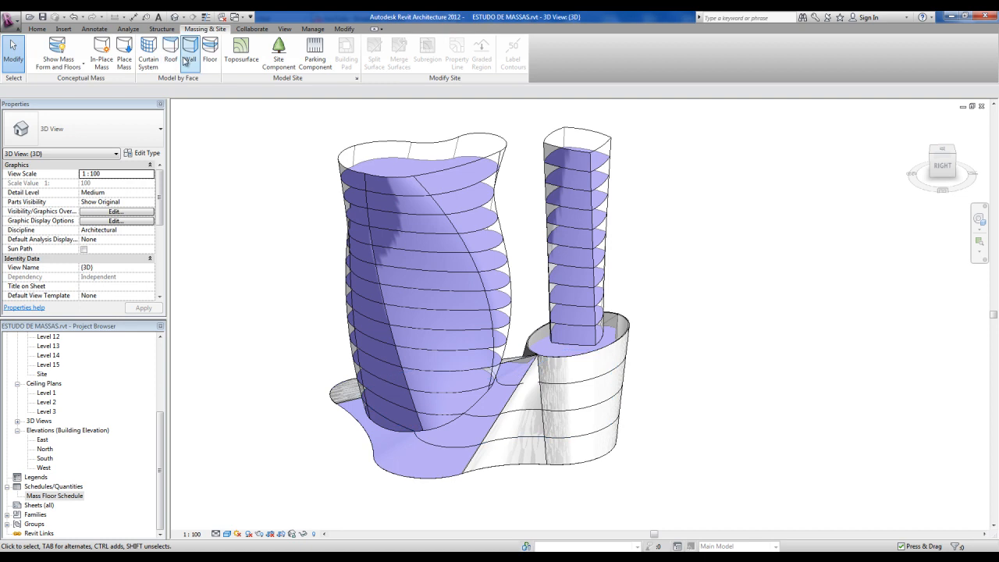
left_click(196, 68)
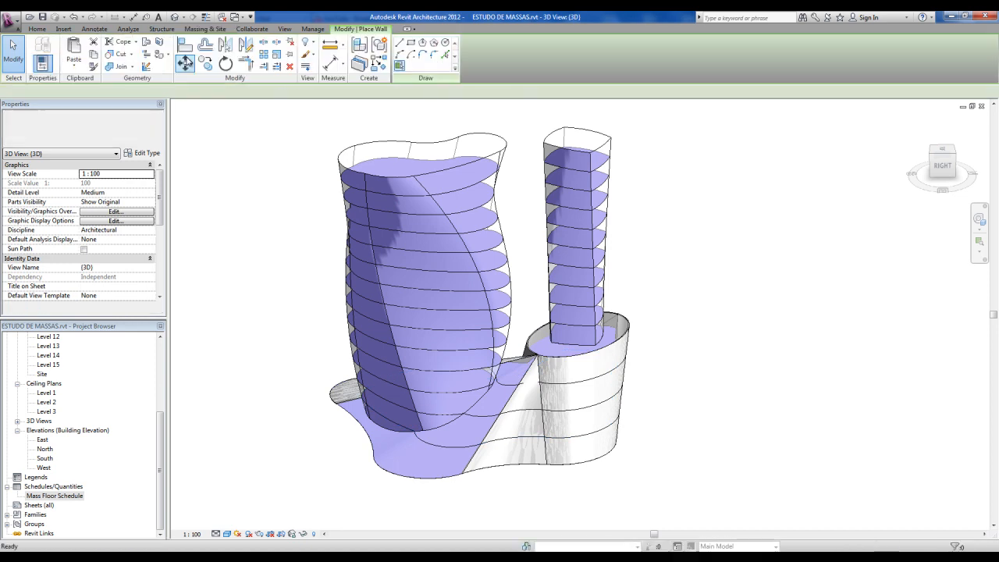
left_click(407, 480)
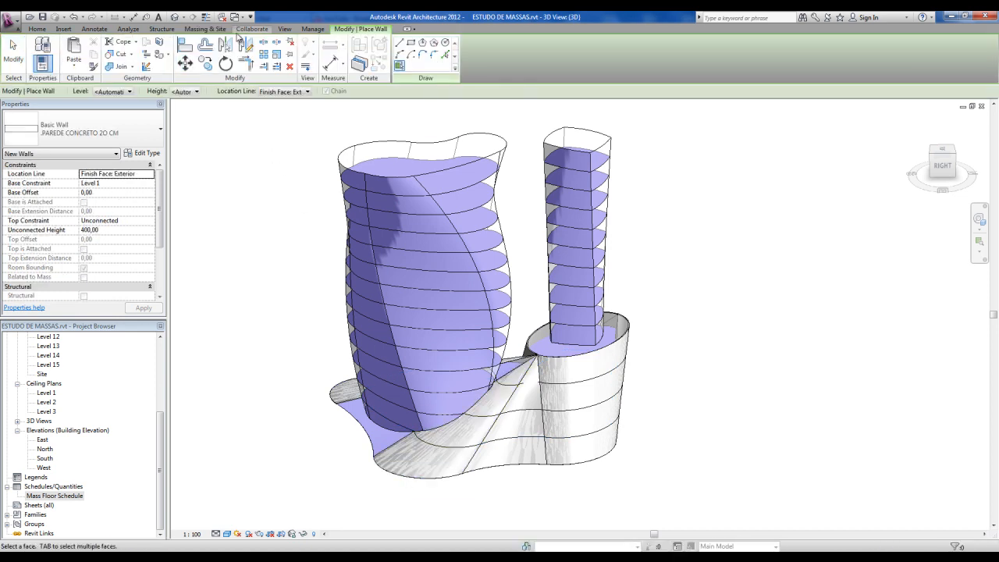
key("Escape")
key("Escape")
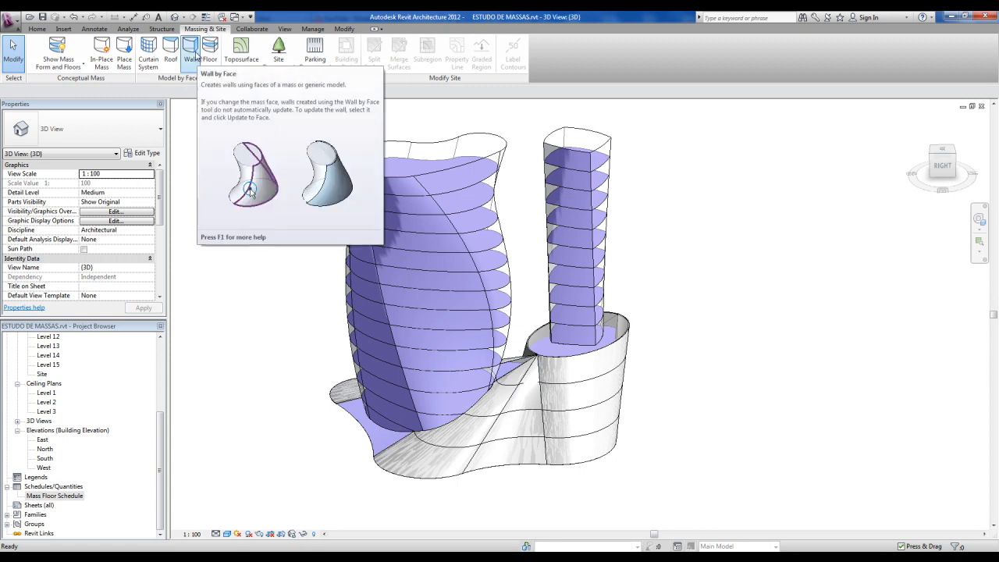
left_click(195, 55)
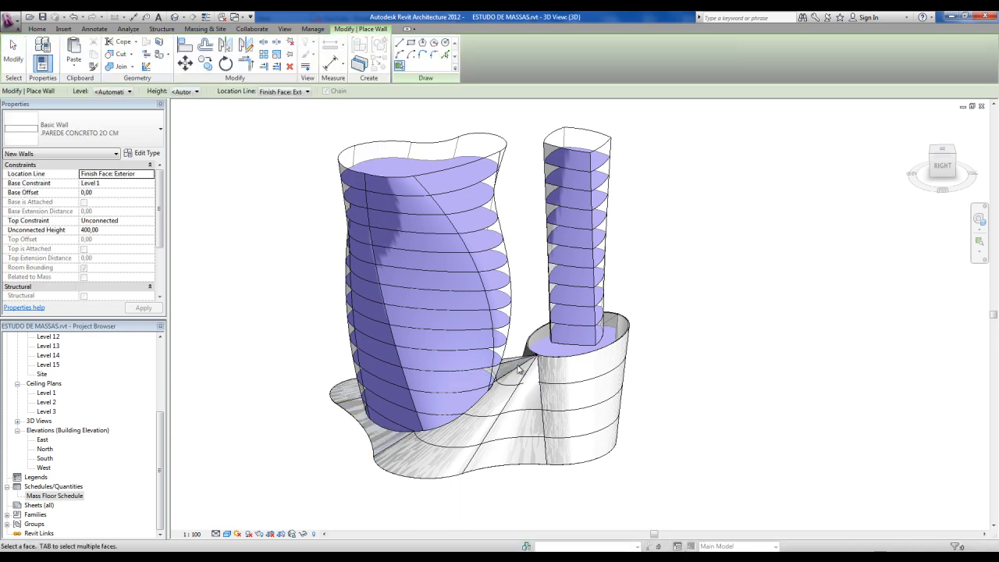
middle_click_drag(515, 367, 633, 428, "shift")
middle_click_drag(390, 386, 381, 398, "shift")
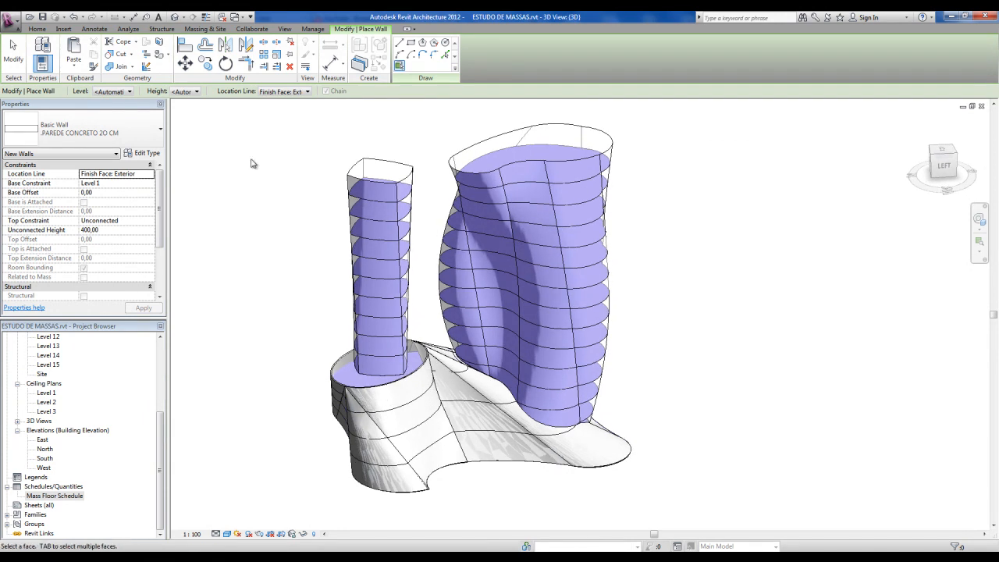
left_click(200, 30)
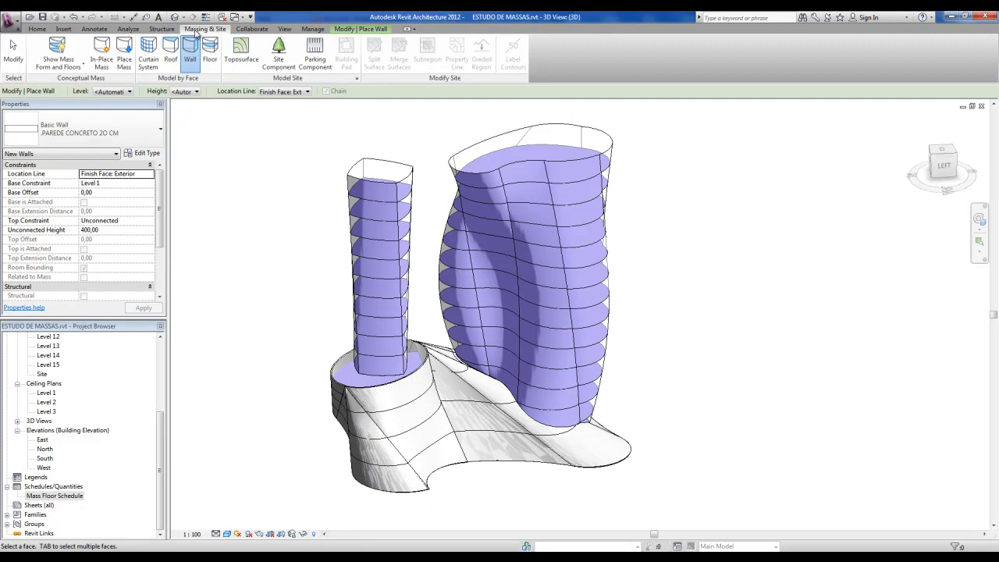
left_click(149, 56)
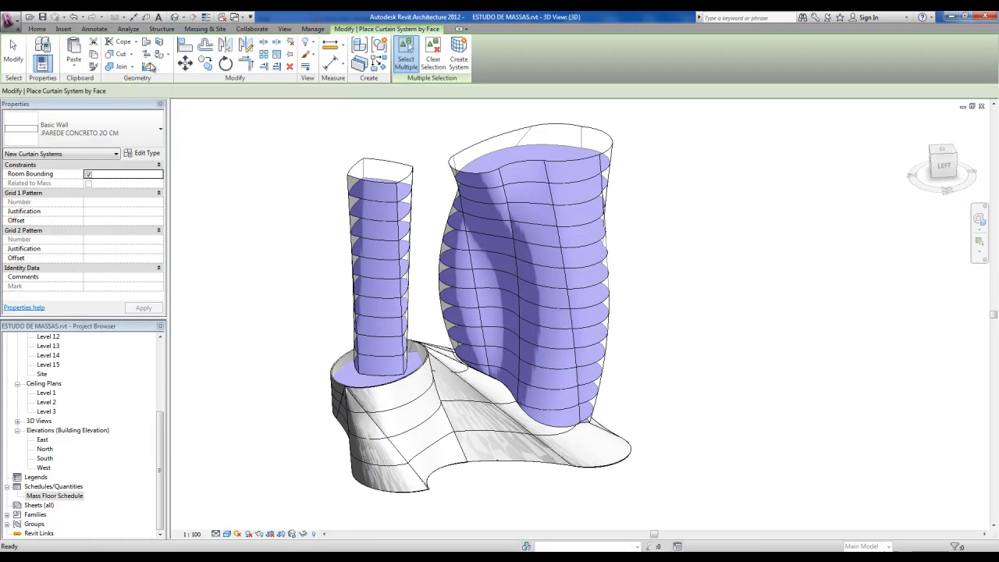
left_click(364, 185)
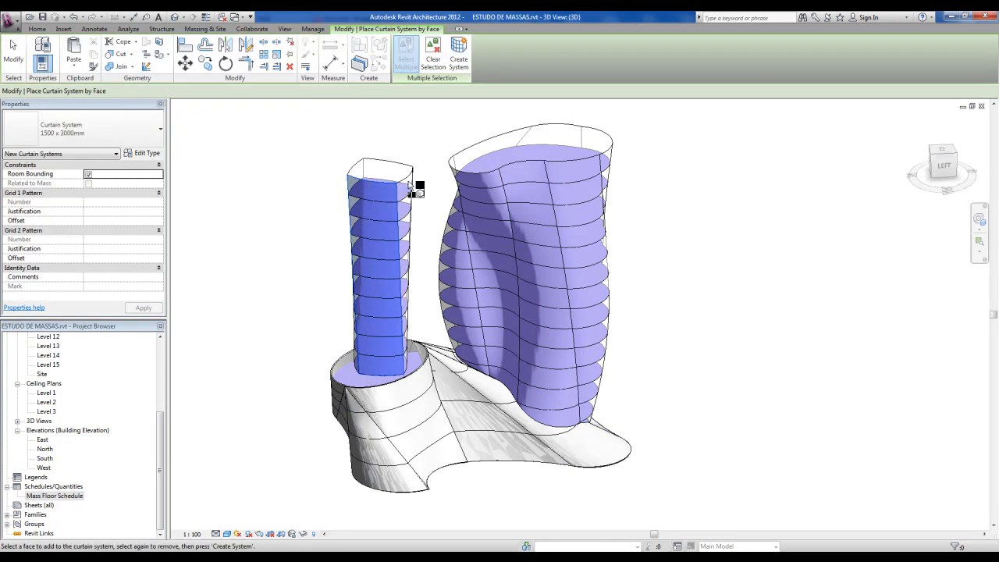
key("Escape")
Create a 1500 x 3000mm curtain system by face on the outer convex side of the kidney-shaped tower.
middle_click_drag(603, 211, 479, 234, "shift")
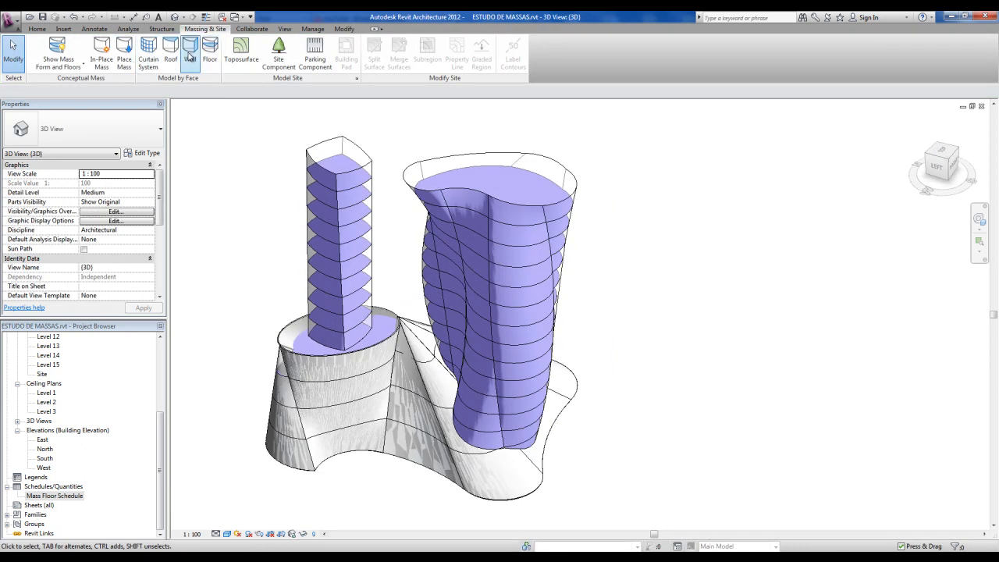
left_click(149, 52)
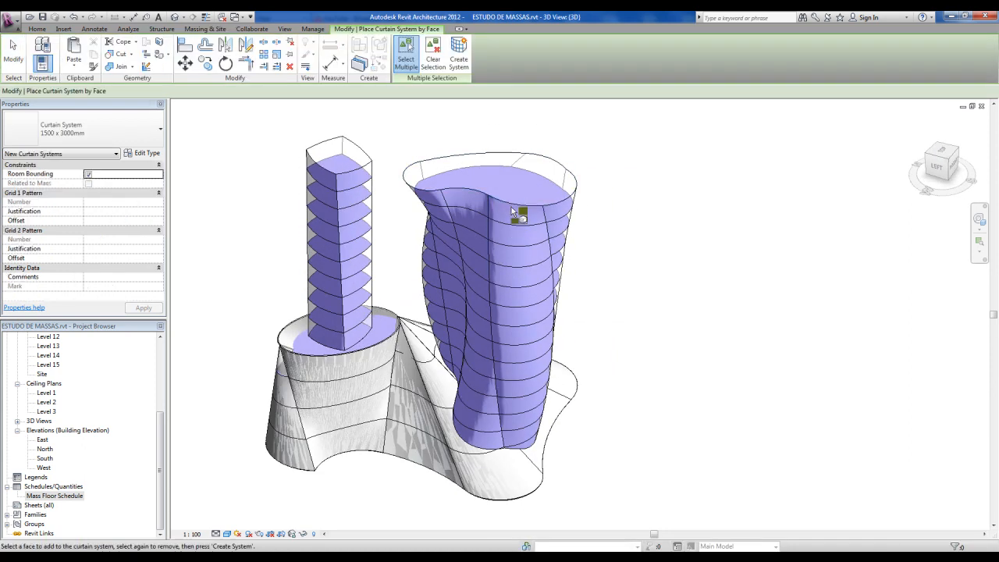
left_click(527, 209)
middle_click_drag(555, 209, 780, 302, "shift")
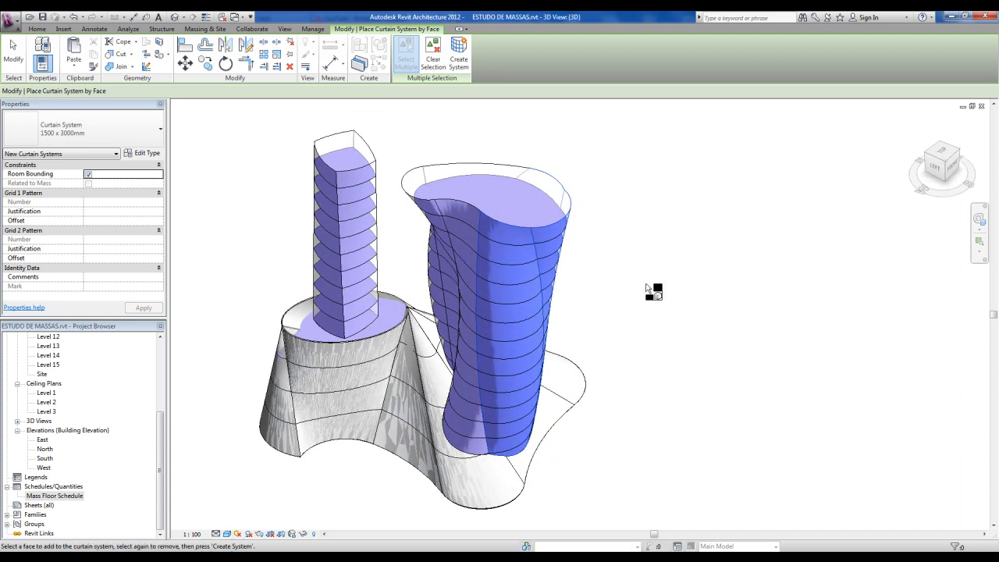
middle_click_drag(595, 281, 455, 114, "shift")
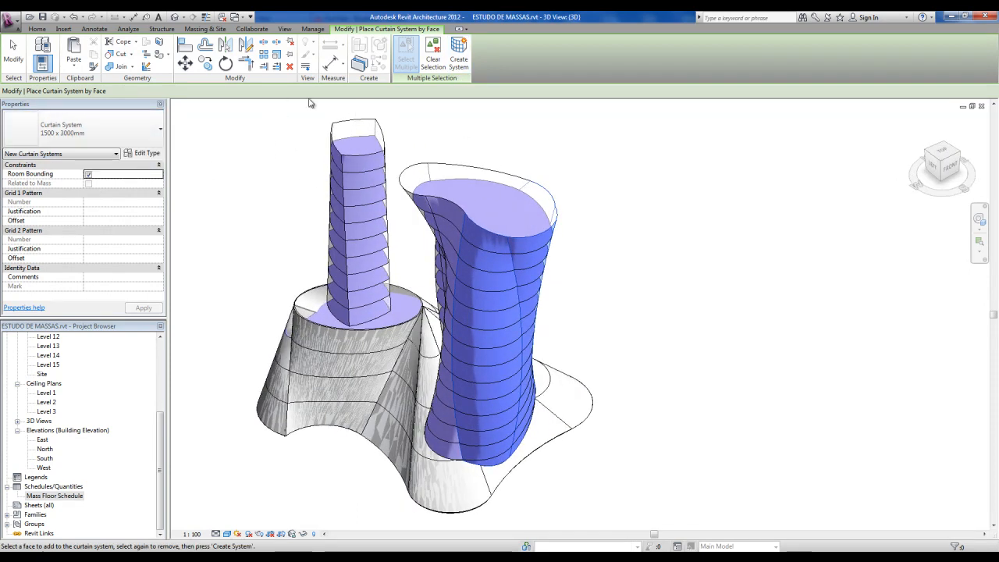
left_click(459, 65)
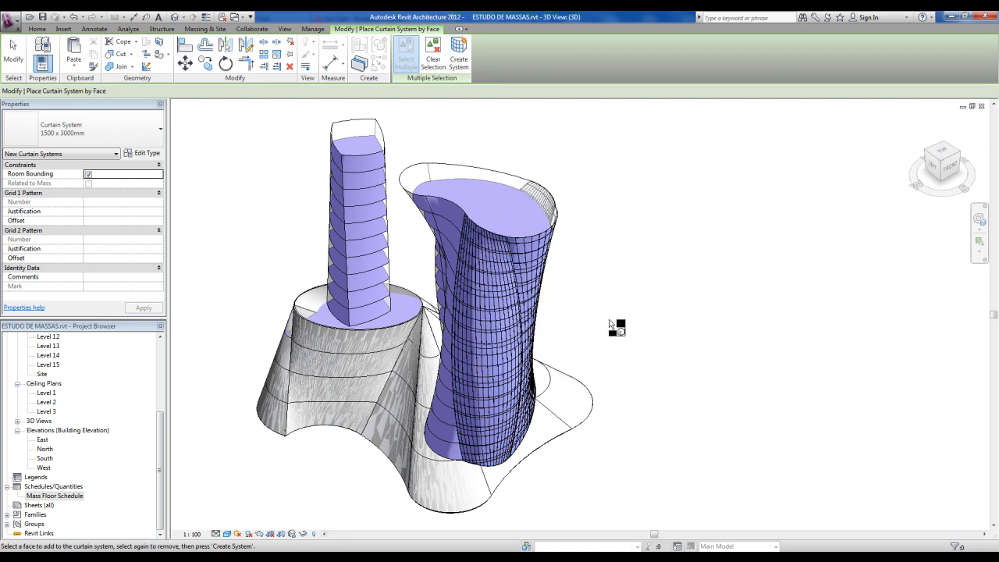
Examine the curtain grid lines along the seams between adjacent faces on the outer side of the kidney-shaped tower.
key("Escape")
key("Escape")
middle_click_drag(678, 353, 511, 268, "shift")
scroll(415, 376, "up", 6)
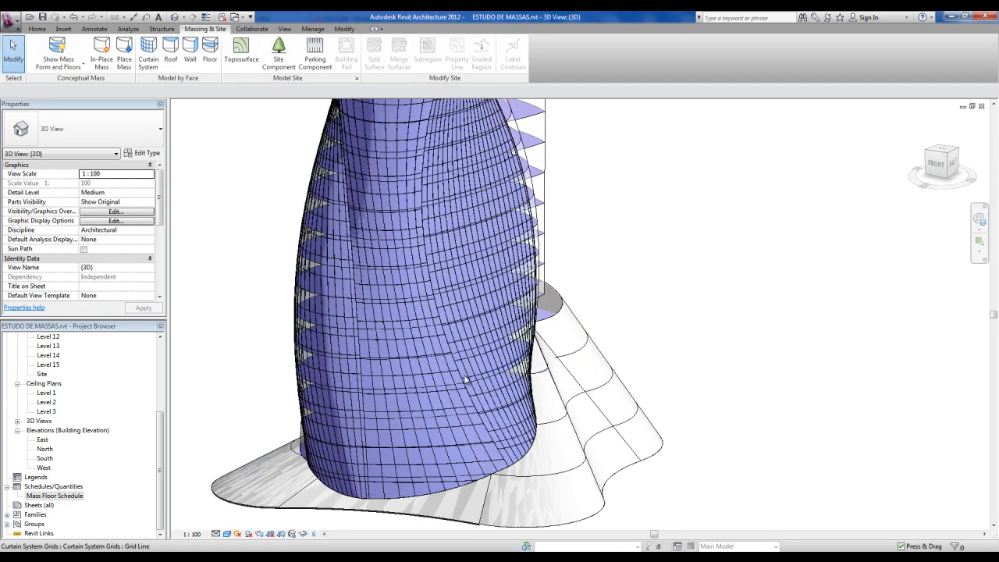
scroll(414, 376, "up", 1)
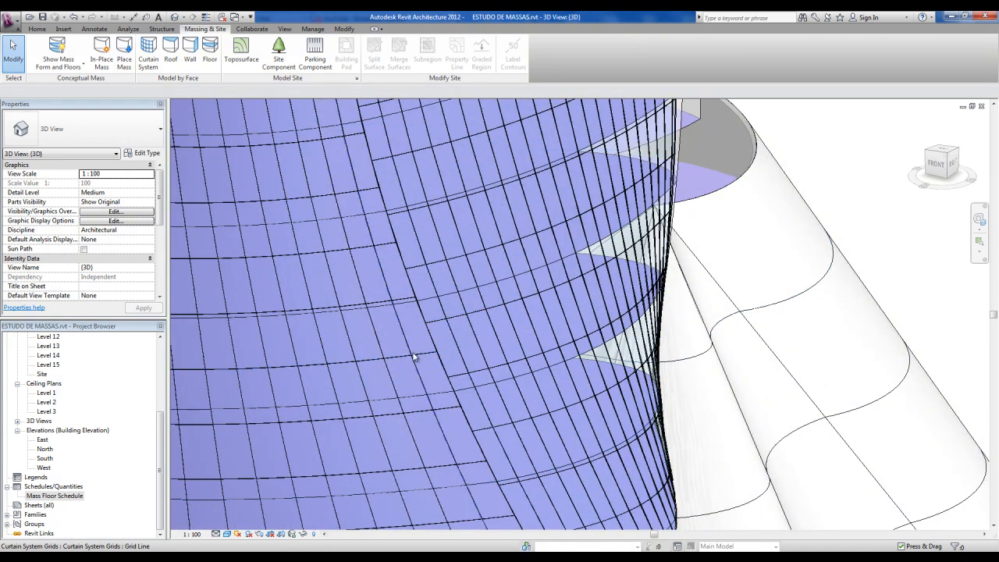
scroll(488, 363, "down", 3)
middle_click_drag(491, 364, 525, 377, "shift")
scroll(374, 386, "up", 3)
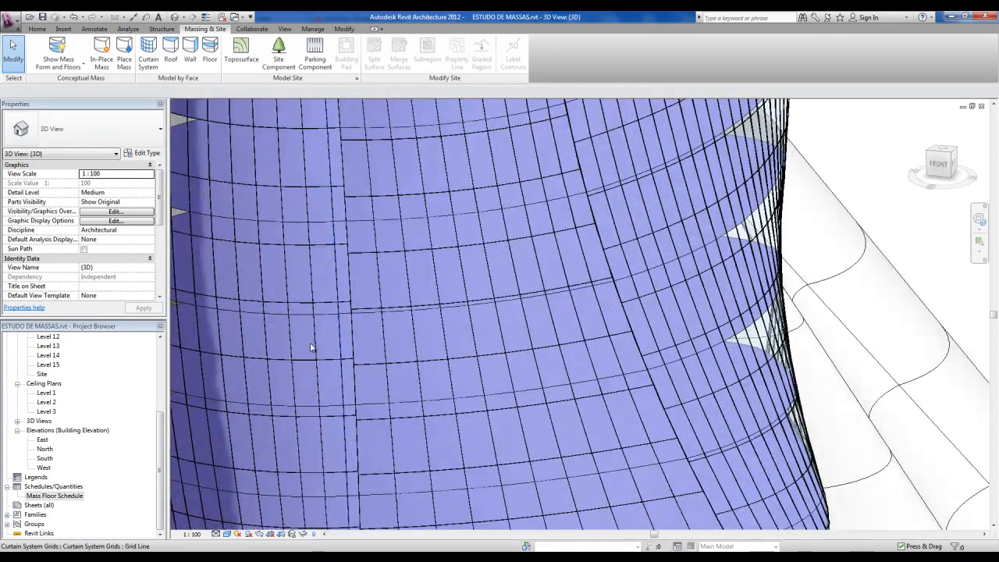
scroll(336, 367, "up", 3)
scroll(371, 361, "down", 3)
middle_click_drag(424, 381, 437, 388, "shift")
scroll(484, 387, "up", 2)
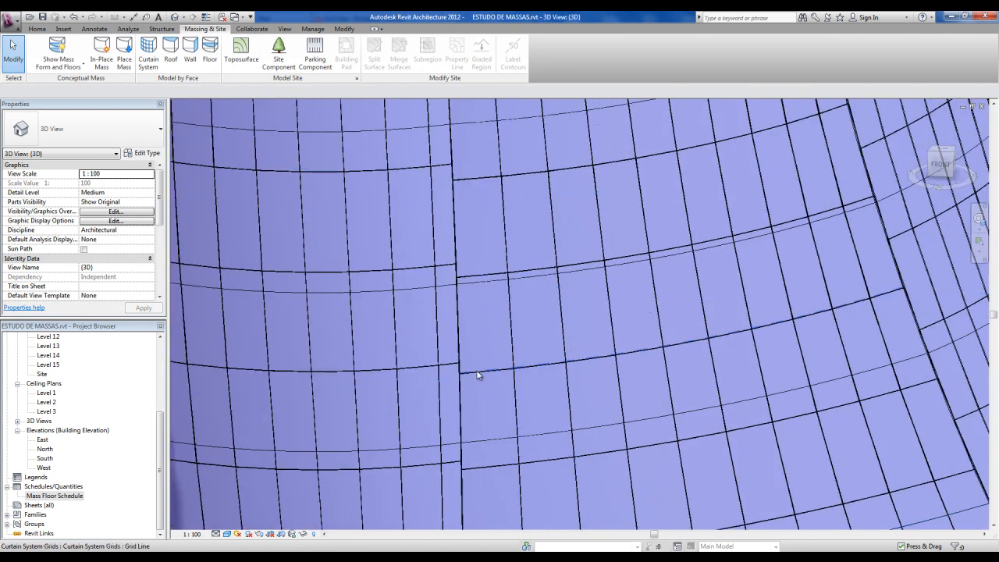
Unpin a horizontal curtain grid line beside the face seam and move it up to line up with the adjacent face's grid line.
left_click(480, 377)
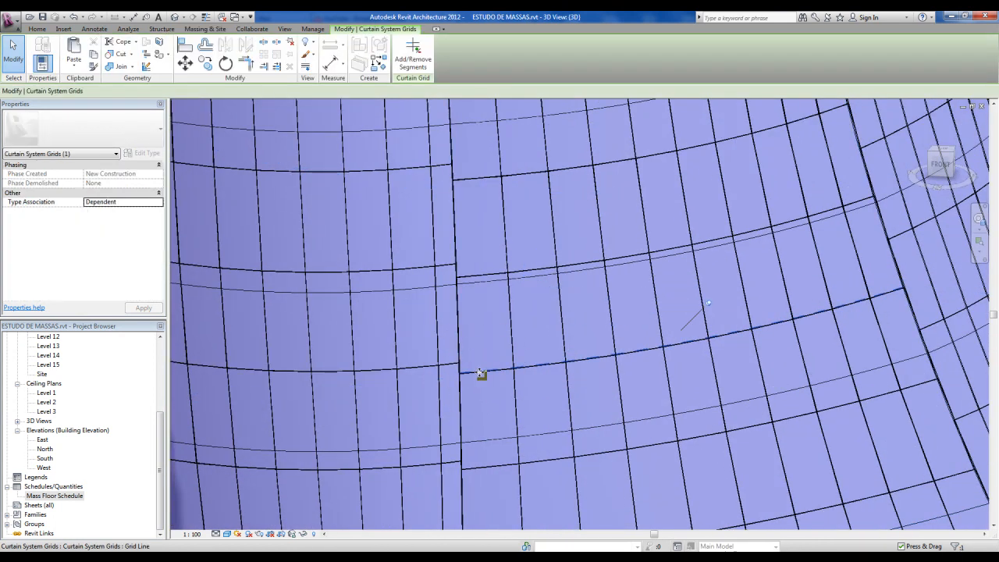
left_click(712, 307)
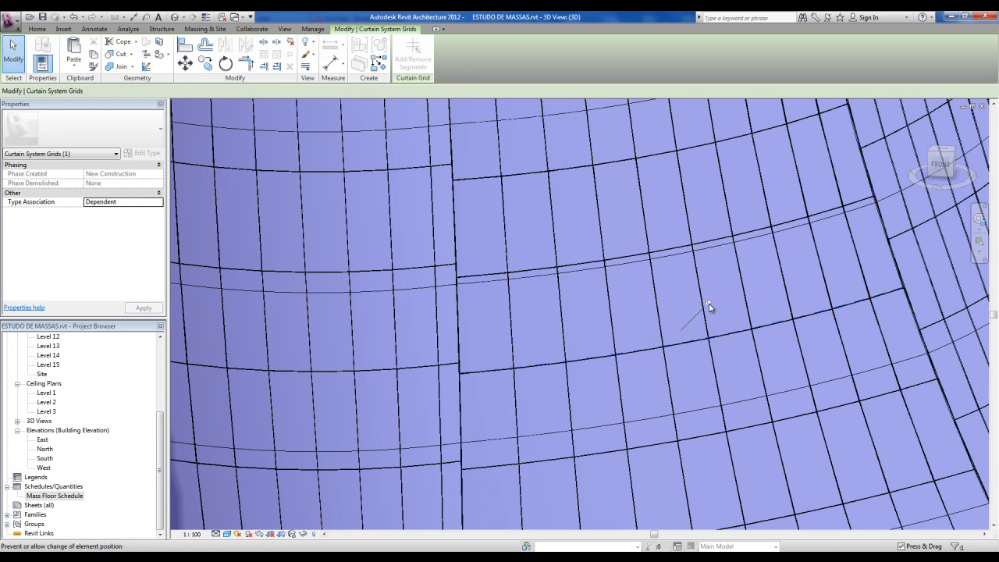
left_click(484, 371)
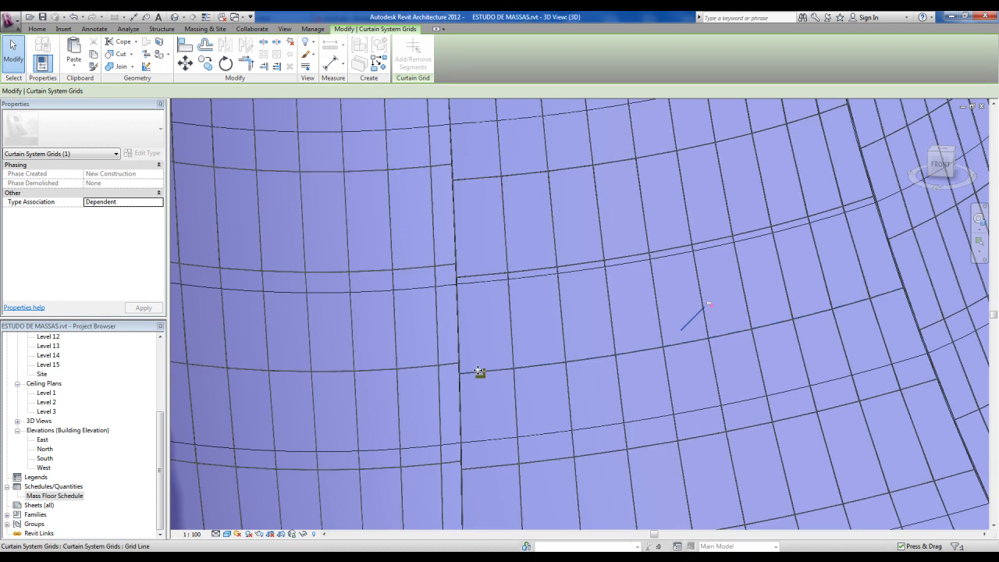
left_click_drag(471, 364, 474, 373)
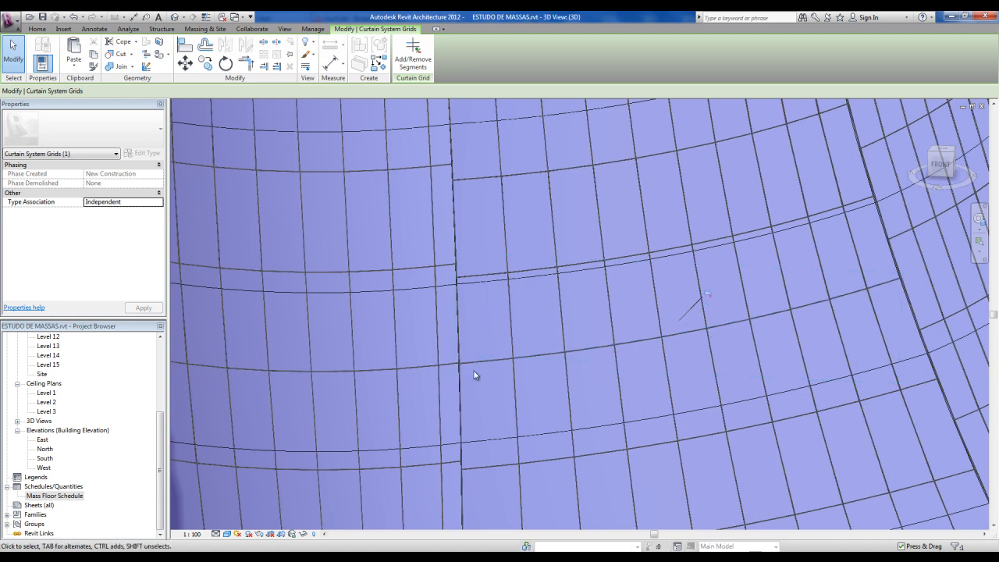
Unpin the next horizontal grid line above and align it with the neighbouring face's grid line at the seam.
scroll(475, 378, "down", 1)
scroll(486, 284, "up", 2)
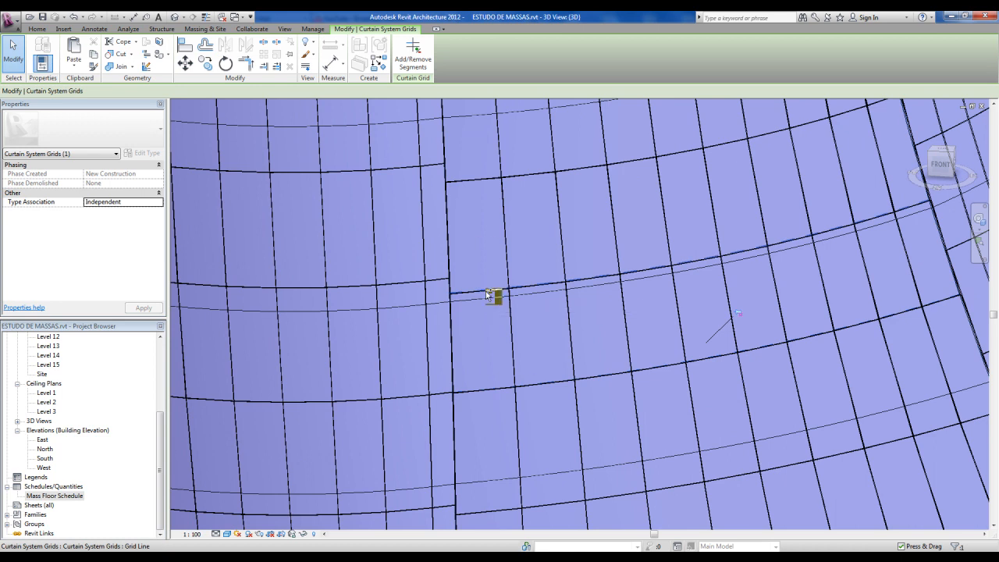
left_click(486, 292)
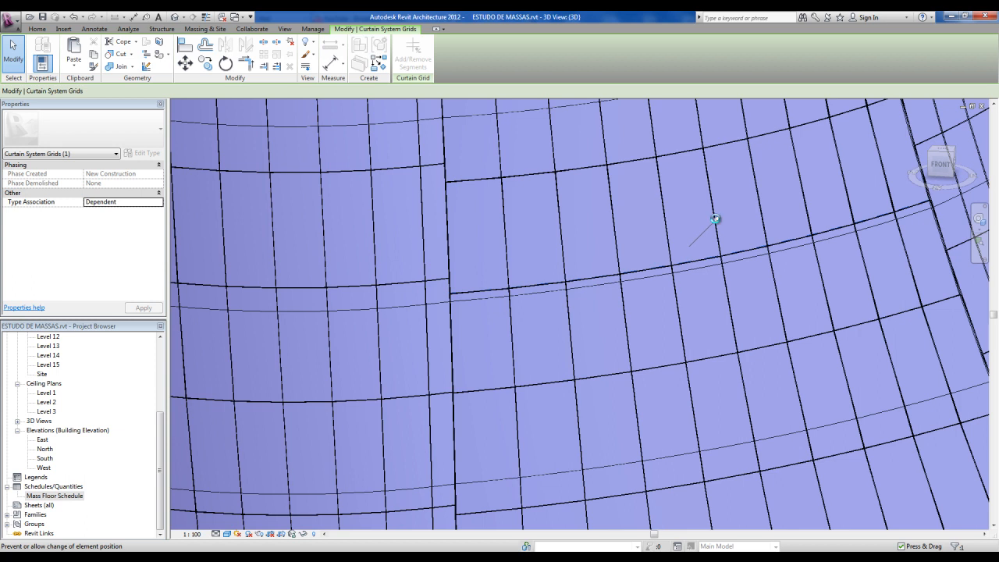
left_click(478, 292)
left_click_drag(476, 286, 433, 337)
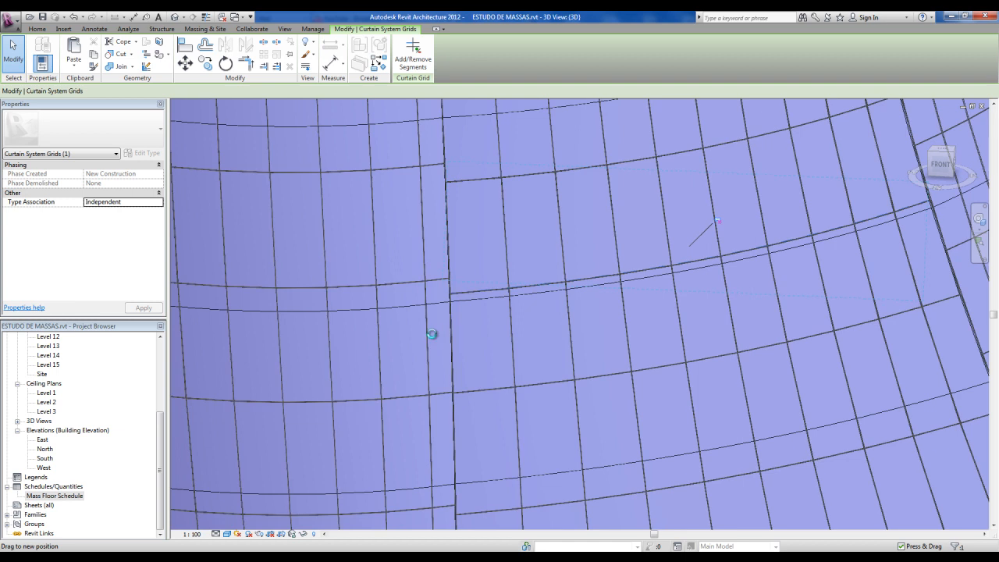
left_click_drag(451, 288, 453, 294)
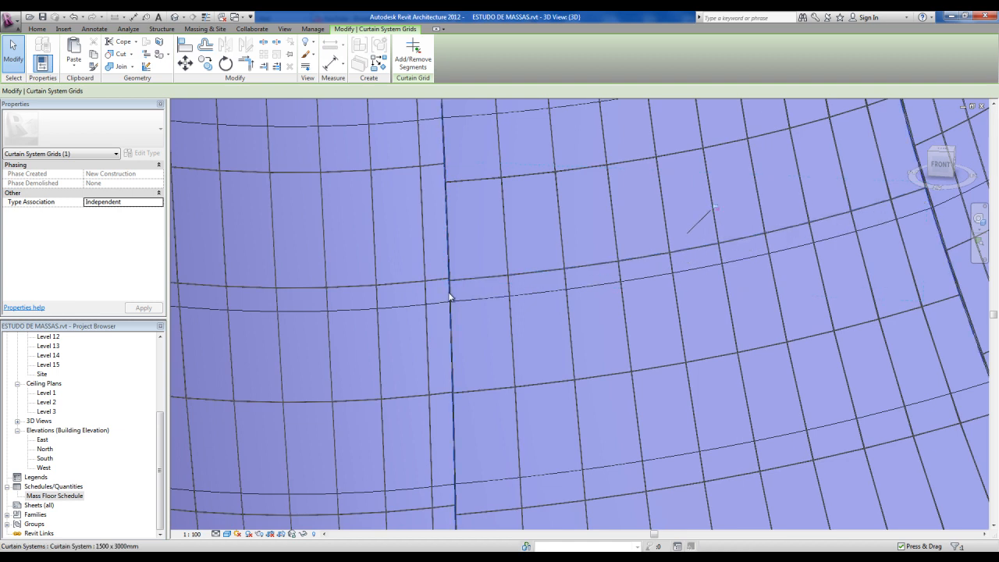
Look over the lower part of the kidney-shaped tower and open the South elevation.
scroll(452, 294, "down", 3)
scroll(496, 301, "down", 4)
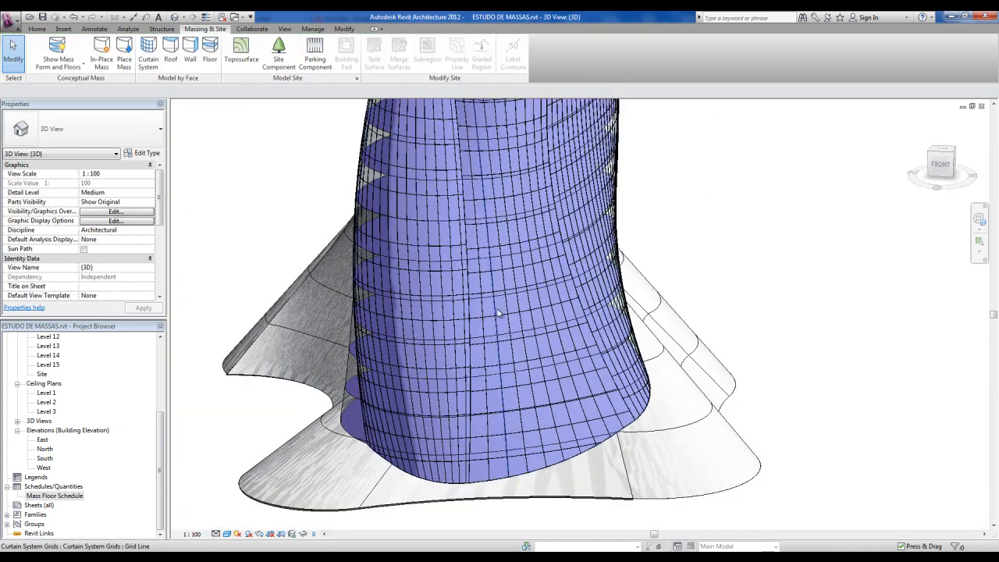
middle_click_drag(549, 339, 242, 422, "shift")
scroll(152, 442, "up", 1)
left_click(54, 505)
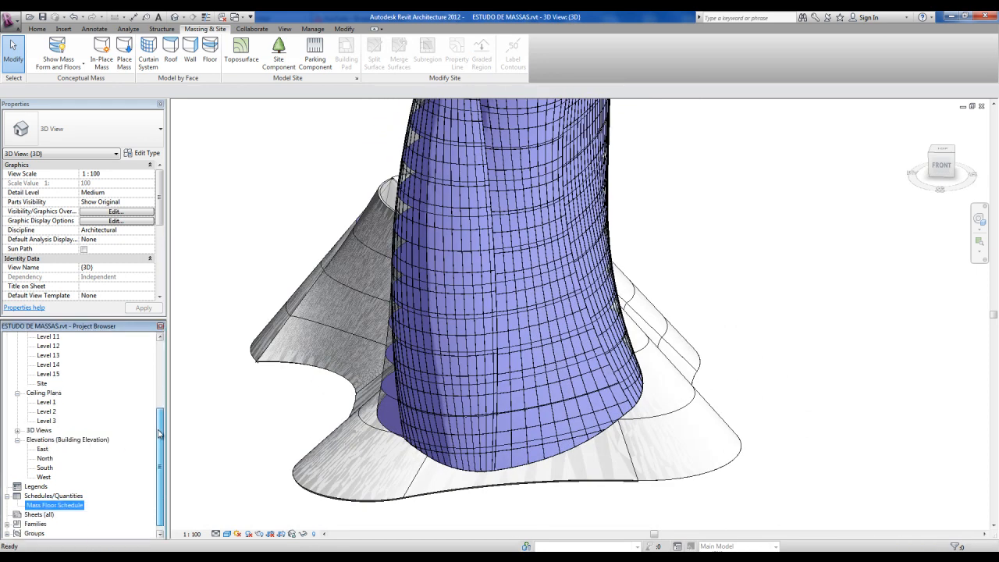
double_click(44, 468)
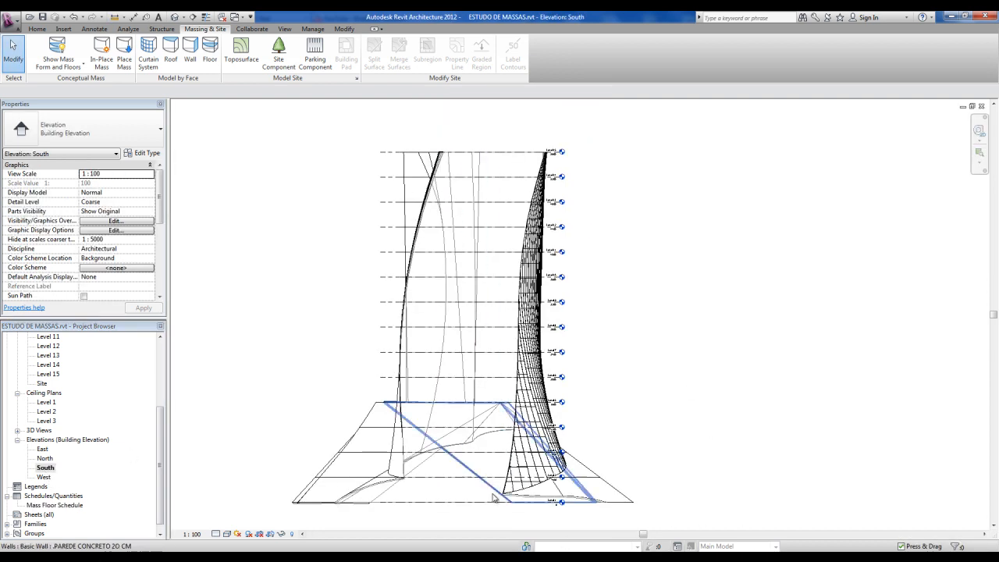
In the Level 1 floor plan, move the South elevation marker and its view line outside the podium outline.
left_click_drag(162, 443, 162, 373)
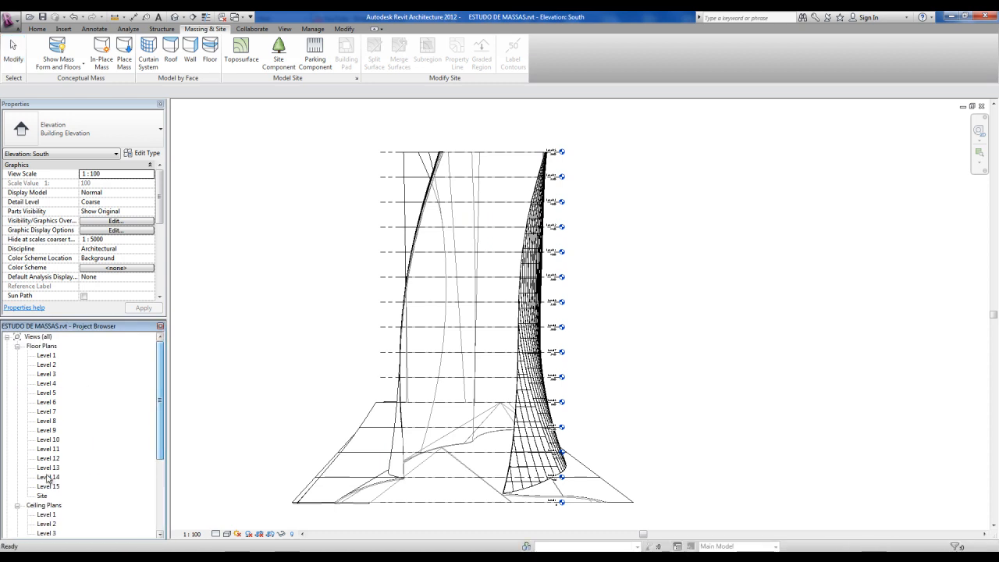
left_click(45, 356)
double_click(45, 356)
scroll(439, 349, "up", 4)
left_click(448, 343)
left_click(511, 417)
scroll(463, 363, "up", 3)
mouse_move(443, 343)
left_mouse_down()
mouse_move(442, 335)
mouse_move(430, 502)
left_mouse_up()
left_click(430, 502)
middle_click_drag(429, 502, 458, 420)
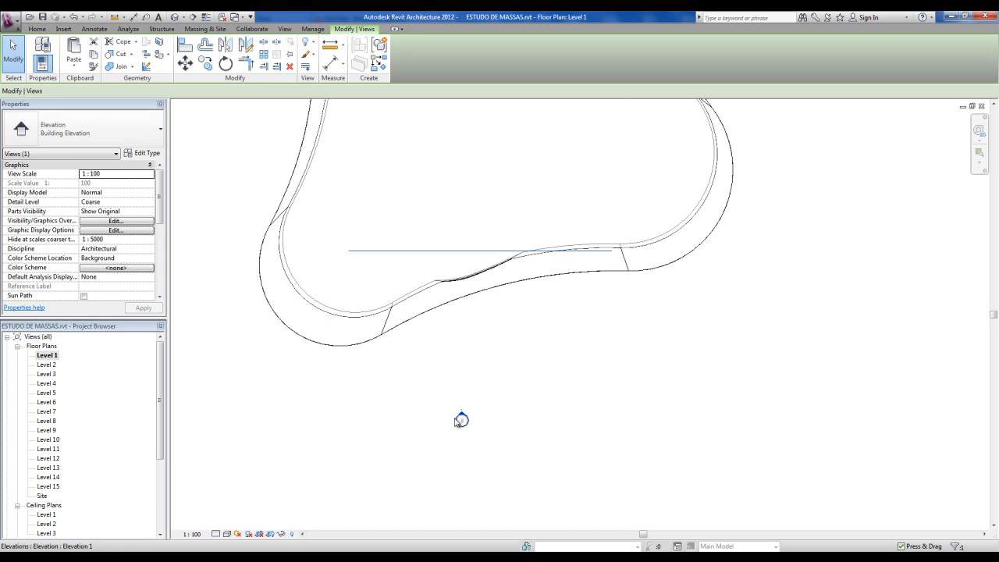
left_click_drag(464, 251, 464, 391)
scroll(582, 400, "down", 3)
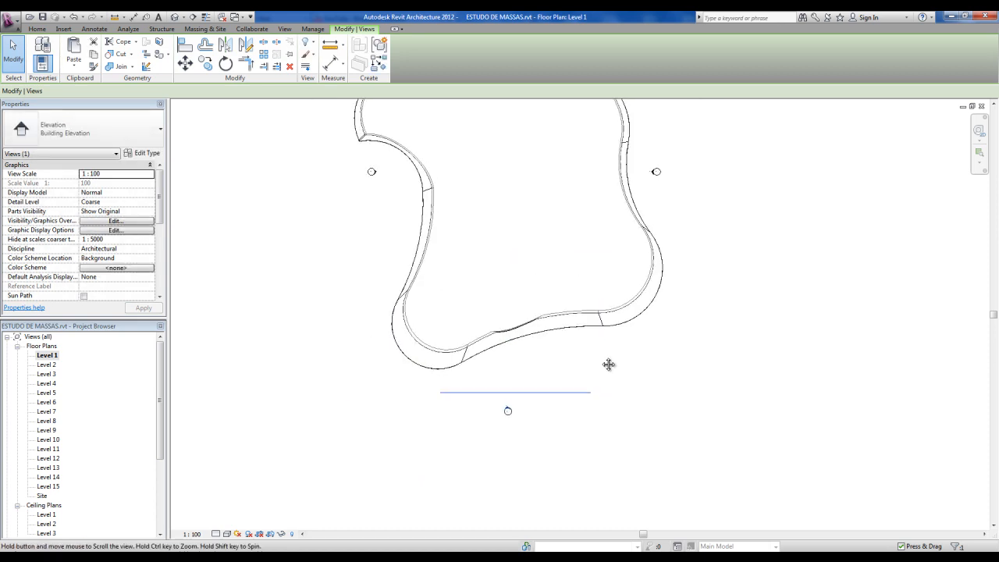
Move the West and East elevation markers farther away from the podium and check the North marker's view line.
middle_click_drag(627, 337, 583, 406)
mouse_move(330, 238)
left_mouse_down()
mouse_move(229, 239)
mouse_move(258, 266)
left_mouse_up()
left_click(235, 239)
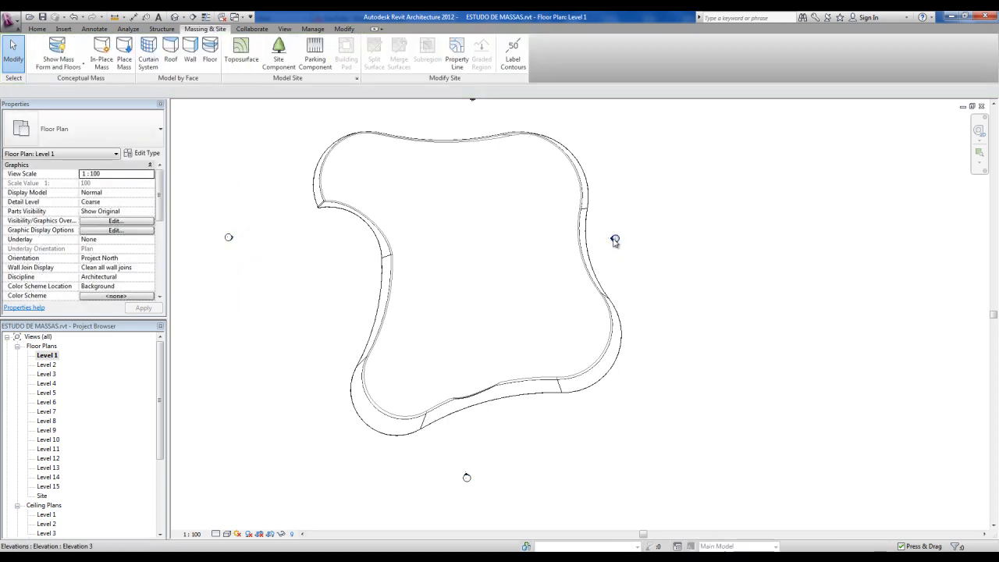
left_click(615, 241)
left_click_drag(615, 238, 685, 247)
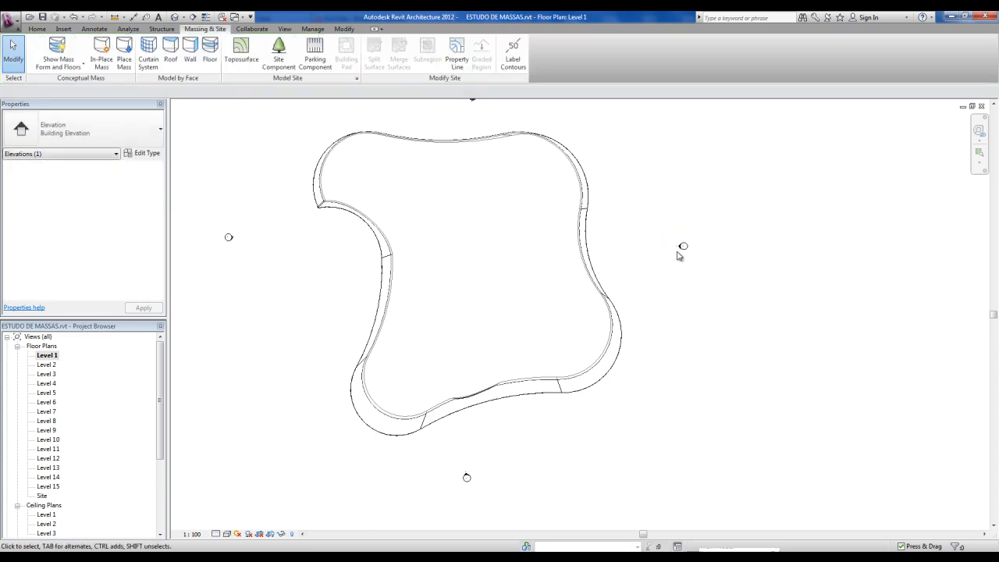
left_click(683, 248)
left_click_drag(616, 264, 657, 265)
middle_click_drag(592, 114, 580, 185)
left_click(580, 185)
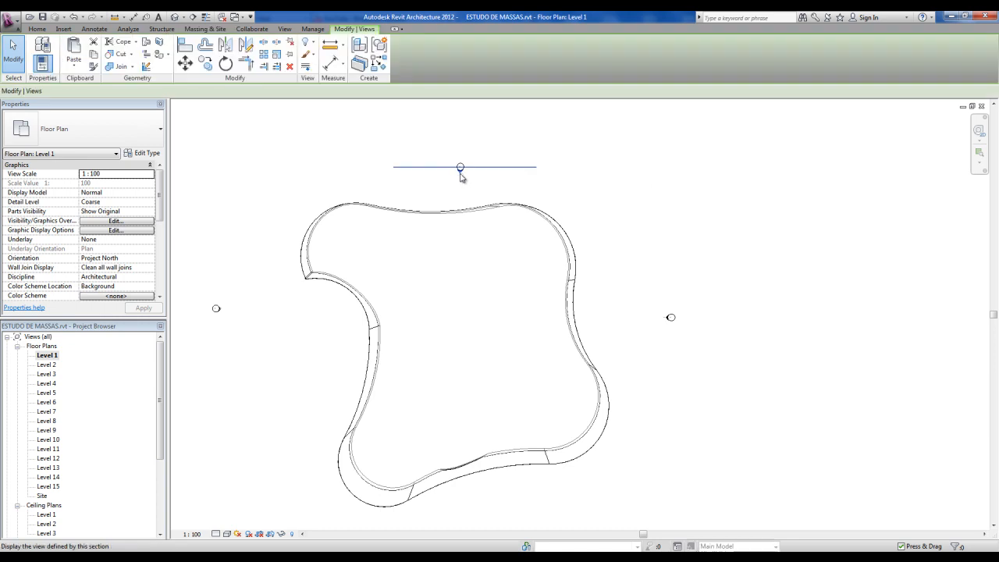
left_click(538, 206)
Open the South elevation and check how the kidney-shaped tower and podium are displayed.
scroll(494, 228, "down", 1)
double_click(466, 470)
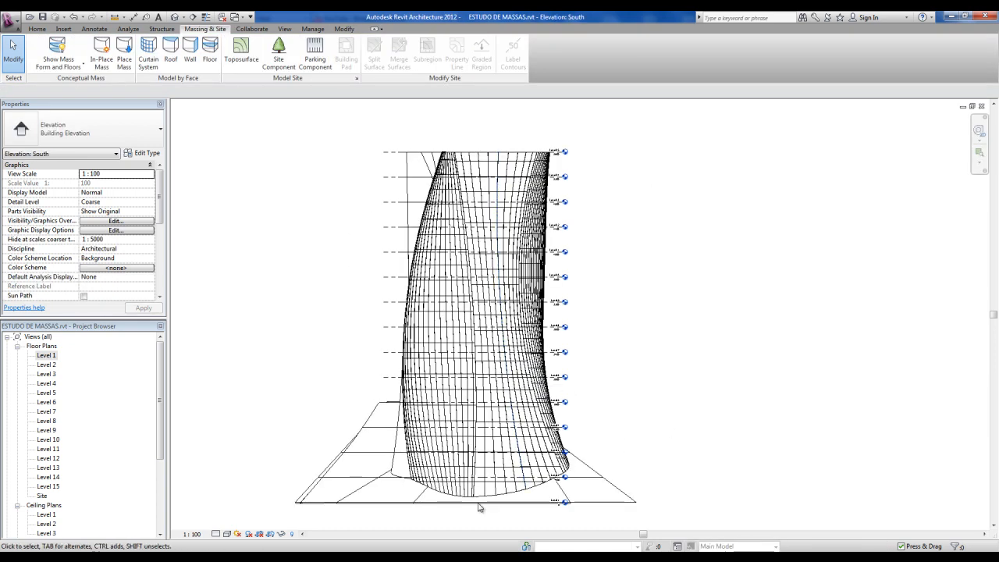
scroll(444, 518, "up", 1)
scroll(452, 383, "down", 1)
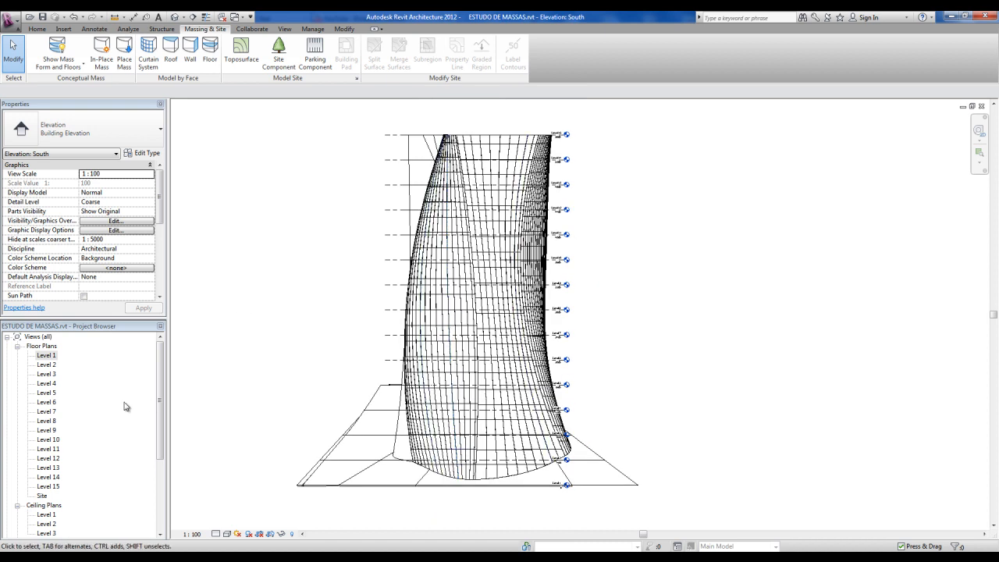
Draw a horizontal building section across the full width of the podium in the Level 1 floor plan.
double_click(46, 355)
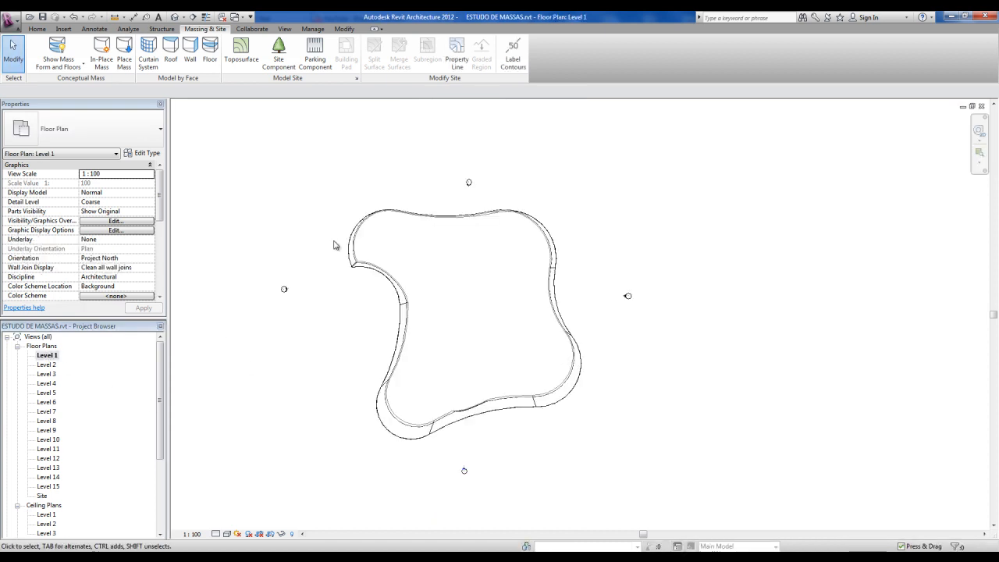
scroll(333, 255, "down", 1)
left_click(194, 17)
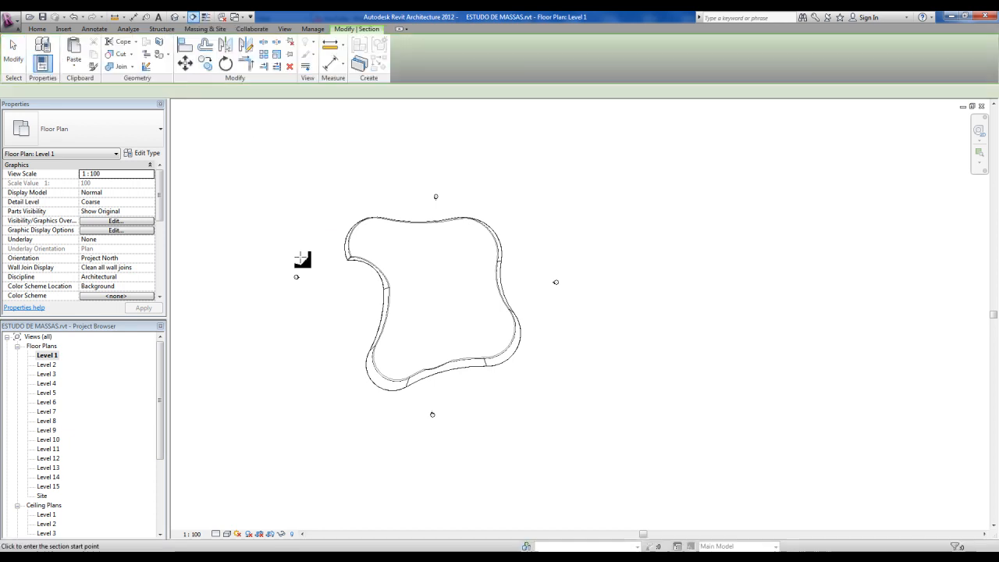
left_click(309, 299)
left_click(584, 300)
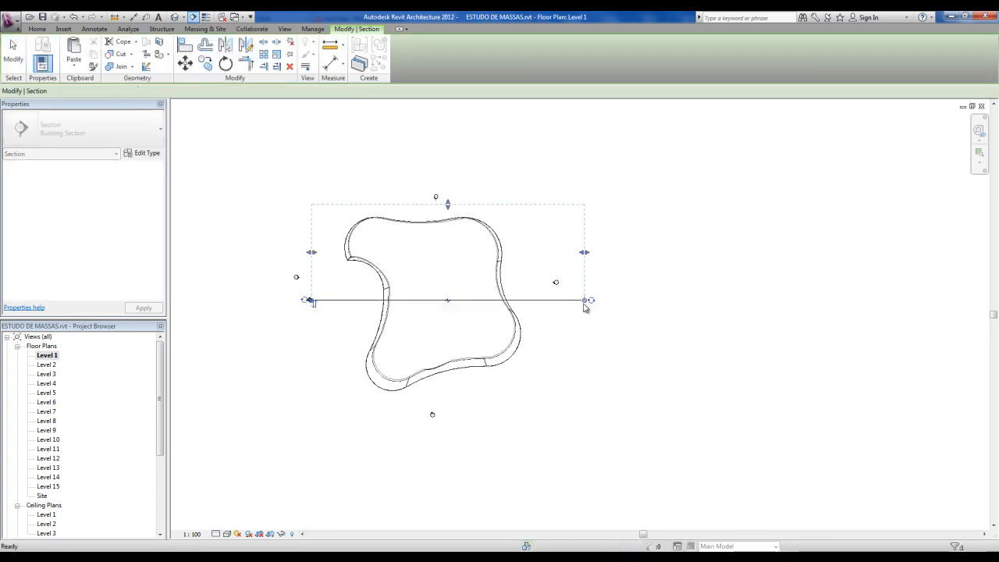
key("Escape")
Open the new section view and examine the podium walls and tower base against Levels 1 to 4.
double_click(310, 301)
scroll(462, 305, "down", 3)
scroll(457, 392, "up", 5)
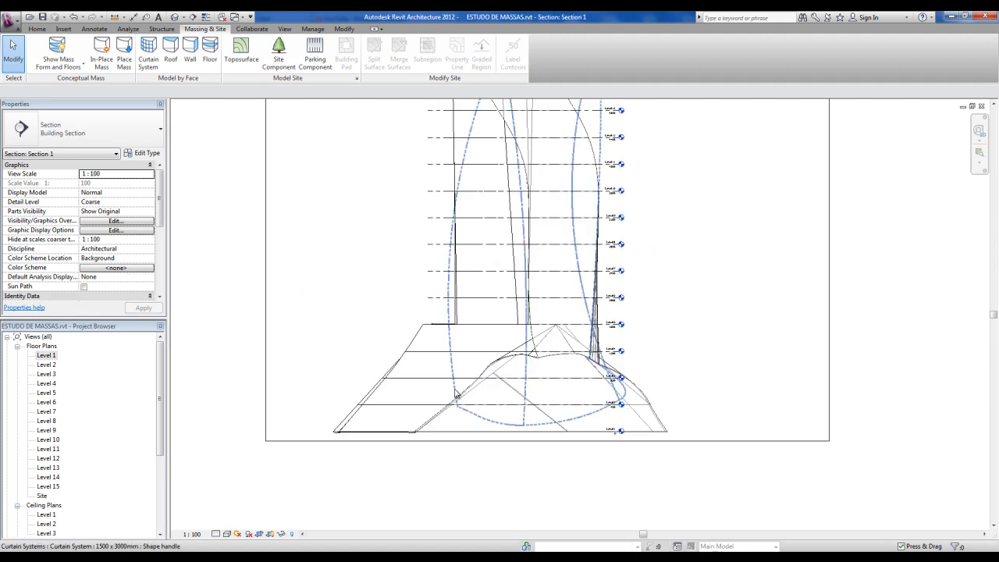
scroll(606, 364, "up", 1)
middle_click_drag(605, 364, 655, 280)
scroll(438, 471, "up", 2)
middle_click_drag(700, 357, 392, 355)
scroll(701, 195, "up", 1)
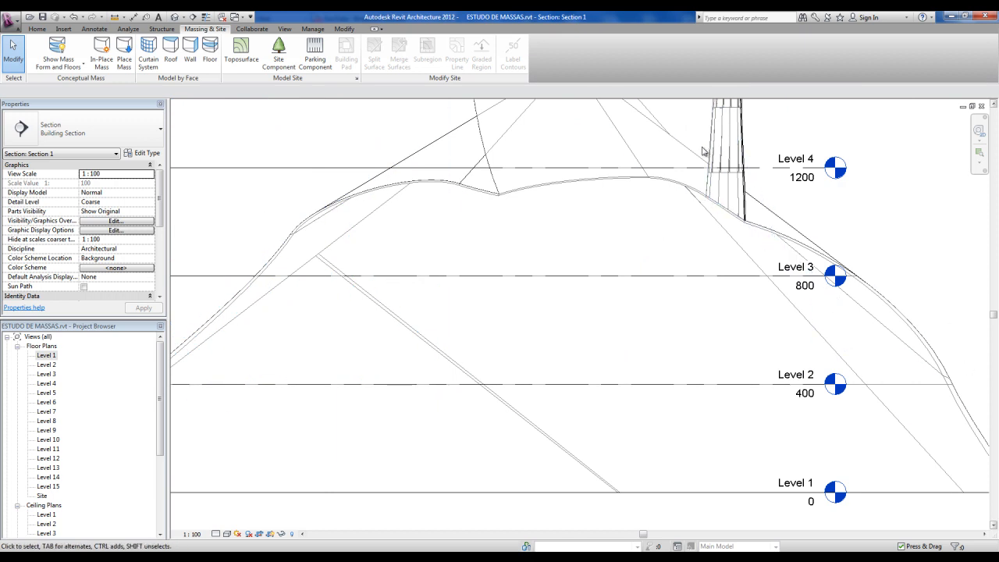
scroll(705, 151, "up", 2)
scroll(662, 234, "down", 6)
middle_click_drag(590, 219, 541, 460)
Return to the 3D view and examine both towers, the curtain system and the concrete podium walls from several sides.
left_click(173, 17)
middle_click_drag(631, 341, 692, 370)
scroll(643, 366, "down", 1)
middle_click_drag(762, 361, 609, 312, "shift")
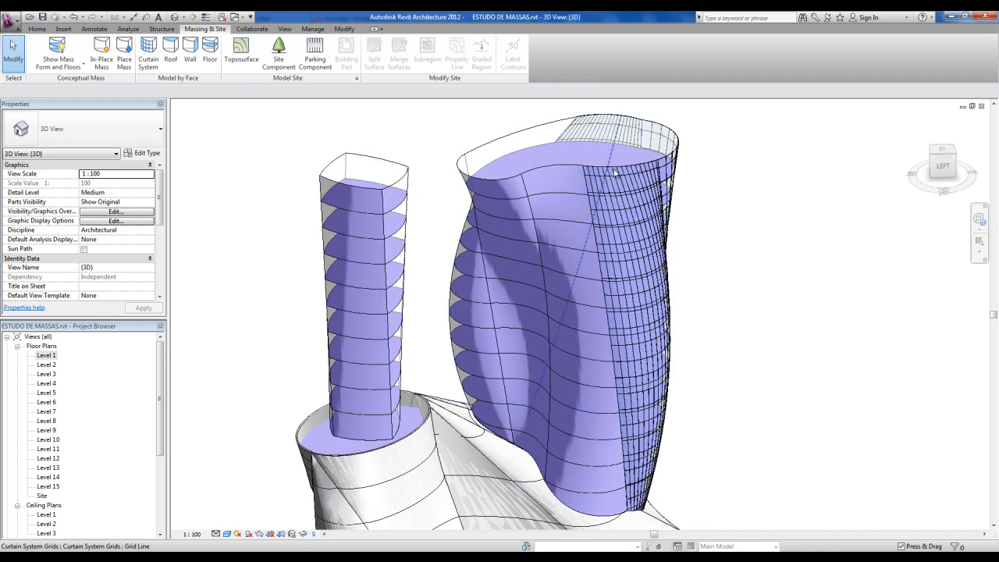
middle_click_drag(726, 301, 747, 340, "shift")
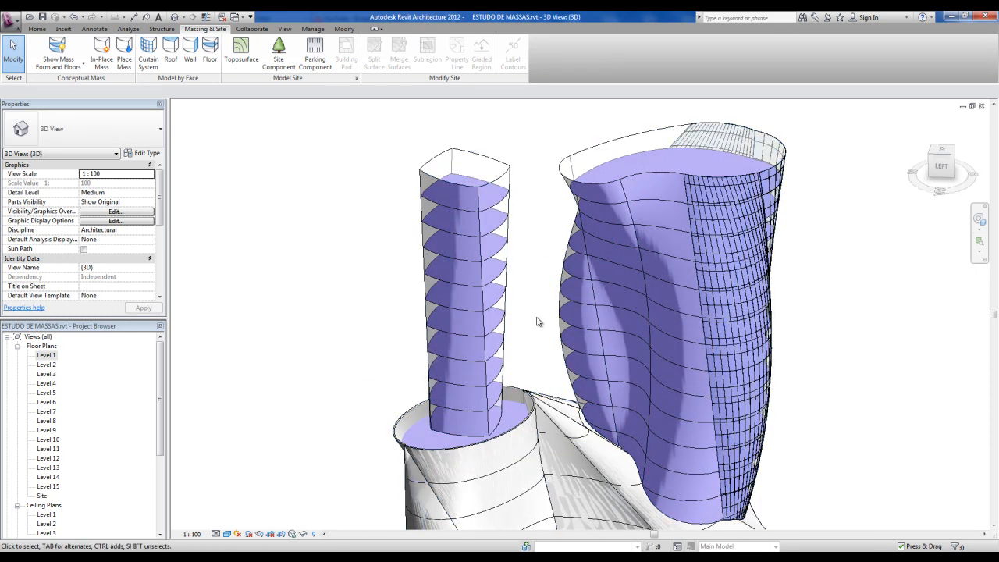
middle_click_drag(383, 311, 414, 331, "shift")
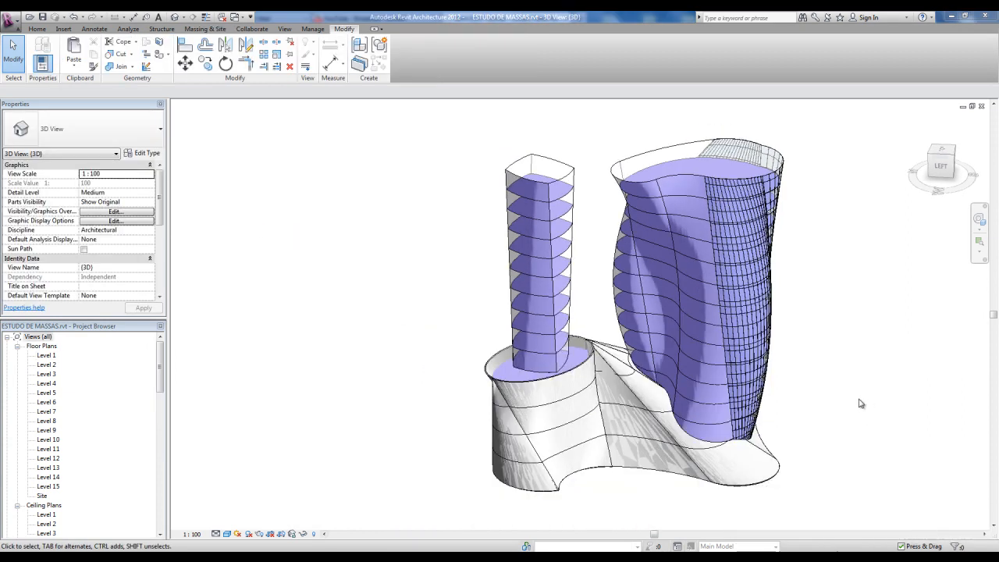
scroll(825, 406, "up", 1)
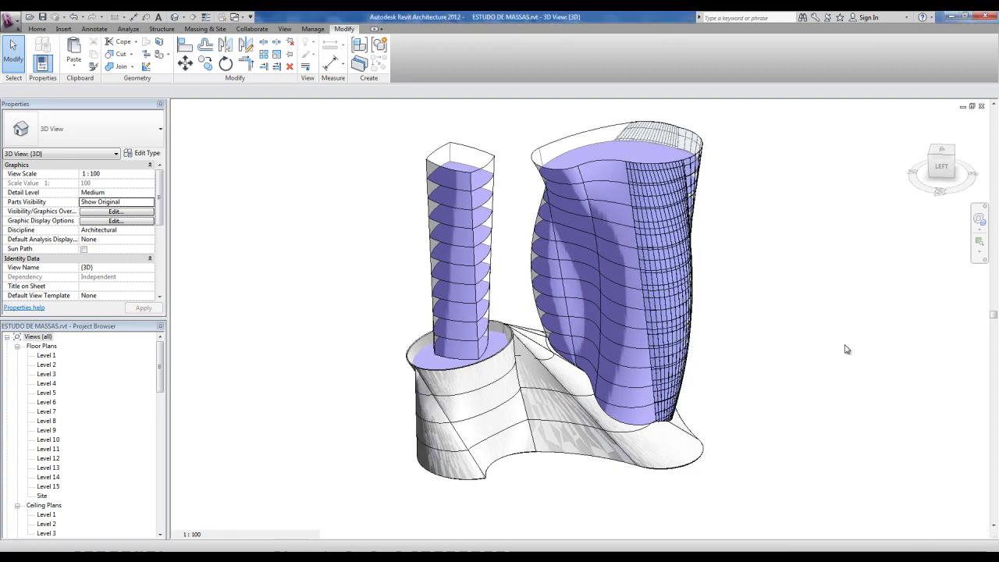
middle_click_drag(846, 346, 715, 356)
middle_click_drag(672, 383, 576, 293, "shift")
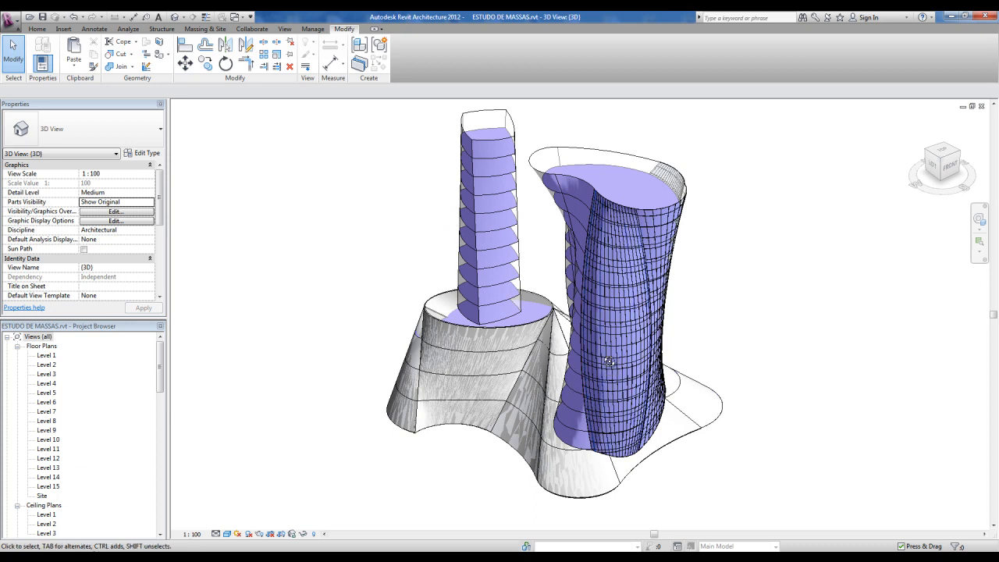
middle_click_drag(616, 357, 564, 372, "shift")
scroll(573, 438, "up", 1)
scroll(584, 409, "up", 1)
middle_click_drag(609, 399, 636, 313, "shift")
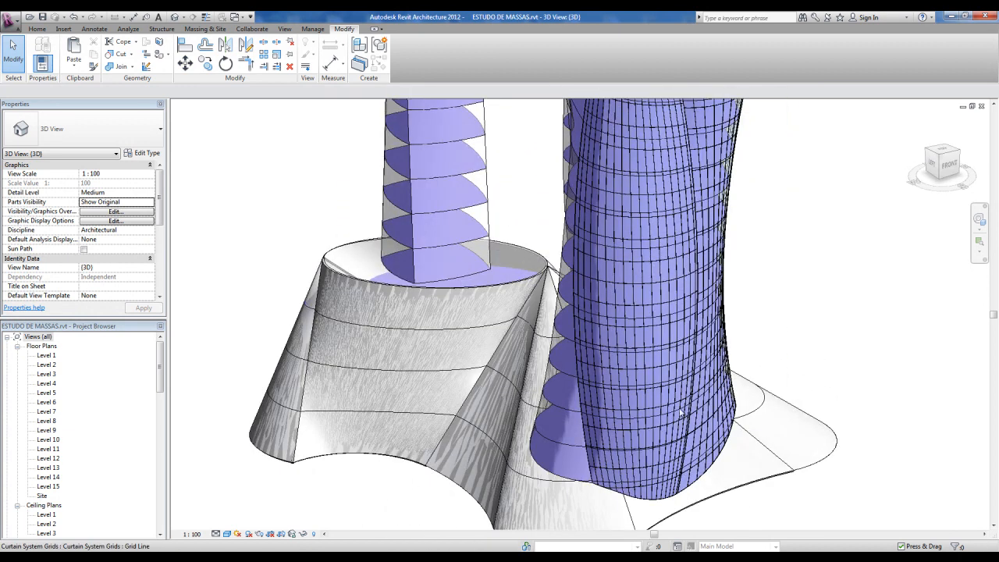
middle_click_drag(461, 374, 689, 394, "shift")
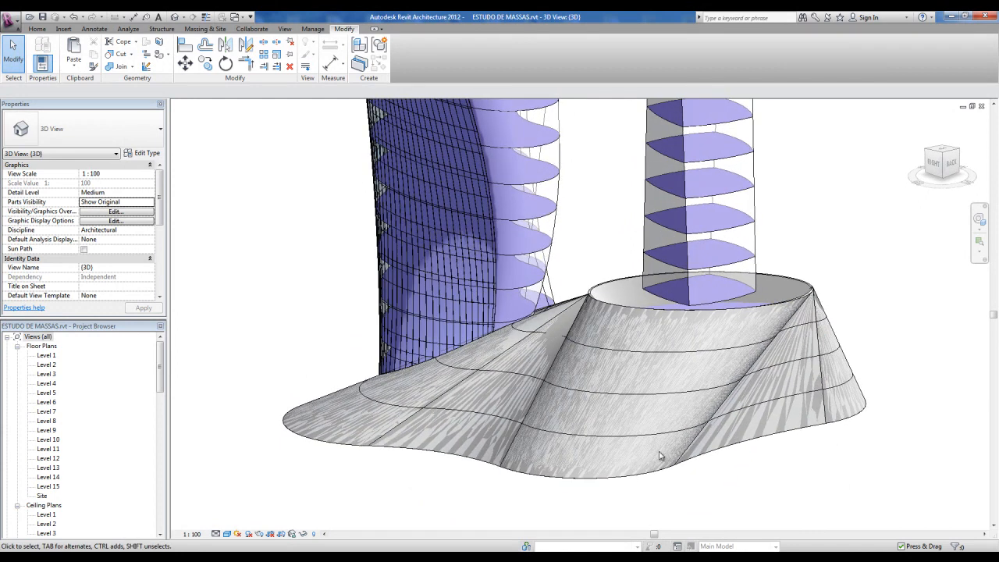
Delete the .PAREDE CONCRETO 2O CM wall from the podium's curved front face below the slender tower.
scroll(649, 328, "down", 1)
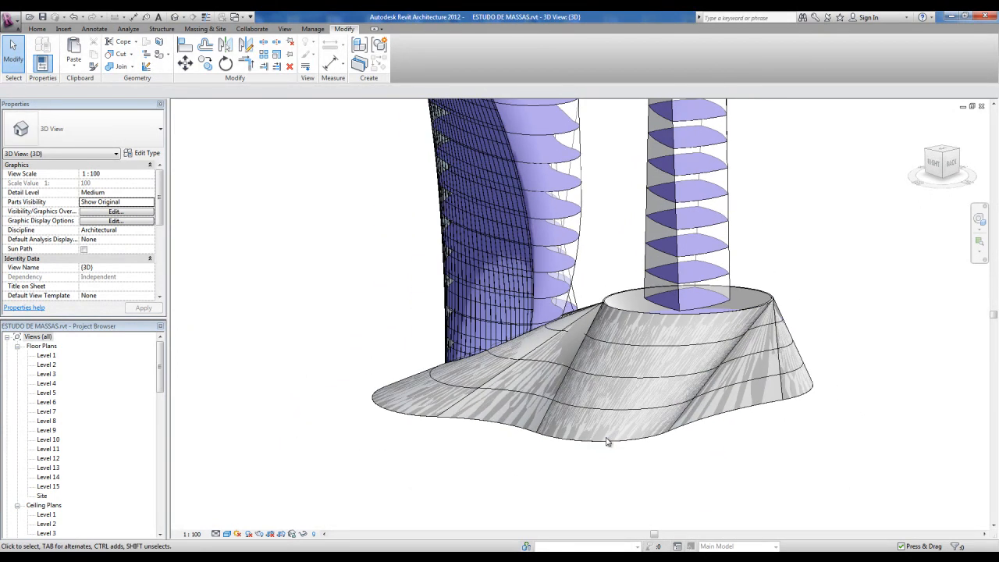
left_click(606, 448)
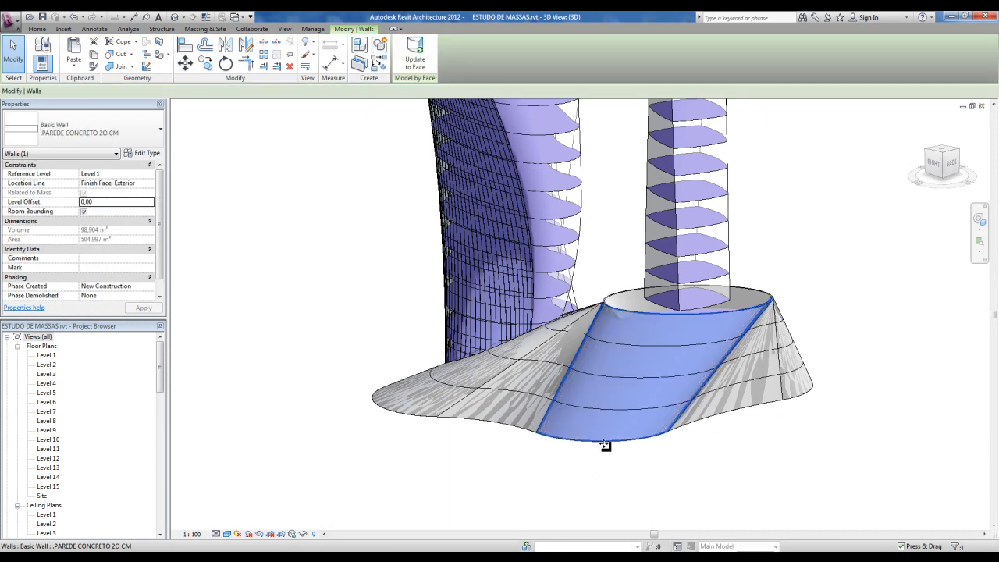
left_click(658, 484)
middle_click_drag(658, 484, 620, 495, "shift")
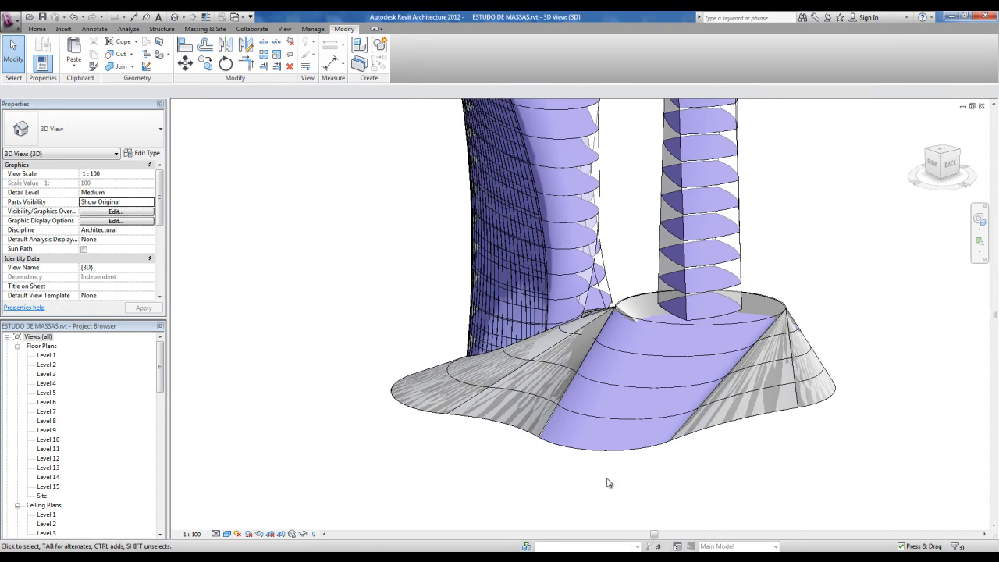
middle_click_drag(609, 483, 613, 495, "shift")
middle_click_drag(614, 400, 605, 440)
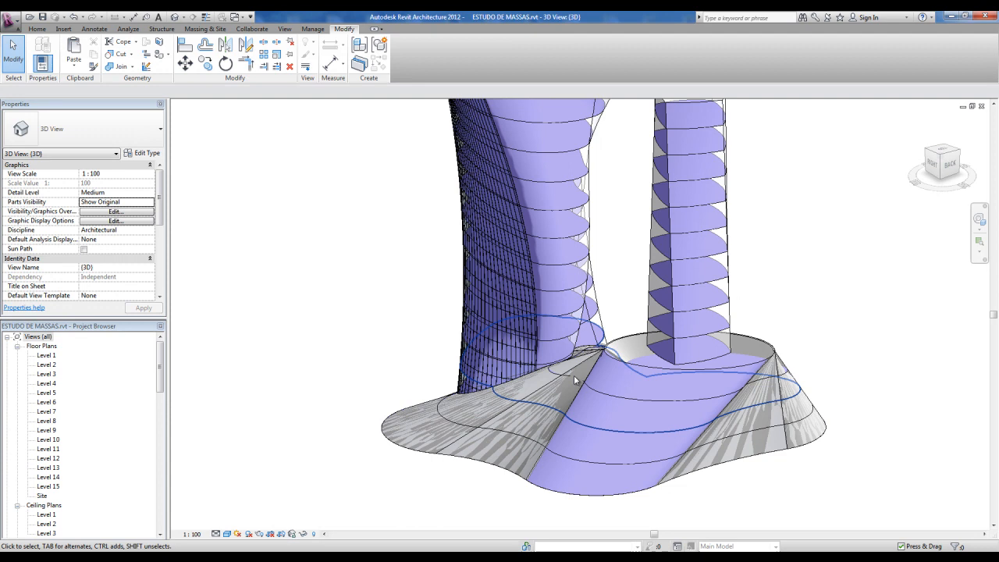
Create a new family from the Metric Curtain Panel Pattern Based.rft template.
left_click(12, 22)
left_click(67, 57)
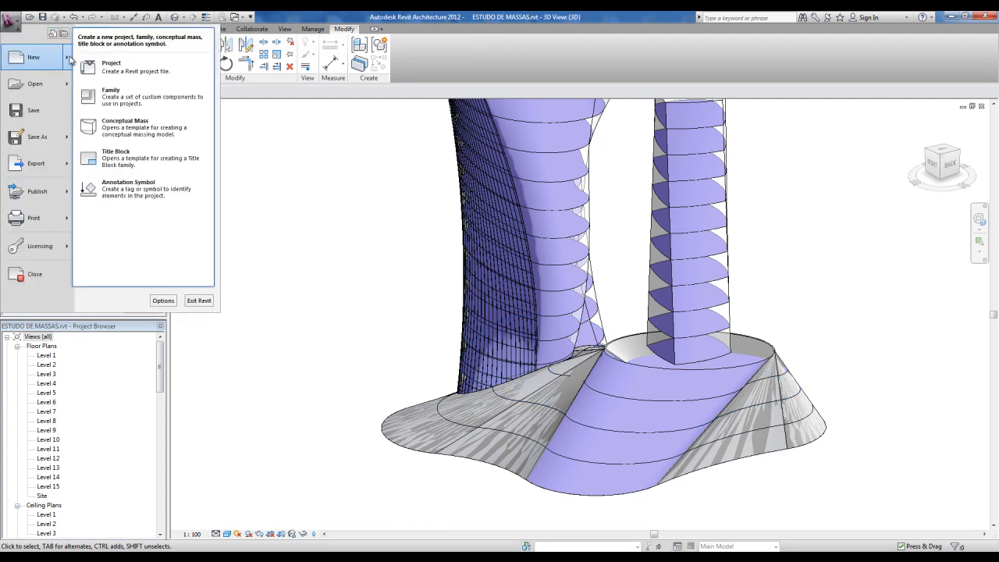
left_click(109, 94)
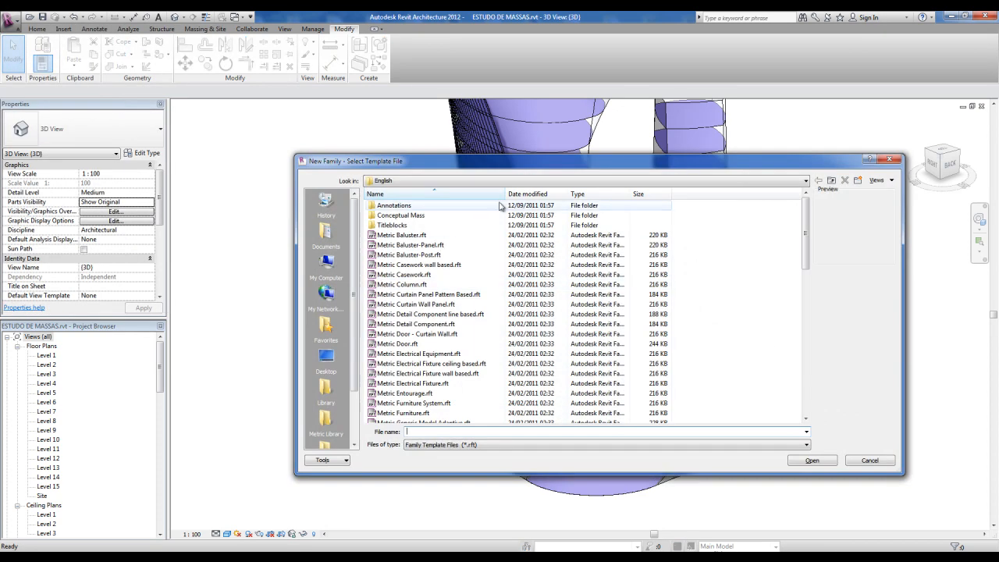
left_click_drag(508, 193, 527, 194)
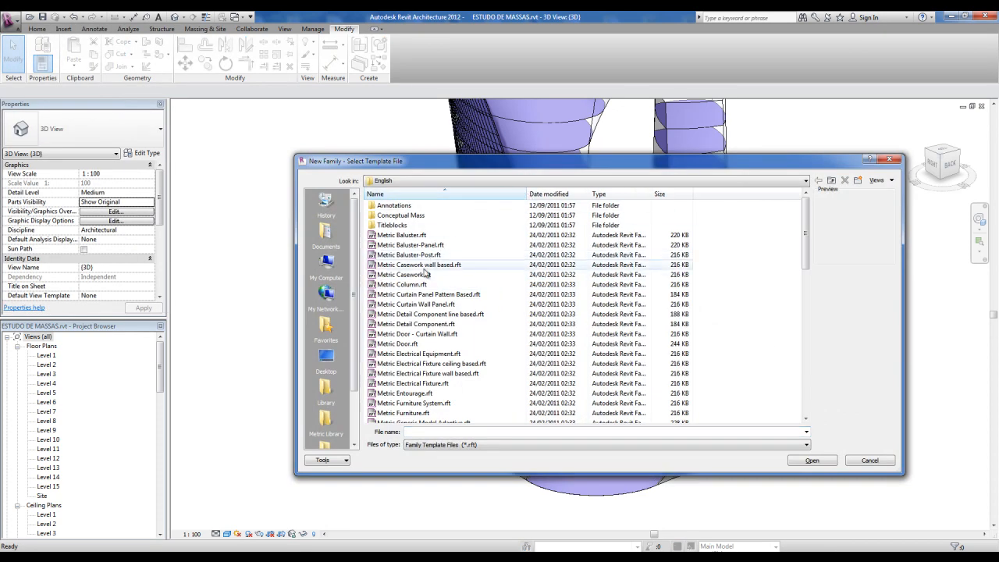
left_click(409, 295)
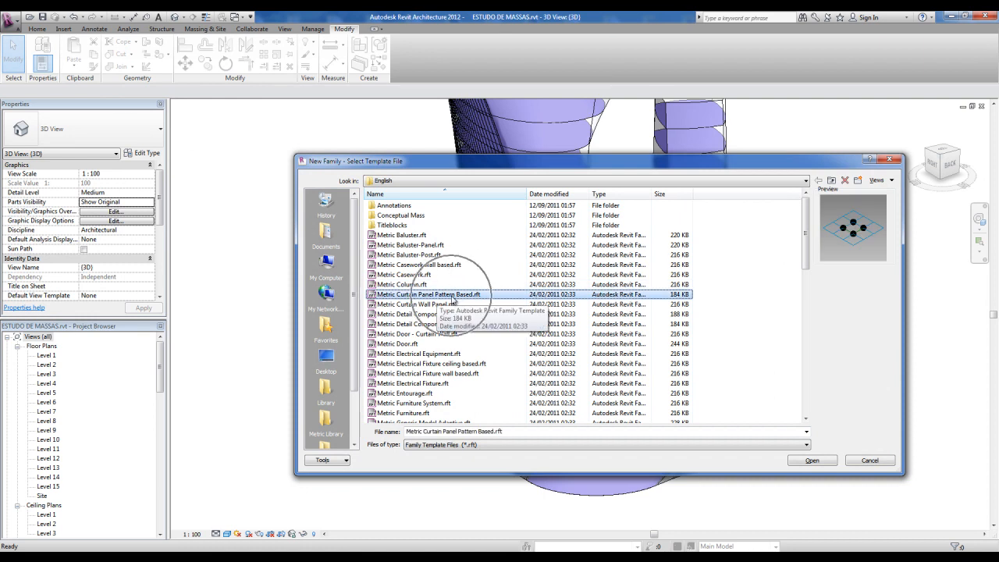
left_click(812, 461)
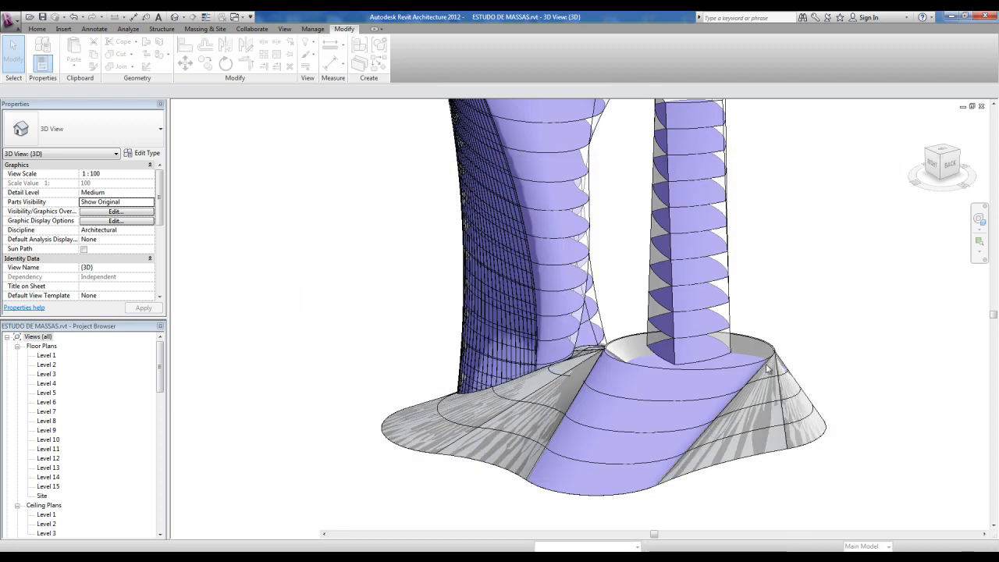
scroll(608, 280, "down", 2)
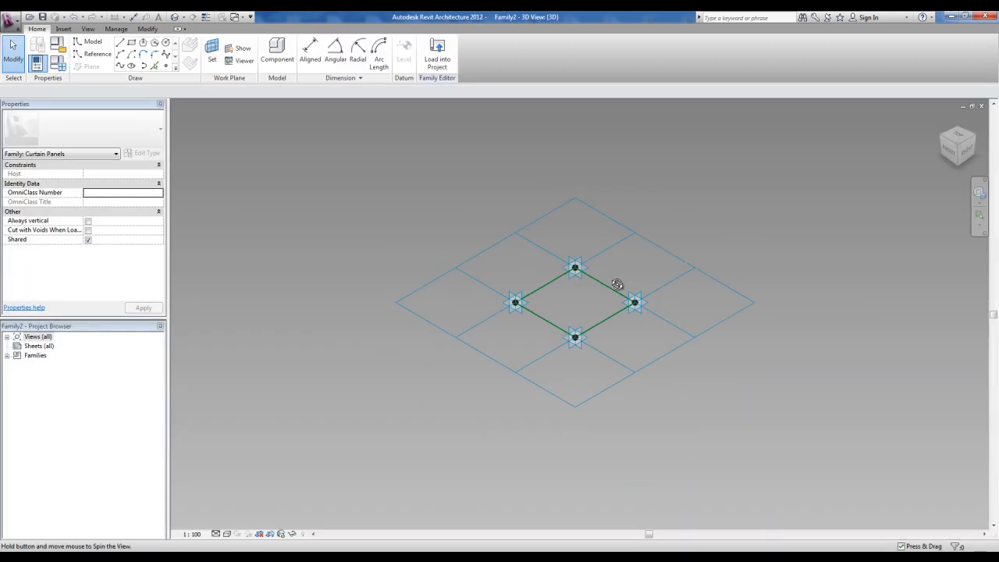
Change the tile pattern grid of the curtain panel family to Hexagon.
left_click(593, 405)
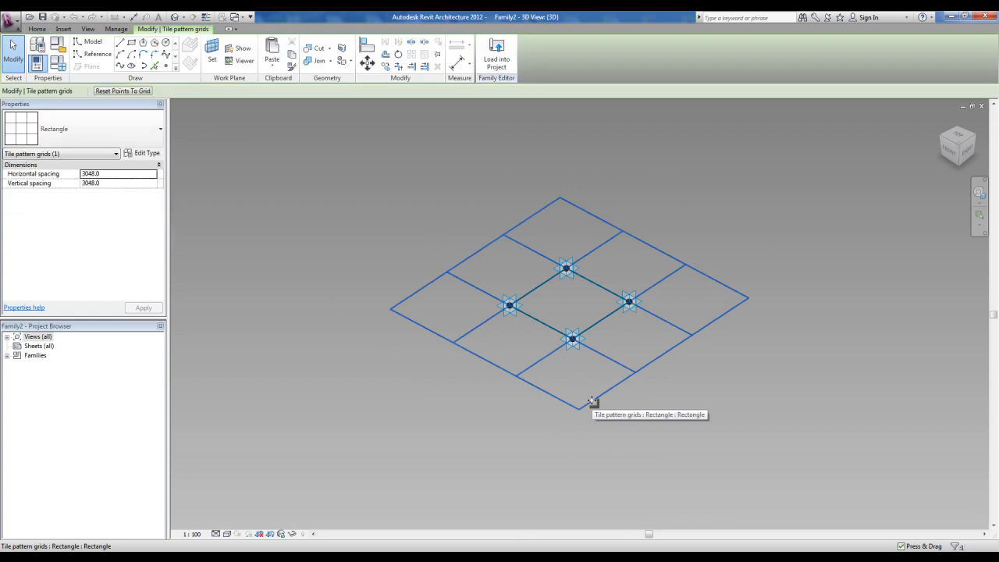
left_click(149, 133)
left_click_drag(160, 282, 154, 160)
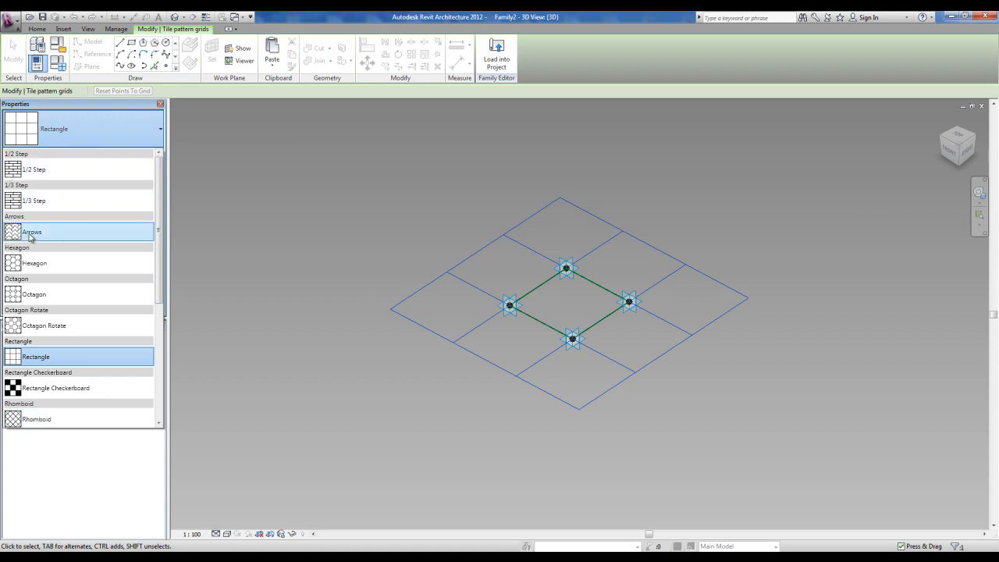
scroll(148, 252, "down", 2)
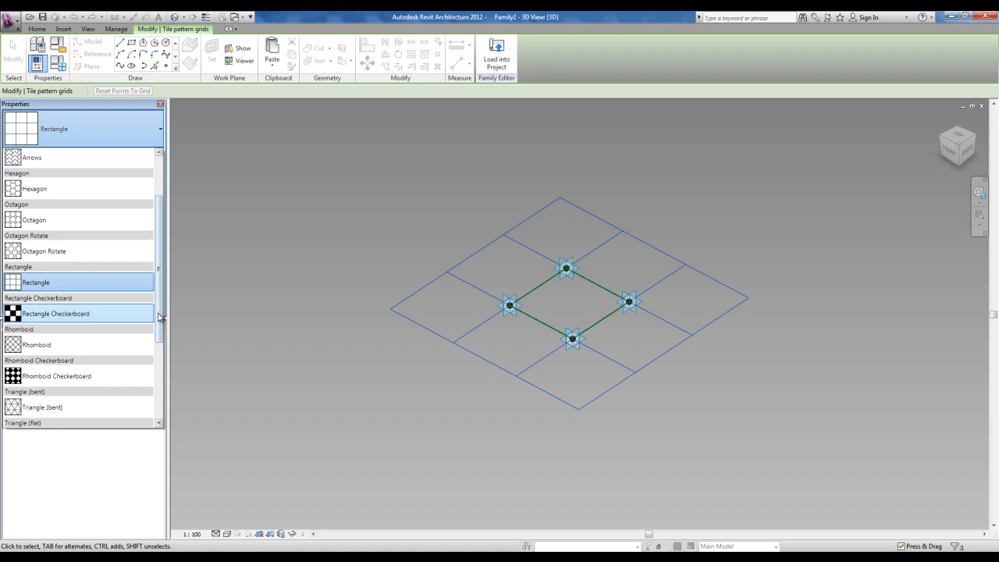
scroll(159, 313, "down", 3)
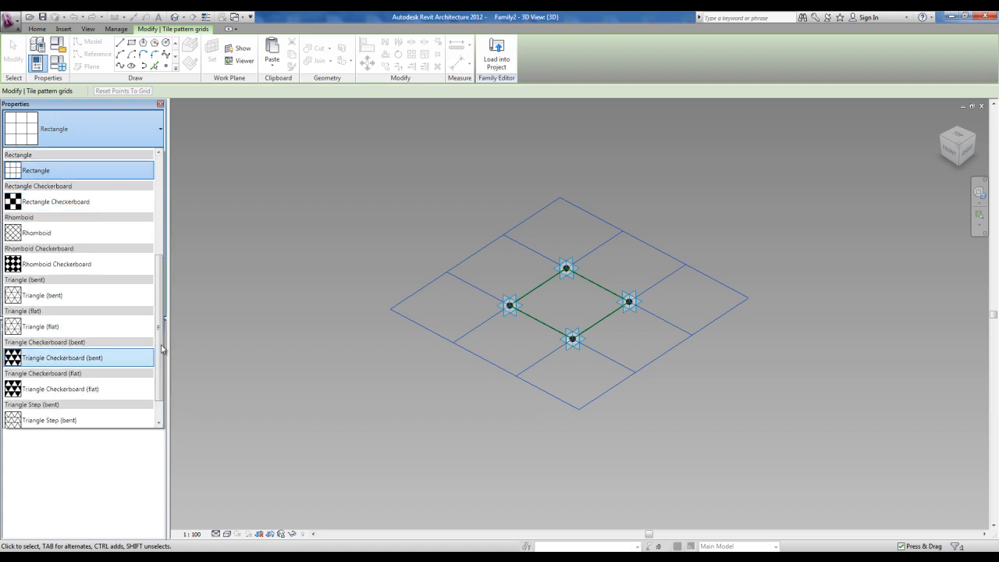
scroll(154, 359, "down", 1)
left_click_drag(156, 384, 155, 243)
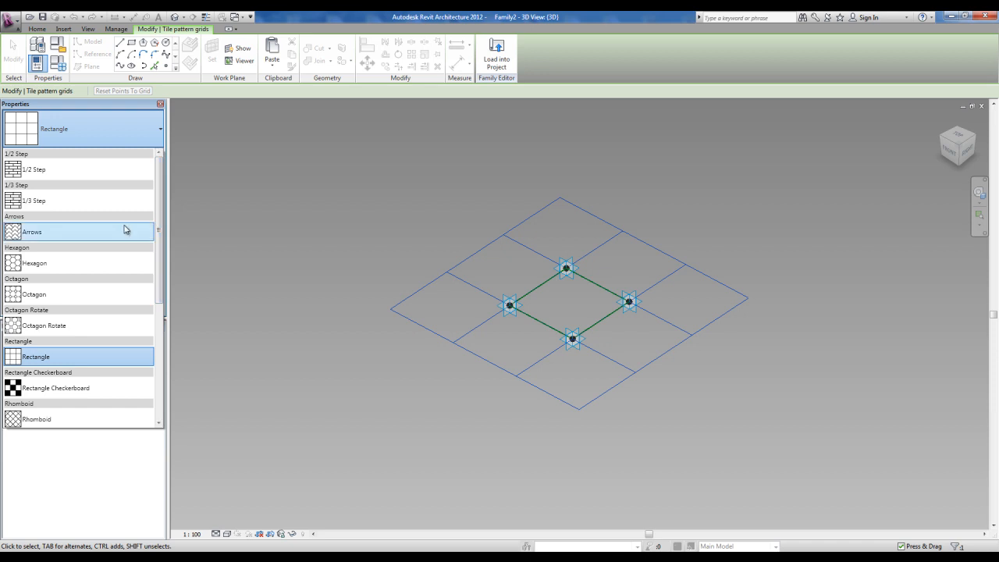
left_click(34, 264)
left_click(356, 363)
Create a solid extruded form from the closed chain of six hexagon reference lines.
middle_click_drag(358, 364, 642, 207, "shift")
key("Tab")
left_click(439, 276)
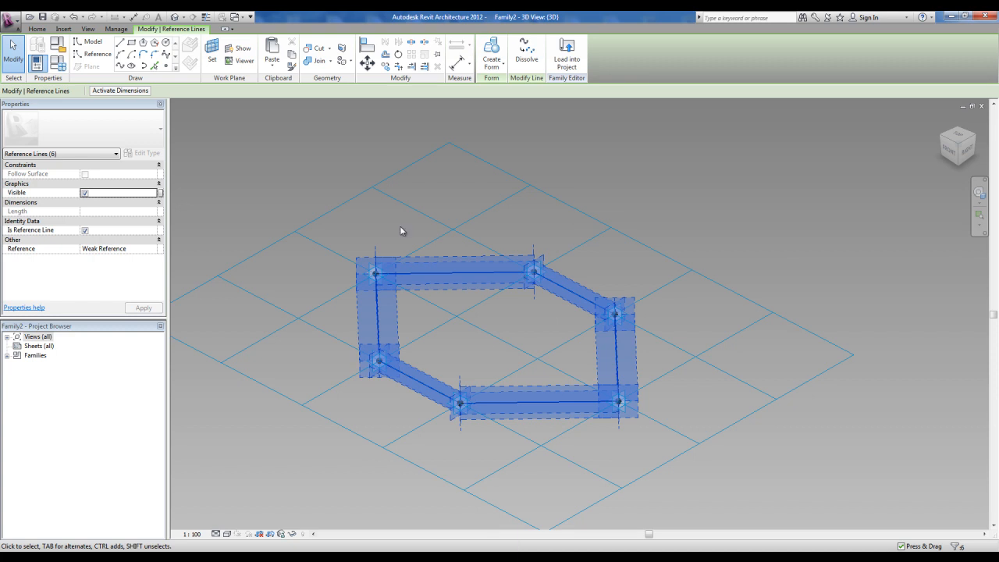
middle_click_drag(527, 307, 502, 313, "shift")
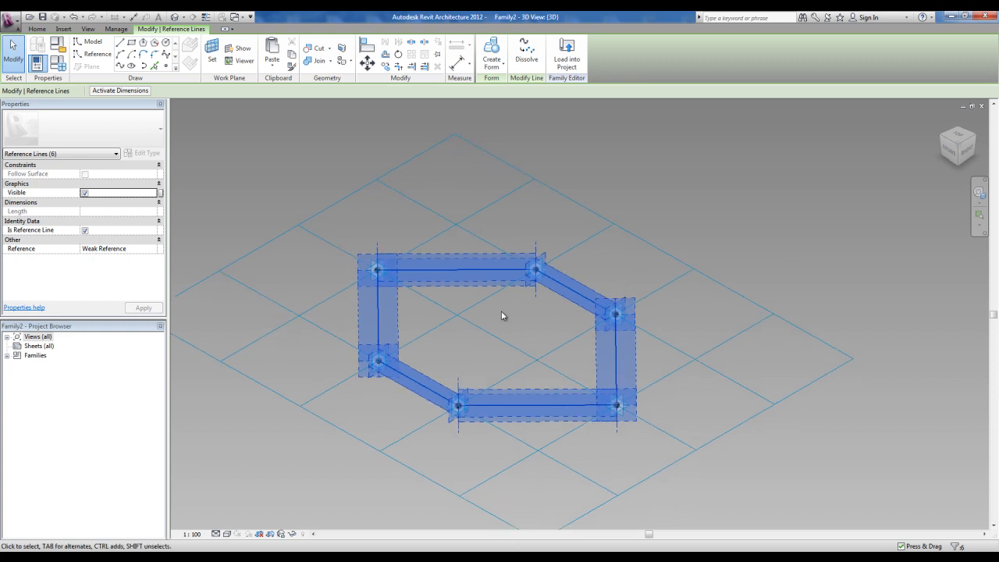
left_click(470, 246)
key("Tab")
left_click(469, 272)
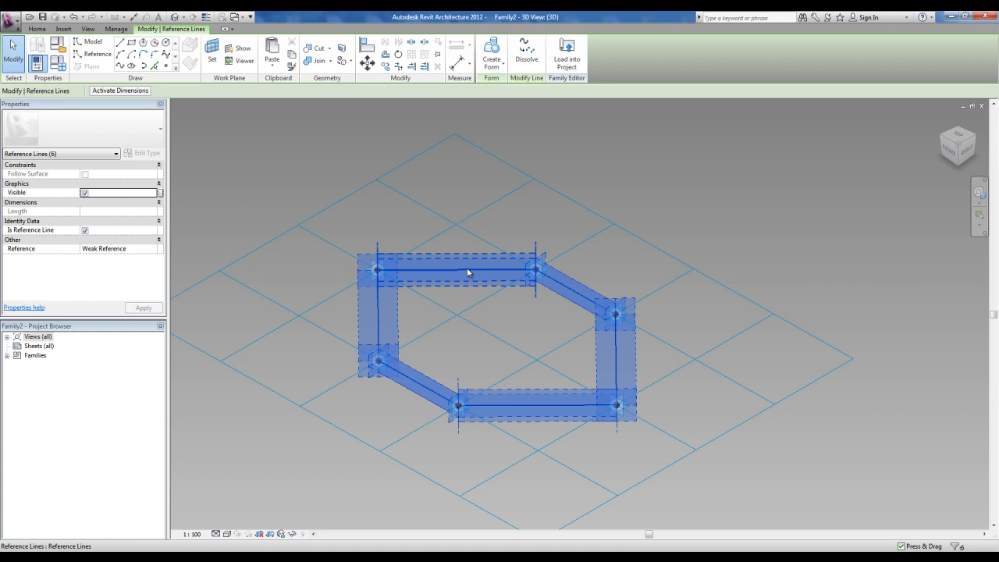
left_click(494, 49)
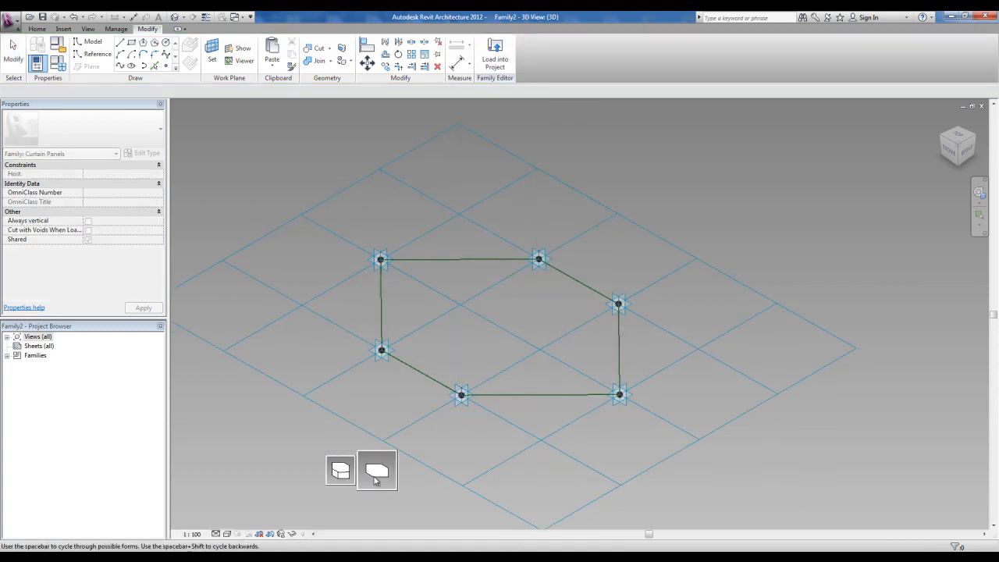
left_click(347, 478)
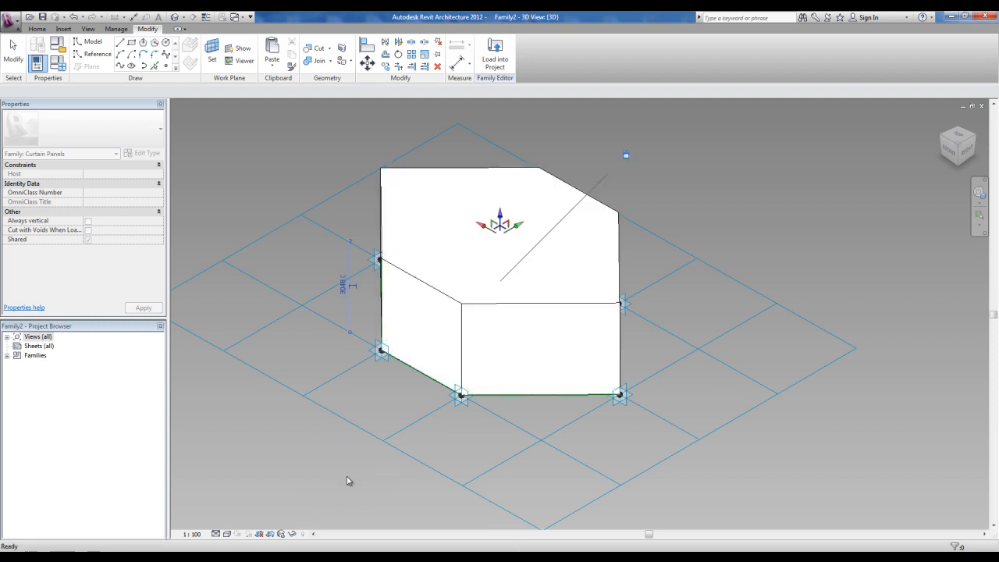
Set the hexagonal panel's thickness to 1 and assign it the Glass material.
left_click(343, 290)
type("1")
key("Return")
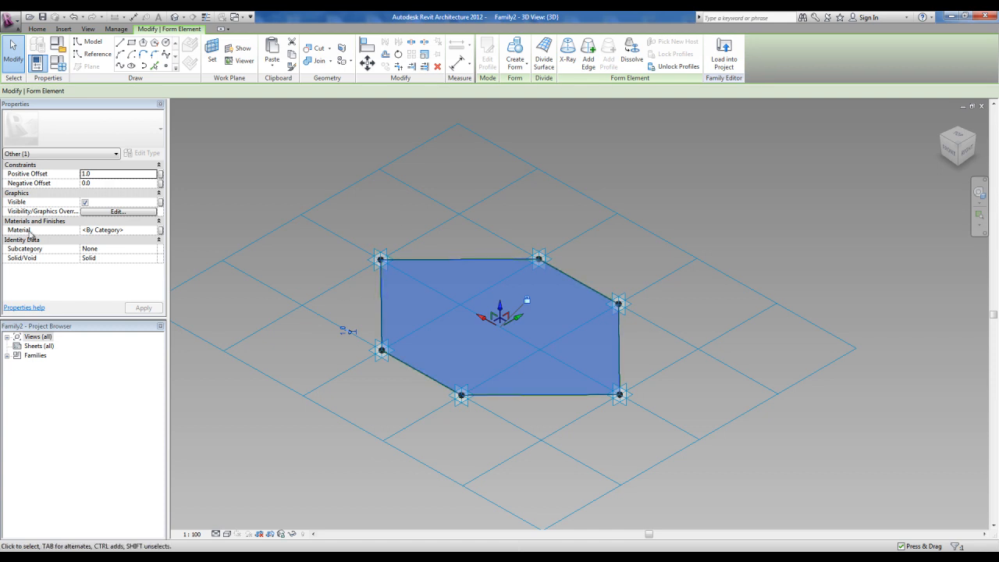
left_click(109, 231)
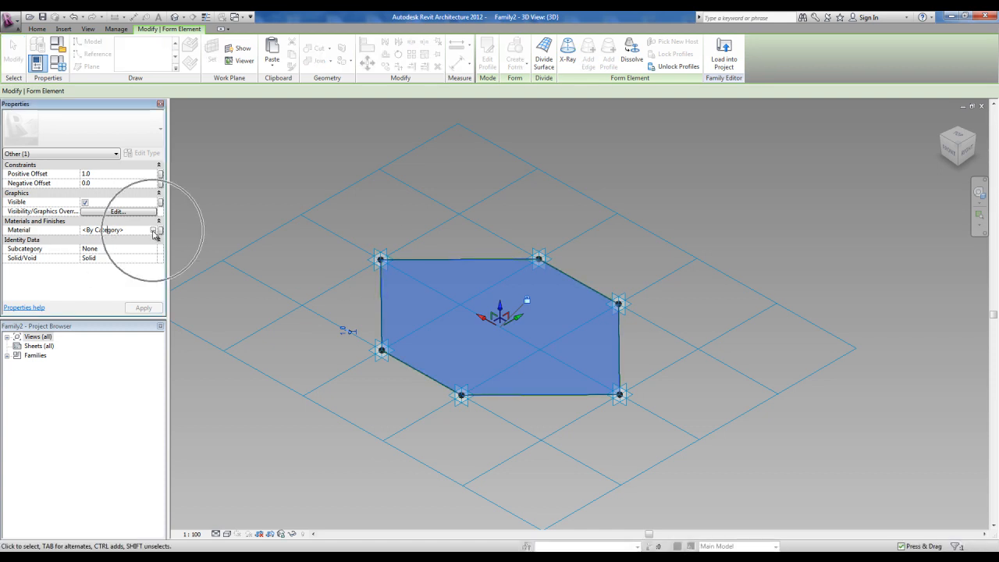
left_click(153, 231)
left_click(205, 219)
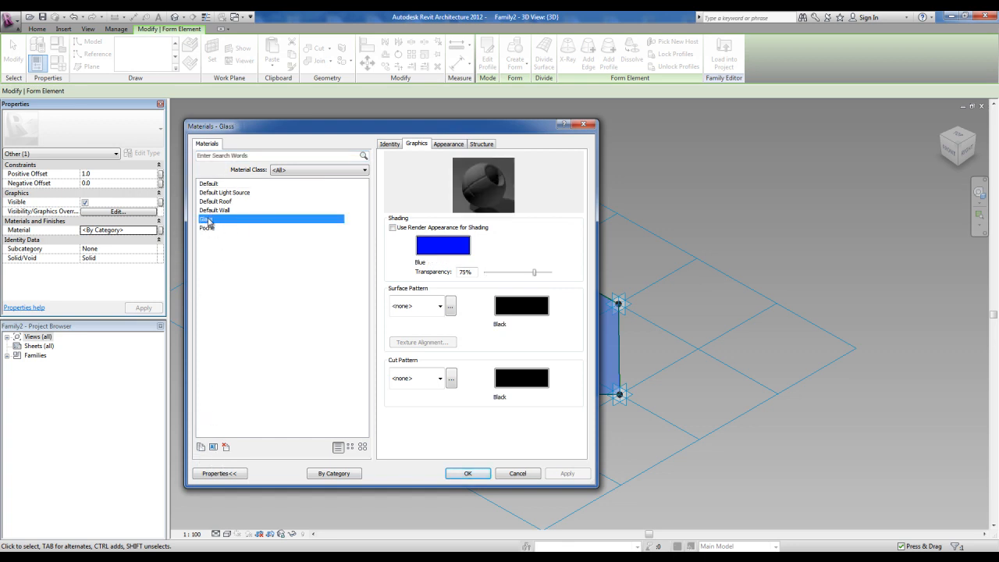
left_click(470, 474)
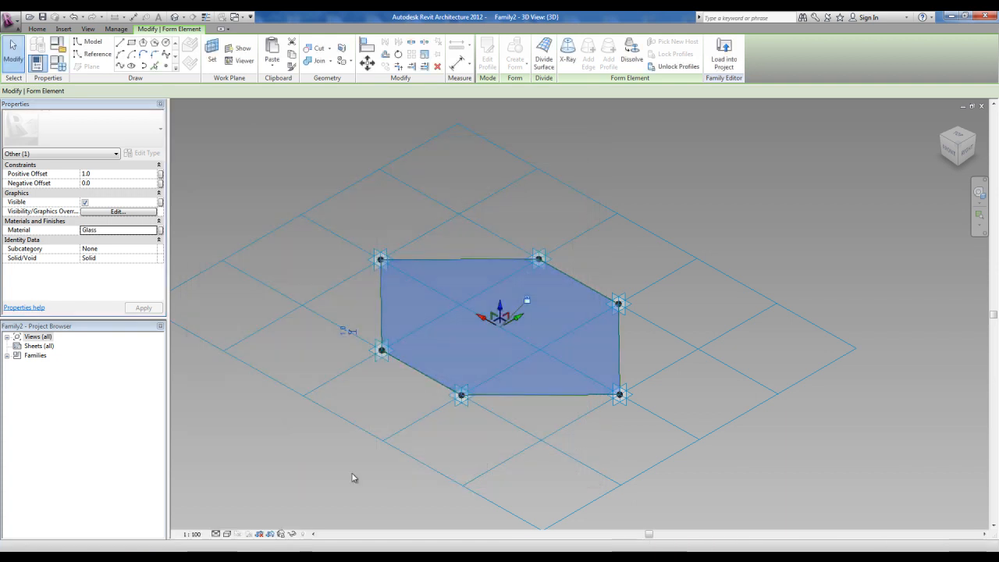
left_click(365, 459)
Start a model-line circle and set its work plane to Placement Point (5) at a corner of the hexagon.
middle_click_drag(365, 459, 417, 431, "shift")
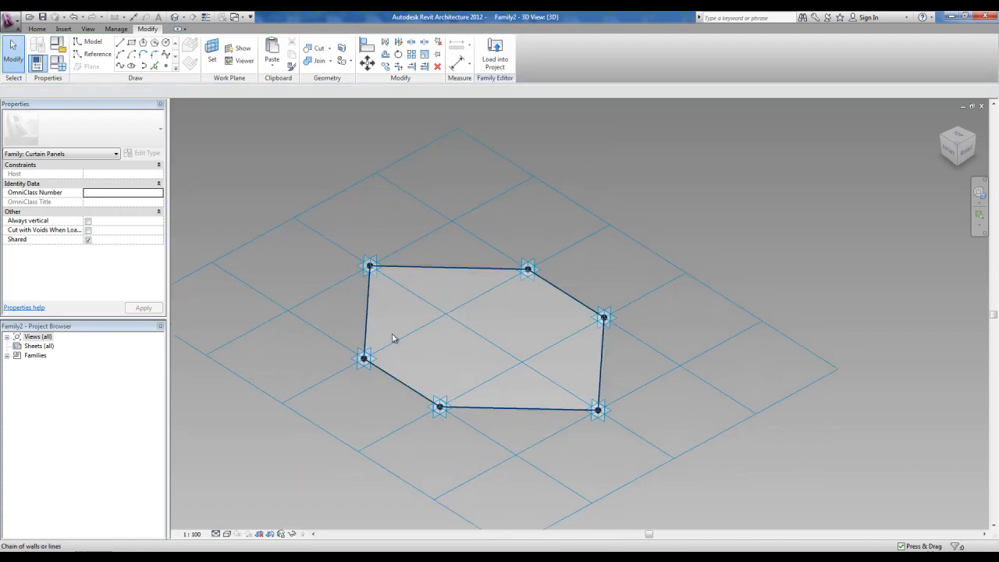
middle_click_drag(391, 349, 548, 251, "shift")
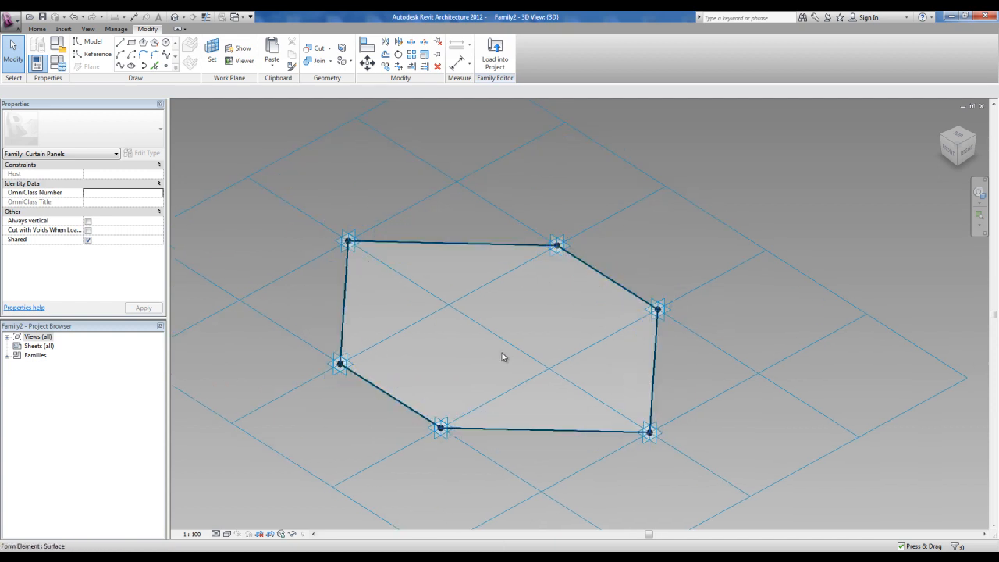
middle_click_drag(409, 159, 404, 164, "shift")
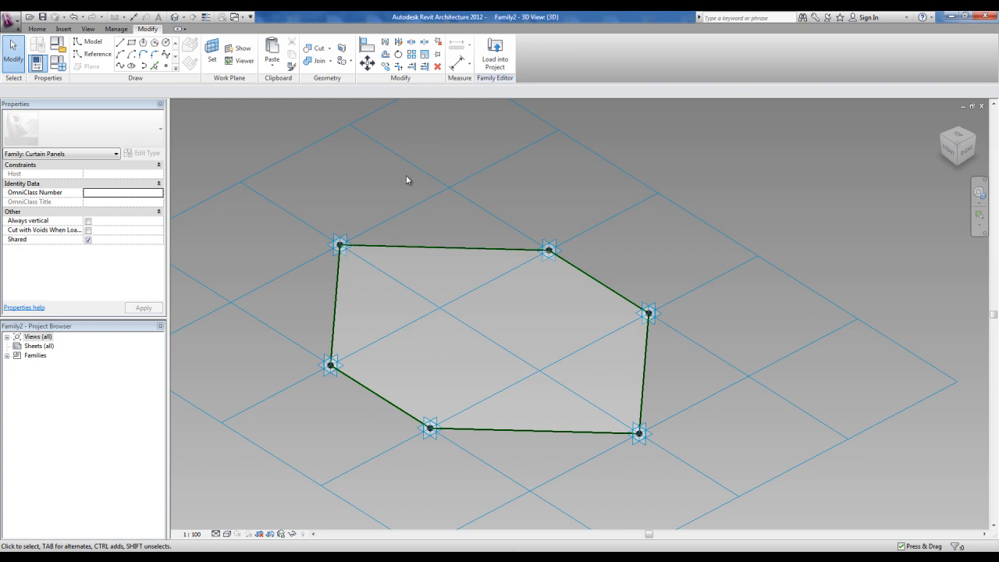
left_click(167, 44)
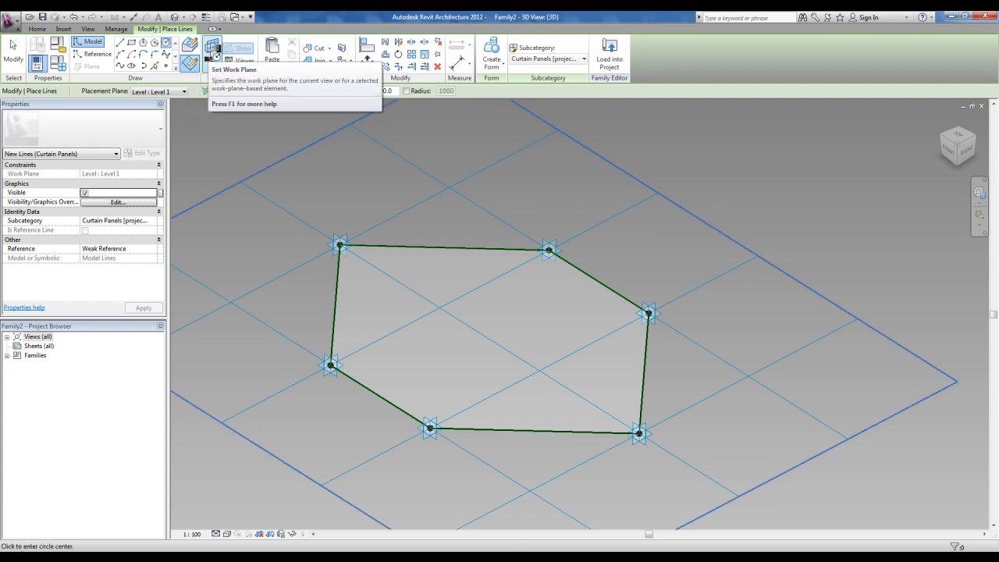
left_click(211, 55)
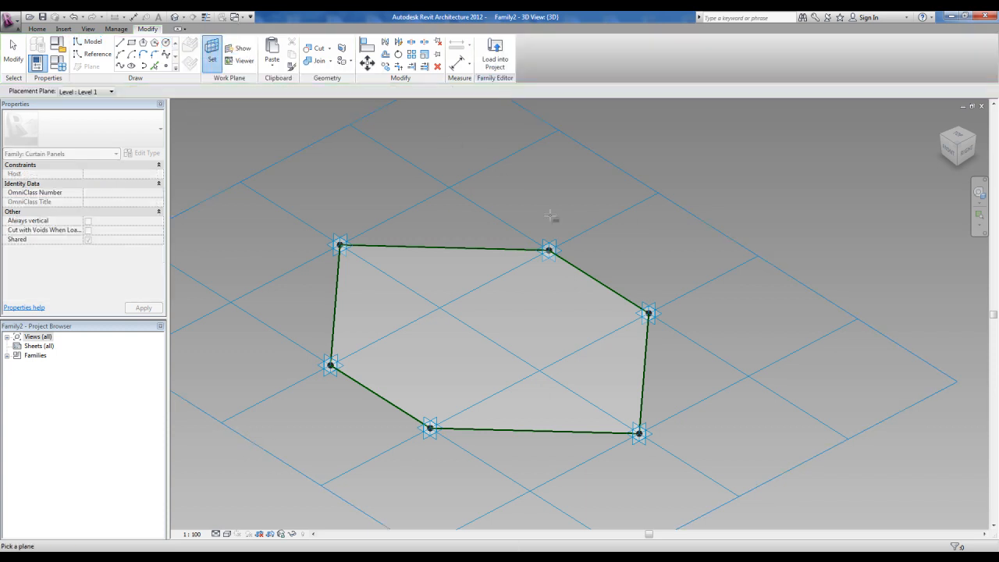
scroll(565, 215, "up", 3)
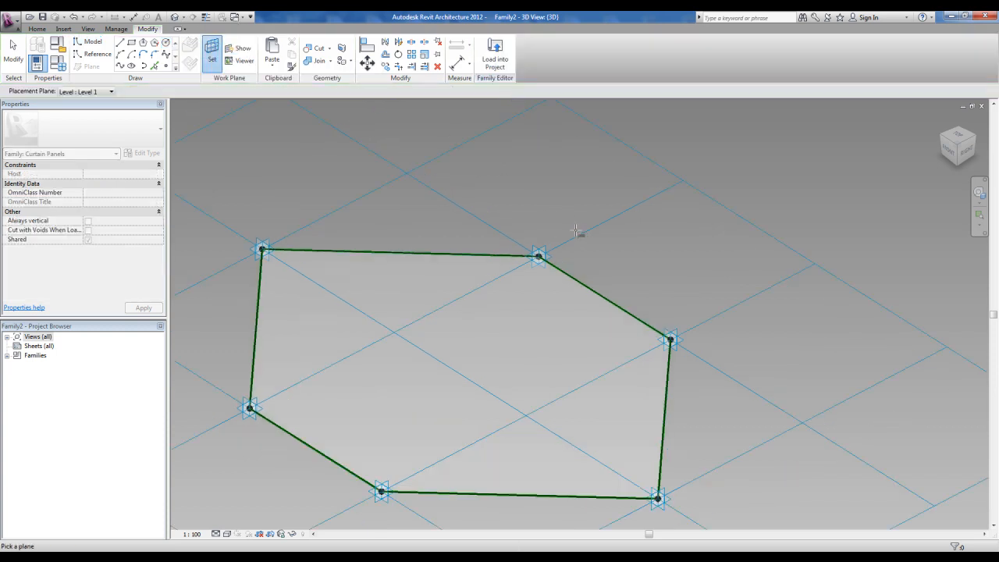
left_click(542, 249)
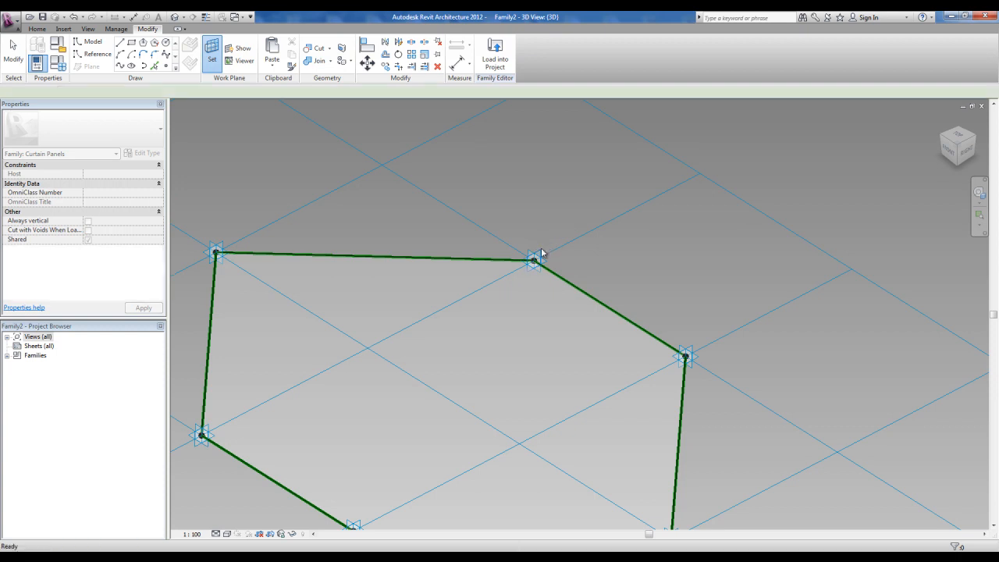
Try to draw a model-line circle of radius 3 centred on the hexagon corner at Placement Point (5).
scroll(544, 252, "up", 3)
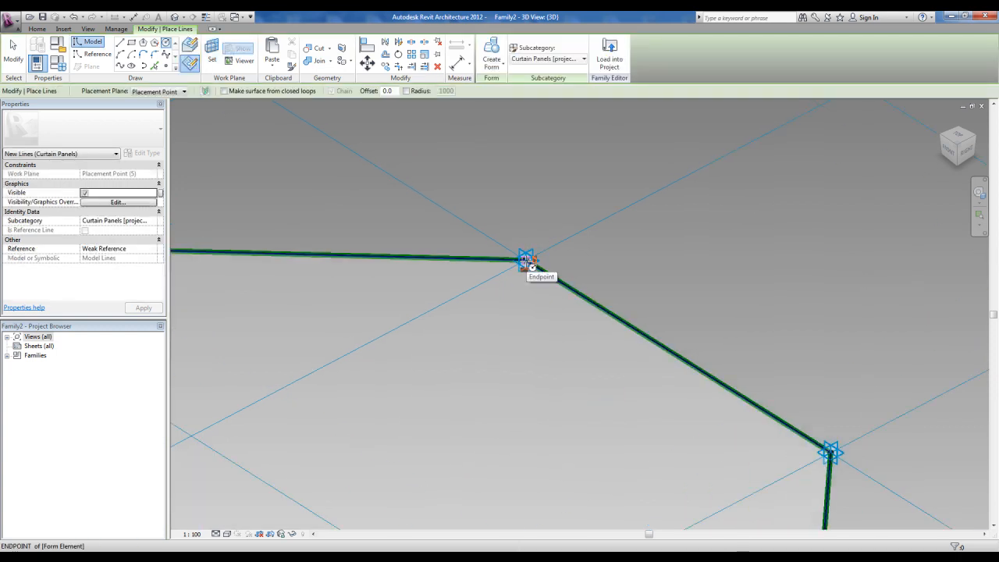
left_click(527, 261)
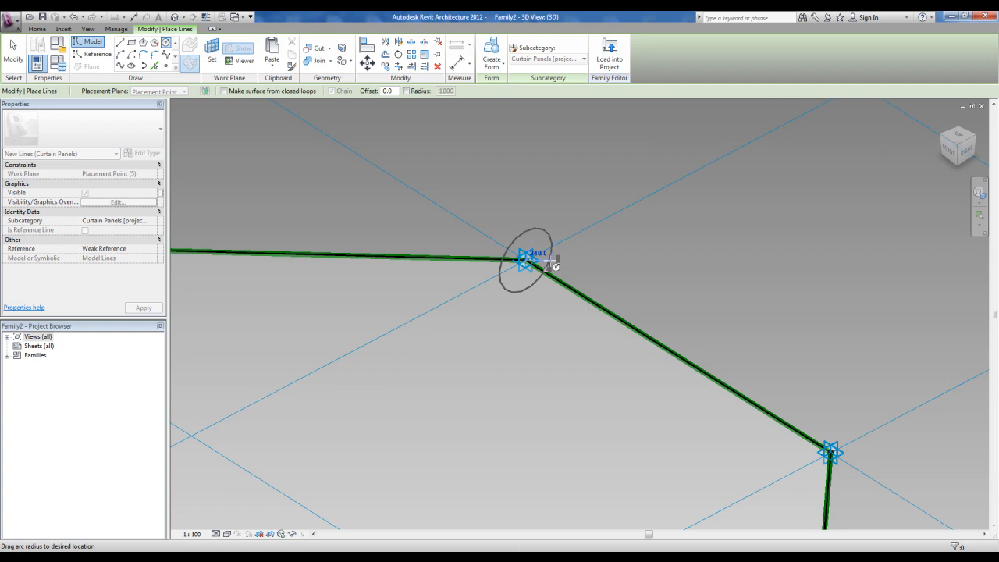
type("3")
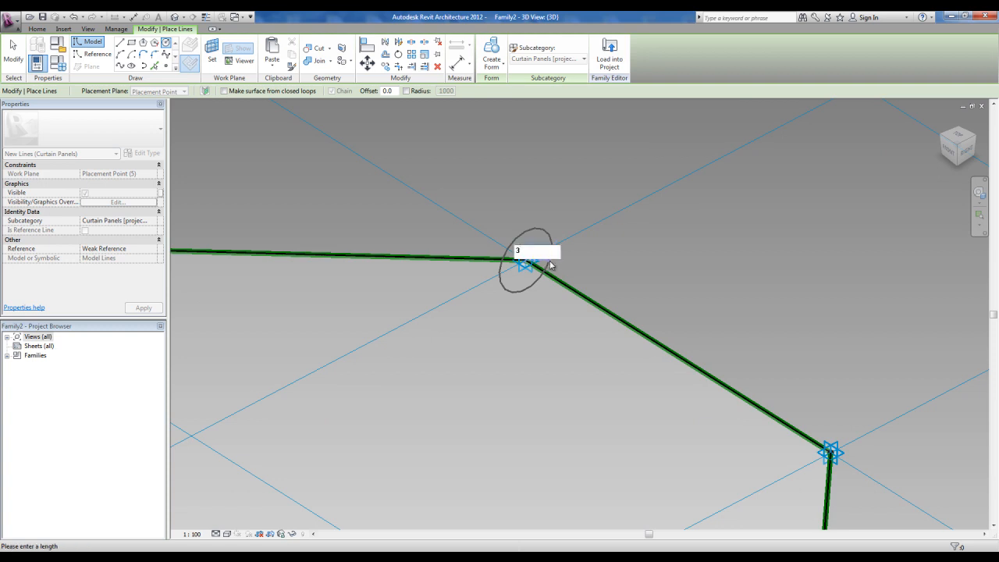
key("Return")
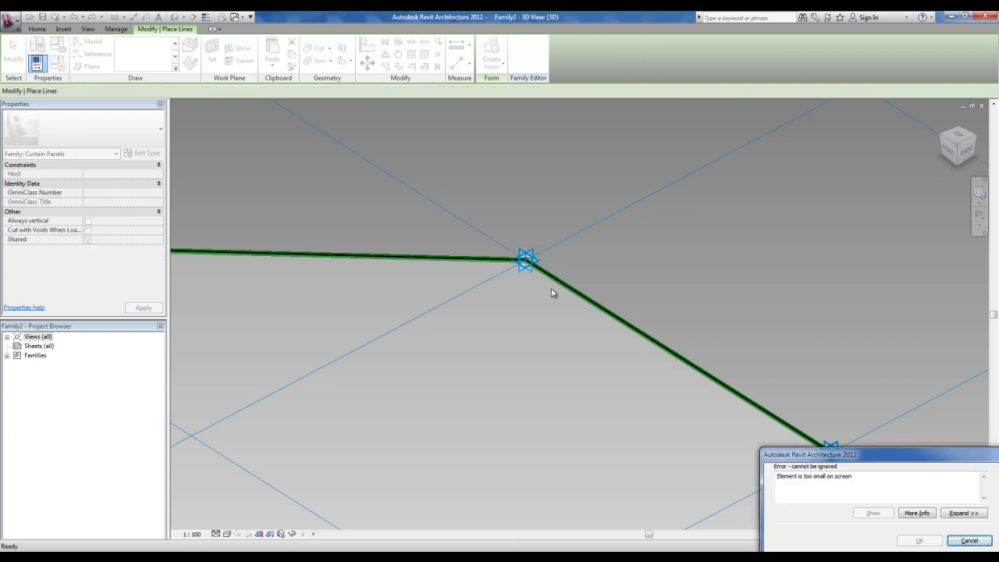
key("Escape")
key("Tab")
scroll(535, 256, "up", 4)
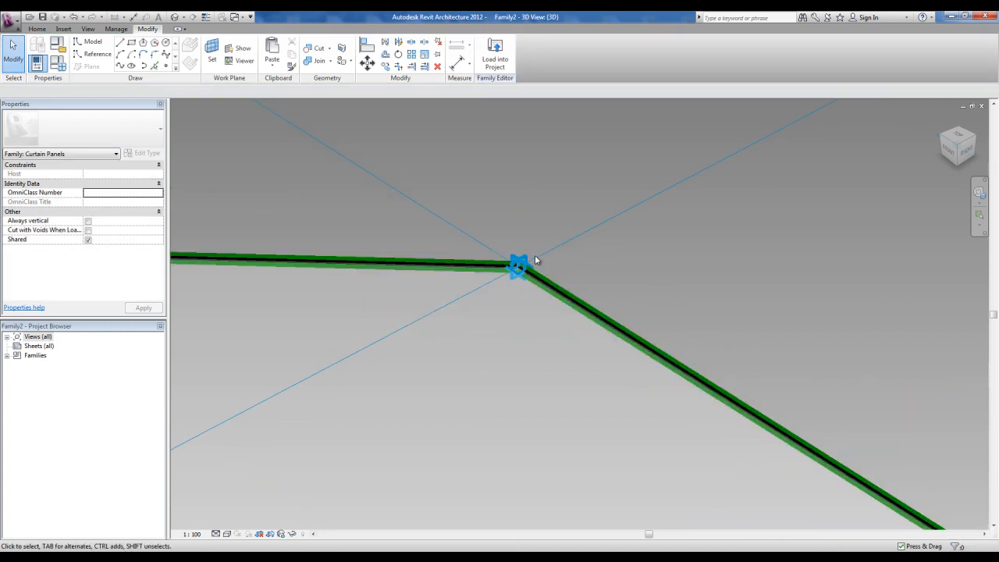
scroll(521, 263, "down", 4)
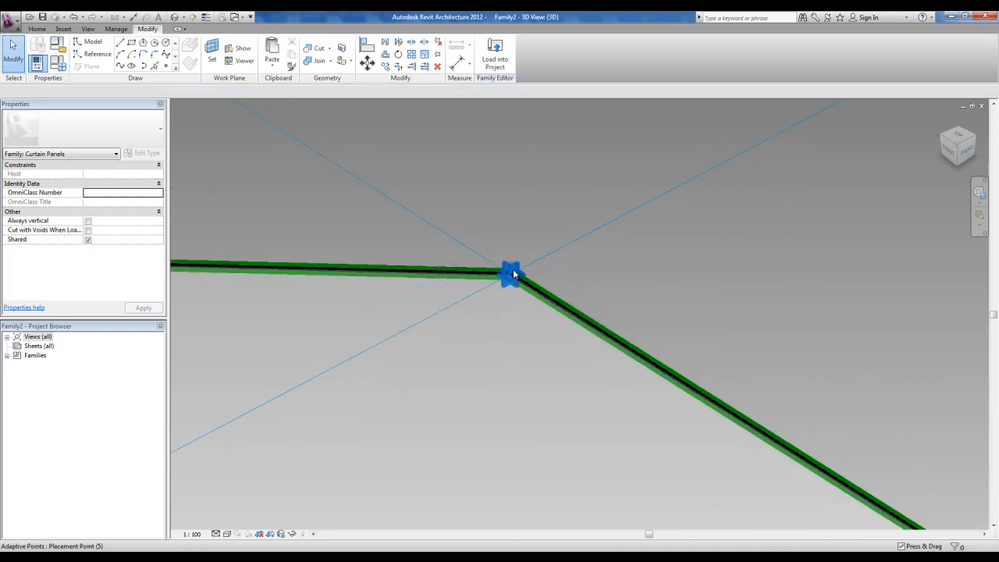
Turn on thin line display and set the circle's work plane to Placement Point (5) at the hexagon corner.
left_click(206, 17)
scroll(530, 273, "up", 2)
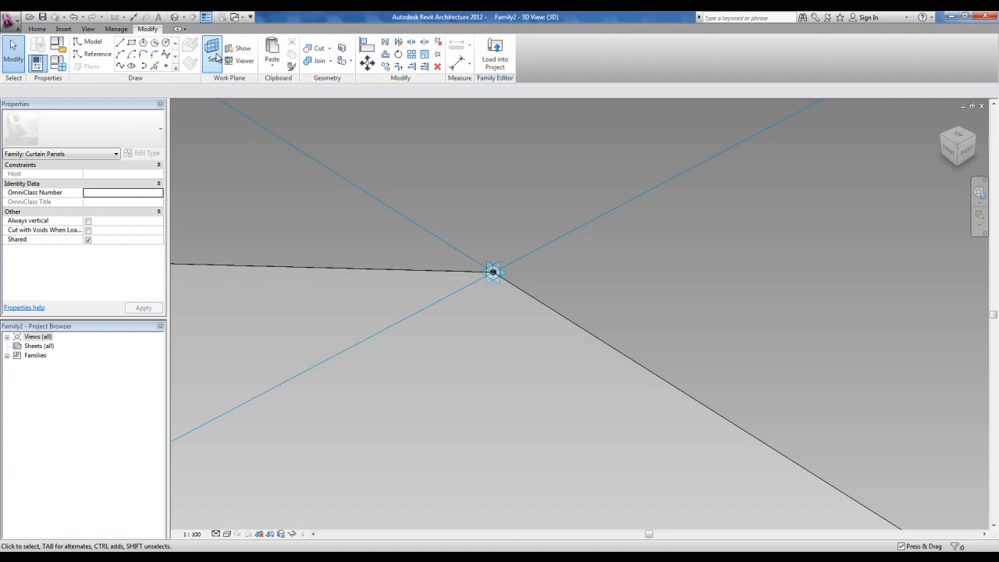
left_click(212, 51)
left_click(166, 43)
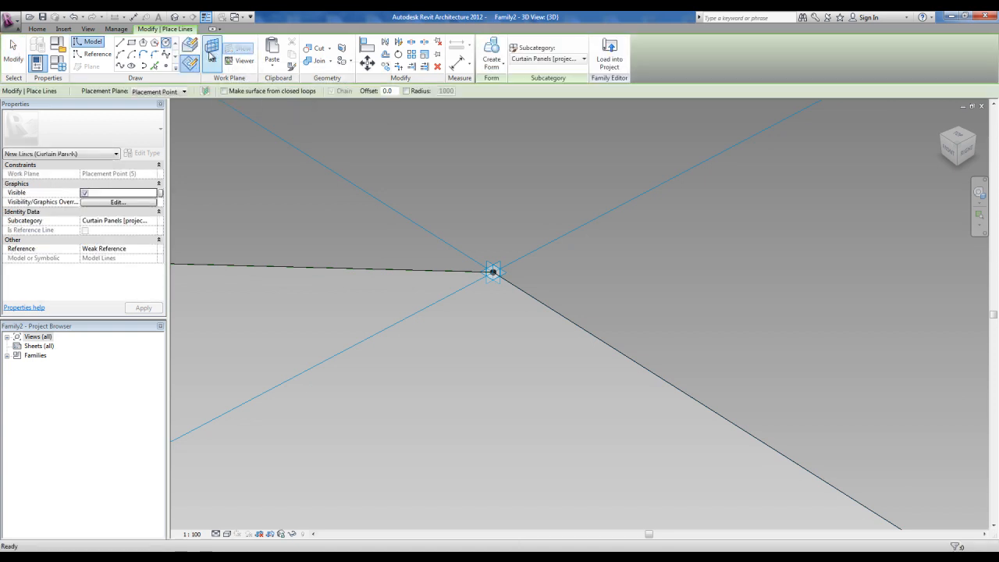
left_click(211, 53)
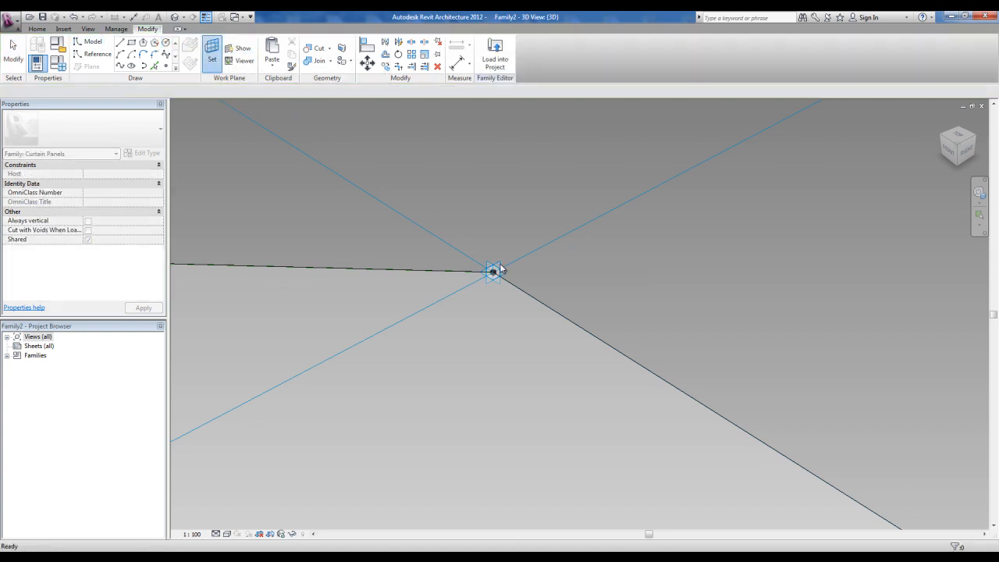
left_click(495, 271)
left_click(494, 272)
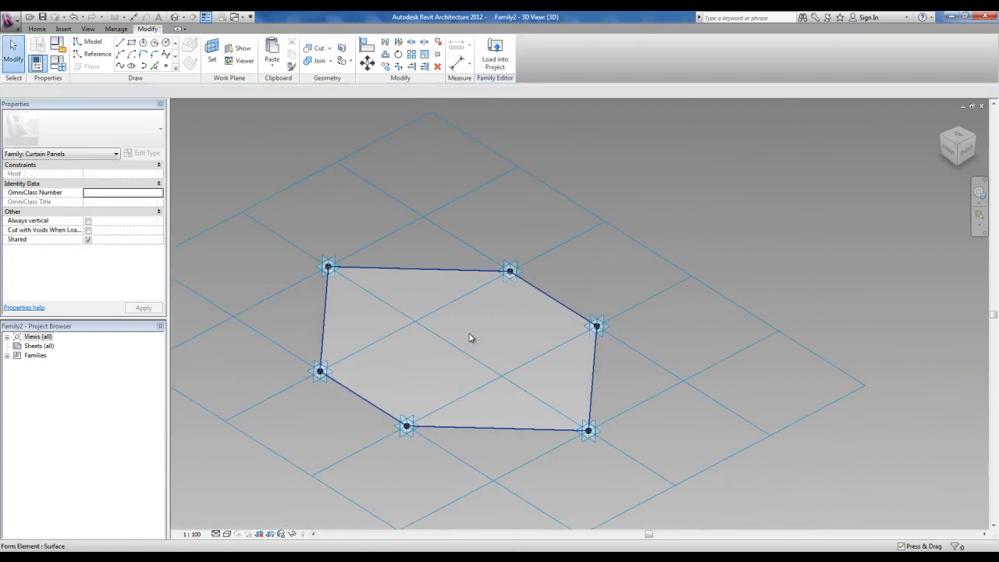
Change the family's length units to centimeters.
key("u")
key("n")
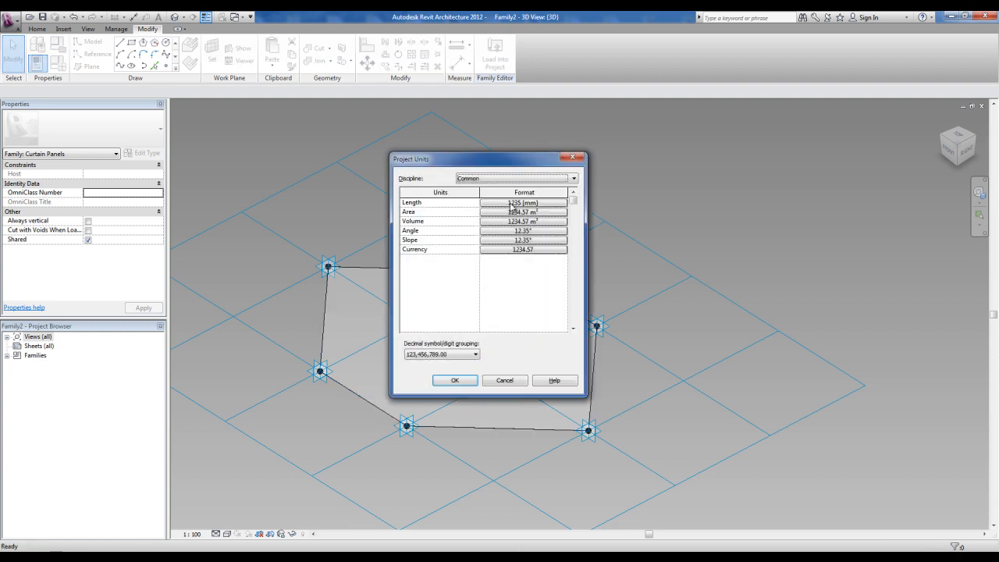
left_click(525, 203)
left_click(515, 223)
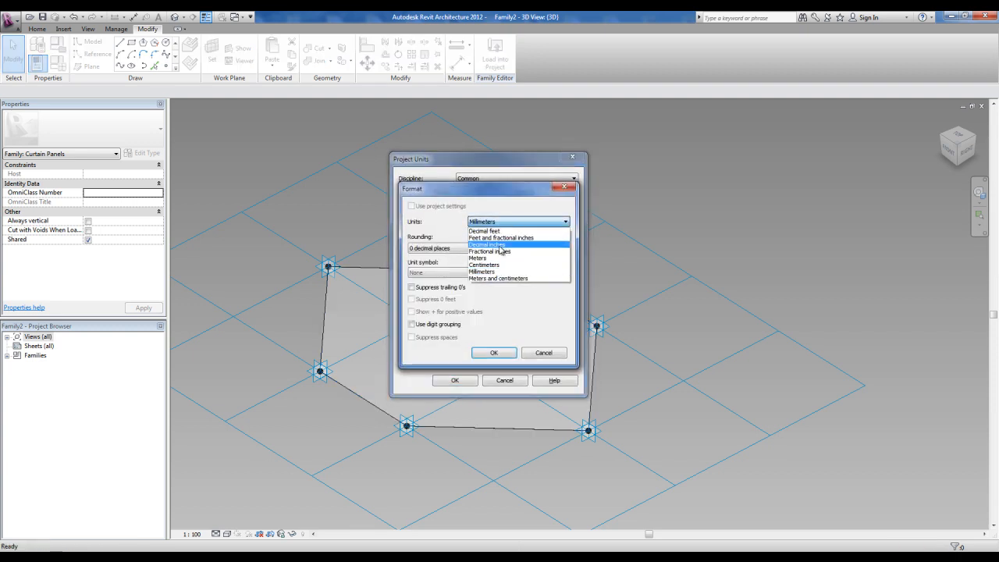
left_click(489, 265)
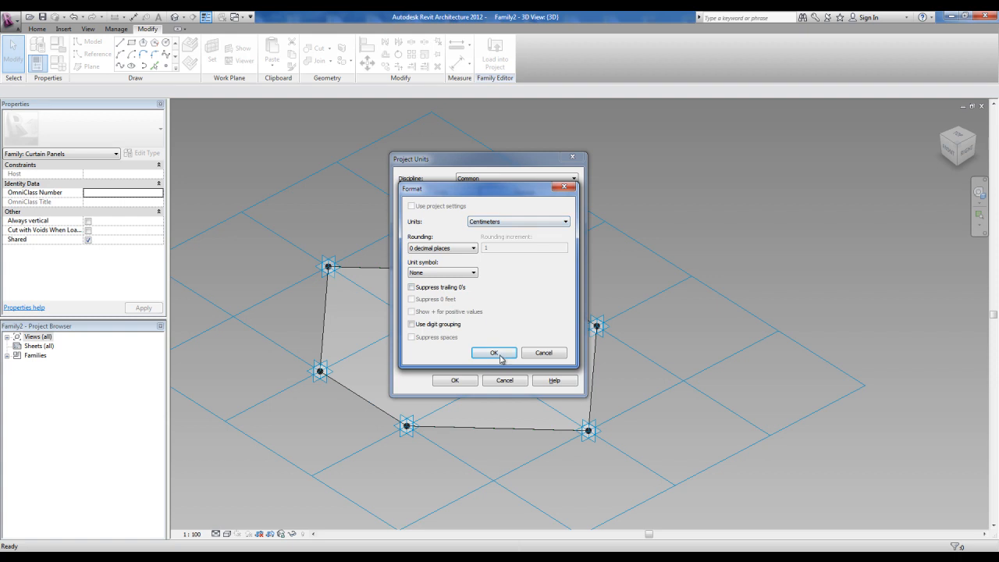
left_click(494, 353)
left_click(454, 380)
key("Escape")
Draw a model-line circle with a 3 cm radius centred on the hexagon corner at Placement Point (5).
scroll(521, 316, "up", 3)
middle_click_drag(531, 280, 509, 282)
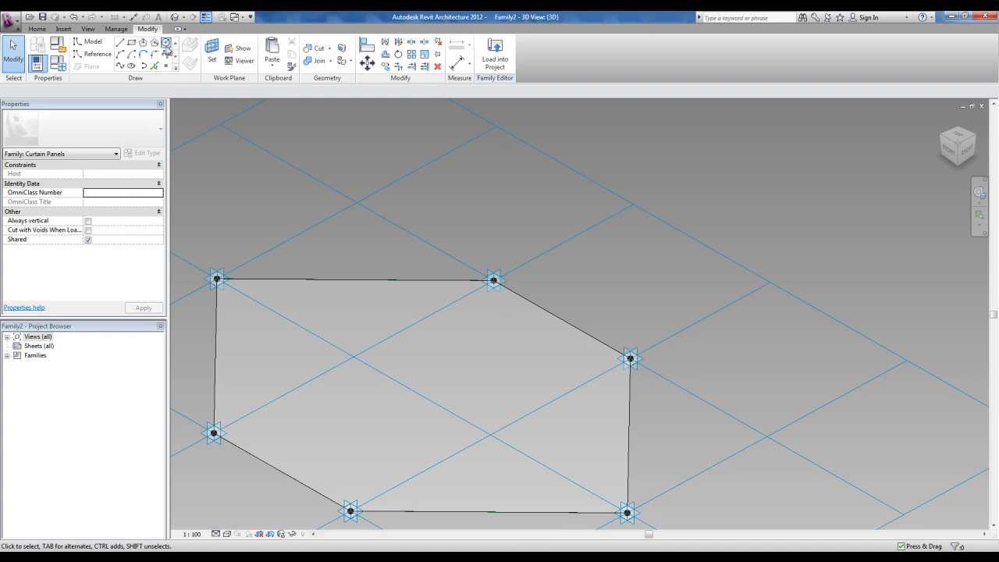
left_click(166, 42)
key("Escape")
key("Escape")
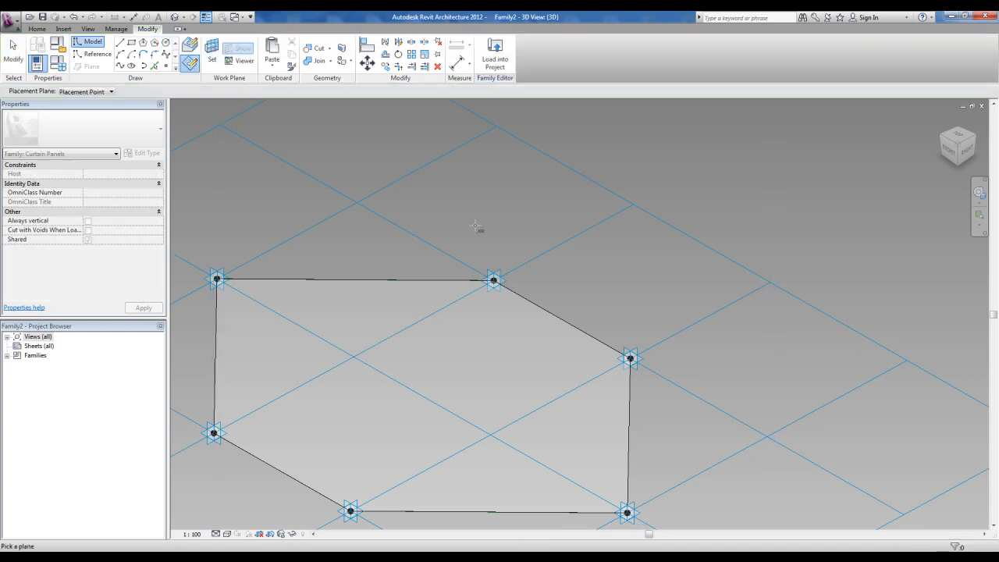
scroll(495, 258, "up", 5)
key("l")
key("i")
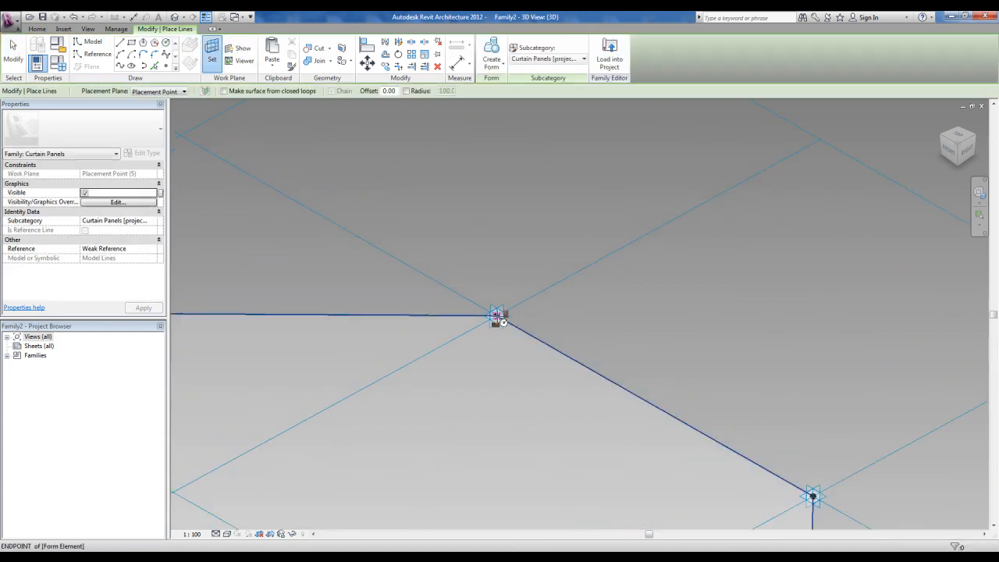
left_click(497, 315)
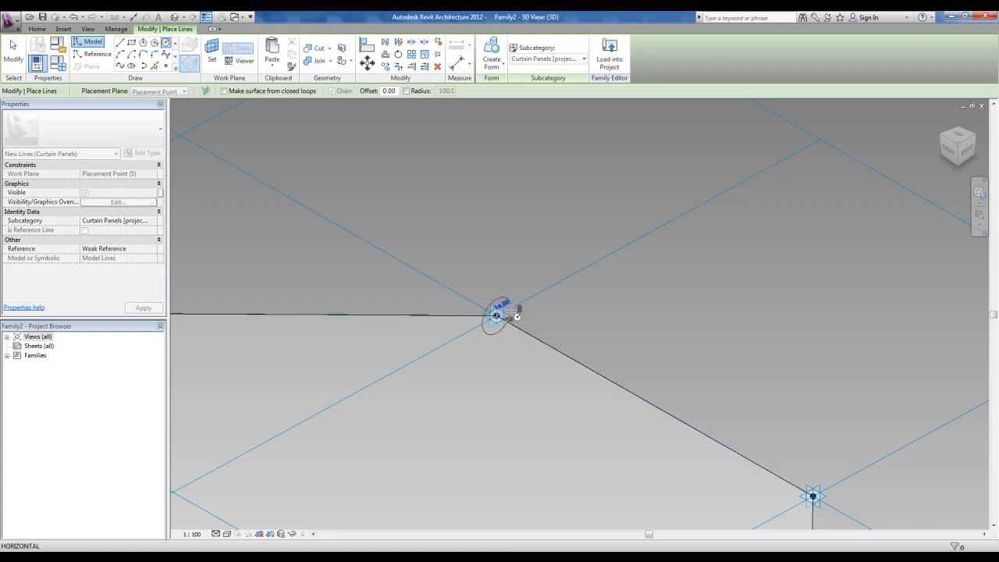
key("Escape")
scroll(516, 327, "up", 5)
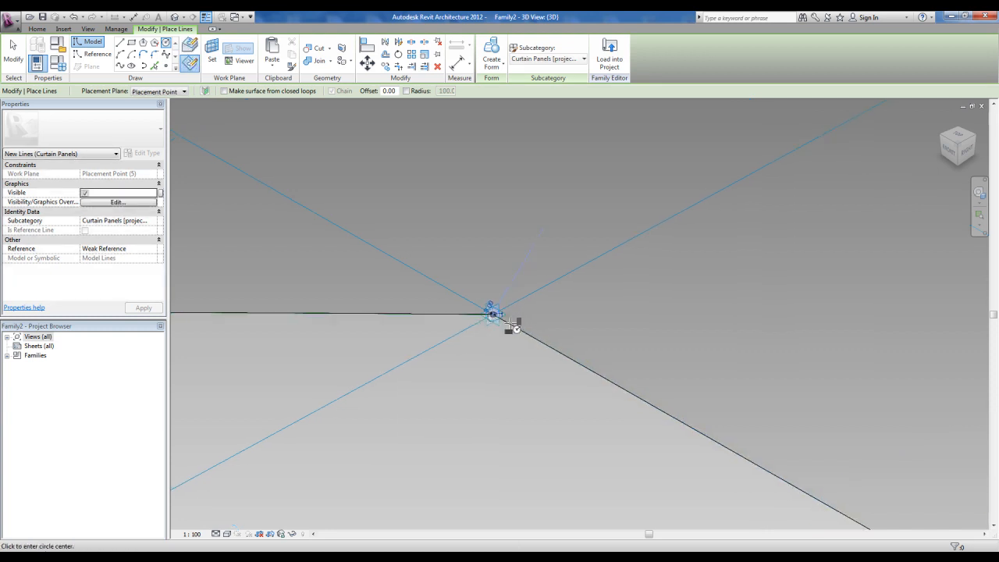
scroll(510, 326, "up", 1)
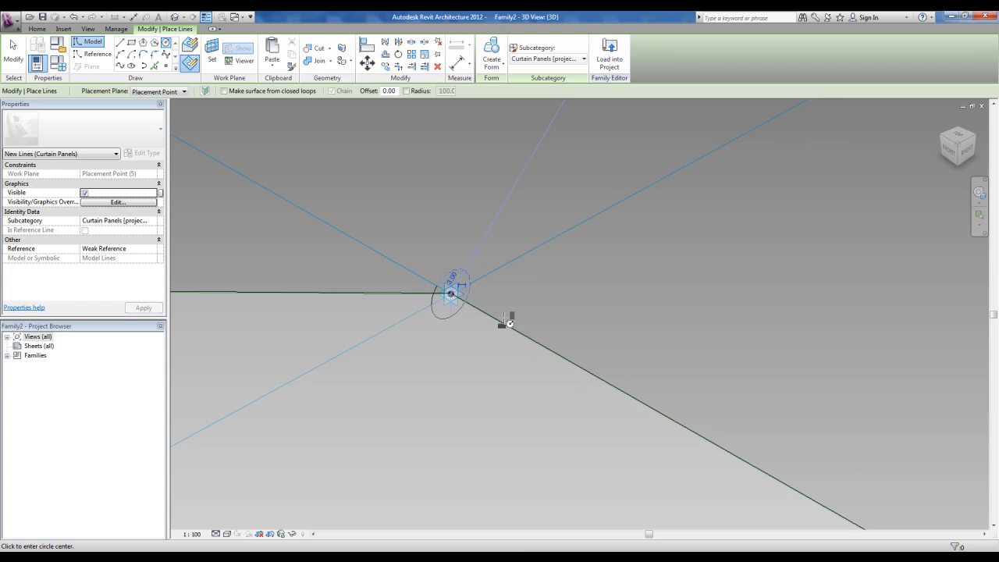
scroll(507, 322, "down", 3)
key("Escape")
Create a solid form by sweeping the corner circle along the closed chain of six hexagon reference lines.
scroll(508, 312, "down", 2)
scroll(507, 310, "down", 3)
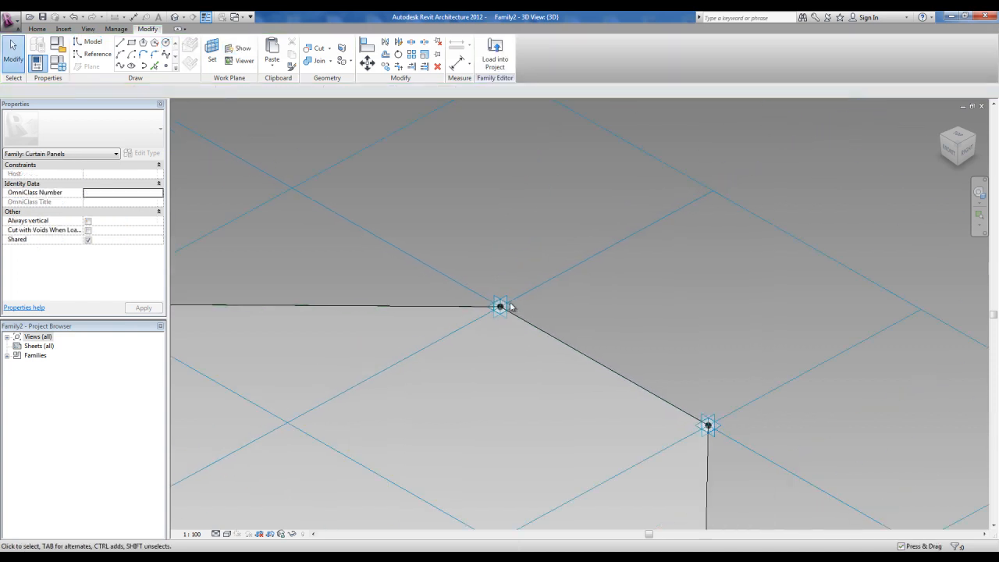
middle_click_drag(508, 307, 506, 272)
scroll(505, 273, "up", 4)
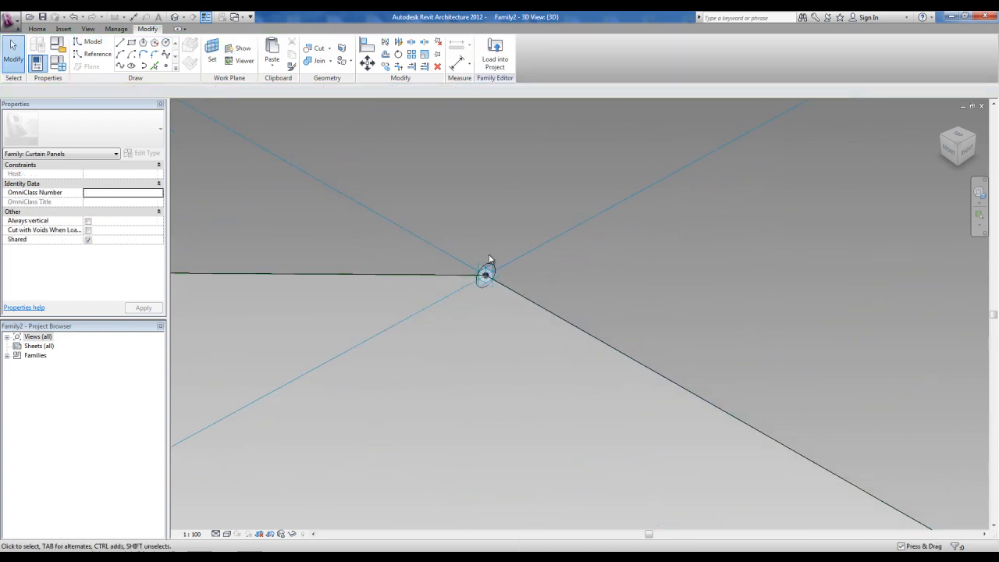
scroll(469, 281, "down", 3)
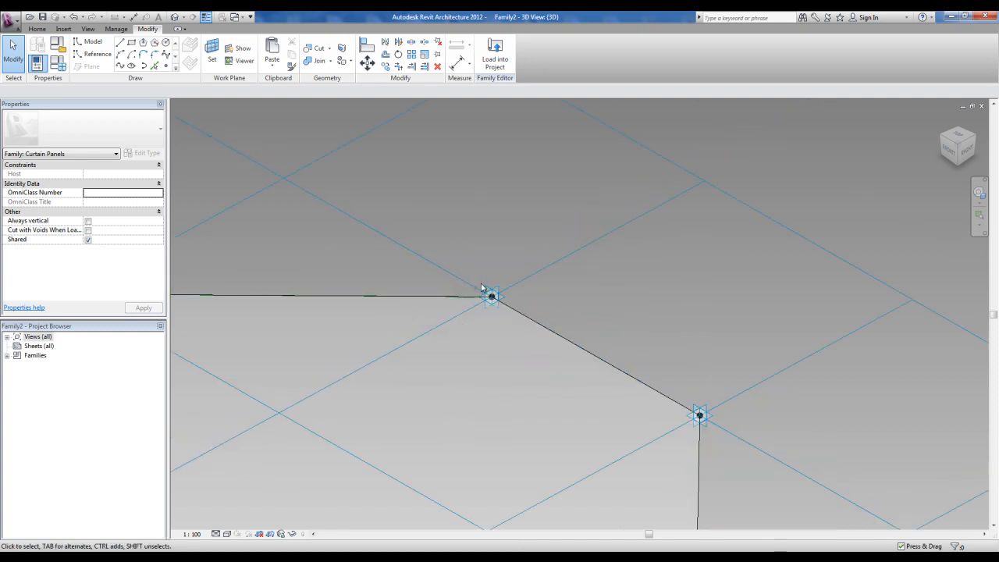
scroll(546, 309, "down", 2)
key("Tab")
left_click(420, 294)
scroll(503, 283, "up", 3)
scroll(502, 282, "up", 5)
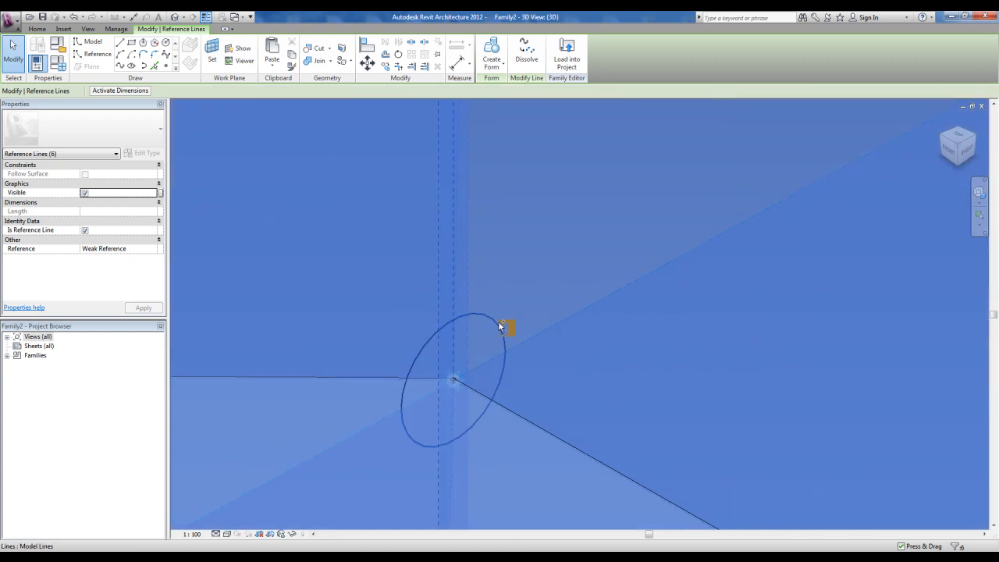
left_click(500, 327, "ctrl")
scroll(525, 274, "down", 4)
scroll(506, 267, "down", 3)
left_click(490, 52)
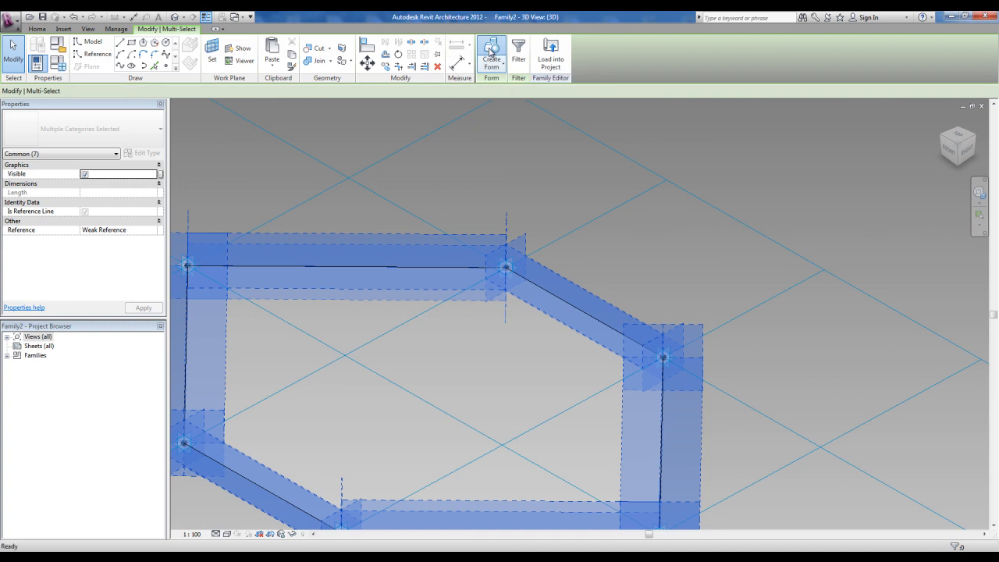
Select the whole tubular edge form that runs around the hexagonal glass panel.
middle_click_drag(719, 371, 691, 249)
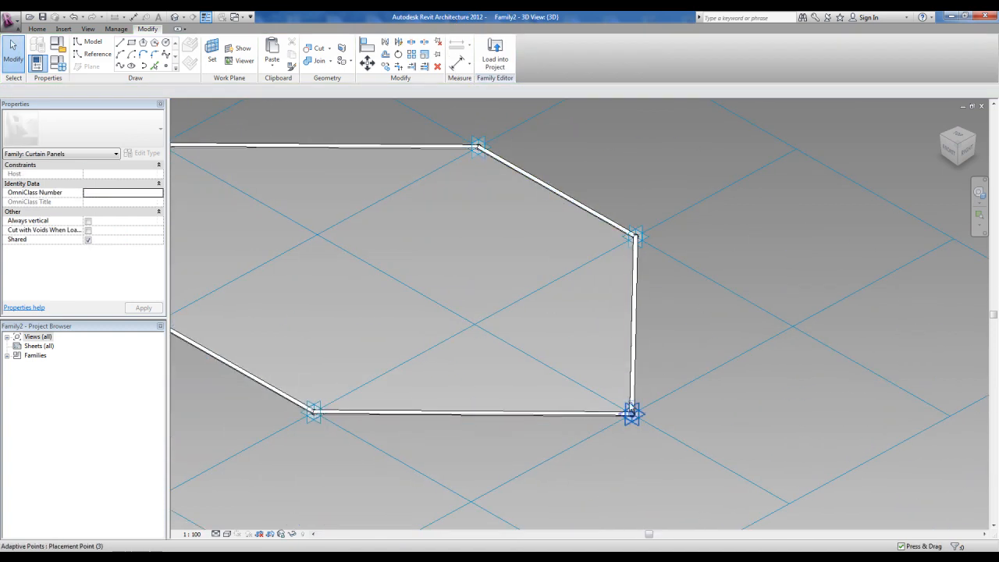
middle_click_drag(638, 411, 712, 452)
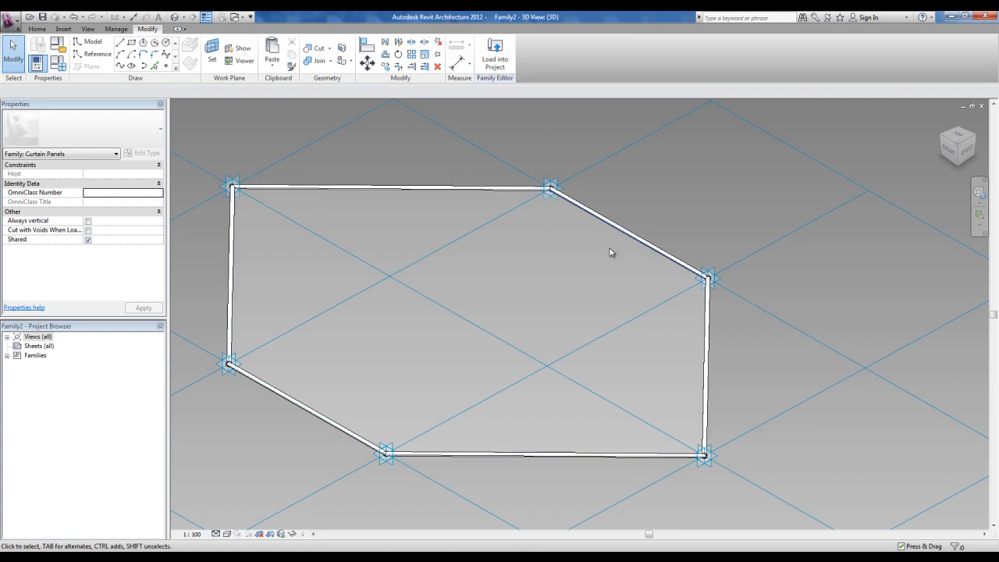
scroll(676, 249, "up", 2)
scroll(675, 248, "down", 3)
middle_click_drag(691, 237, 718, 246)
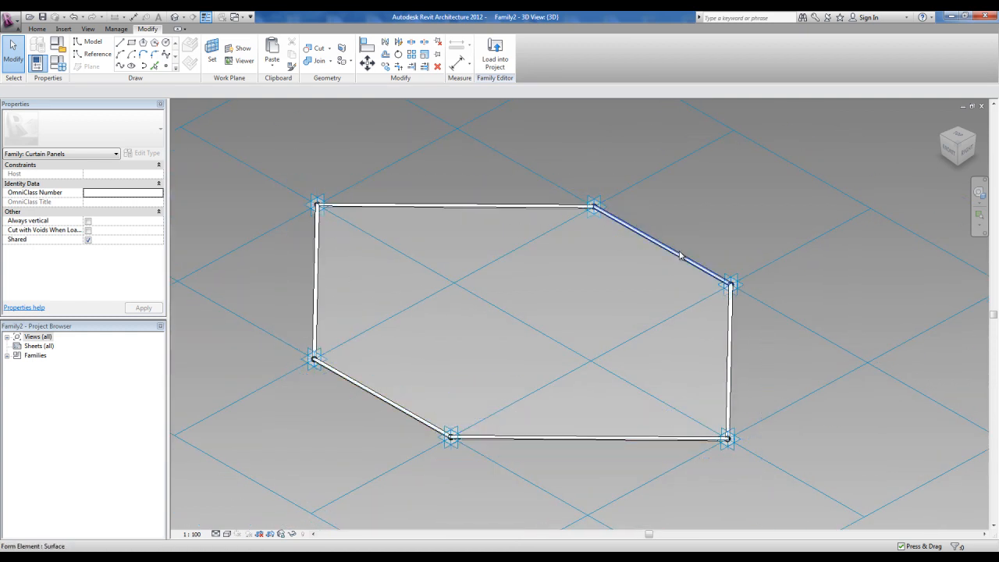
key("Tab")
left_click(679, 256)
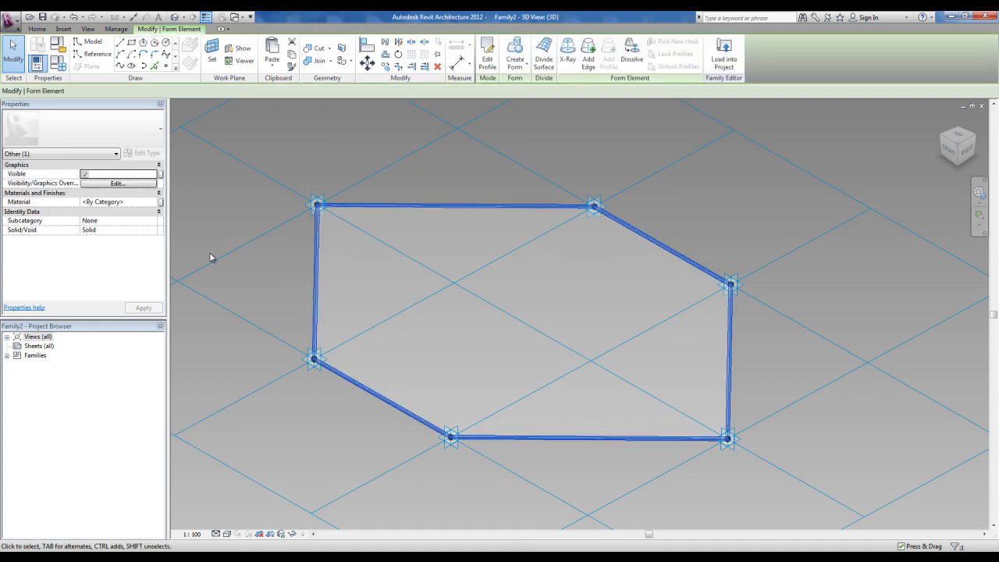
Try to create a METAL material for the tubular edge form by duplicating the Default material.
left_click(95, 202)
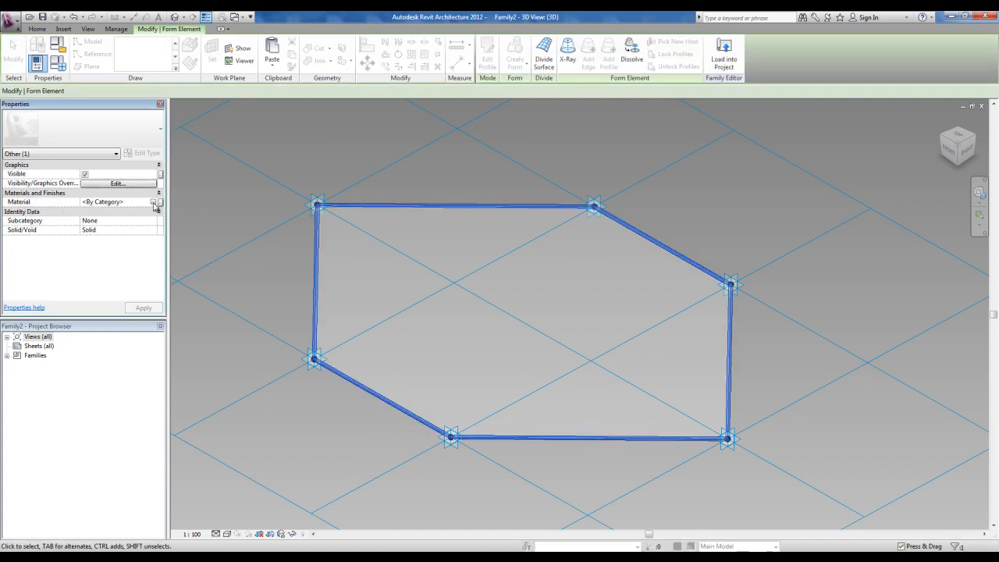
left_click(154, 202)
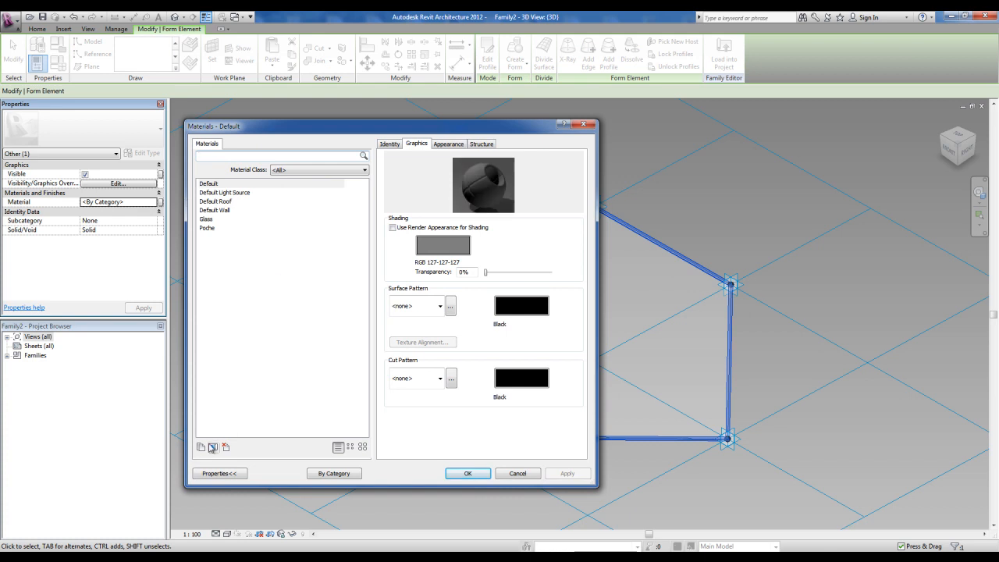
left_click(201, 447)
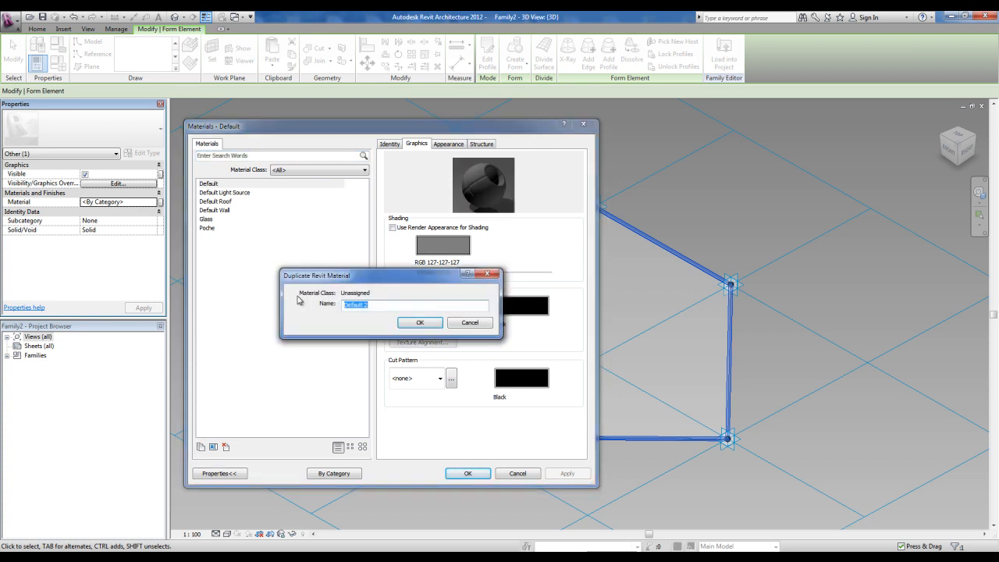
left_click(419, 322)
left_click(445, 145)
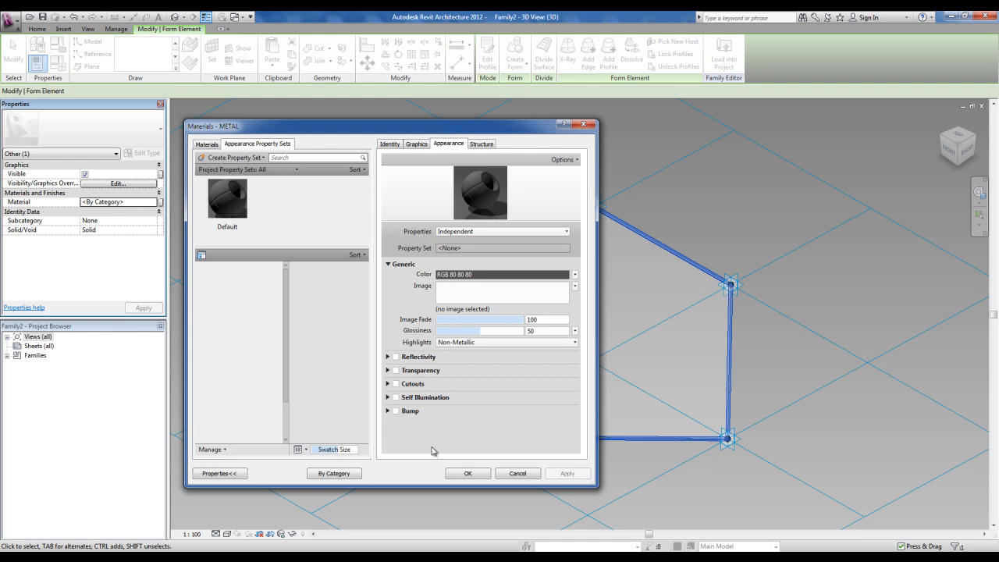
left_click(516, 473)
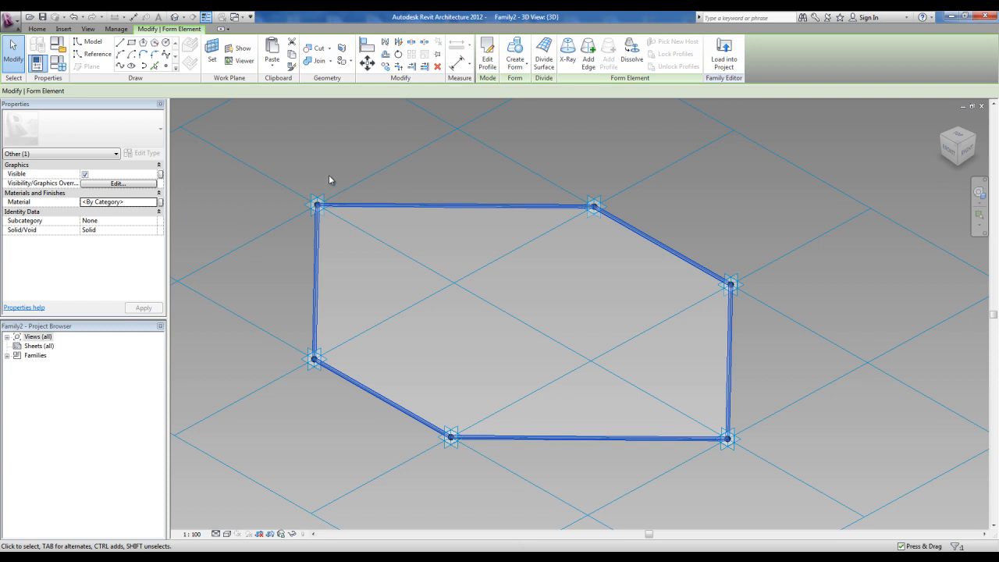
left_click(159, 202)
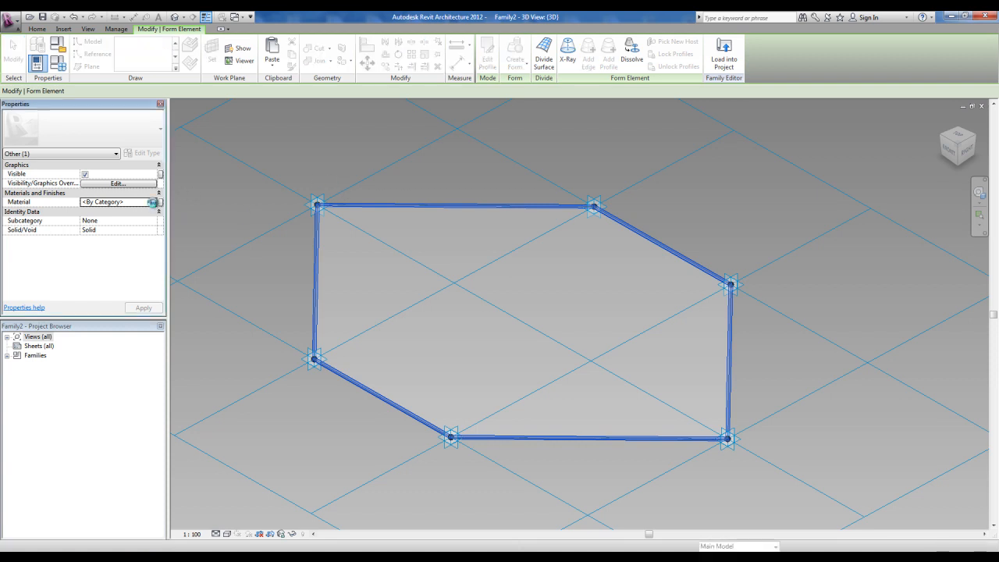
key("Escape")
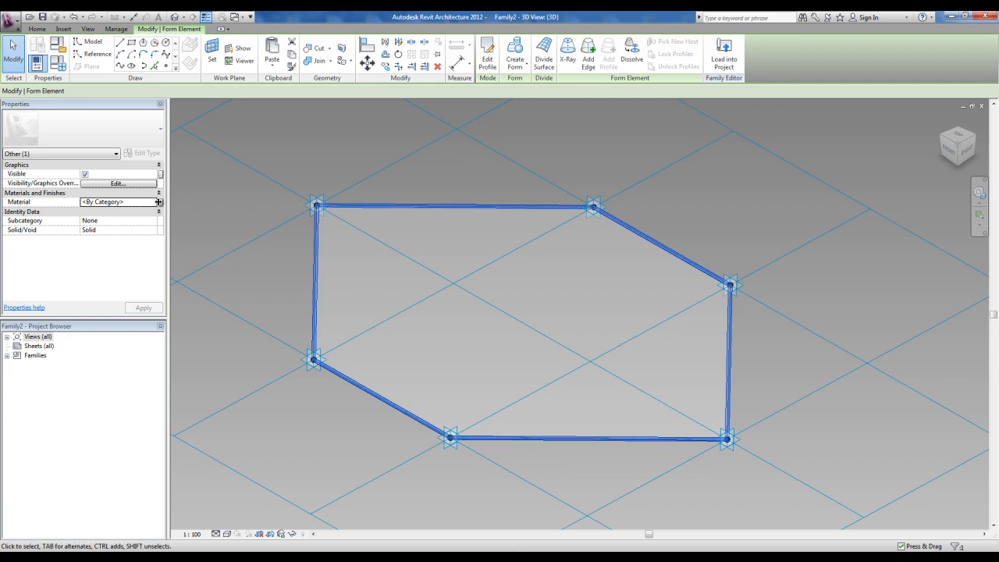
Associate the tubular edge form's Material property with a new family type parameter named MATERIAL TUBULAR.
left_click(160, 203)
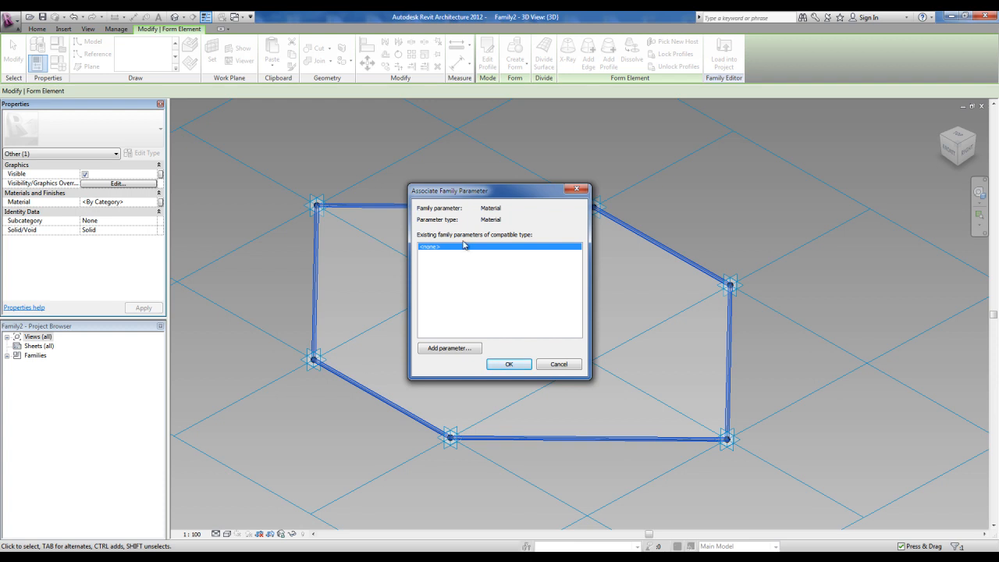
left_click(445, 348)
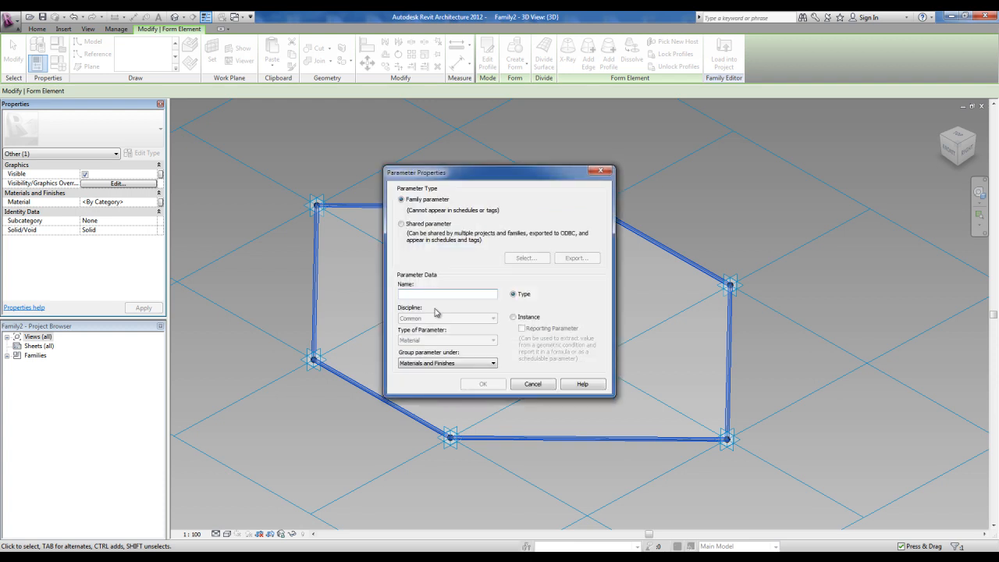
type("MATERIAL TUBULAR")
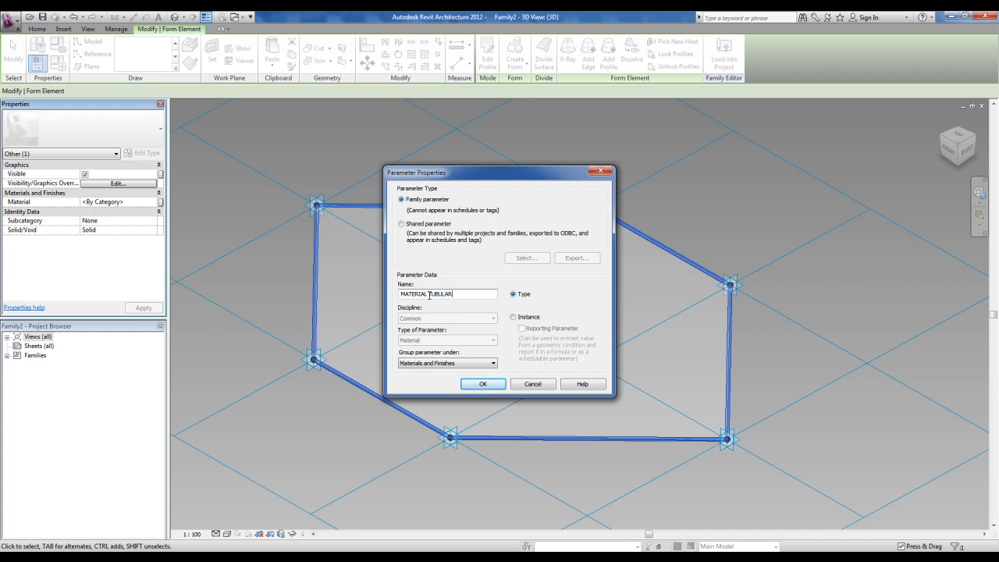
left_click(479, 387)
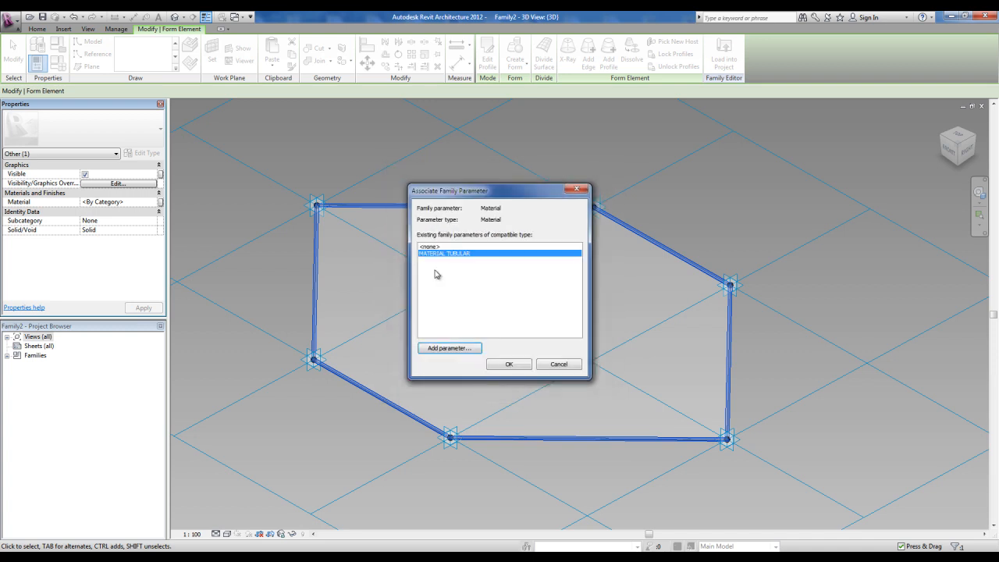
left_click(507, 365)
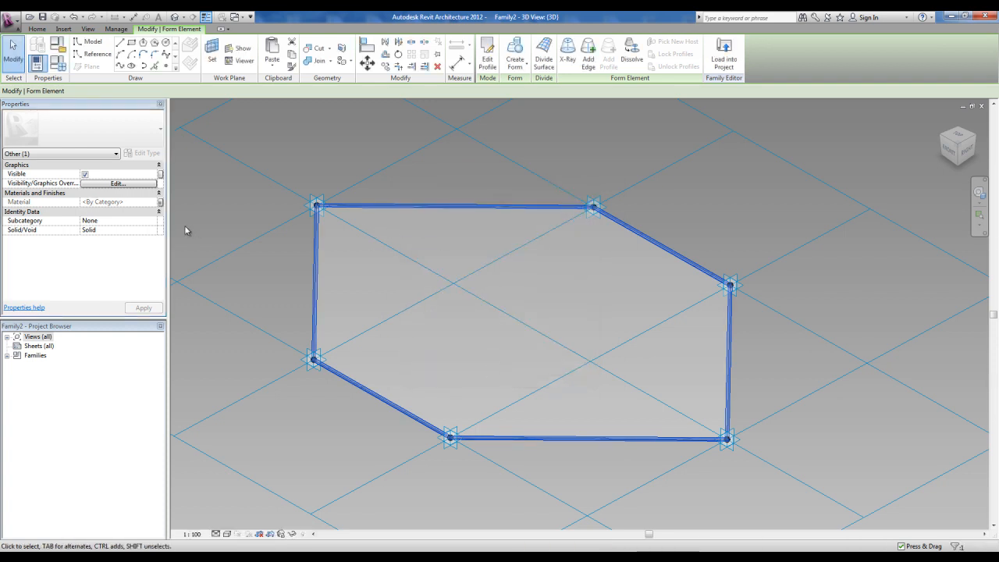
left_click(264, 269)
Save the hexagonal panel family to the Desktop as PAINEL HEZAGONAL.
scroll(289, 278, "down", 1)
middle_click_drag(294, 278, 422, 308)
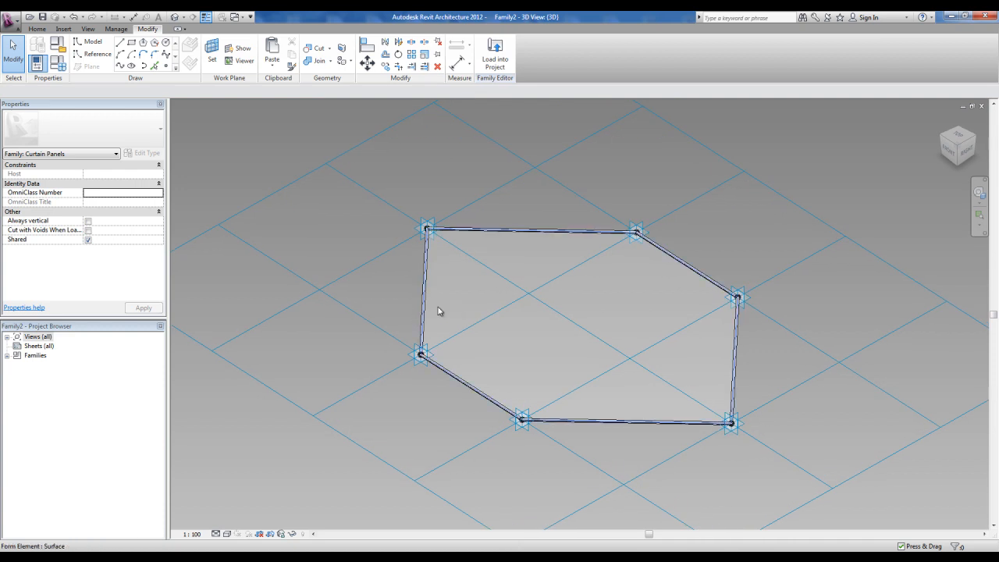
scroll(536, 328, "down", 1)
middle_click_drag(538, 305, 520, 314)
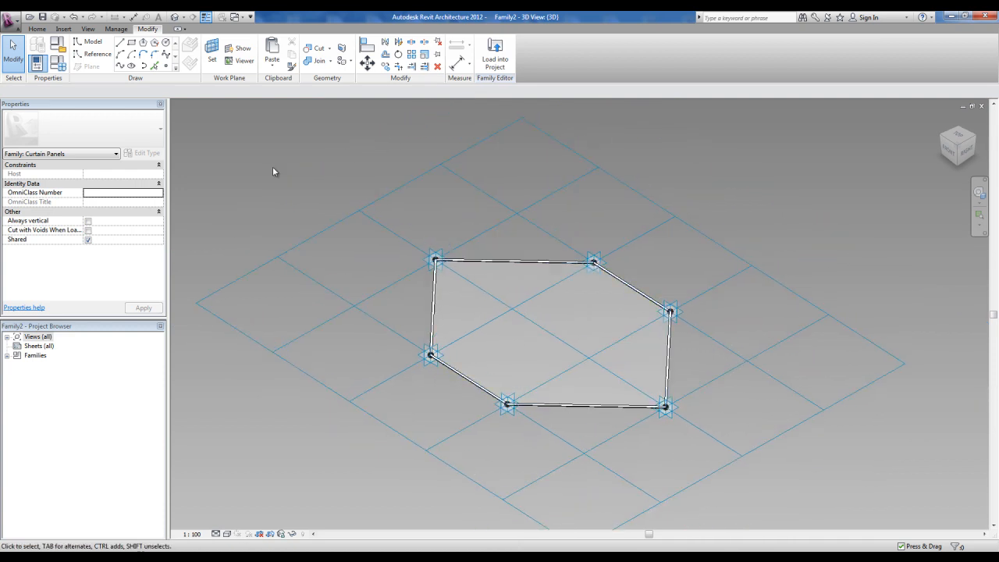
left_click(11, 20)
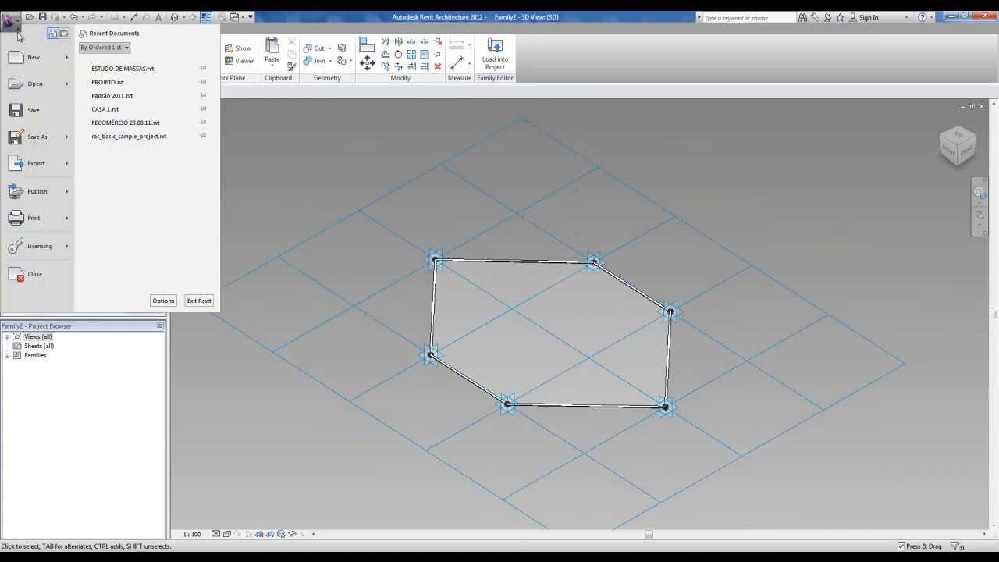
mouse_move(44, 139)
left_click(110, 97)
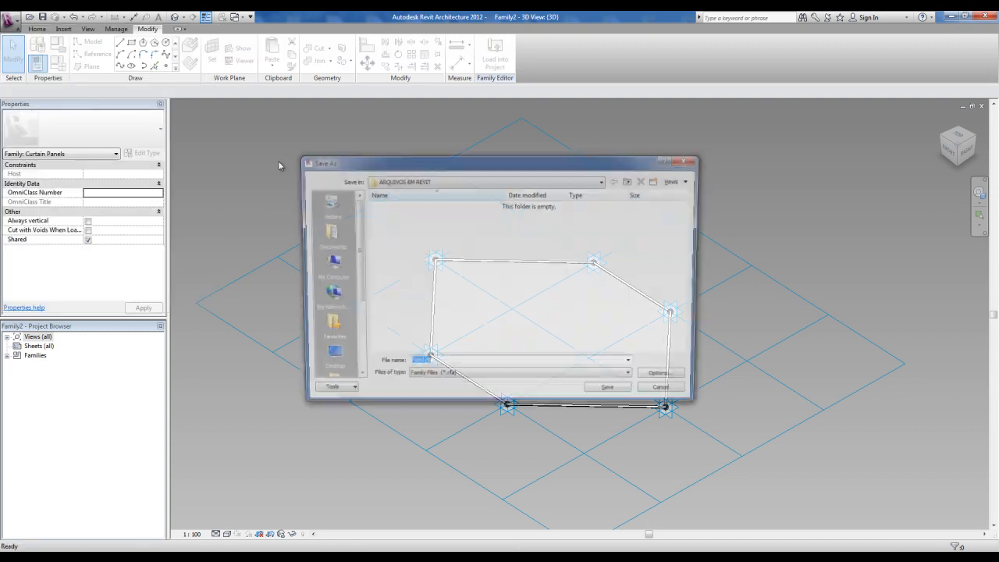
left_click(324, 363)
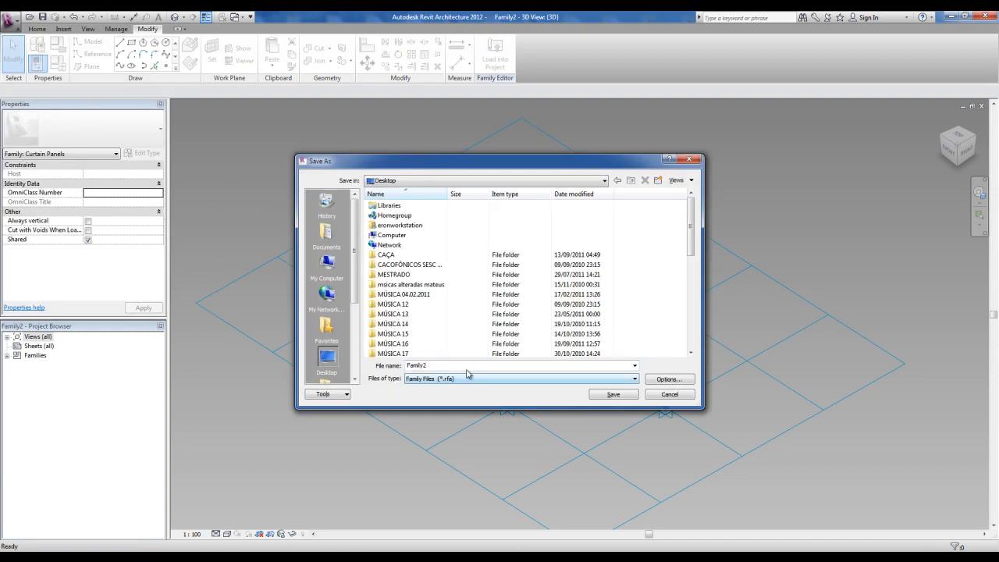
type("PAINEL HEZAGONAL")
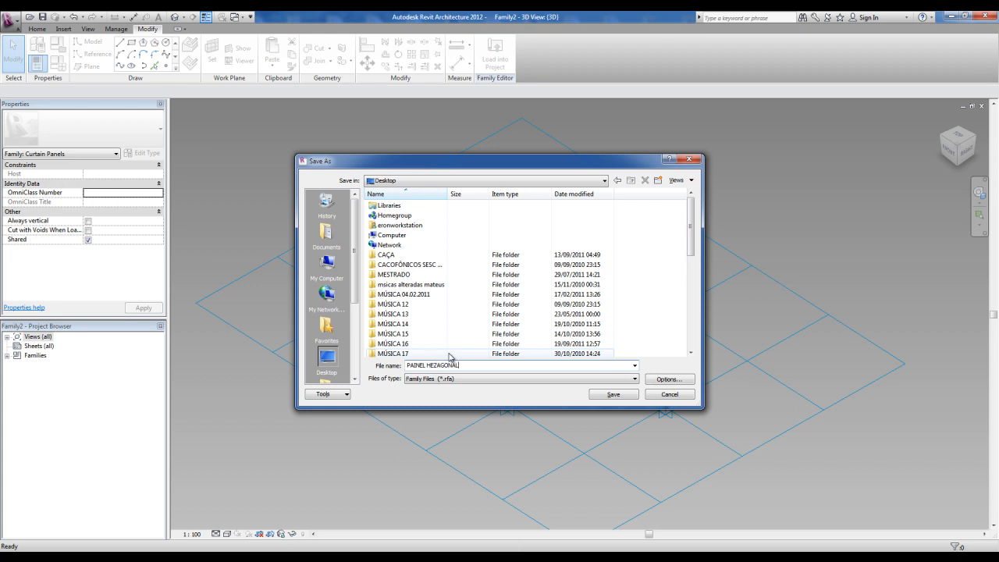
left_click(613, 395)
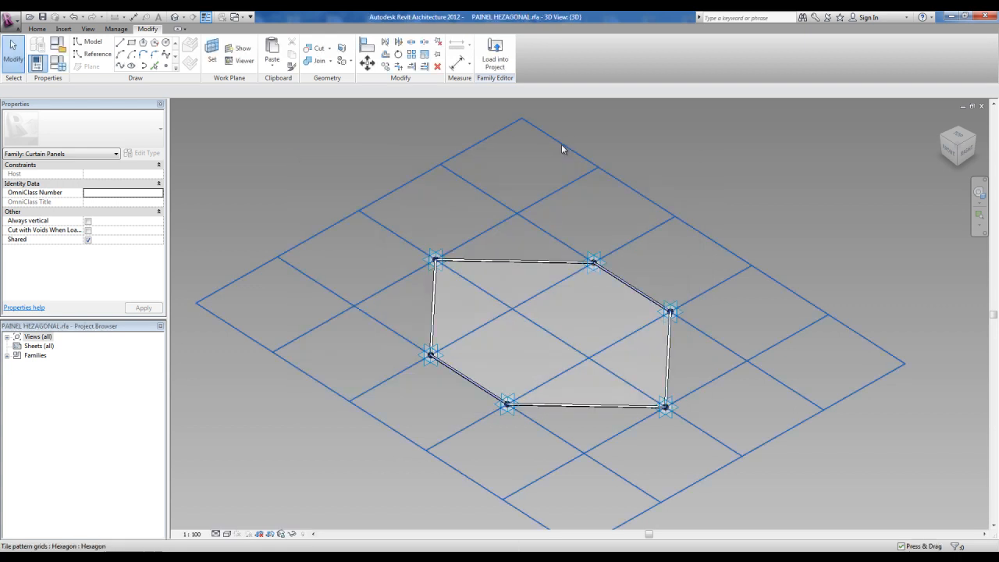
Load the hexagonal panel family into the ESTUDO DE MASSAS project and open the tower-and-podium mass for in-place editing.
left_click(497, 65)
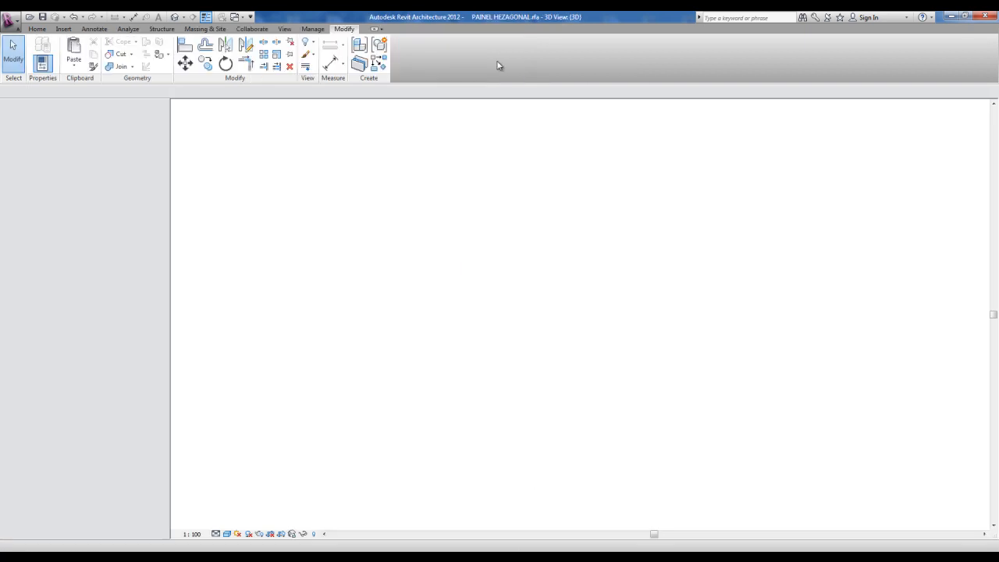
middle_click_drag(370, 325, 306, 320)
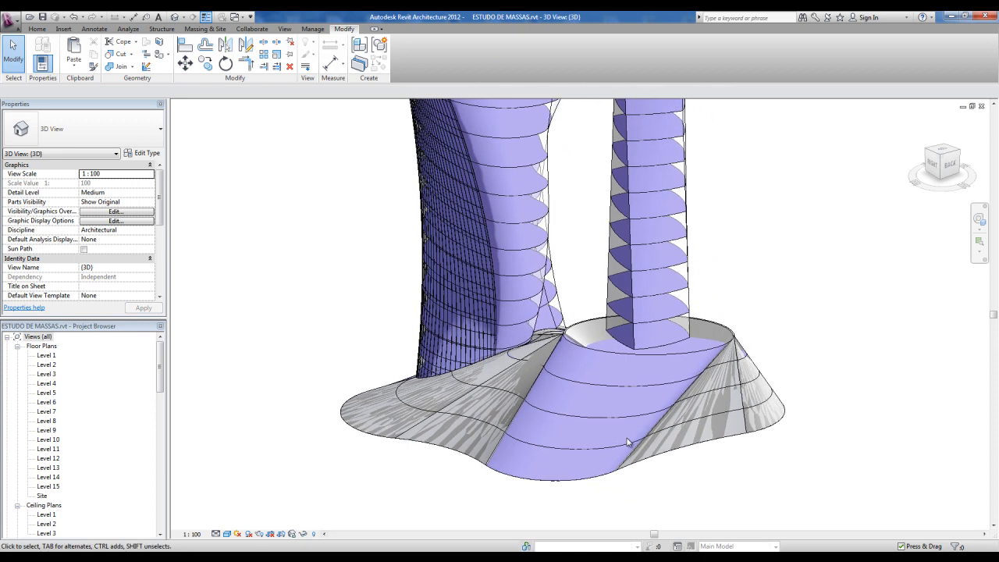
left_click(597, 354)
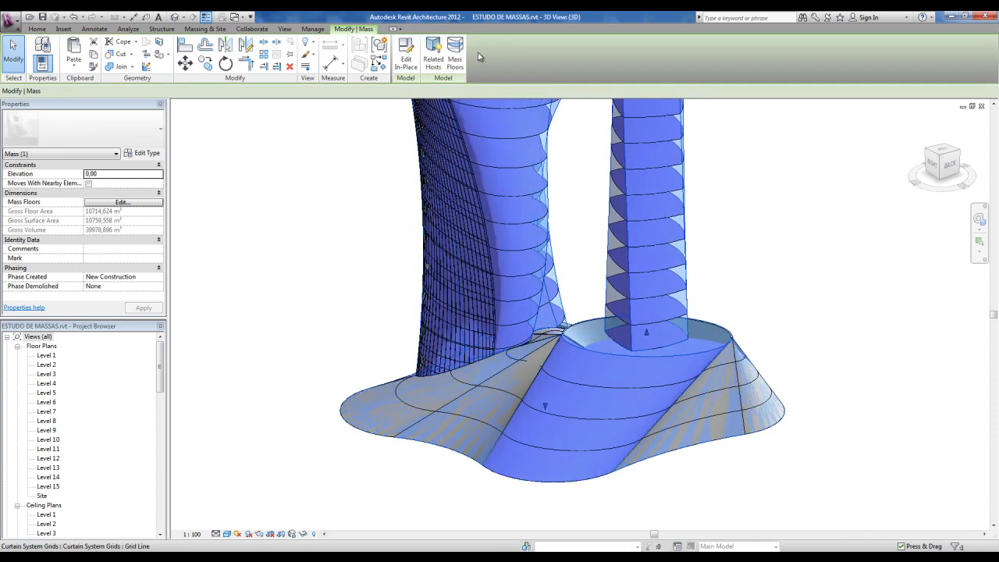
left_click(405, 69)
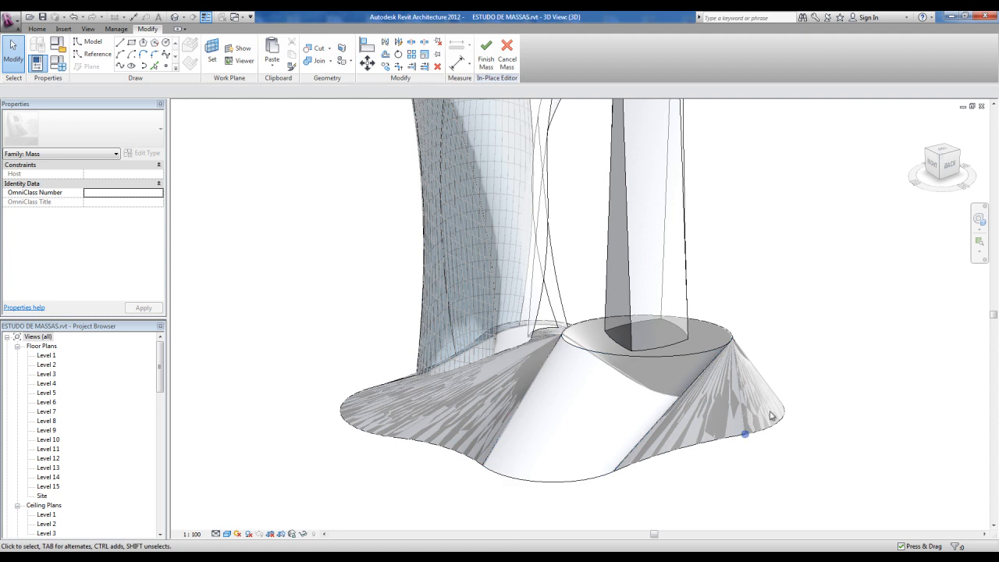
Divide the smooth curved podium wall below the slender tower and apply the PAINEL HEZAGONAL hexagon panel to it.
left_click(574, 478)
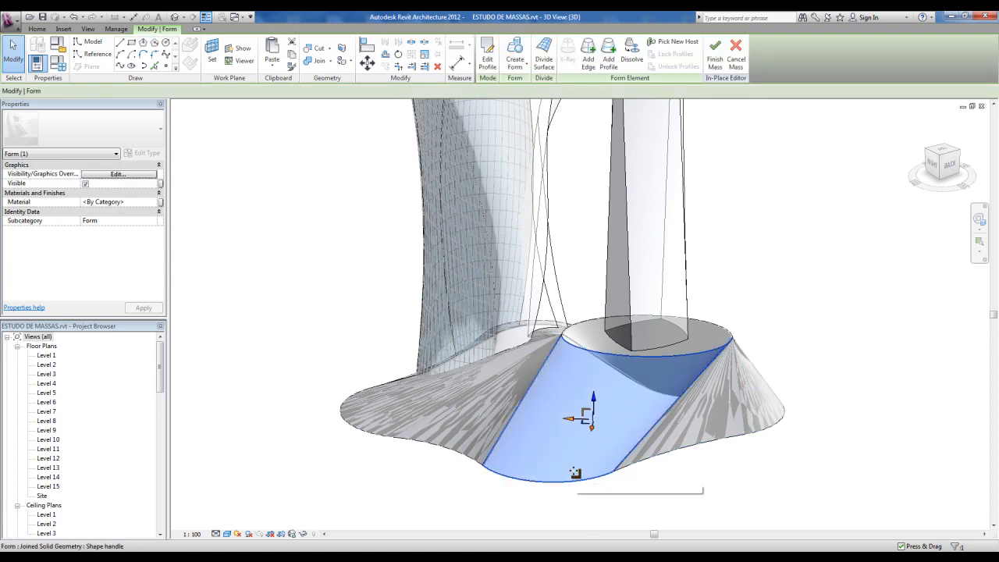
left_click(548, 68)
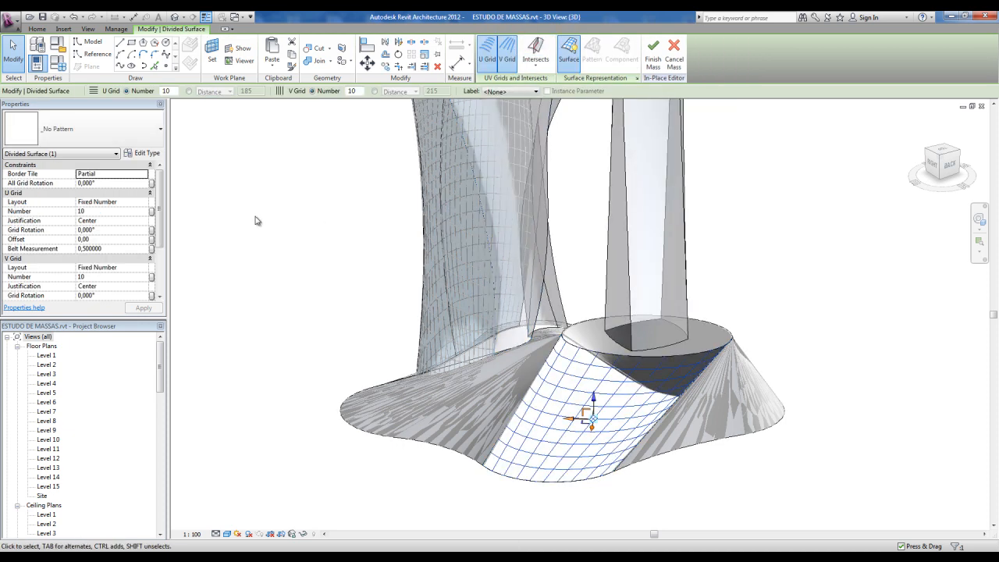
scroll(653, 435, "up", 2)
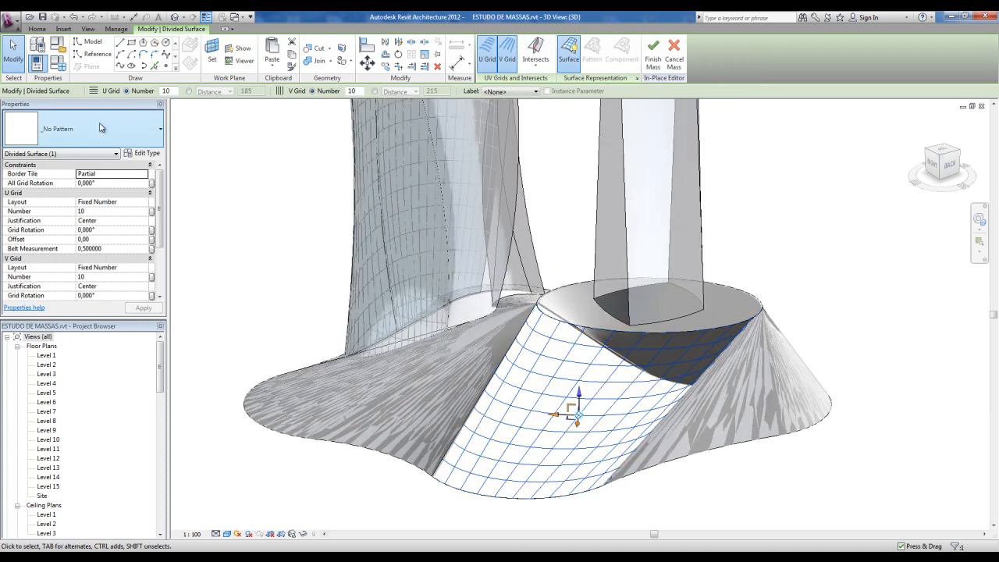
left_click(102, 128)
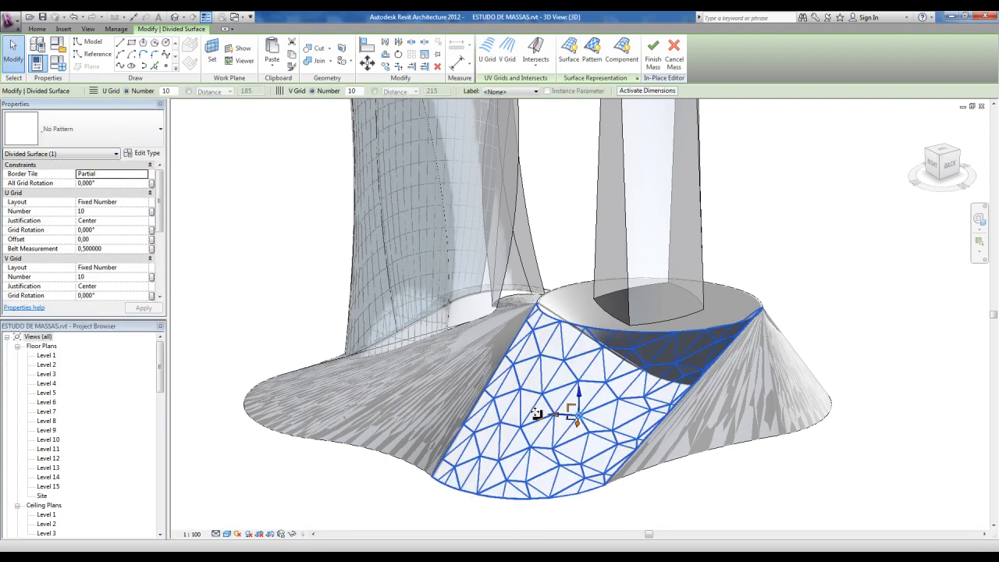
left_click(702, 513)
Set both the U grid and V grid numbers of the hexagon-panelled podium wall to 20.
middle_click_drag(607, 526, 642, 499, "shift")
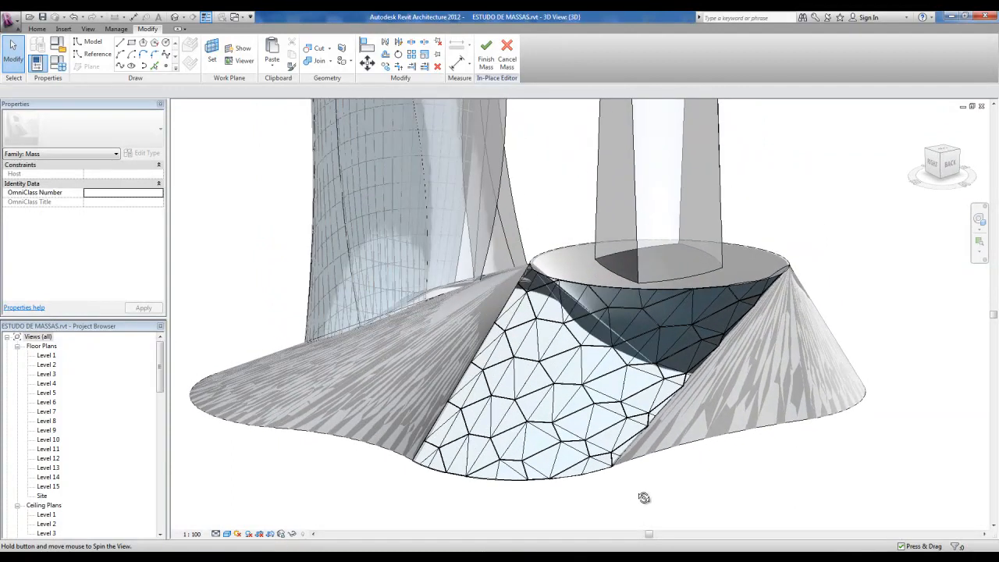
left_click(582, 477)
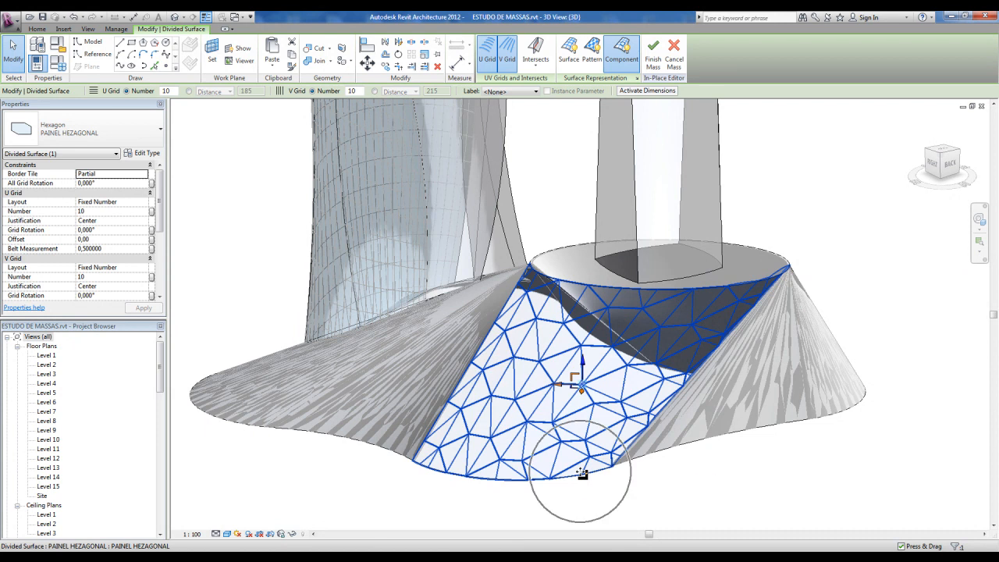
double_click(167, 91)
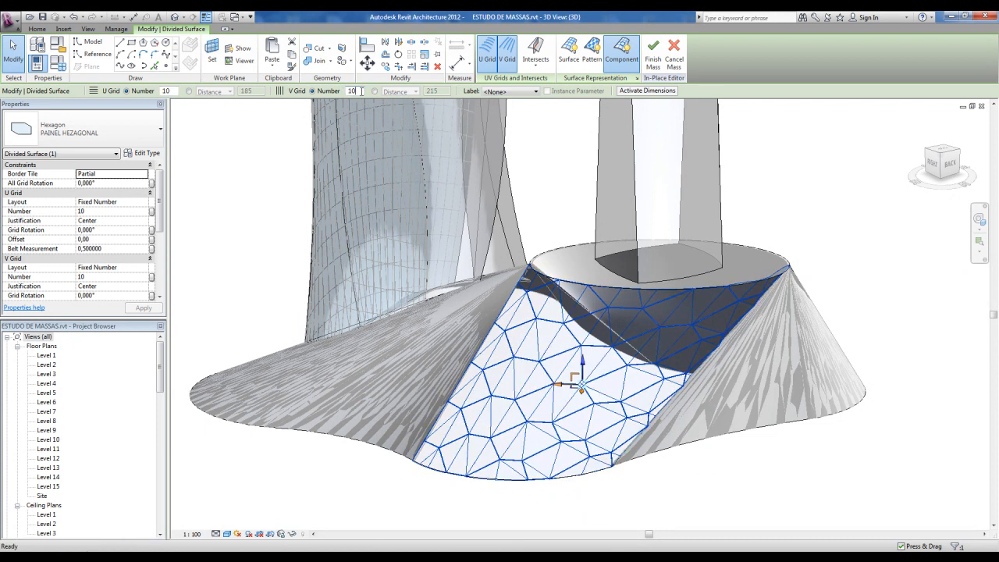
double_click(164, 91)
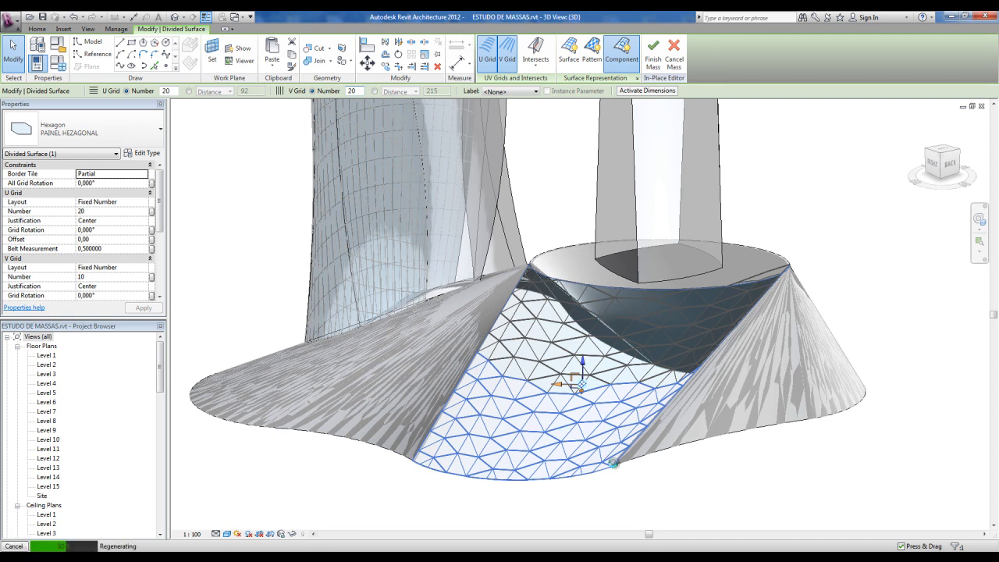
key("Escape")
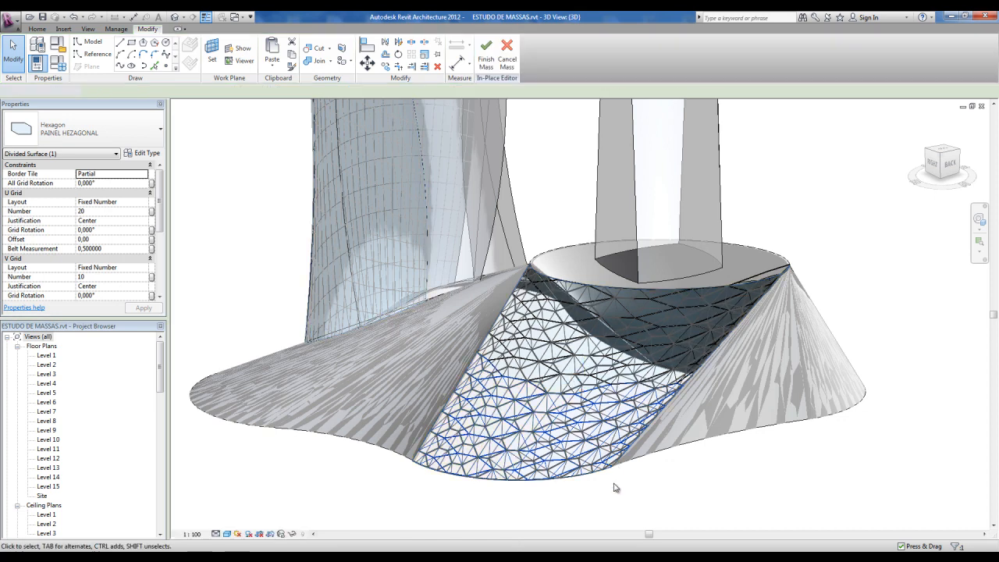
Assign a material with the Aluminum Frame appearance from the Autodesk Library metals to MATERIAL TUBULAR in the hexagonal panel's type properties.
middle_click_drag(618, 489, 661, 514, "shift")
scroll(602, 431, "up", 3)
scroll(539, 486, "down", 2)
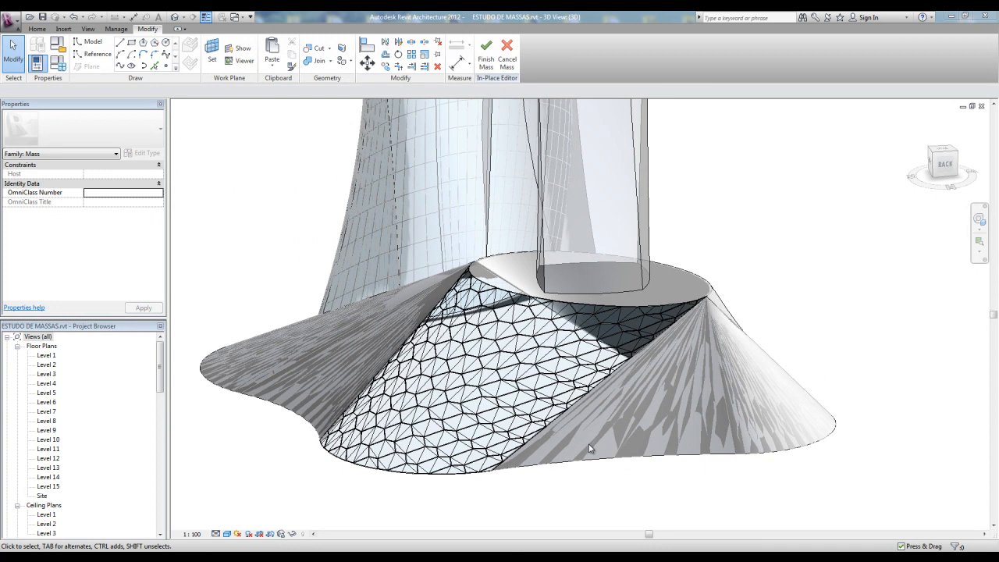
scroll(491, 478, "up", 2)
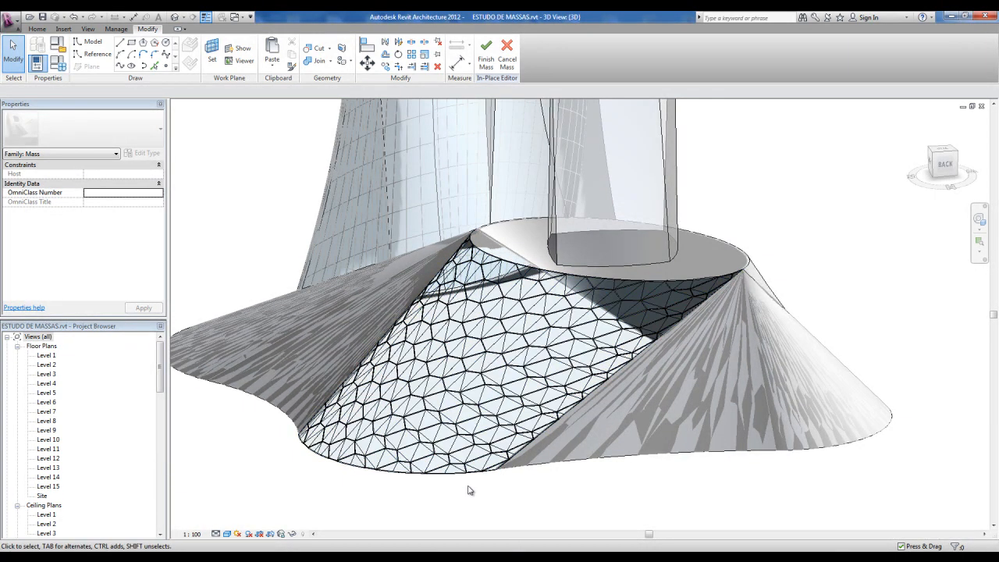
middle_click_drag(468, 489, 505, 495)
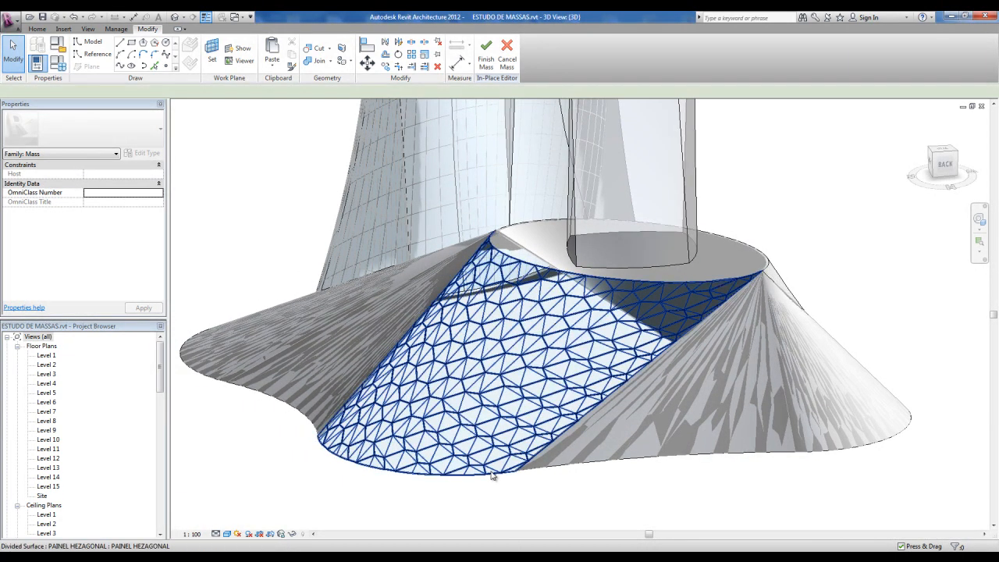
left_click(492, 476)
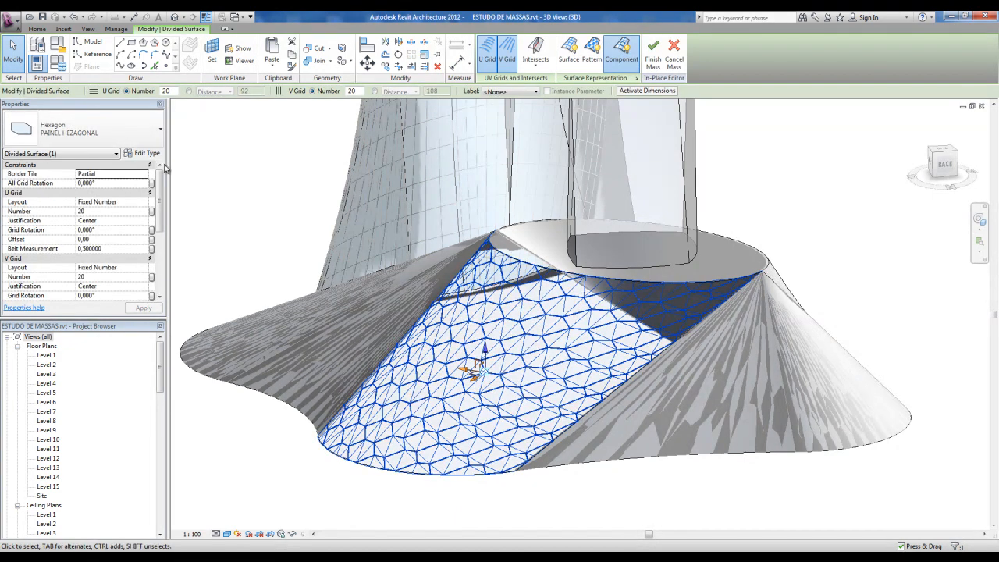
left_click(143, 153)
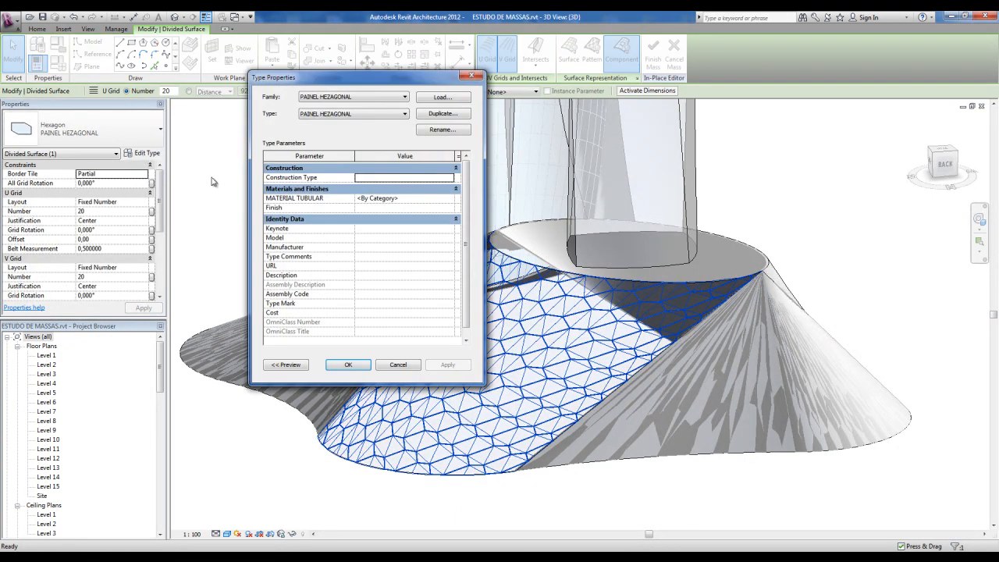
left_click(302, 201)
left_click(365, 199)
left_click(452, 200)
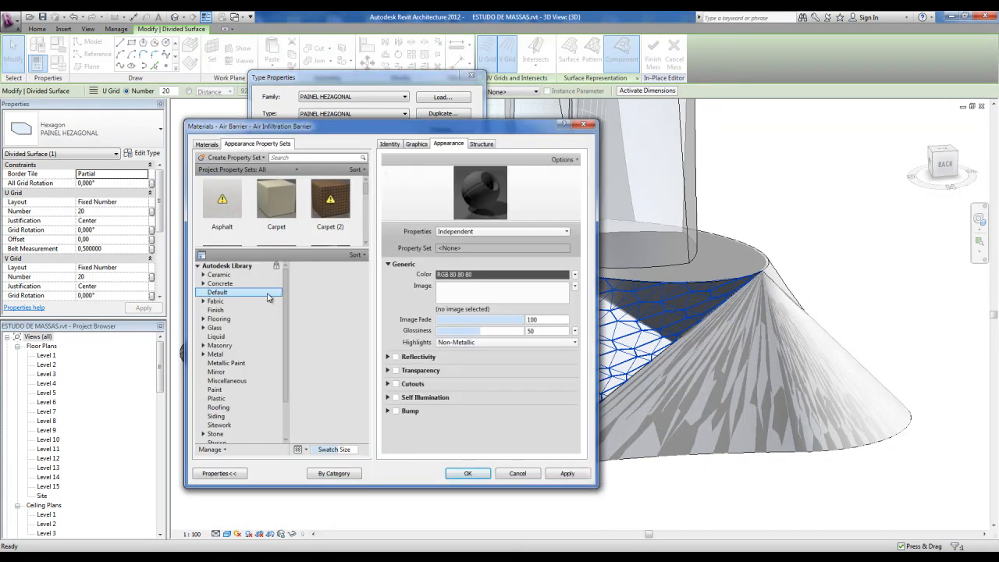
left_click(215, 355)
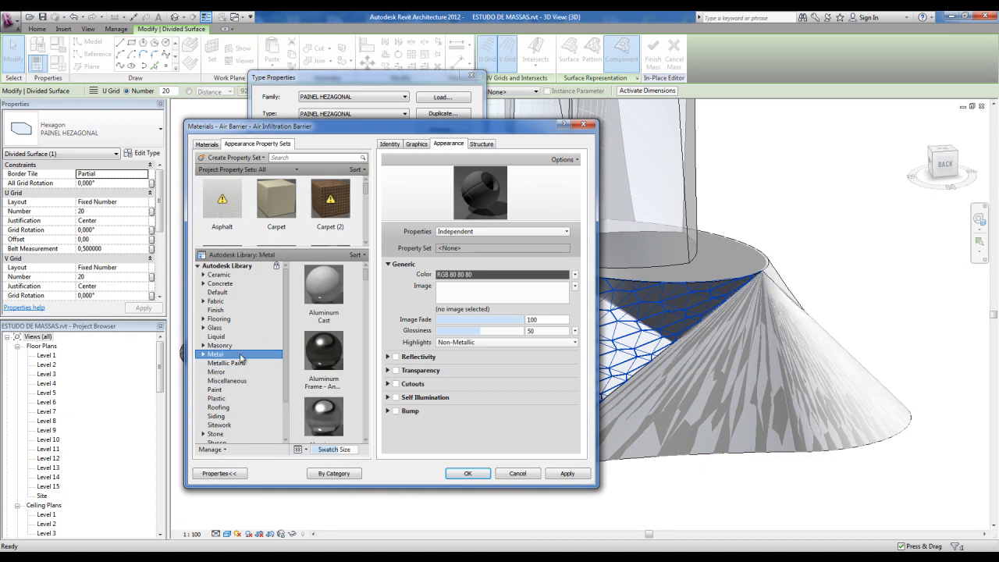
double_click(318, 364)
scroll(363, 280, "down", 5)
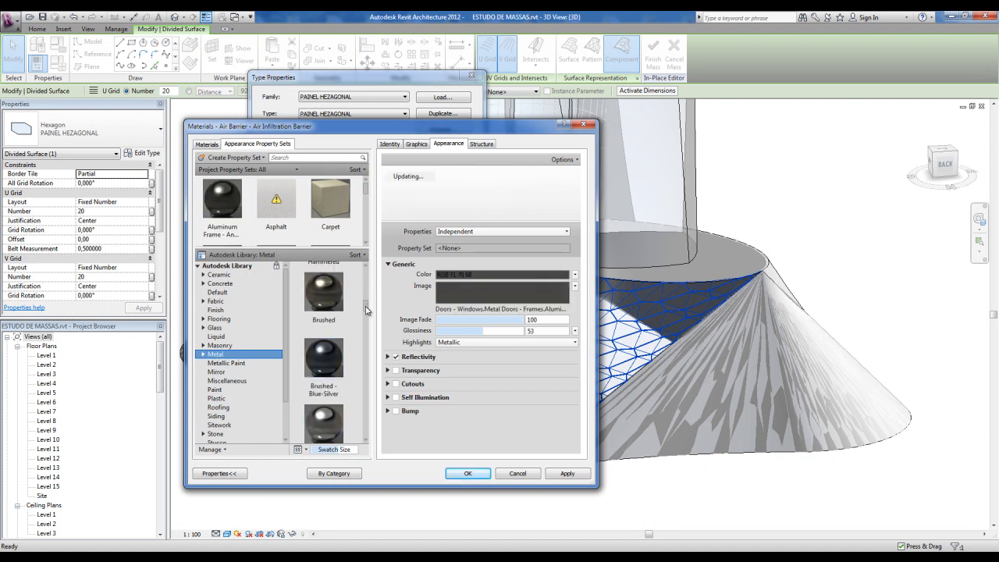
left_click(469, 473)
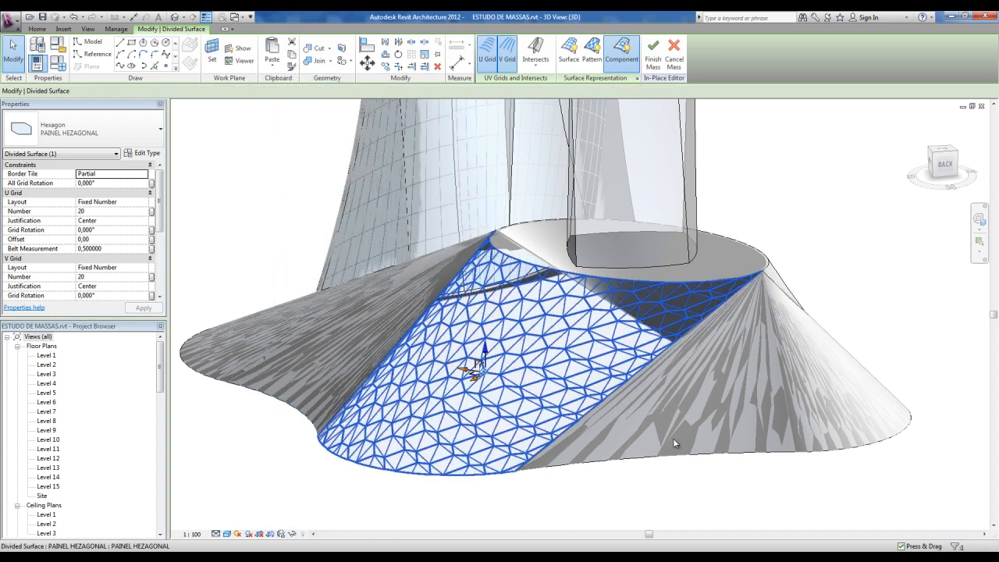
left_click(593, 479)
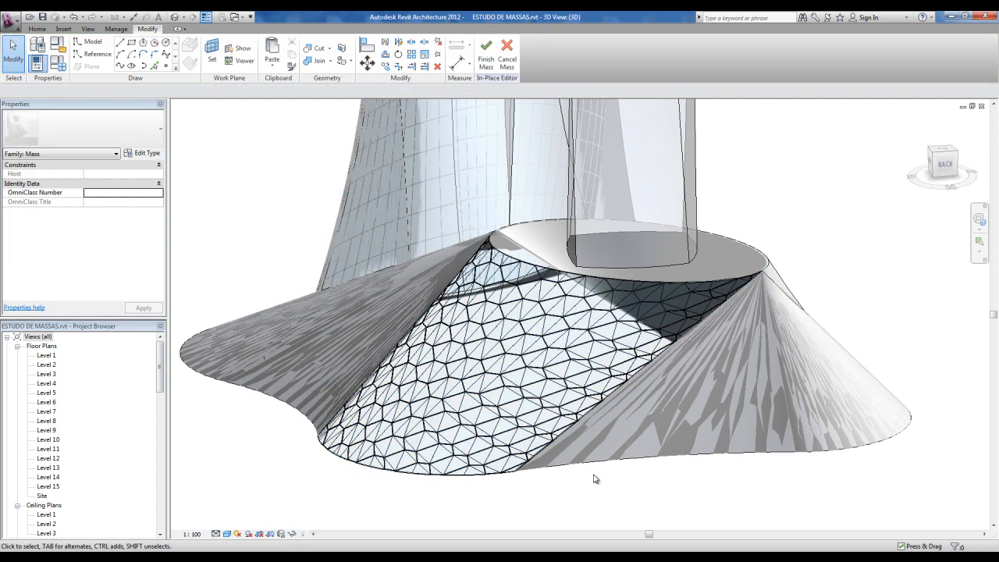
Finish the in-place mass with the hexagon-panelled podium wall and open the North building elevation.
left_click(485, 69)
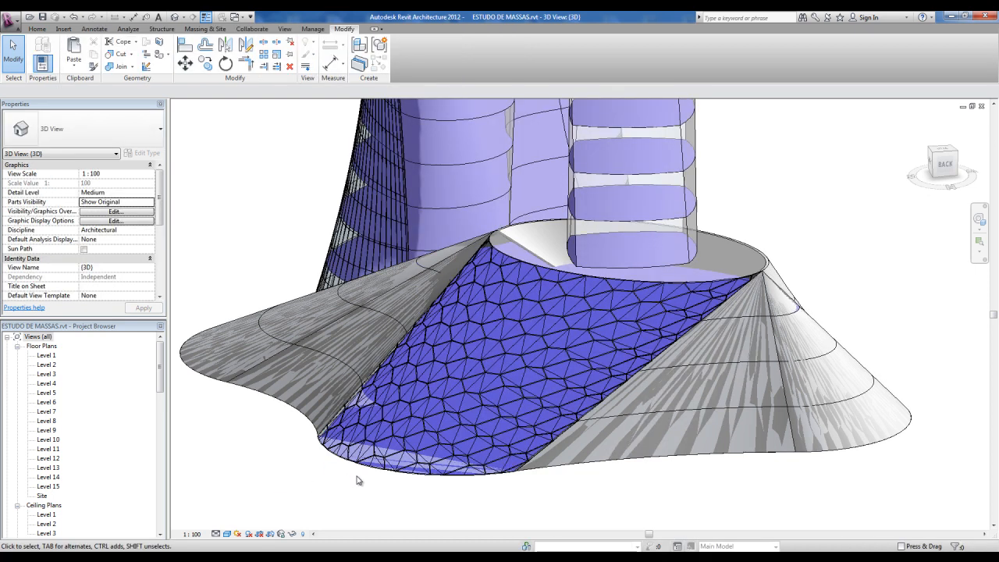
middle_click_drag(313, 500, 433, 488, "shift")
left_click(57, 452)
scroll(57, 455, "down", 1)
scroll(56, 461, "down", 2)
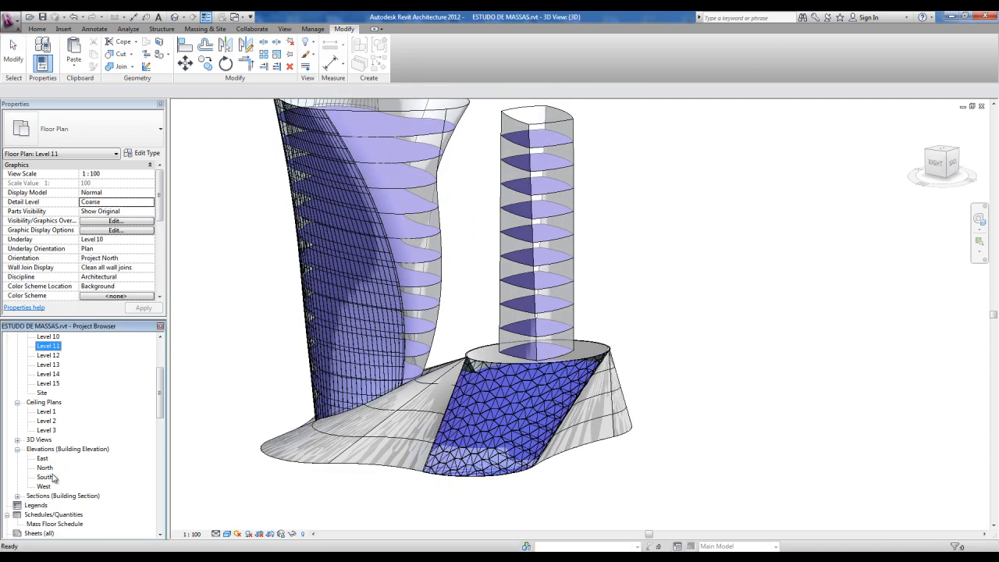
double_click(47, 468)
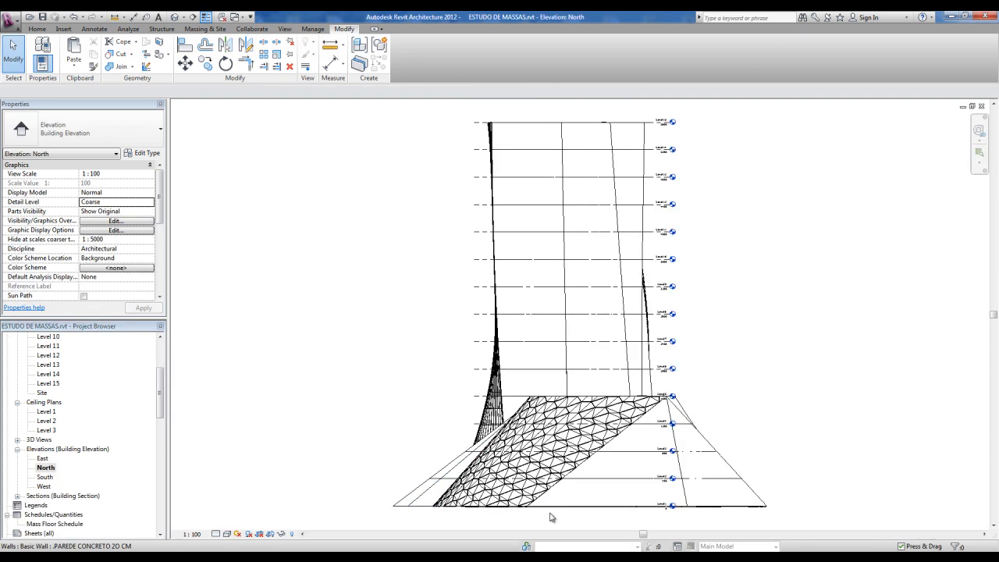
Check the hexagonal panels against the levels in the North elevation, save the project and return to the 3D view.
scroll(547, 517, "up", 4)
scroll(539, 522, "up", 1)
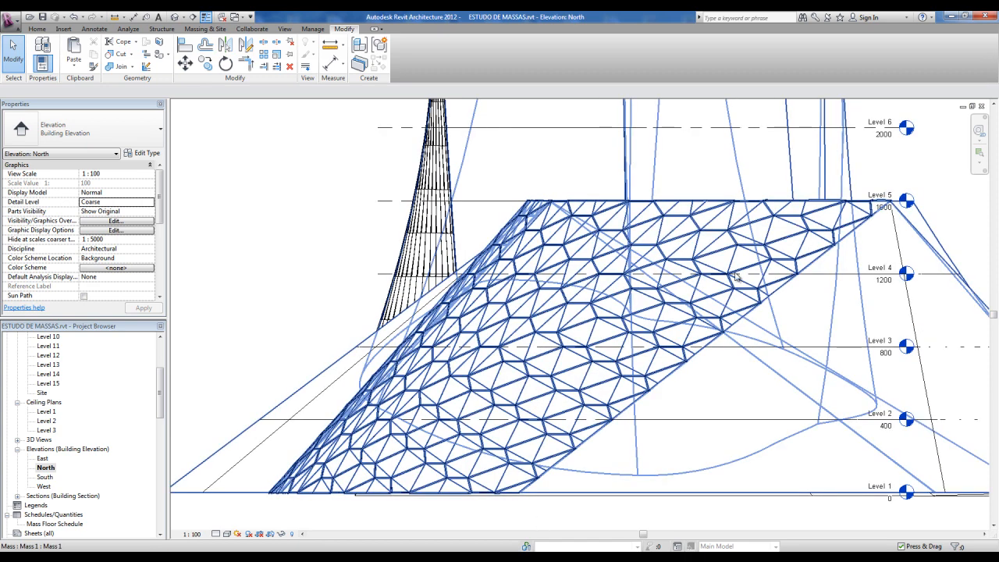
scroll(748, 435, "down", 4)
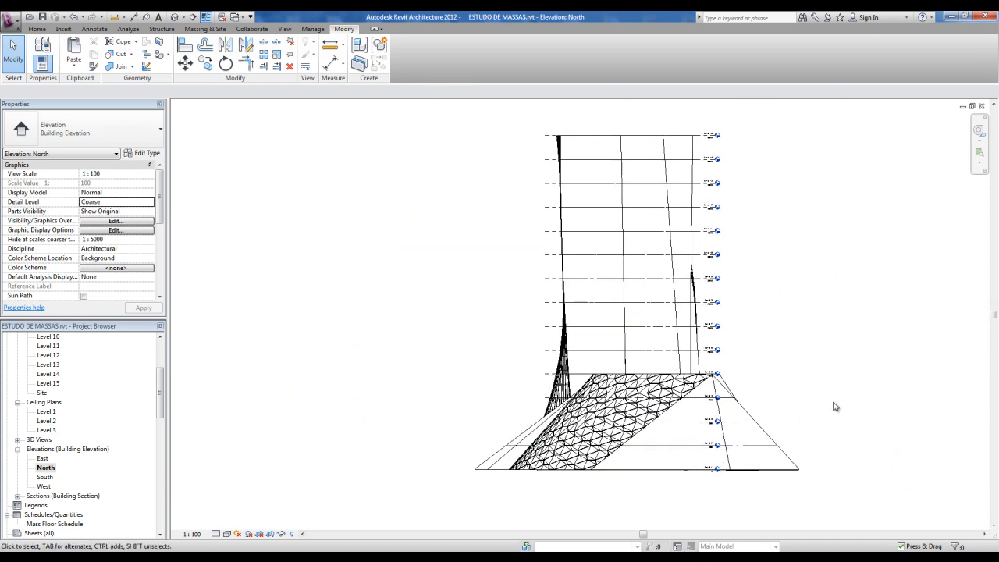
scroll(843, 411, "up", 1)
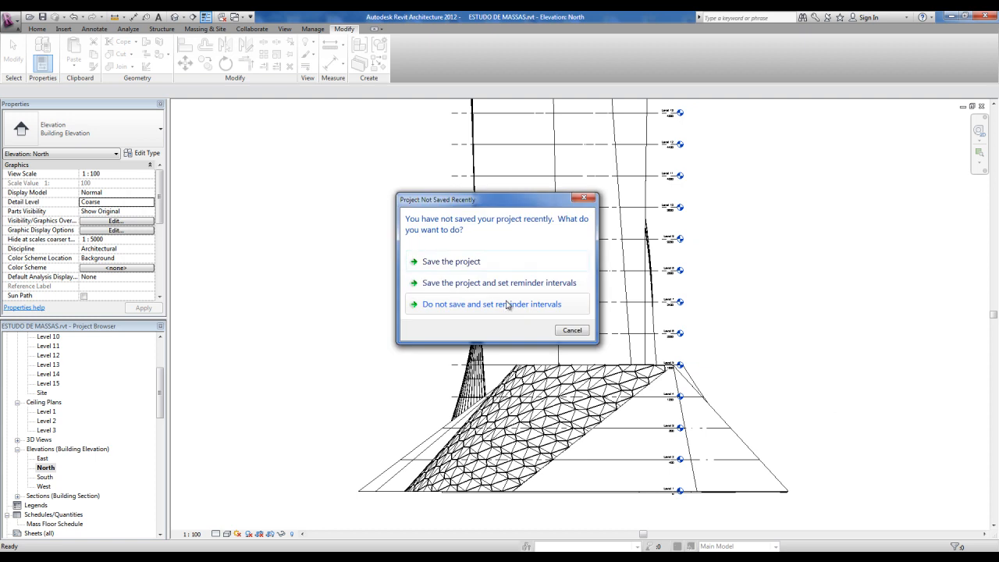
left_click(456, 264)
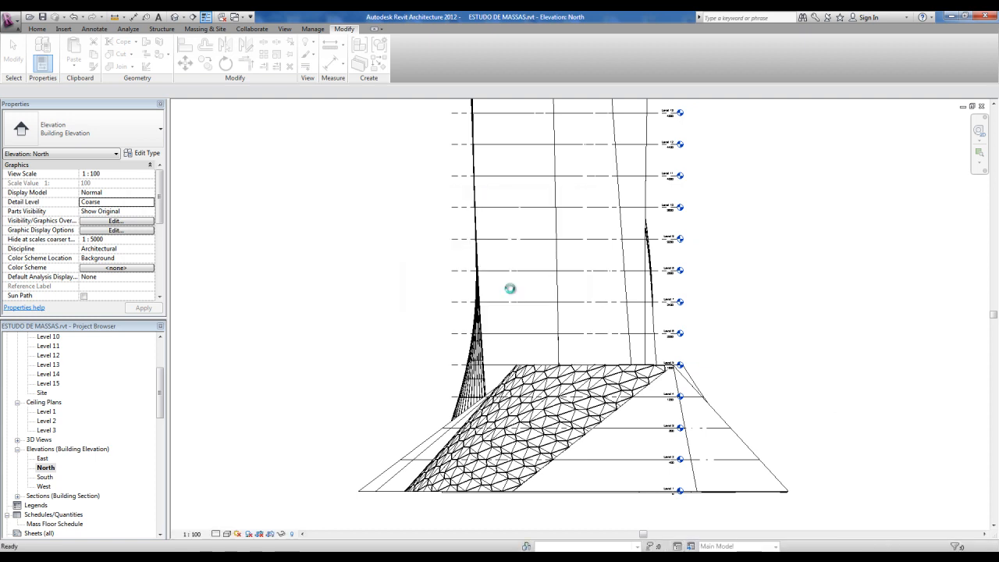
scroll(558, 339, "down", 2)
middle_click_drag(562, 342, 582, 381)
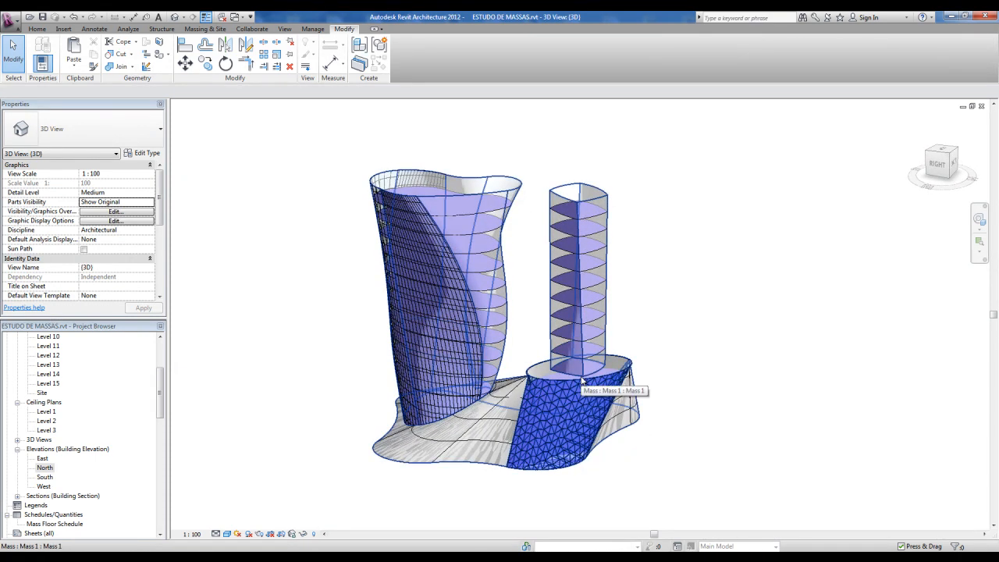